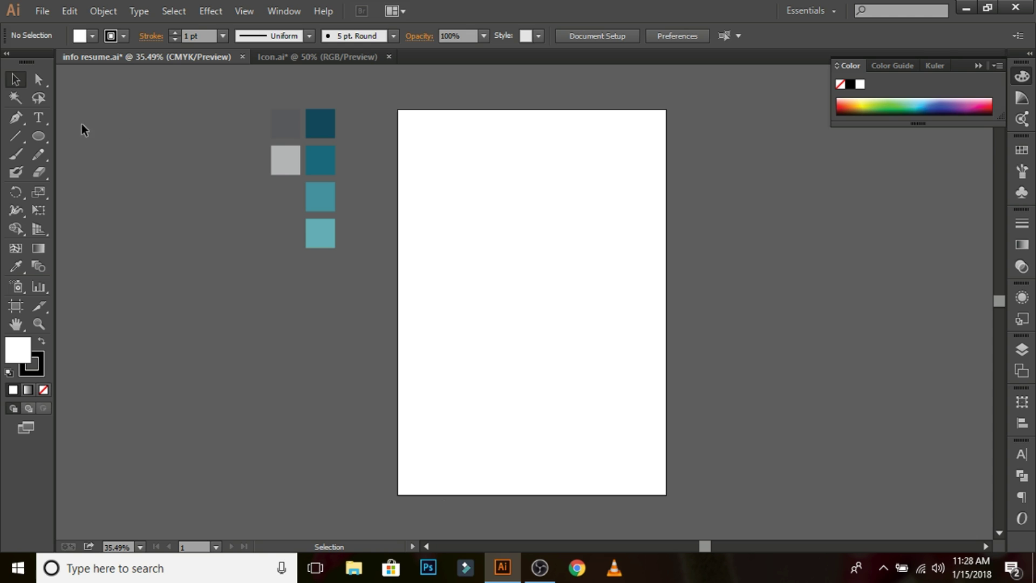
# Choose the Rectangle Tool from the shape tool flyout.
pyautogui.moveTo(37, 136); pyautogui.dragTo(104, 134)
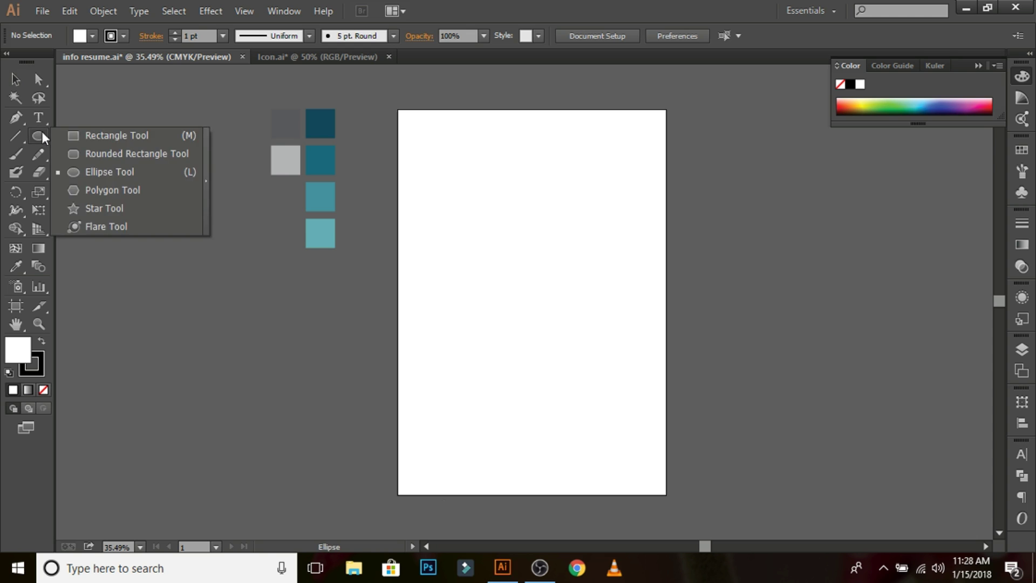
# Draw a page-sized rectangle and fill it with the dark teal sample colour.
pyautogui.moveTo(398, 109); pyautogui.dragTo(666, 495)
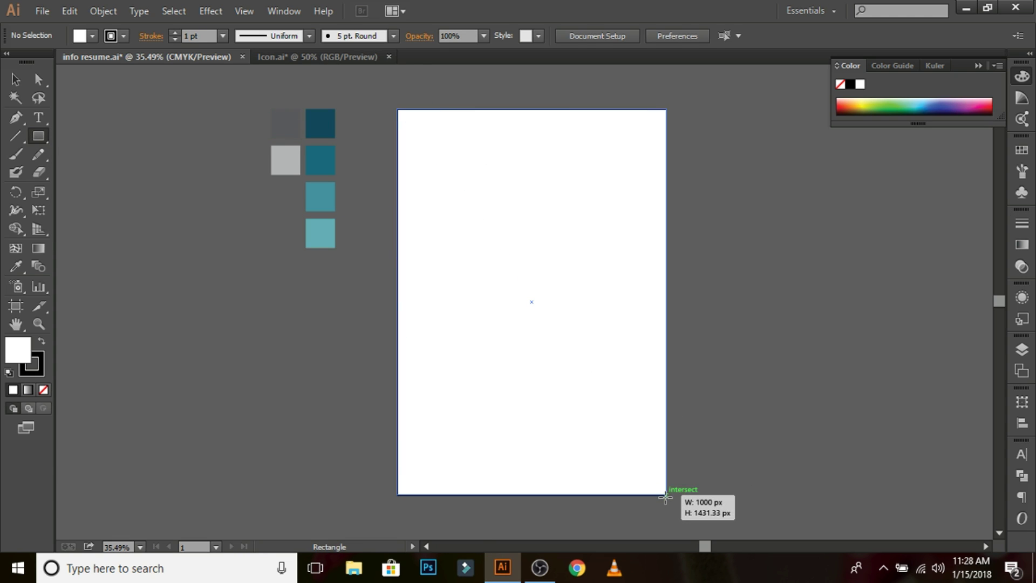
pyautogui.click(15, 79)
pyautogui.press('i')
pyautogui.click(324, 119)
pyautogui.press('v')
# Paste a copy of the rectangle in front and fill the copy white.
pyautogui.hotkey('ctrl', 'c')
pyautogui.hotkey('ctrl', 'f')
pyautogui.click(1022, 150)
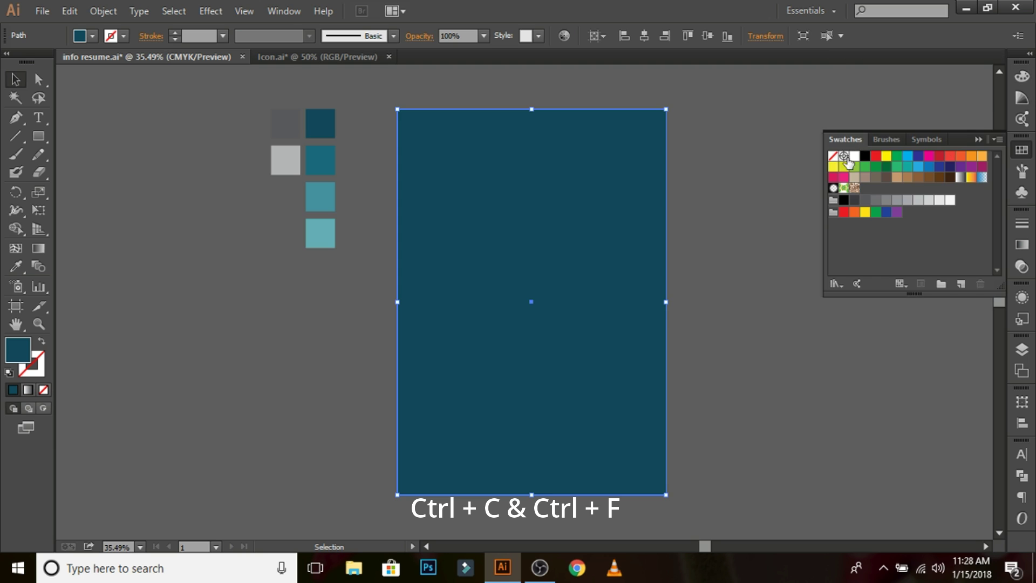
pyautogui.click(852, 162)
pyautogui.click(261, 98)
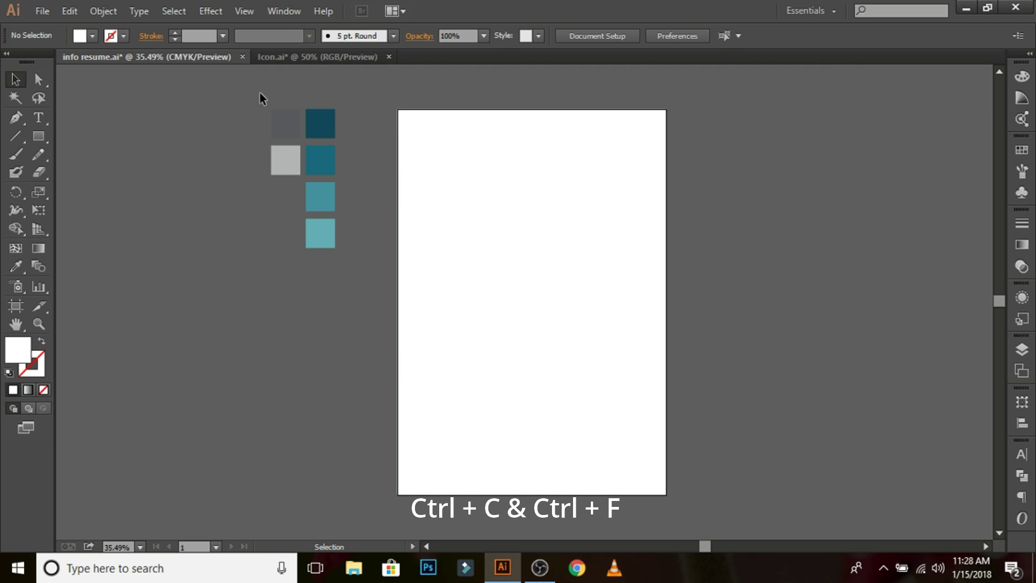
# Inset the white rectangle's four corners to reveal a dark teal border.
pyautogui.click(398, 127)
pyautogui.click(665, 112)
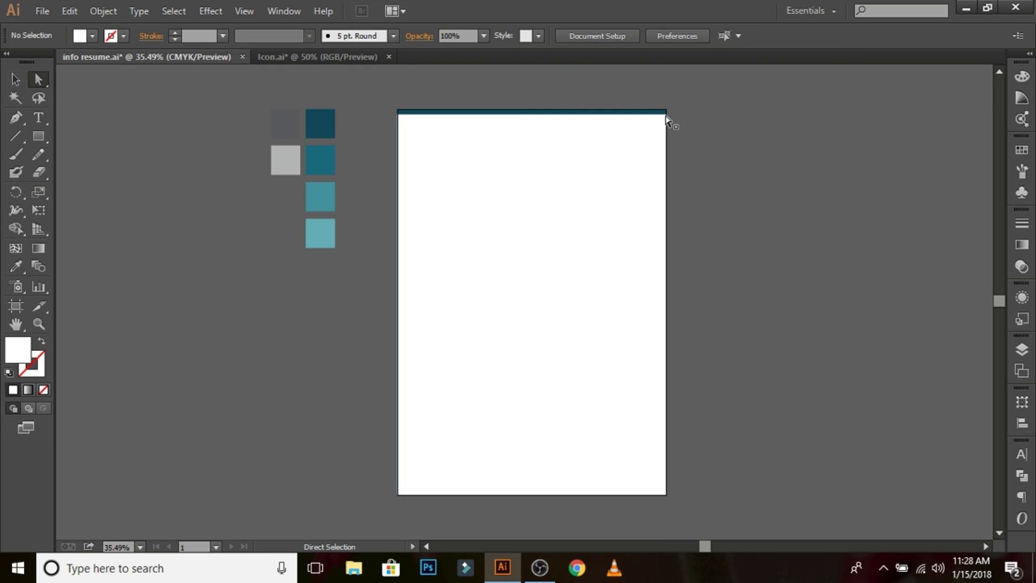
pyautogui.click(667, 495)
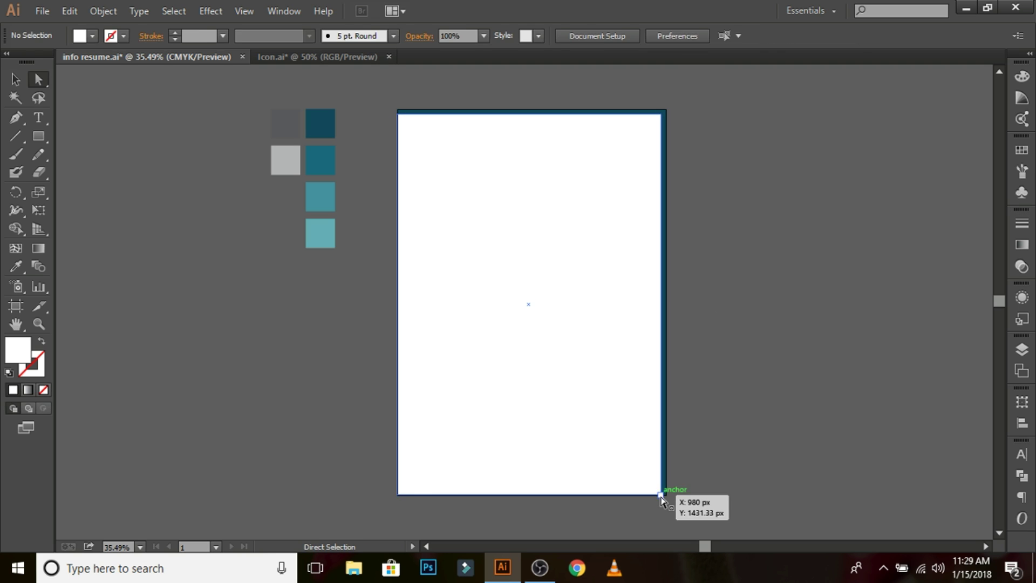
pyautogui.click(398, 495)
pyautogui.moveTo(398, 496); pyautogui.dragTo(404, 492)
pyautogui.moveTo(398, 112); pyautogui.dragTo(405, 117)
# Set the mid teal sample as the fill colour for new shapes.
pyautogui.click(324, 199)
pyautogui.press('v')
pyautogui.scroll(2, 435, 115)
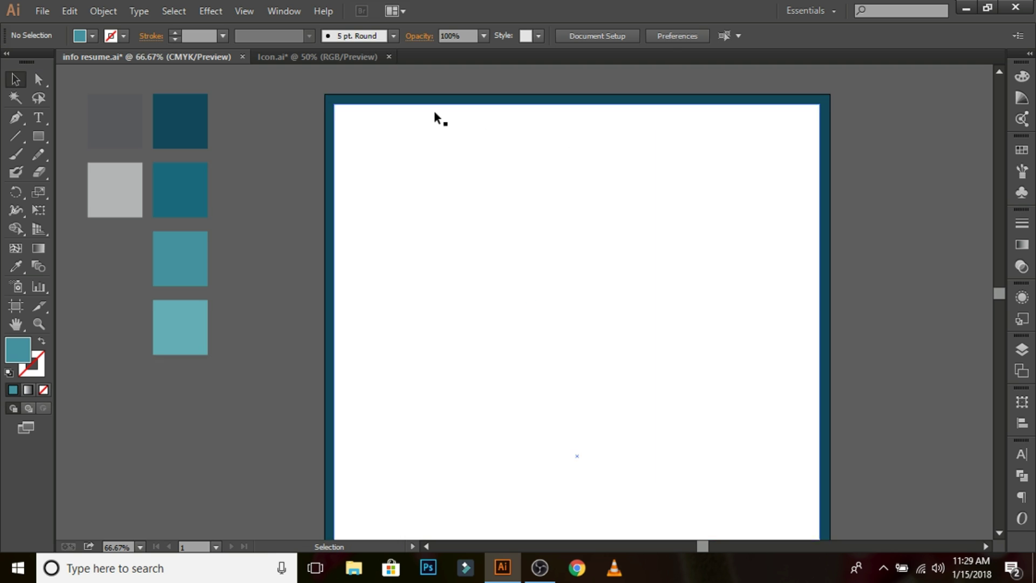
pyautogui.scroll(1, 439, 238)
pyautogui.scroll(2, 95, 164)
pyautogui.moveTo(41, 136); pyautogui.dragTo(81, 170)
# Draw a teal circle and move it to the page's top-left corner.
pyautogui.moveTo(396, 208); pyautogui.dragTo(486, 275)
pyautogui.press('v')
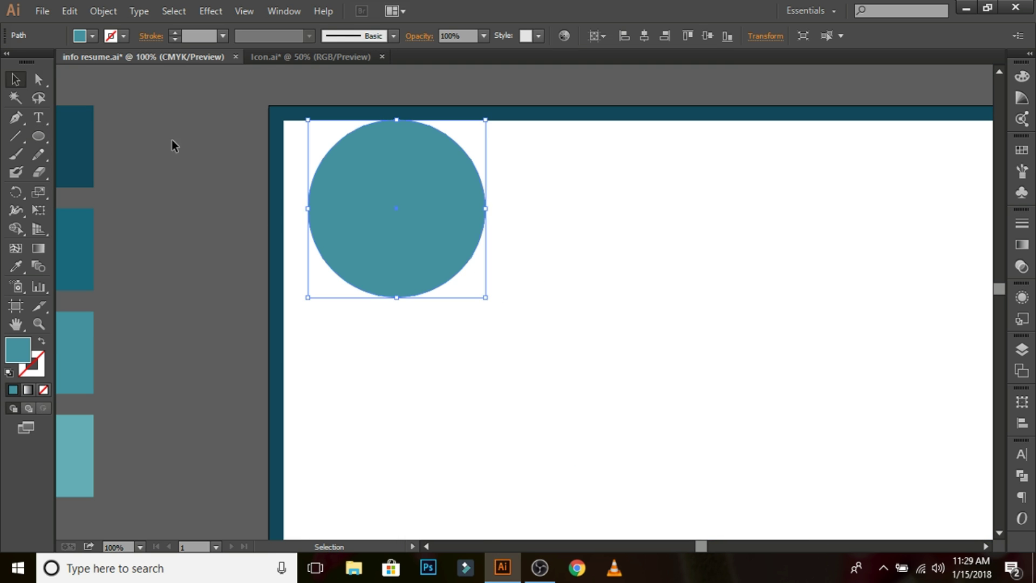
pyautogui.moveTo(350, 189); pyautogui.dragTo(327, 197)
pyautogui.scroll(2, 387, 133)
pyautogui.scroll(1, 386, 133)
pyautogui.moveTo(419, 221); pyautogui.dragTo(417, 209)
pyautogui.scroll(-1, 417, 209)
pyautogui.scroll(-1, 363, 220)
pyautogui.click(196, 241)
# Enlarge a circle to 280.67 px and merge its outer ring into the border.
pyautogui.keyDown('ctrl'); pyautogui.click(316, 280); pyautogui.keyUp('ctrl')
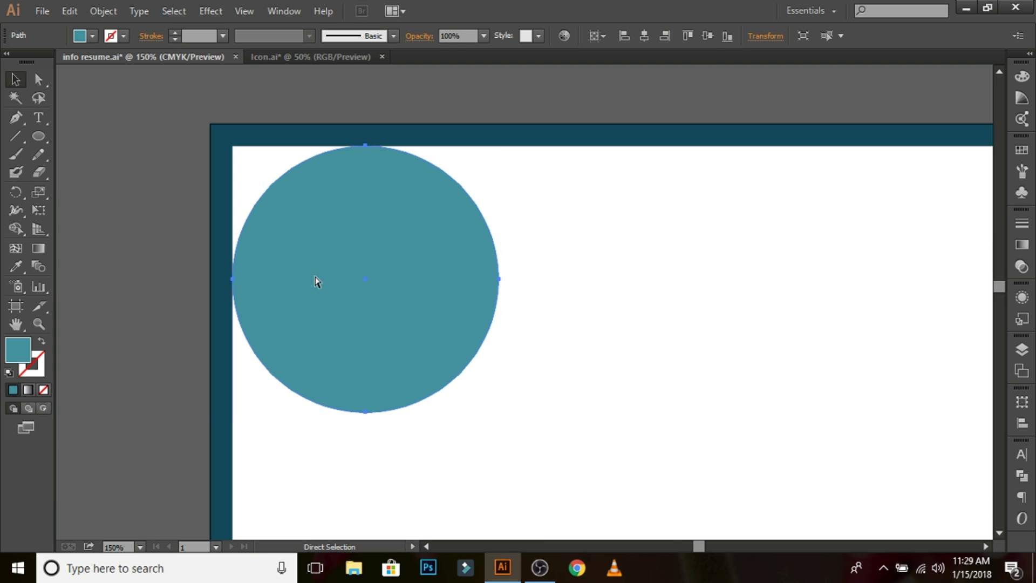
pyautogui.moveTo(499, 414); pyautogui.dragTo(525, 442)
pyautogui.keyDown('shift'); pyautogui.click(632, 215); pyautogui.keyUp('shift')
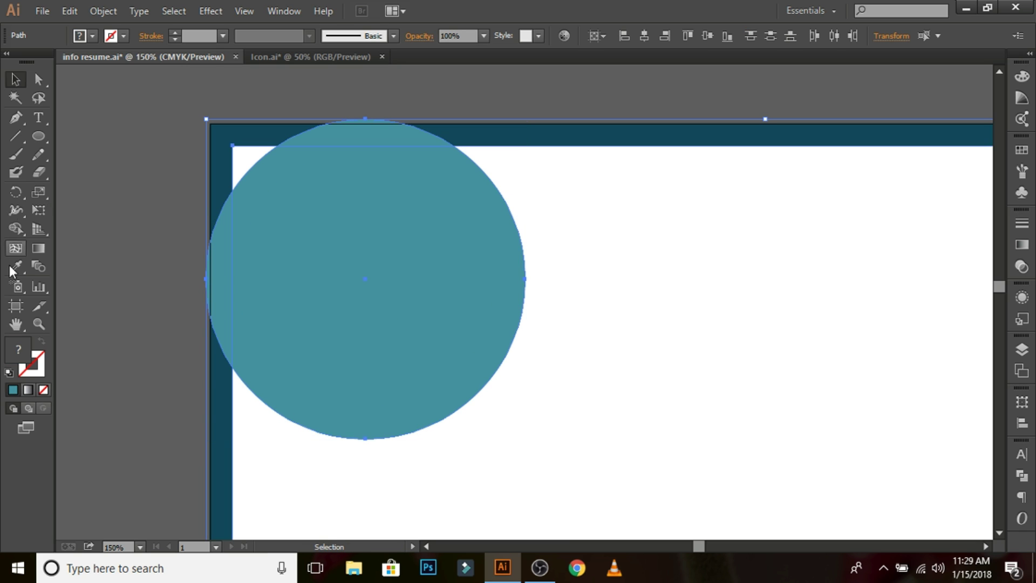
pyautogui.click(16, 228)
pyautogui.moveTo(151, 254); pyautogui.dragTo(236, 294)
pyautogui.moveTo(347, 100); pyautogui.dragTo(224, 155)
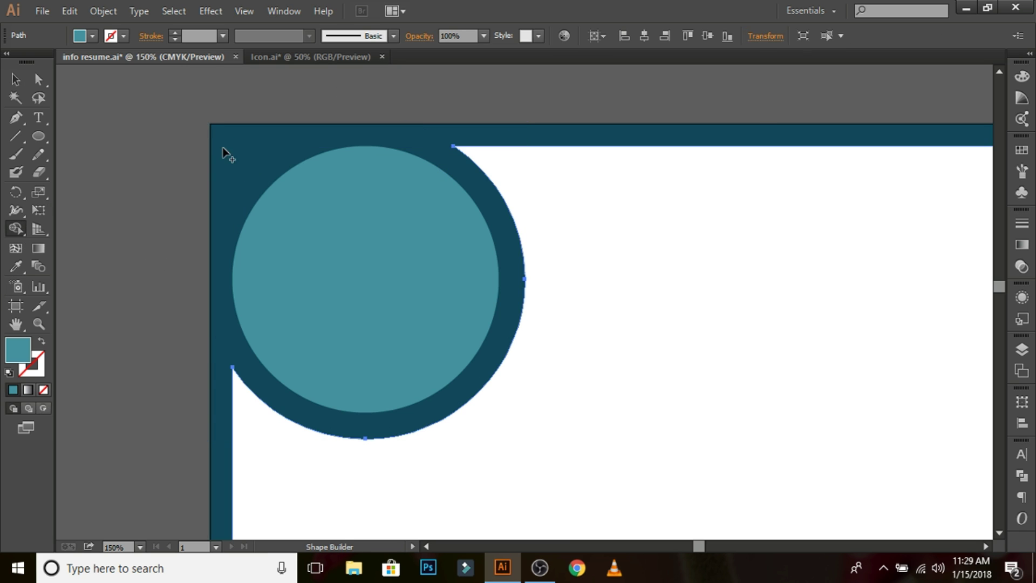
# Fill the inner circle white.
pyautogui.press('v')
pyautogui.click(95, 162)
pyautogui.click(306, 228)
pyautogui.press('i')
pyautogui.click(454, 189)
pyautogui.press('v')
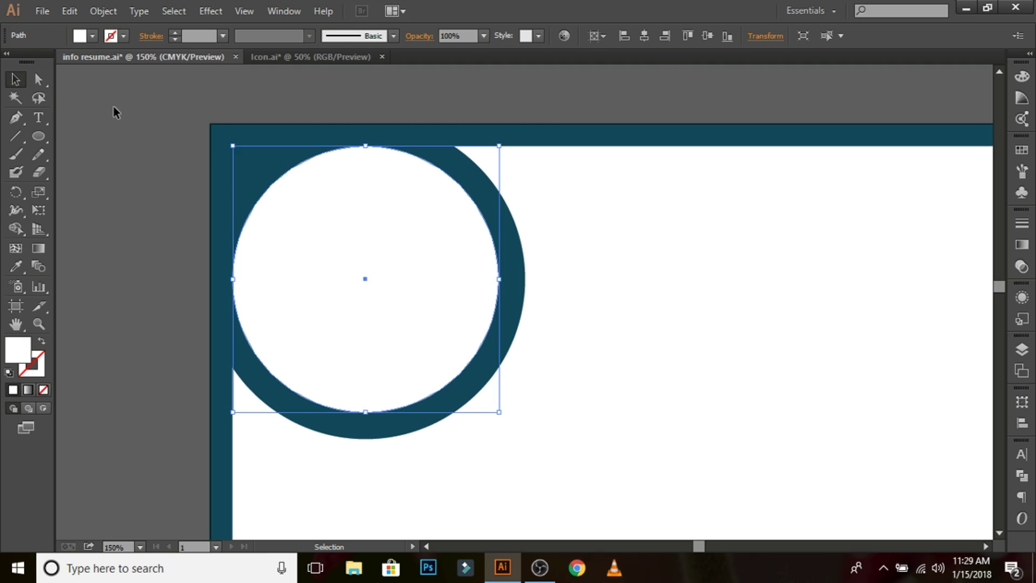
pyautogui.click(114, 108)
# Pen a curve from the ring to the top border and merge the gap into the border.
pyautogui.moveTo(525, 279); pyautogui.dragTo(525, 210)
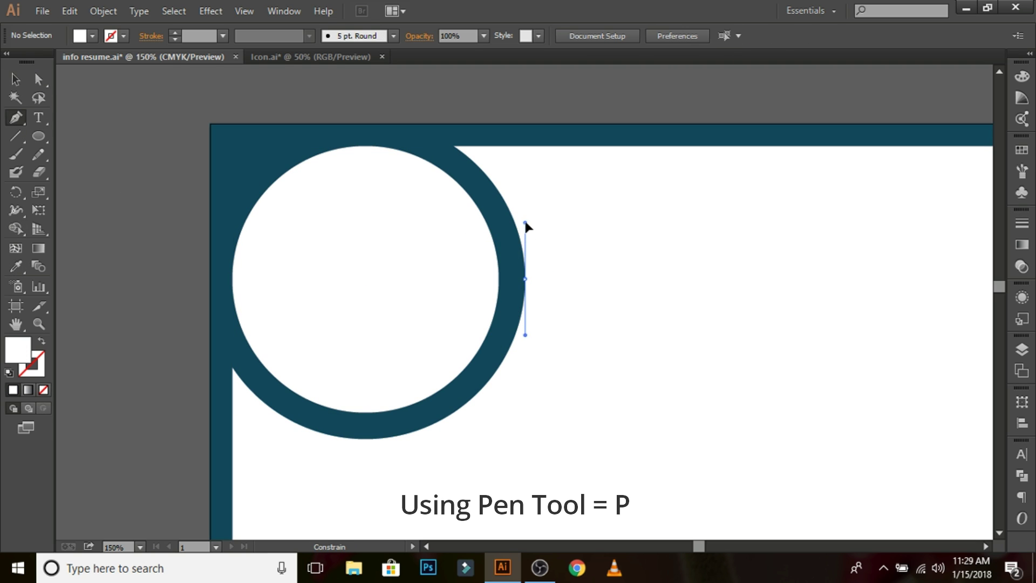
pyautogui.click(701, 147)
pyautogui.click(16, 79)
pyautogui.click(376, 295)
pyautogui.click(15, 210)
pyautogui.click(514, 157)
pyautogui.click(15, 79)
pyautogui.click(233, 170)
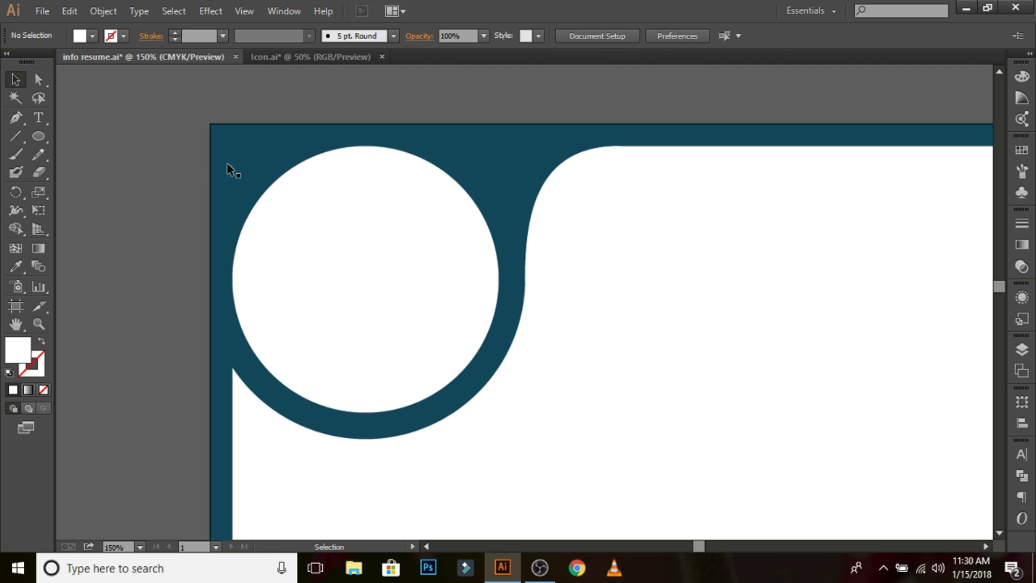
pyautogui.scroll(-2, 656, 169)
pyautogui.moveTo(656, 170); pyautogui.dragTo(575, 260)
# Colour the leftover curve piece mid teal and reflect it vertically.
pyautogui.scroll(1, 575, 260)
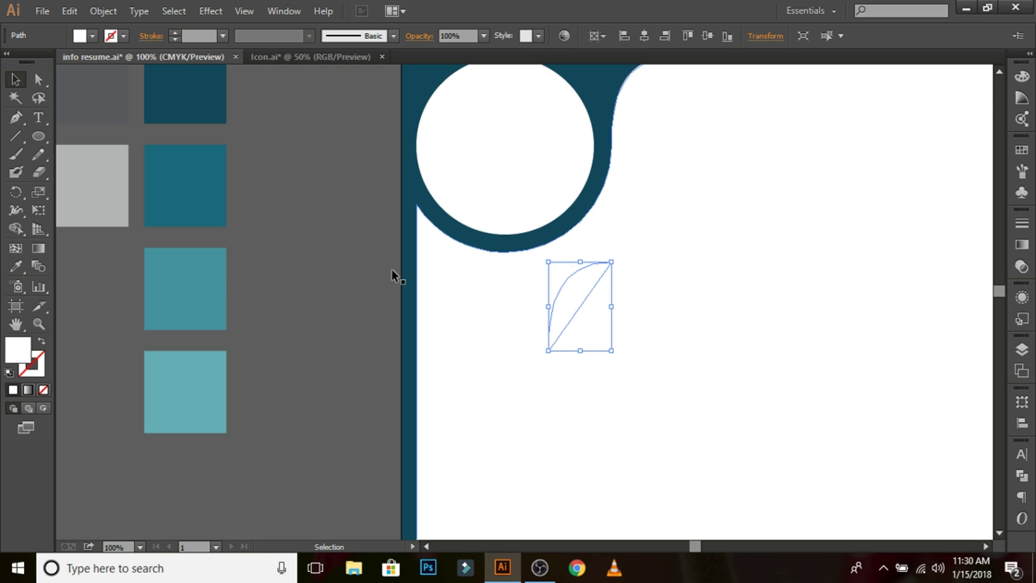
pyautogui.press('i')
pyautogui.click(223, 259)
pyautogui.click(17, 79)
pyautogui.rightClick(569, 299)
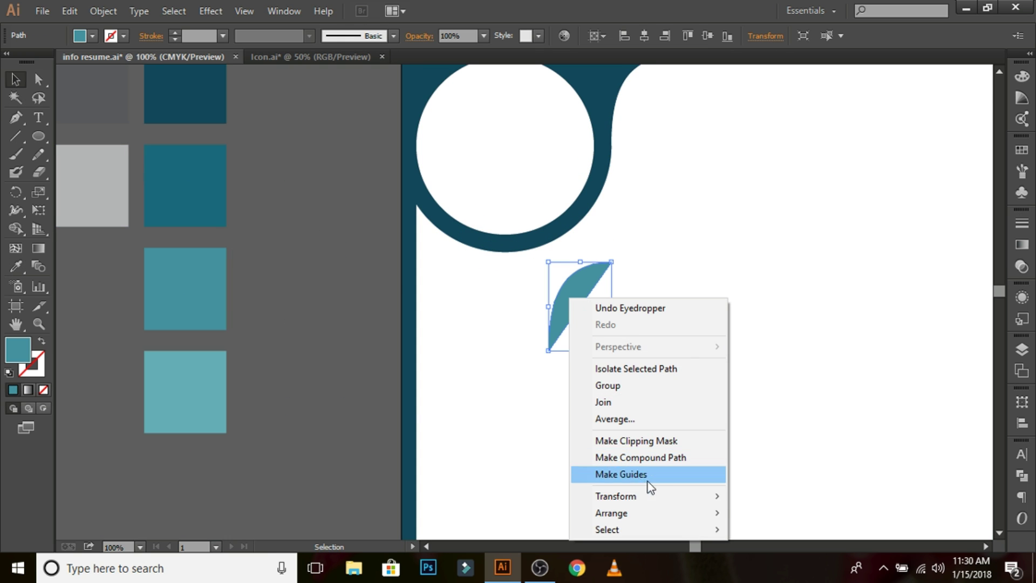
pyautogui.click(788, 415)
pyautogui.click(514, 377)
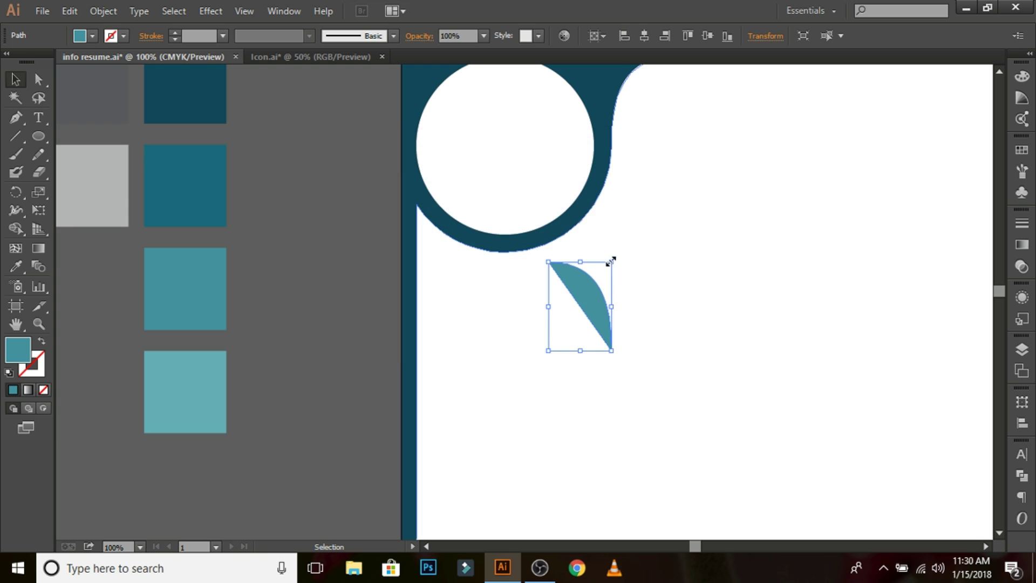
# Rotate the curve piece 90° and push it against the left border.
pyautogui.moveTo(606, 252); pyautogui.dragTo(543, 267)
pyautogui.moveTo(460, 290); pyautogui.dragTo(476, 271)
pyautogui.scroll(5, 476, 271)
pyautogui.moveTo(331, 458)
pyautogui.mouseDown()
pyautogui.moveTo(291, 450)
pyautogui.moveTo(301, 441)
pyautogui.mouseUp()
pyautogui.scroll(-2, 657, 185)
pyautogui.scroll(2, 571, 238)
# Raise the curve to meet the ring and merge it into the dark border.
pyautogui.moveTo(608, 276); pyautogui.dragTo(613, 247)
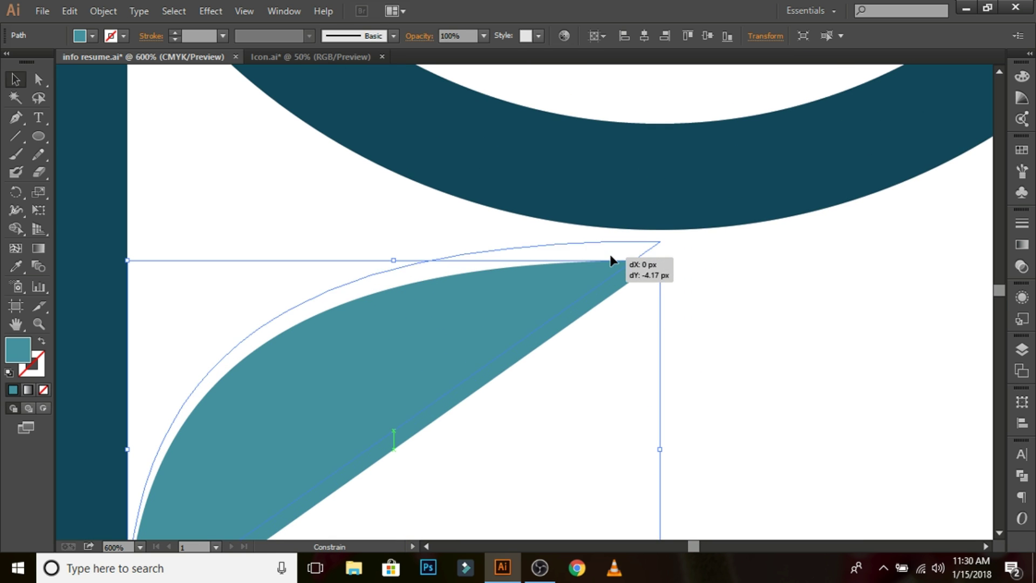
pyautogui.scroll(-3, 613, 248)
pyautogui.hotkey('ctrl', 'a')
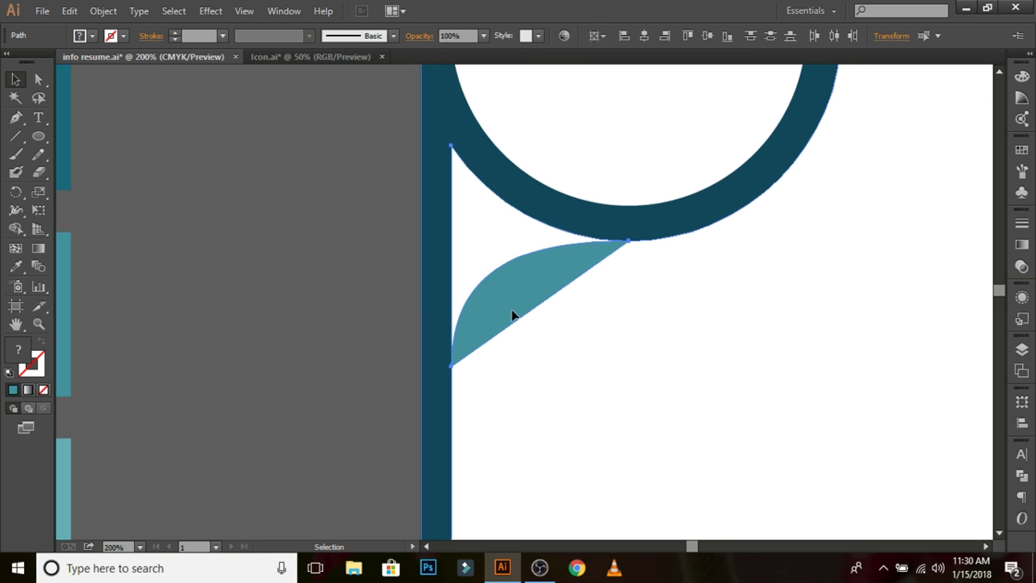
pyautogui.moveTo(439, 216); pyautogui.dragTo(441, 216)
pyautogui.press('v')
# Switch to the Icon.ai document and select the portrait photo.
pyautogui.click(228, 206)
pyautogui.scroll(-2, 228, 207)
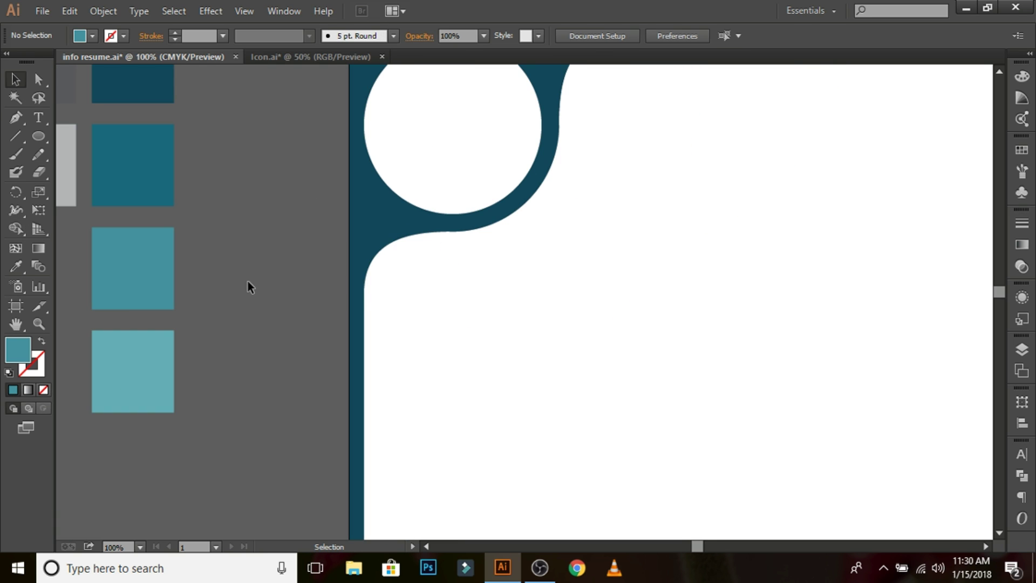
pyautogui.scroll(-1, 246, 281)
pyautogui.hotkey('ctrl', 'Tab')
pyautogui.click(794, 213)
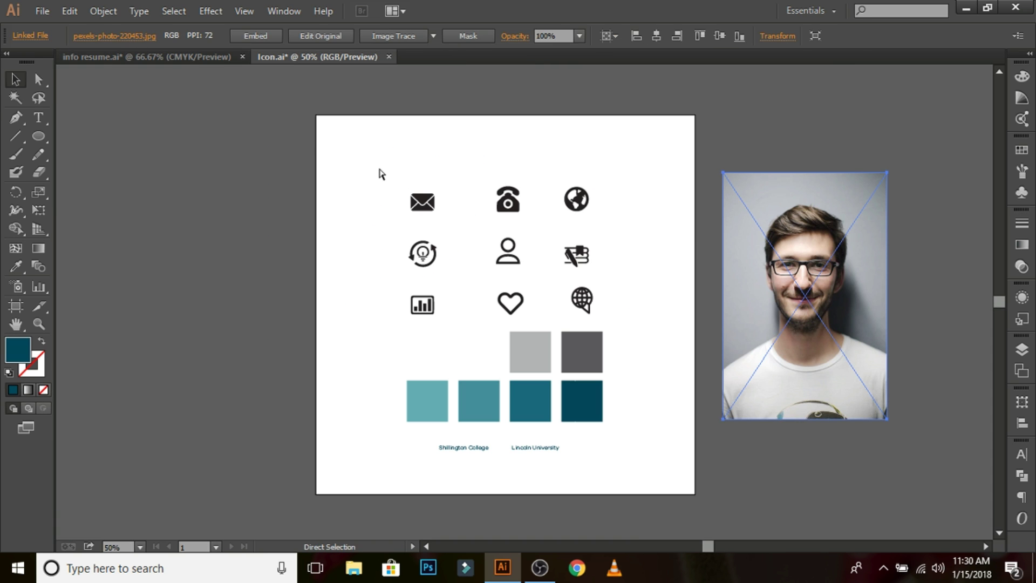
# Paste the portrait photo into the resume, scaled down over the top-left circle.
pyautogui.hotkey('ctrl', 'c')
pyautogui.hotkey('ctrl', 'Tab')
pyautogui.hotkey('ctrl', 'v')
pyautogui.moveTo(502, 287); pyautogui.dragTo(382, 231)
pyautogui.moveTo(512, 401); pyautogui.dragTo(485, 348)
pyautogui.moveTo(351, 91); pyautogui.dragTo(398, 157)
# Bring the white circle to front and centre the photo horizontally on it.
pyautogui.hotkey('shift', 'ctrl', ']')
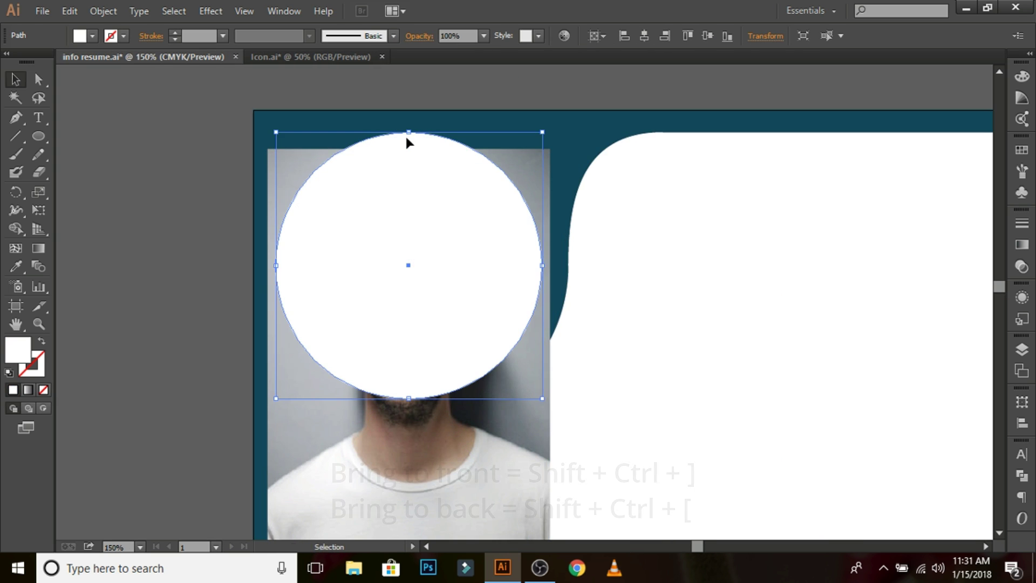
pyautogui.moveTo(494, 428); pyautogui.dragTo(502, 383)
pyautogui.keyDown('shift'); pyautogui.click(496, 330); pyautogui.keyUp('shift')
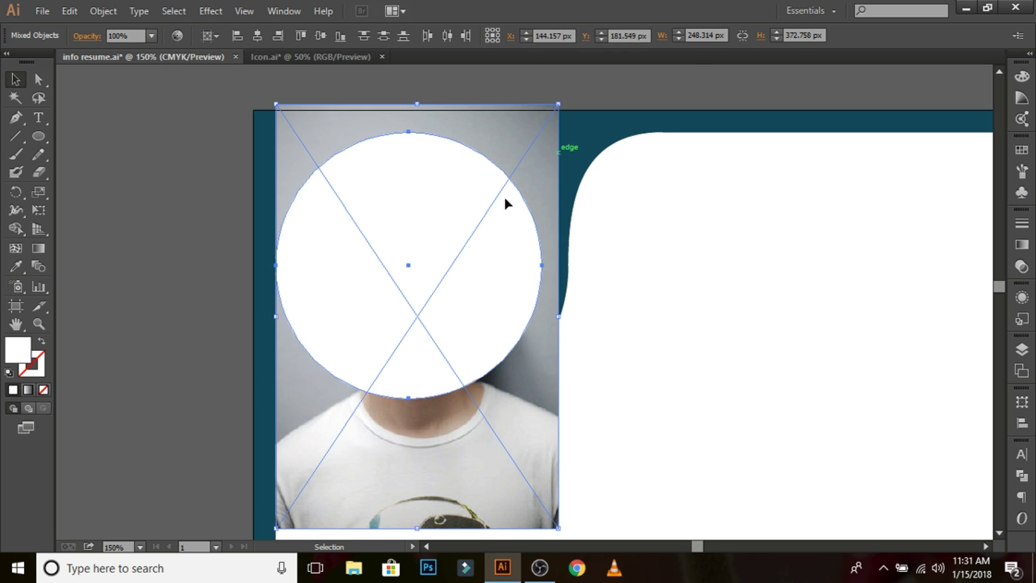
pyautogui.click(259, 37)
pyautogui.click(225, 202)
# Shrink and nudge the photo up, then clip it inside the circle with Ctrl+7.
pyautogui.click(545, 469)
pyautogui.scroll(1, 550, 478)
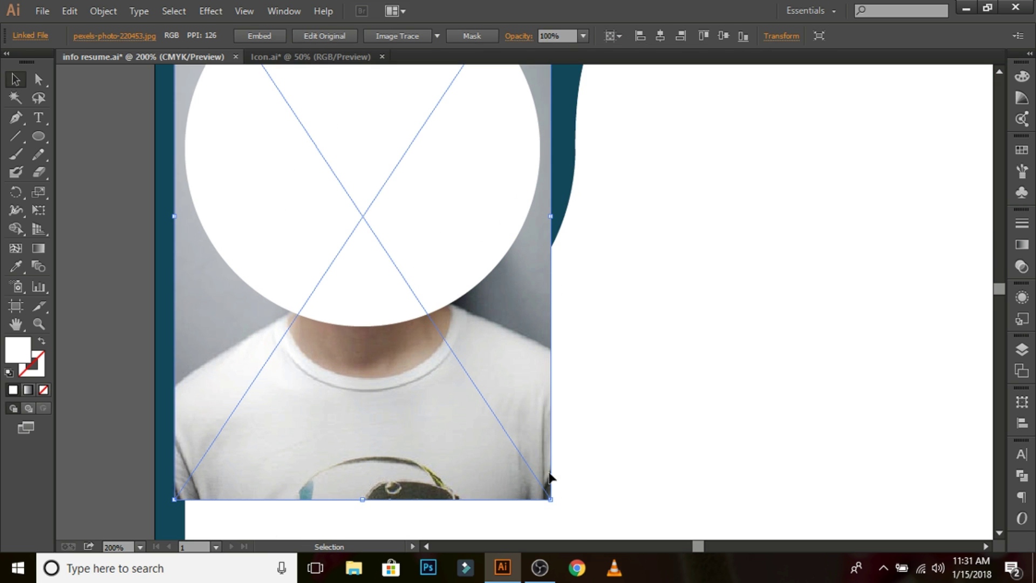
pyautogui.moveTo(551, 500); pyautogui.dragTo(542, 482)
pyautogui.scroll(-1, 543, 482)
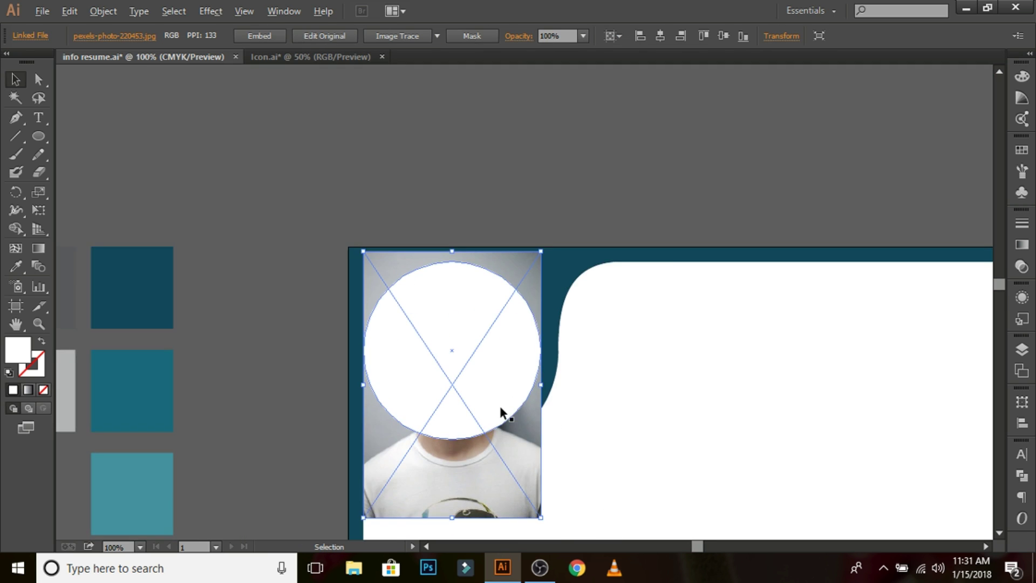
pyautogui.hotkey('shift', 'Up')
pyautogui.hotkey('shift', 'Up')
pyautogui.hotkey('shift', 'Up')
pyautogui.keyDown('shift'); pyautogui.click(440, 424); pyautogui.keyUp('shift')
pyautogui.hotkey('ctrl', '7')
pyautogui.click(277, 308)
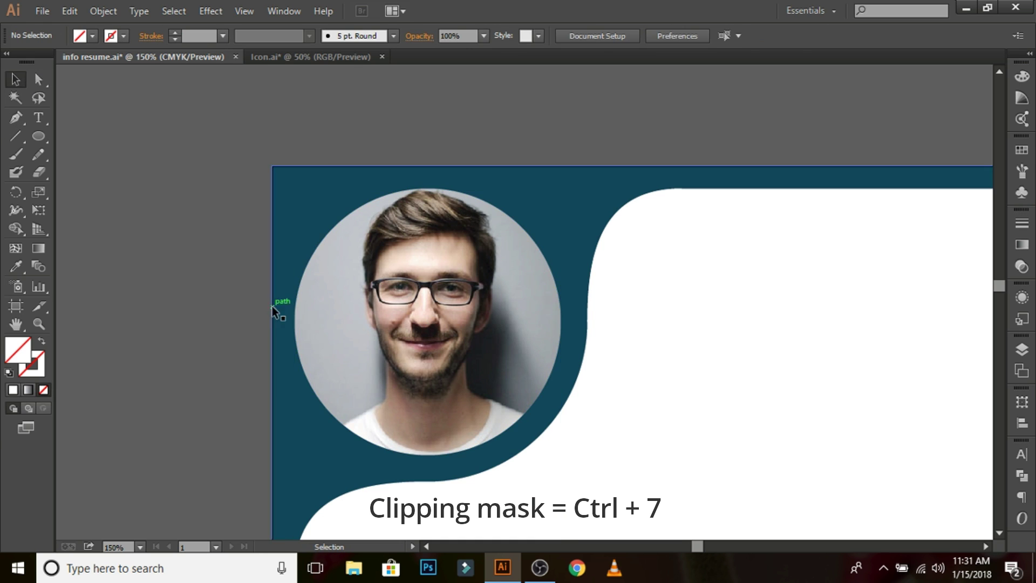
pyautogui.scroll(-1, 367, 310)
pyautogui.scroll(-2, 411, 337)
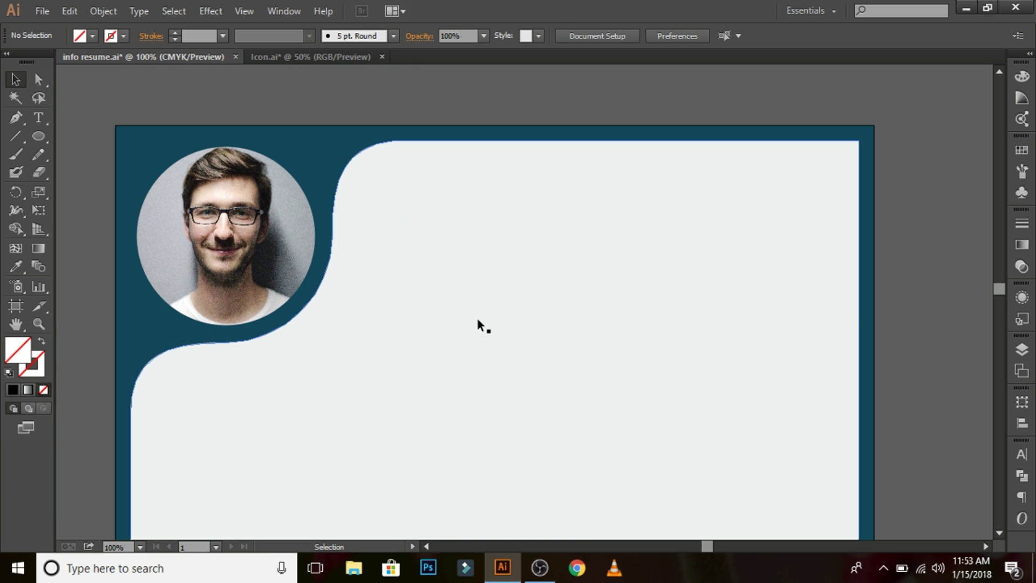
# Add the name text beside the photo, enlarge it and move it up-left.
pyautogui.press('t')
pyautogui.click(452, 226)
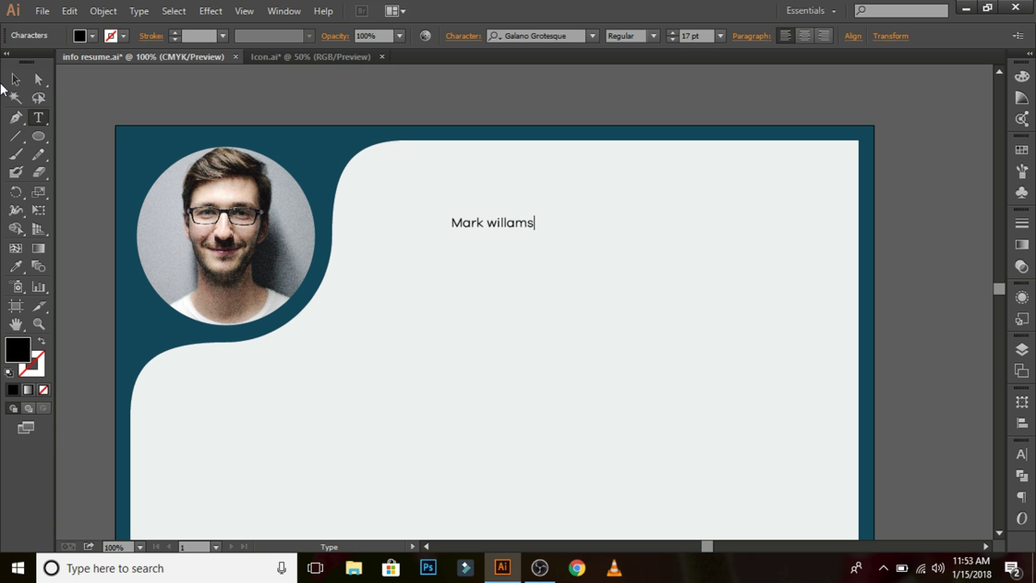
pyautogui.click(15, 79)
pyautogui.moveTo(535, 231); pyautogui.dragTo(581, 267)
pyautogui.moveTo(493, 224); pyautogui.dragTo(477, 220)
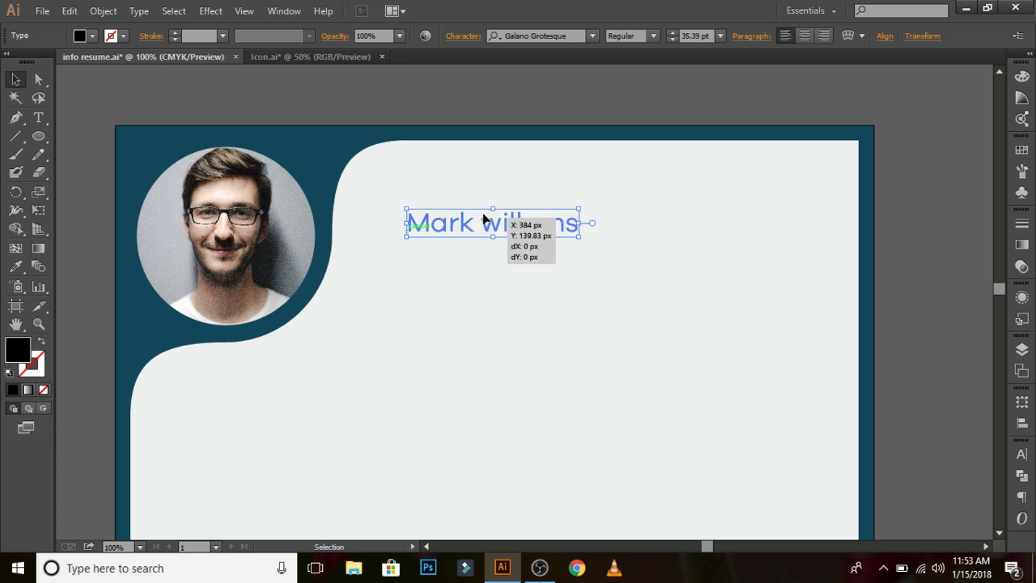
pyautogui.press('Escape')
# Apply All Caps to the name text.
pyautogui.keyDown('ctrl'); pyautogui.click(452, 213); pyautogui.keyUp('ctrl')
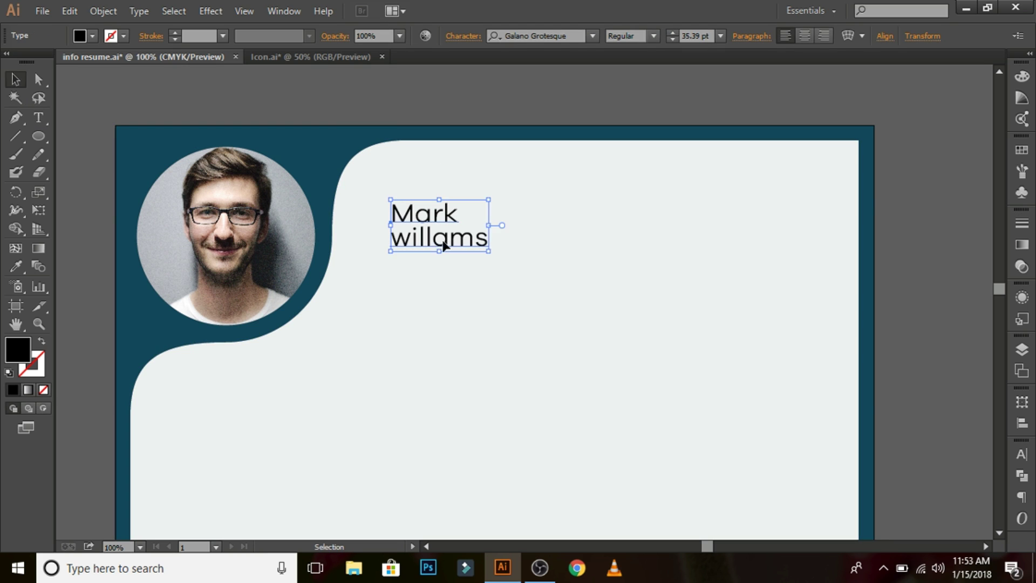
pyautogui.click(1022, 455)
pyautogui.click(845, 513)
pyautogui.click(979, 338)
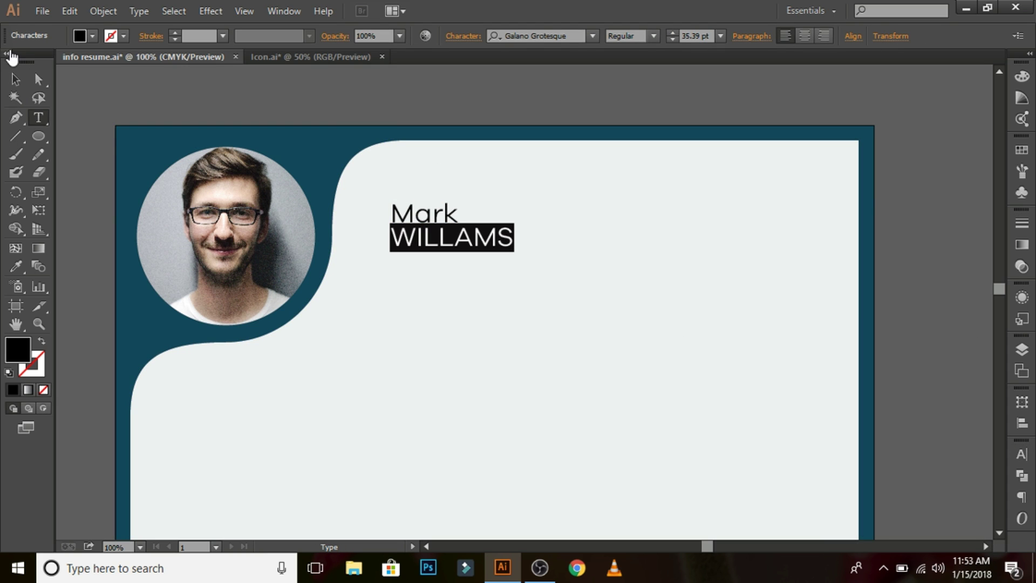
pyautogui.press('Escape')
# Set the first name to Galano Grotesque SemiBold and the surname to ExtraLight.
pyautogui.click(184, 94)
pyautogui.doubleClick(429, 216)
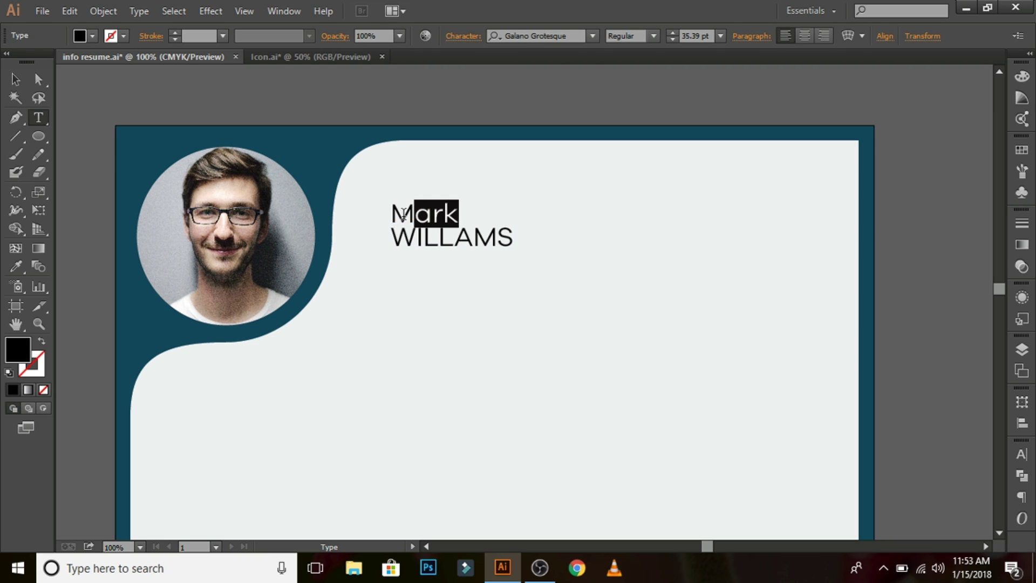
pyautogui.click(592, 36)
pyautogui.scroll(-2, 675, 357)
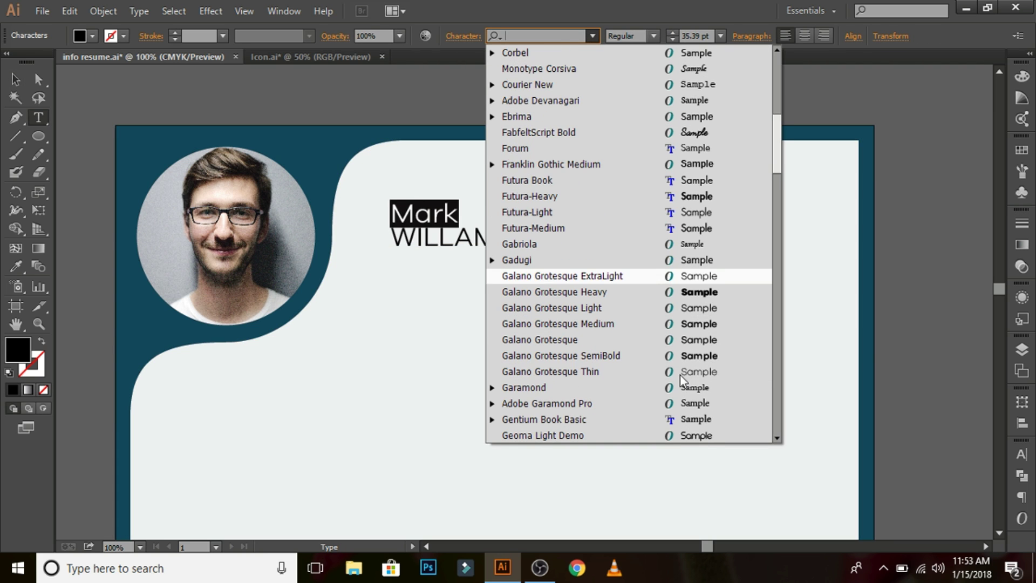
pyautogui.click(673, 355)
pyautogui.moveTo(513, 241); pyautogui.dragTo(455, 241)
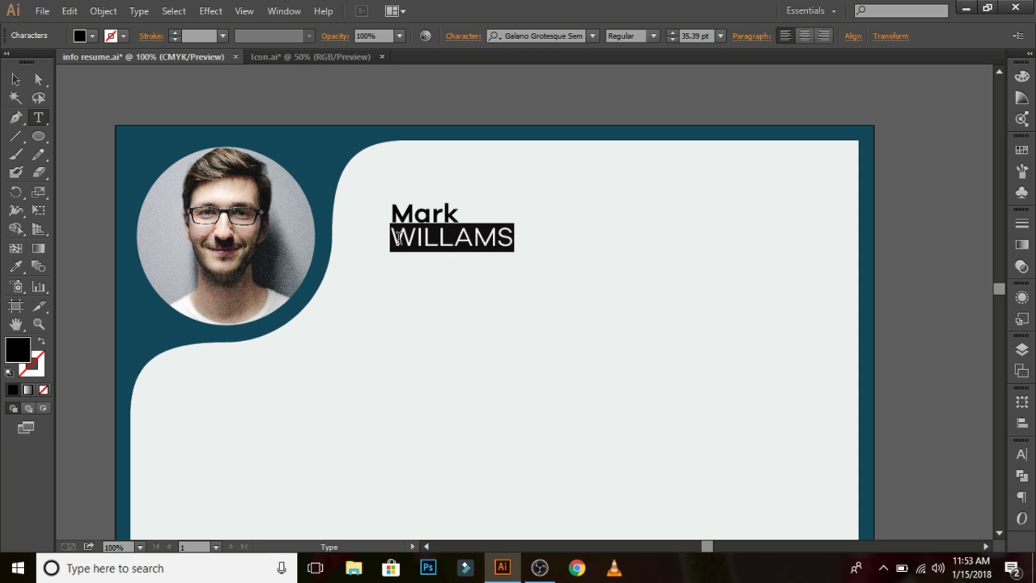
pyautogui.click(593, 36)
pyautogui.click(675, 279)
# Size the first name at 50 pt and the surname at 45 pt.
pyautogui.click(15, 79)
pyautogui.click(209, 95)
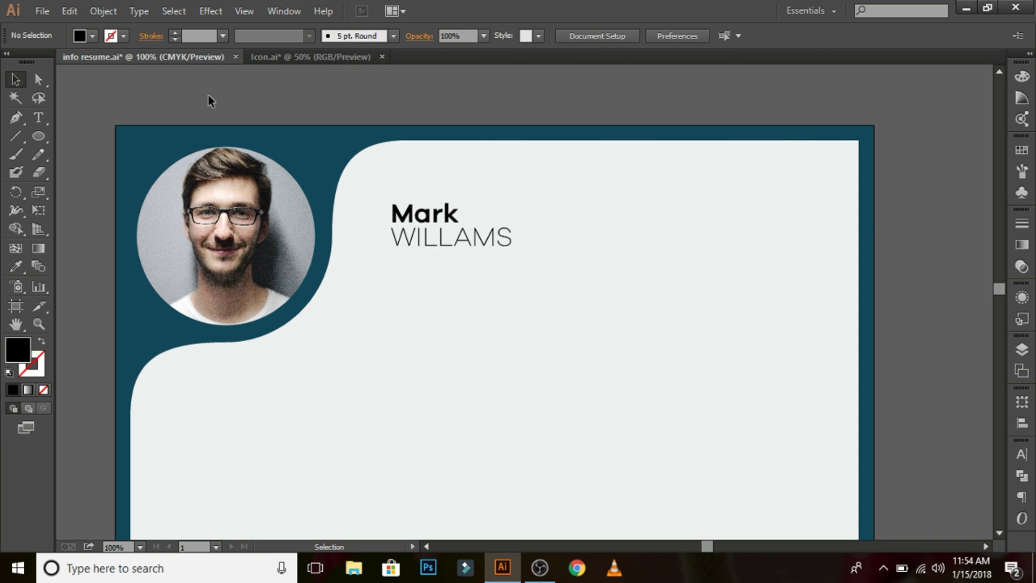
pyautogui.click(460, 241)
pyautogui.doubleClick(455, 212)
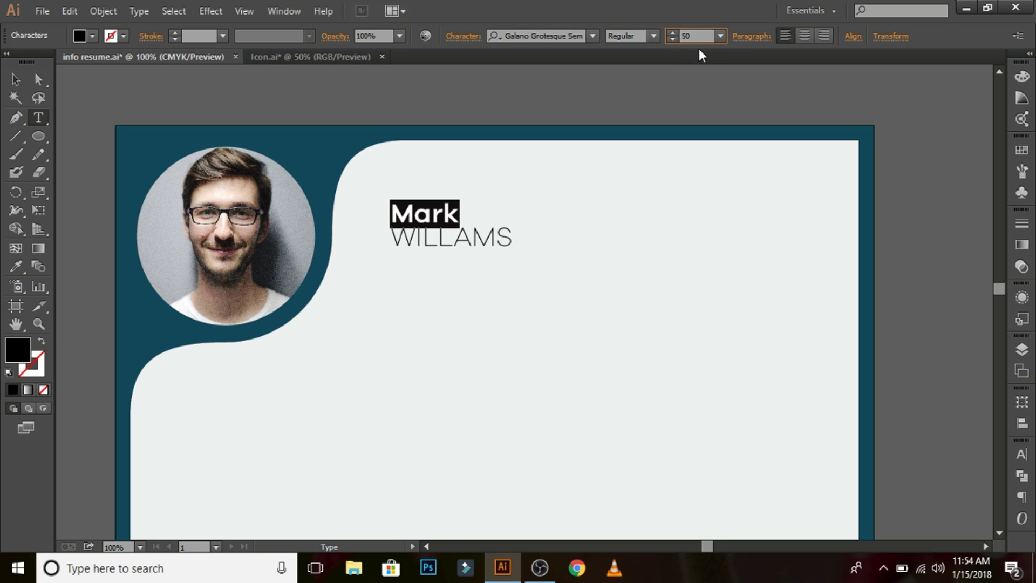
pyautogui.press('Return')
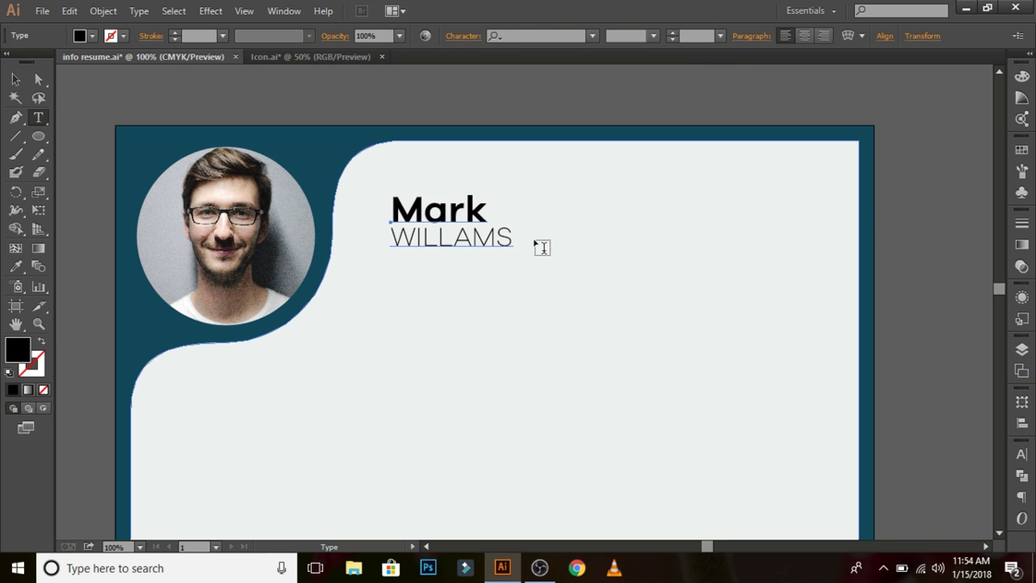
pyautogui.moveTo(514, 238); pyautogui.dragTo(430, 239)
pyautogui.click(673, 33)
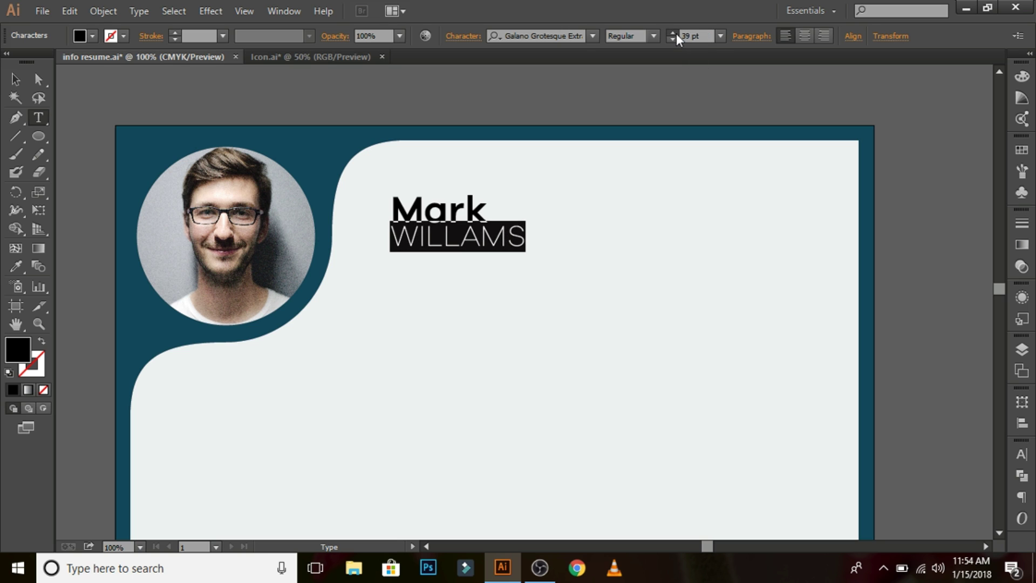
pyautogui.doubleClick(681, 37)
pyautogui.write('45')
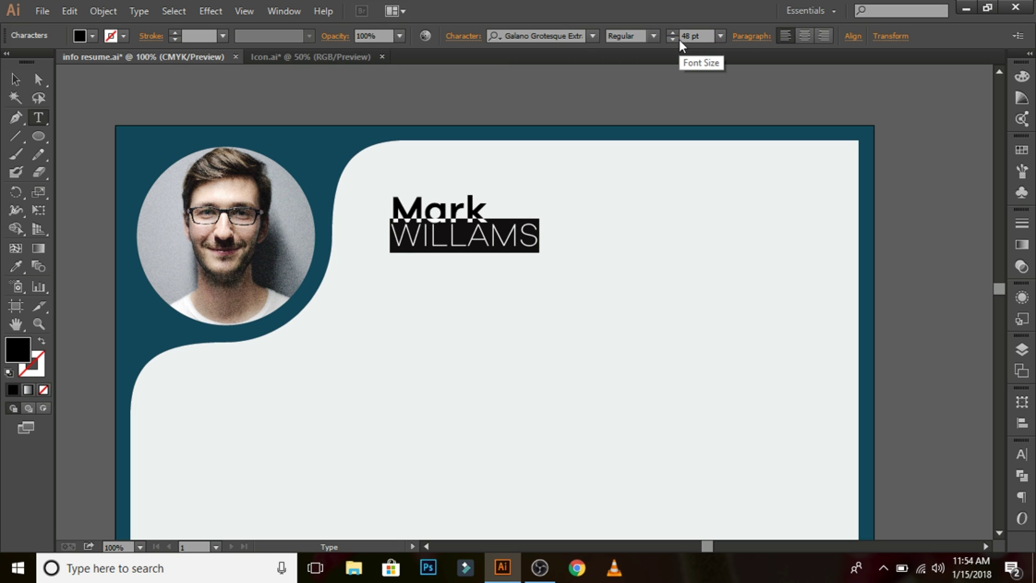
pyautogui.press('Return')
pyautogui.press('Escape')
# Increase the leading between the two name lines.
pyautogui.click(1023, 478)
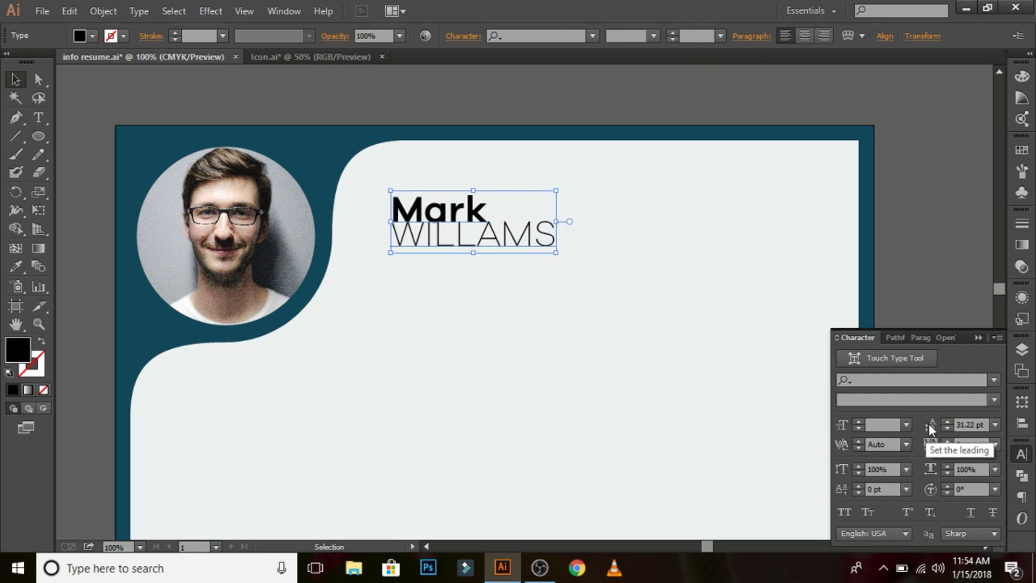
pyautogui.click(948, 422)
pyautogui.click(950, 422)
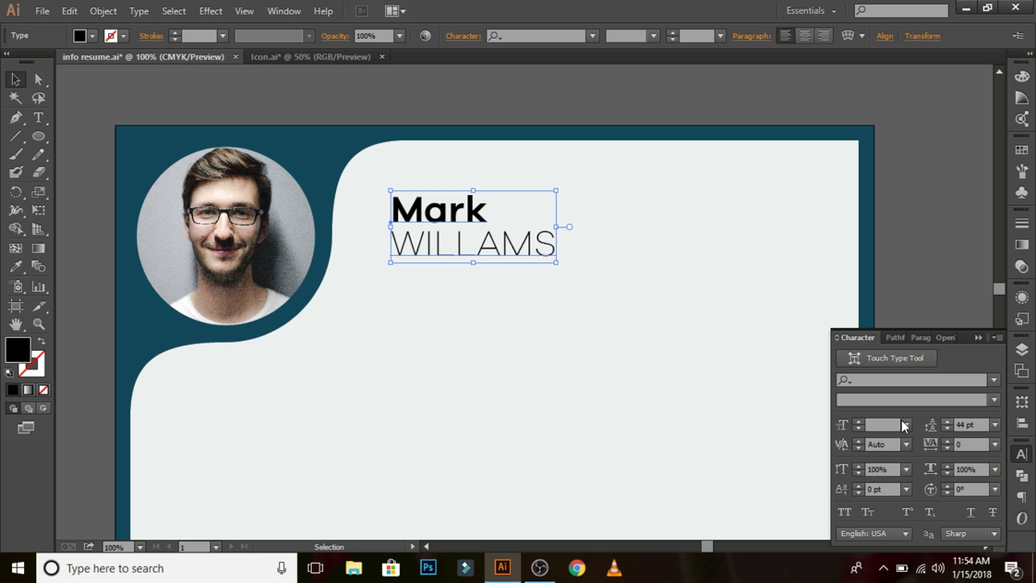
pyautogui.click(773, 322)
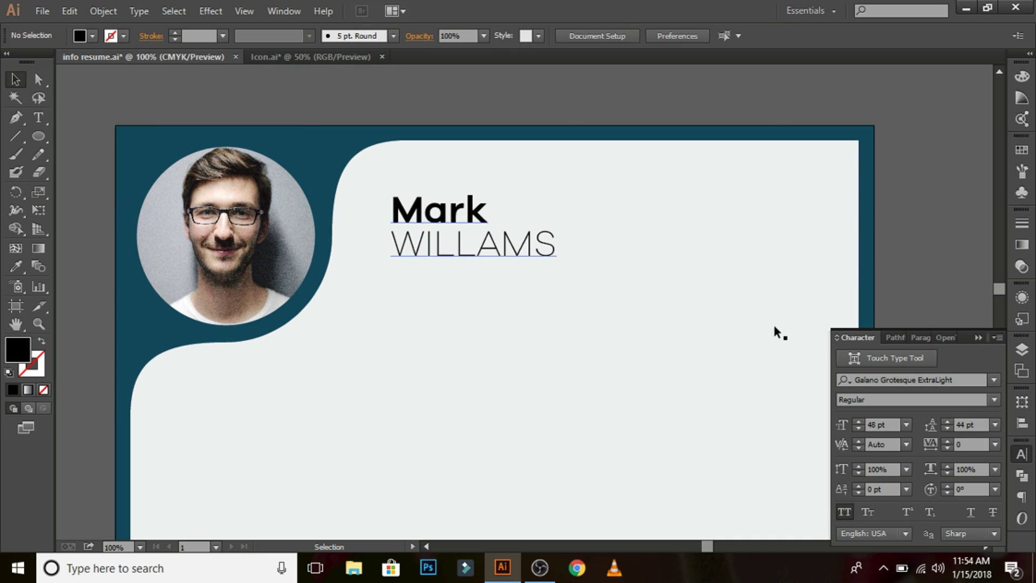
# Add a GRAPHIC DESIGNER subtitle, shrink it and place it under the surname.
pyautogui.press('t')
pyautogui.click(443, 324)
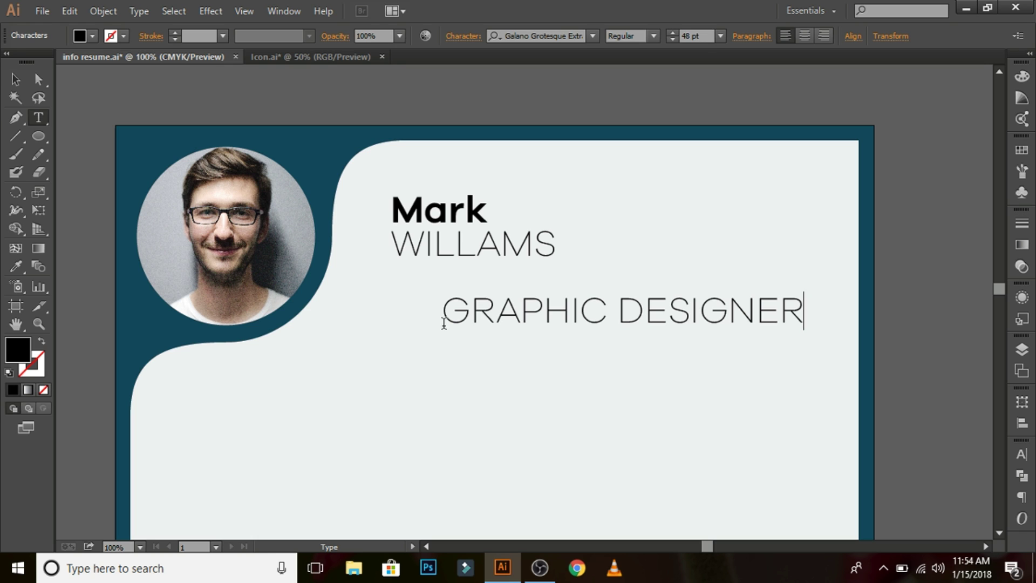
pyautogui.press('Escape')
pyautogui.moveTo(693, 318); pyautogui.dragTo(664, 319)
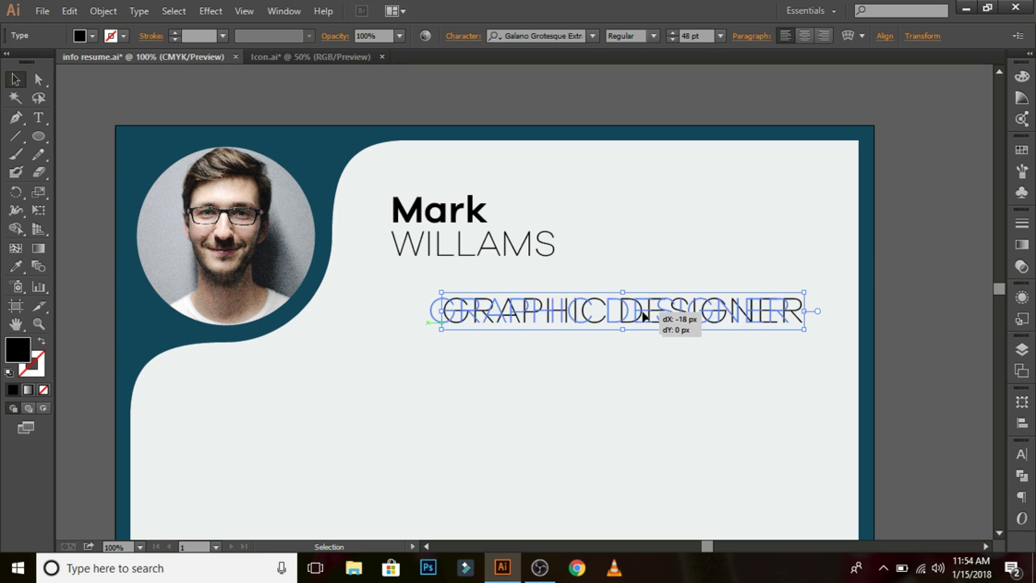
pyautogui.click(869, 324)
pyautogui.click(768, 321)
pyautogui.moveTo(775, 329); pyautogui.dragTo(728, 320)
pyautogui.moveTo(482, 278); pyautogui.dragTo(482, 278)
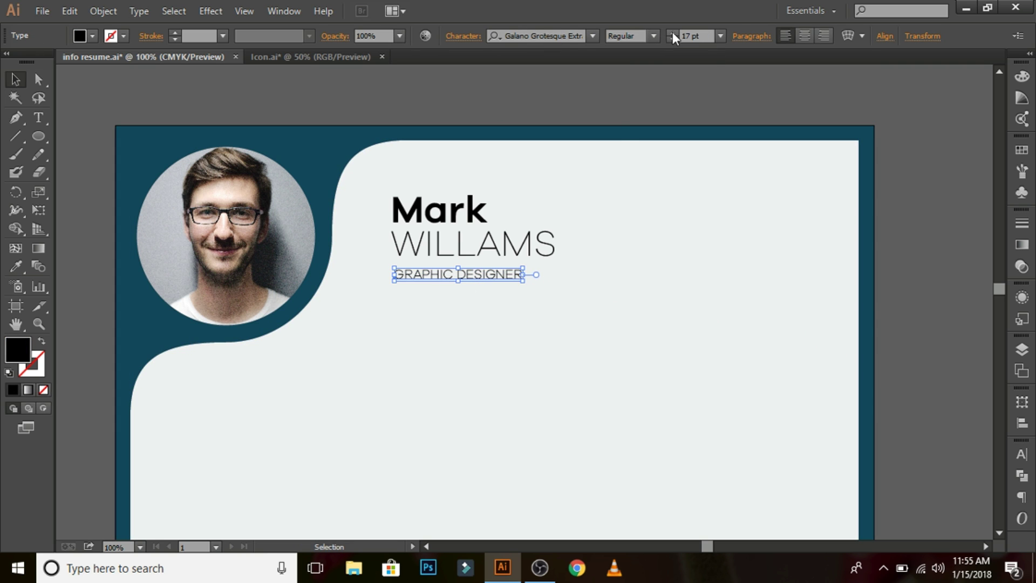
# Set the subtitle font to Galano Grotesque Light.
pyautogui.click(594, 36)
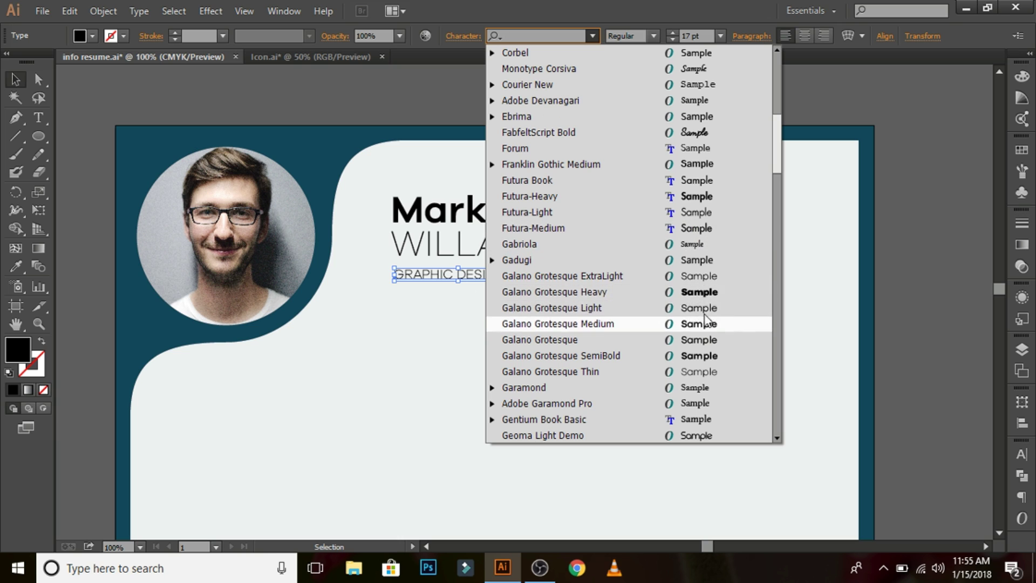
pyautogui.click(705, 324)
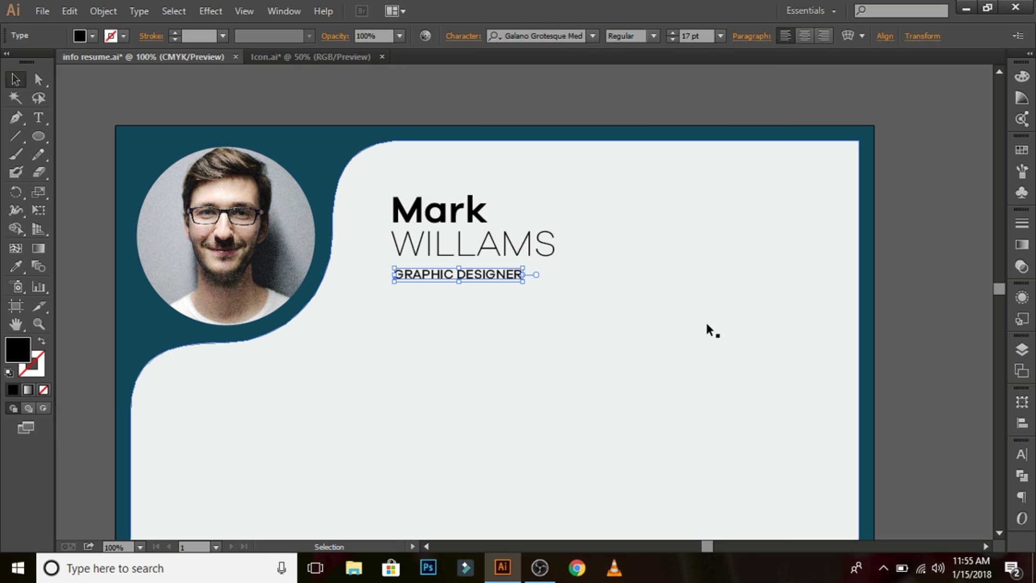
pyautogui.click(1022, 150)
pyautogui.click(593, 36)
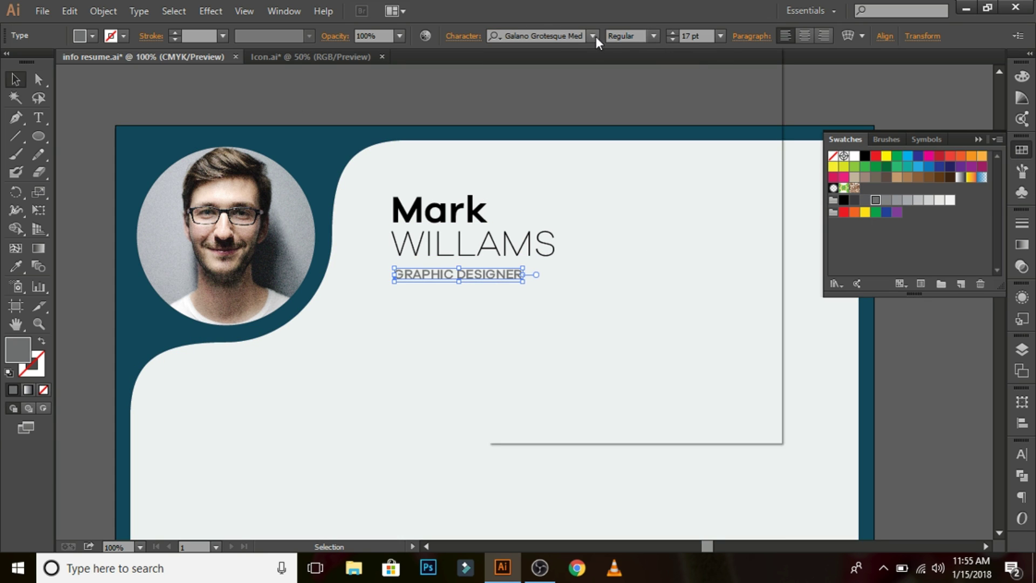
pyautogui.click(705, 309)
pyautogui.click(101, 86)
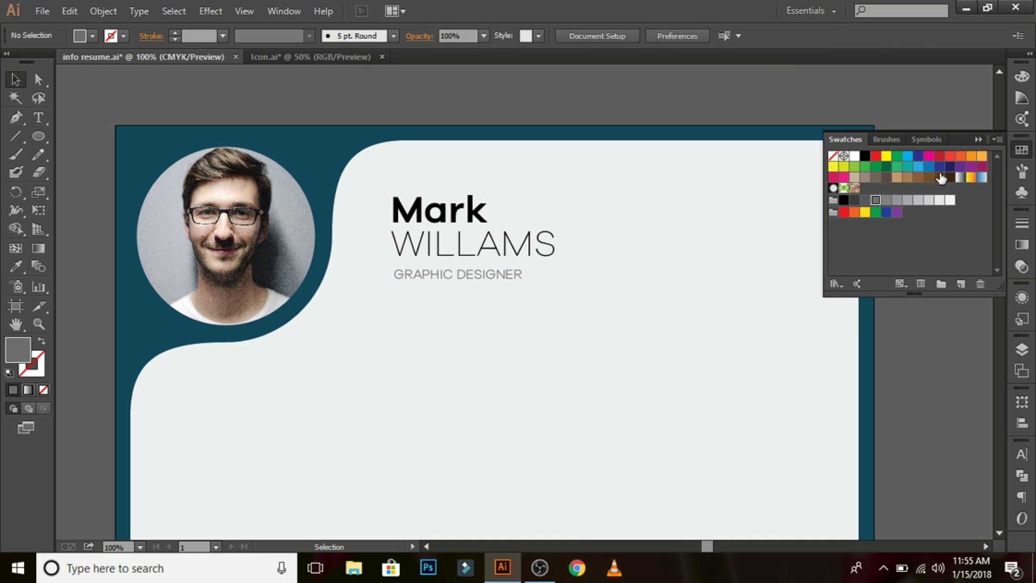
# Colour the name with the background's dark blue using the Eyedropper.
pyautogui.click(475, 212)
pyautogui.press('i')
pyautogui.click(297, 192)
pyautogui.press('v')
pyautogui.click(381, 120)
pyautogui.hscroll(2, 350, 157)
pyautogui.press('\\')
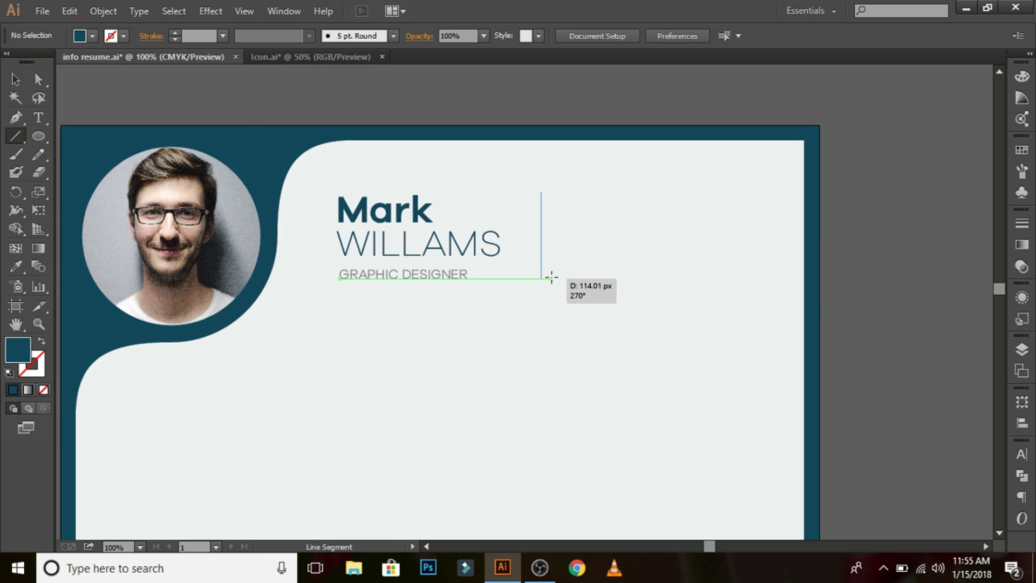
# Draw a vertical line right of the name and make it dotted: 0 pt dash, 10 pt gap, round caps.
pyautogui.moveTo(550, 271); pyautogui.dragTo(541, 277)
pyautogui.press('v')
pyautogui.click(174, 32)
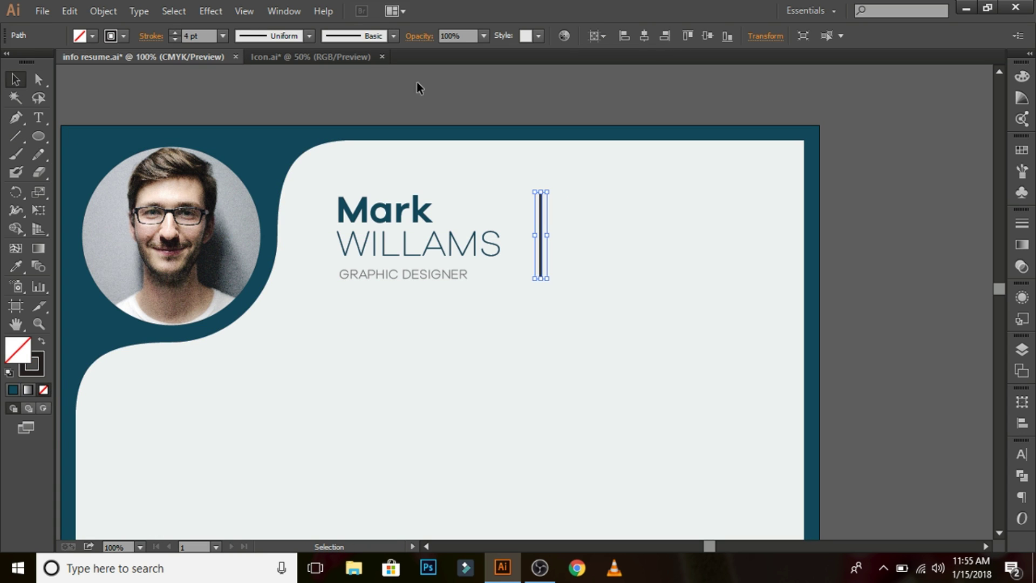
pyautogui.click(1022, 223)
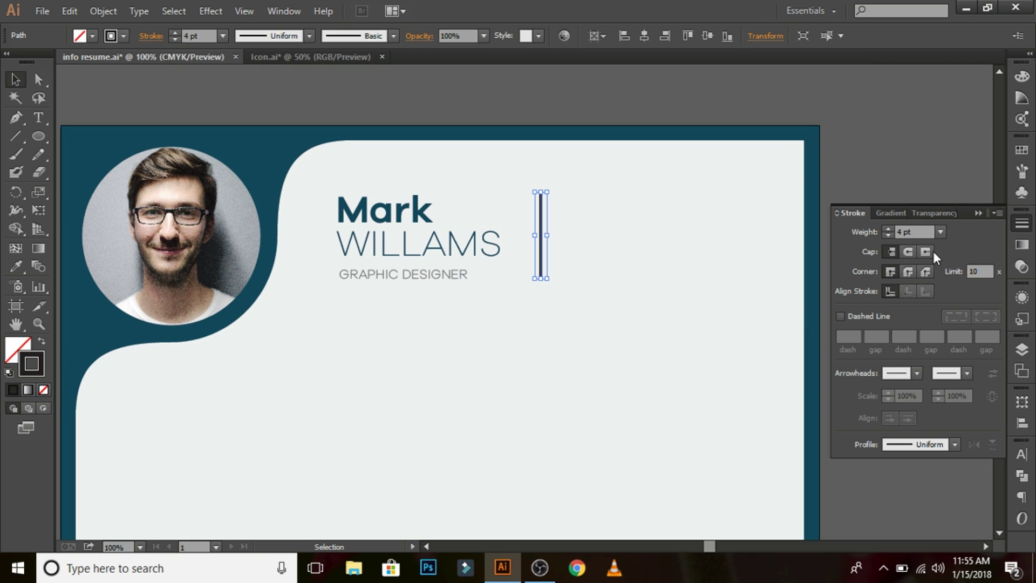
pyautogui.click(848, 337)
pyautogui.write('0')
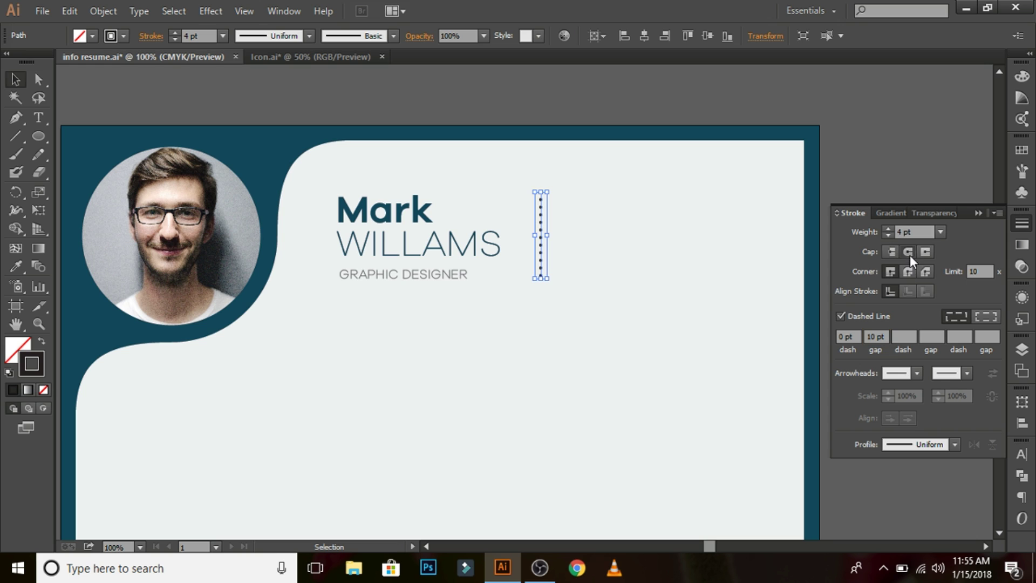
pyautogui.click(1022, 150)
pyautogui.click(979, 139)
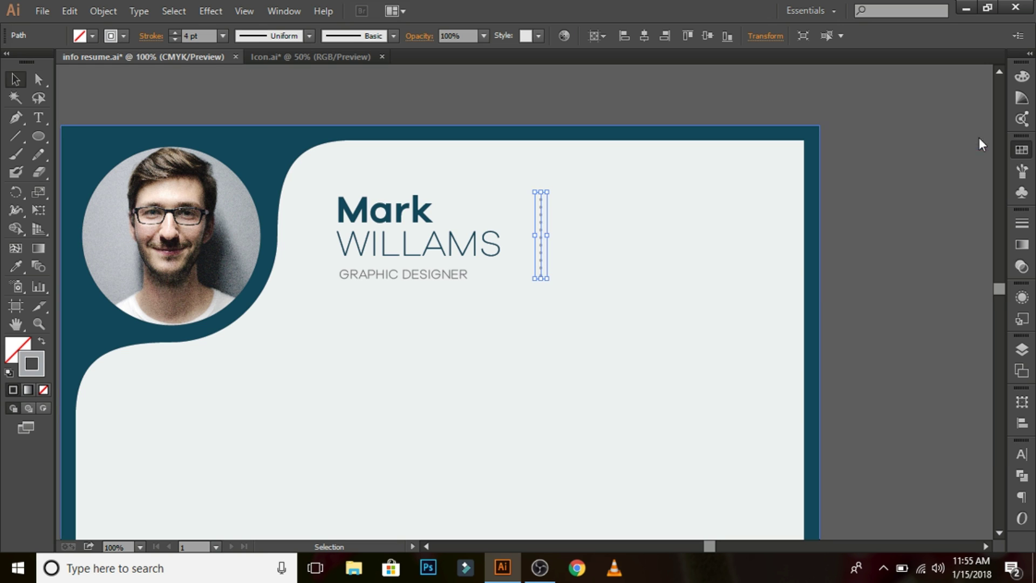
pyautogui.click(676, 265)
# Add ruler guides at the name's top and subtitle's bottom, nudging the subtitle up.
pyautogui.scroll(2, 532, 290)
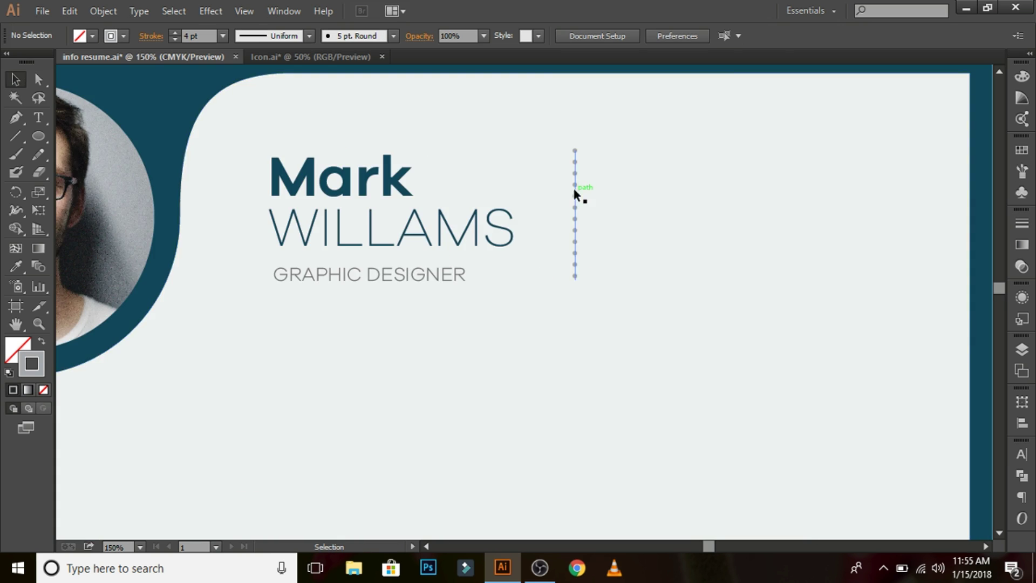
pyautogui.scroll(1, 569, 189)
pyautogui.hotkey('ctrl', 'r')
pyautogui.moveTo(338, 132); pyautogui.dragTo(339, 144)
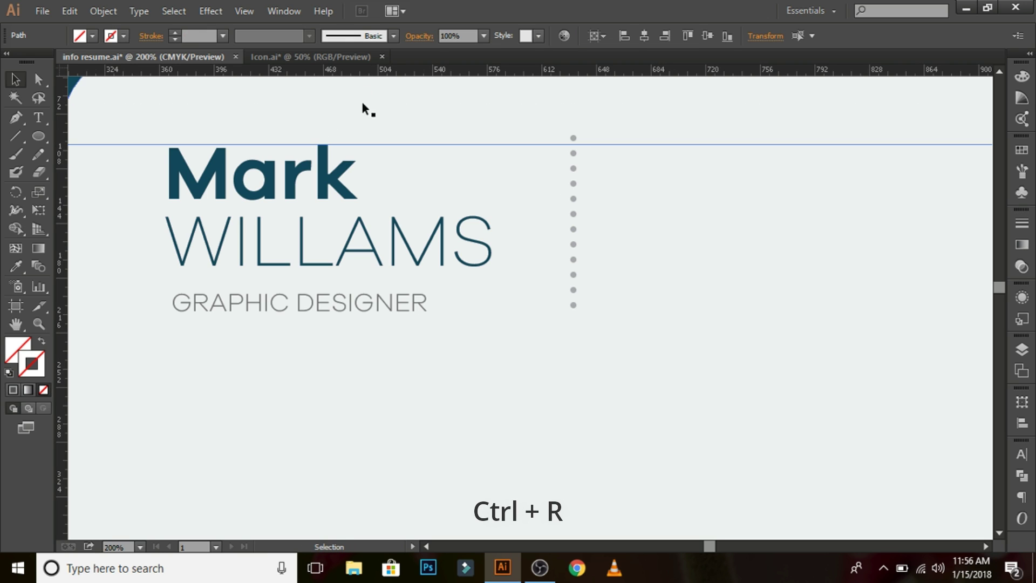
pyautogui.moveTo(362, 234); pyautogui.dragTo(365, 315)
pyautogui.click(362, 301)
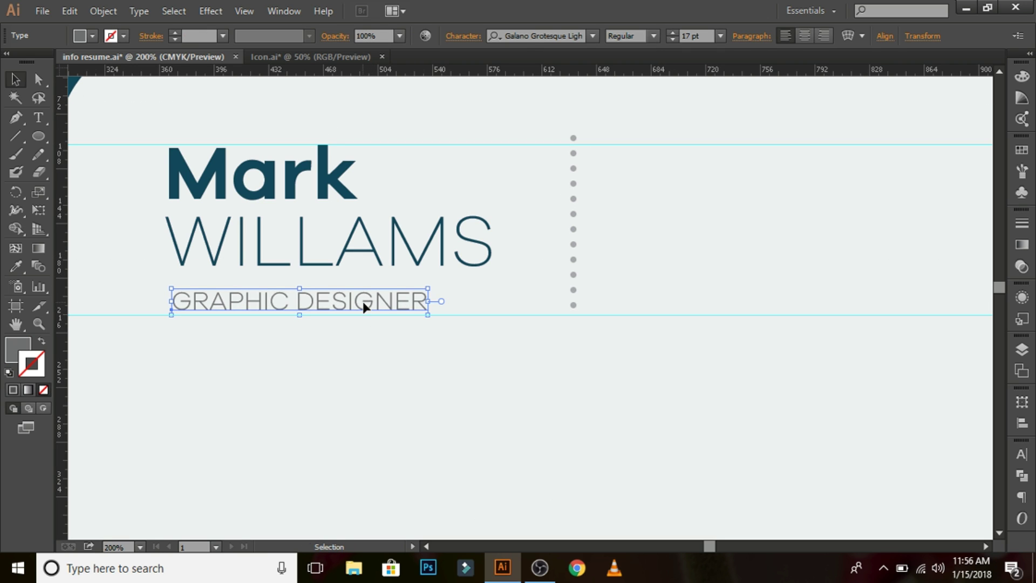
pyautogui.press('Up')
pyautogui.press('Up')
pyautogui.press('Up')
pyautogui.moveTo(443, 313); pyautogui.dragTo(446, 307)
pyautogui.click(573, 275)
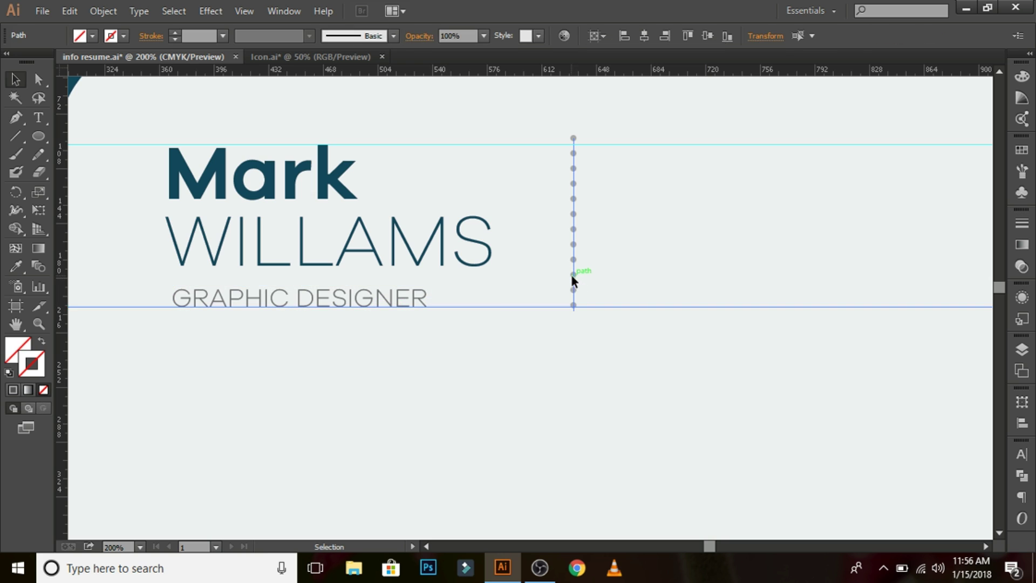
pyautogui.scroll(-2, 596, 307)
# Copy the envelope, phone and globe icons from Icon.ai.
pyautogui.click(825, 351)
pyautogui.hscroll(2, 257, 292)
pyautogui.click(320, 56)
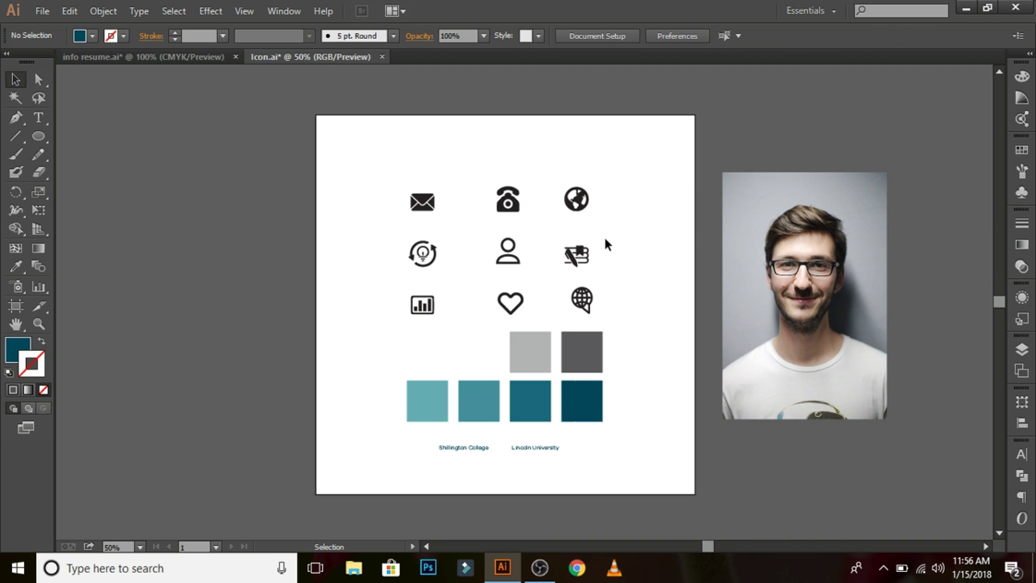
pyautogui.click(423, 203)
pyautogui.keyDown('shift'); pyautogui.click(508, 200); pyautogui.keyUp('shift')
pyautogui.keyDown('shift'); pyautogui.click(576, 199); pyautogui.keyUp('shift')
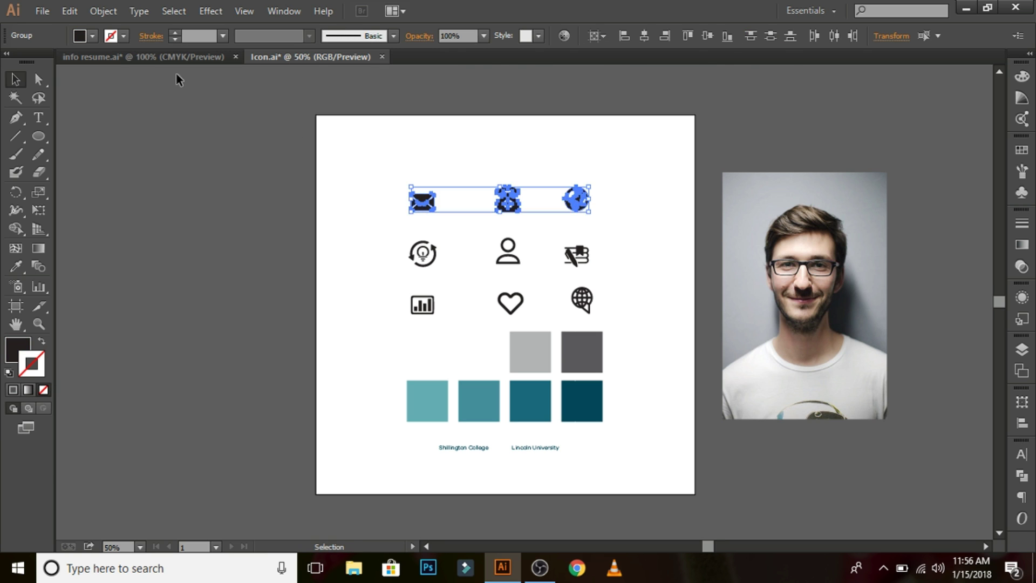
pyautogui.click(143, 56)
# Paste the icons into the resume, shrink them and stack them vertically at the right.
pyautogui.hotkey('ctrl', 'v')
pyautogui.moveTo(546, 320); pyautogui.dragTo(516, 383)
pyautogui.moveTo(677, 395); pyautogui.dragTo(587, 384)
pyautogui.click(821, 419)
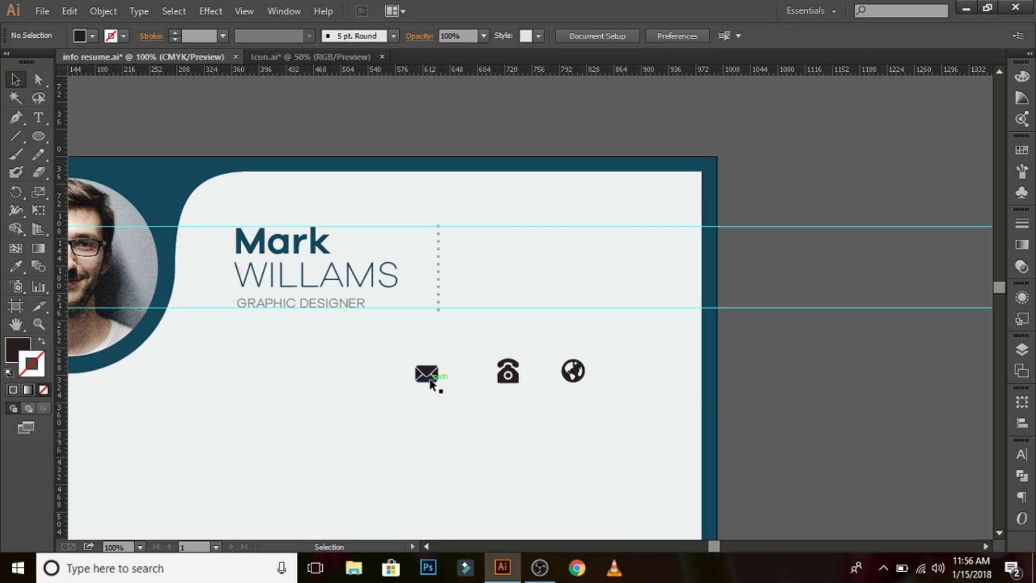
pyautogui.moveTo(664, 245); pyautogui.dragTo(667, 237)
pyautogui.moveTo(508, 373); pyautogui.dragTo(659, 270)
pyautogui.moveTo(573, 371); pyautogui.dragTo(674, 300)
# Alt-drag a copy of the GRAPHIC DESIGNER subtitle beside the icons.
pyautogui.keyDown('shift'); pyautogui.click(667, 239); pyautogui.keyUp('shift')
pyautogui.click(759, 260)
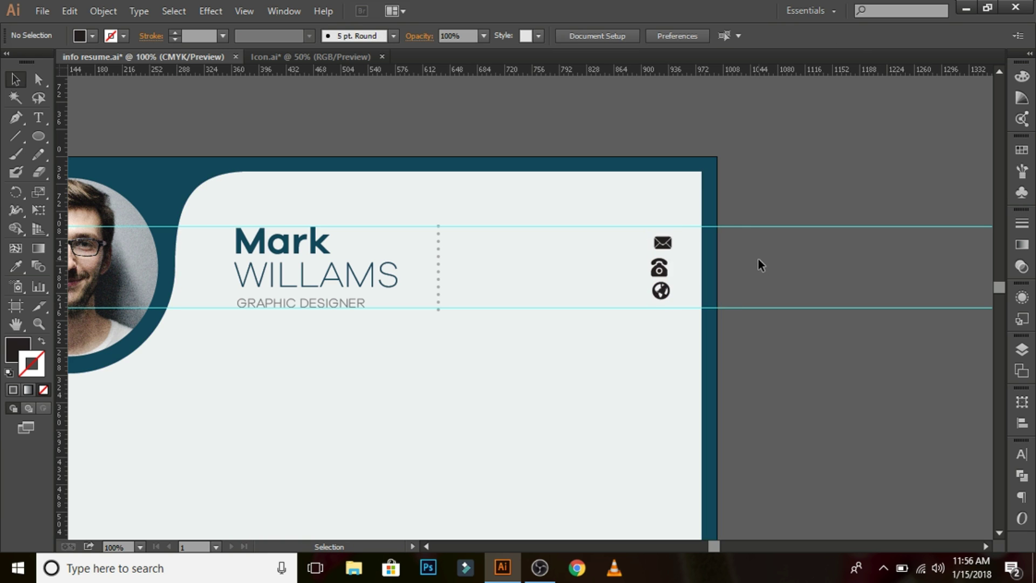
pyautogui.keyDown('alt'); pyautogui.scroll(1, 759, 259); pyautogui.keyUp('alt')
pyautogui.moveTo(153, 324); pyautogui.dragTo(474, 256)
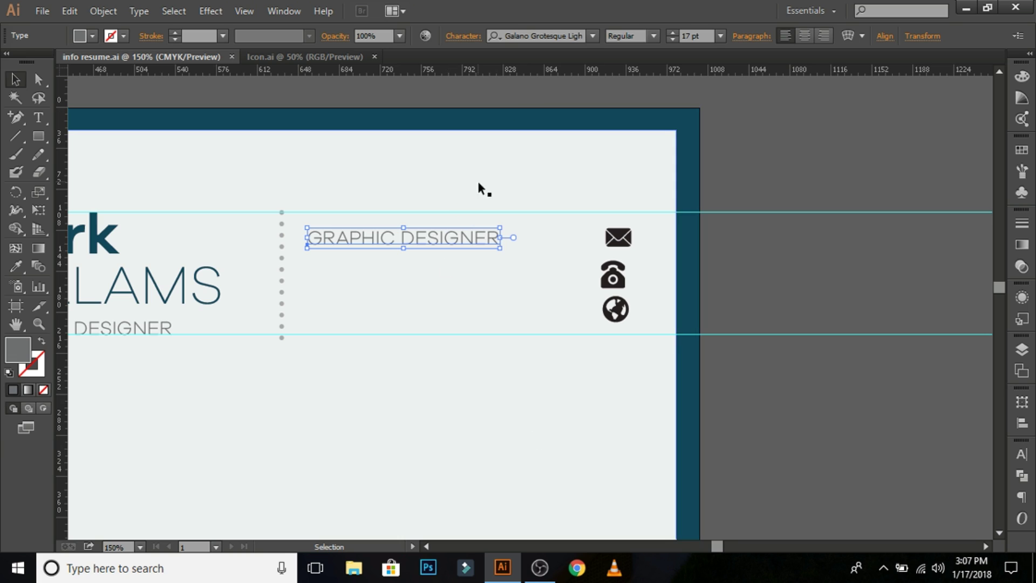
# Make the copied text an 11 pt e-mail address line with All Caps turned off.
pyautogui.click(720, 36)
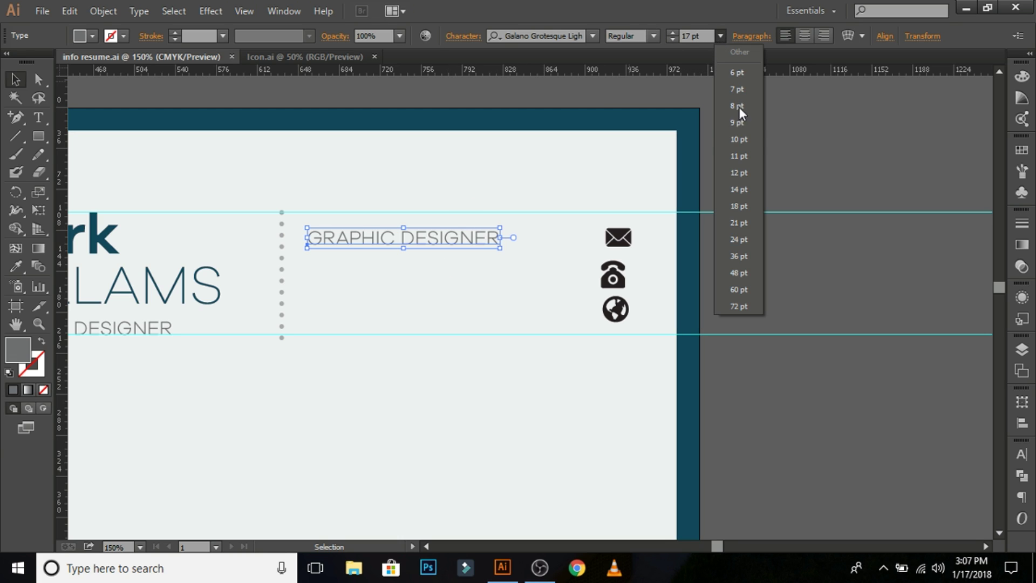
pyautogui.click(739, 155)
pyautogui.doubleClick(428, 236)
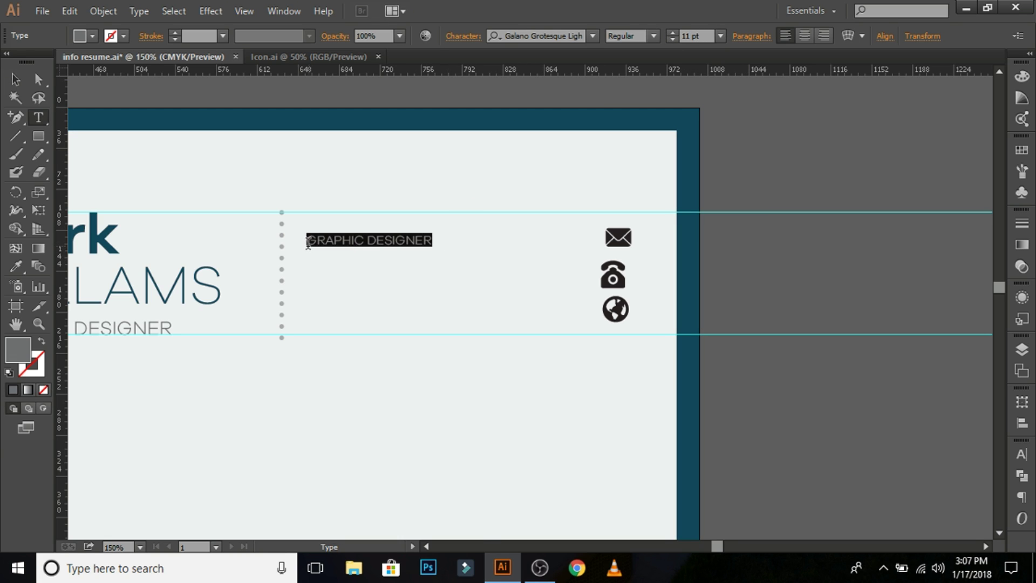
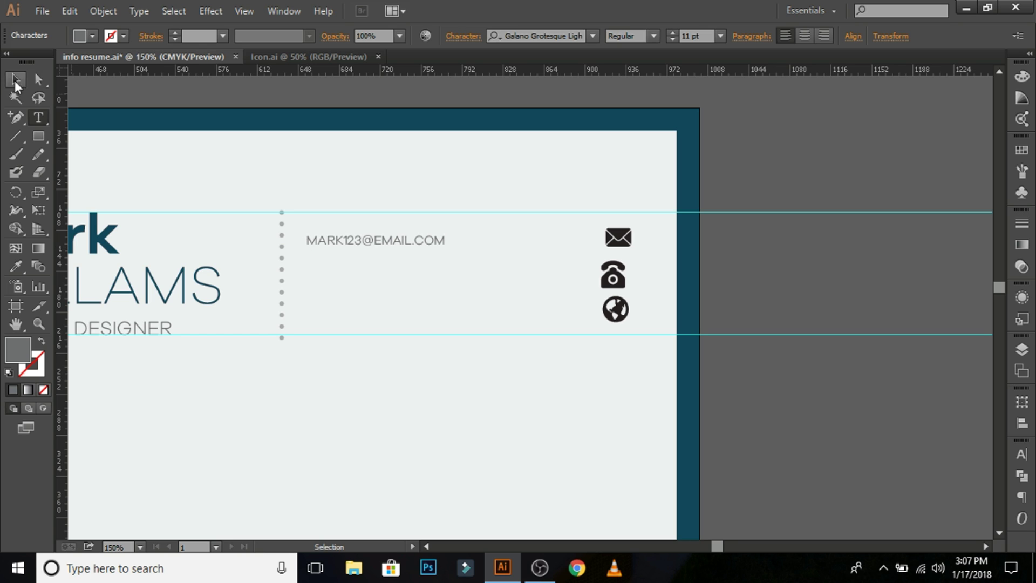
pyautogui.click(15, 79)
pyautogui.click(463, 35)
pyautogui.click(846, 514)
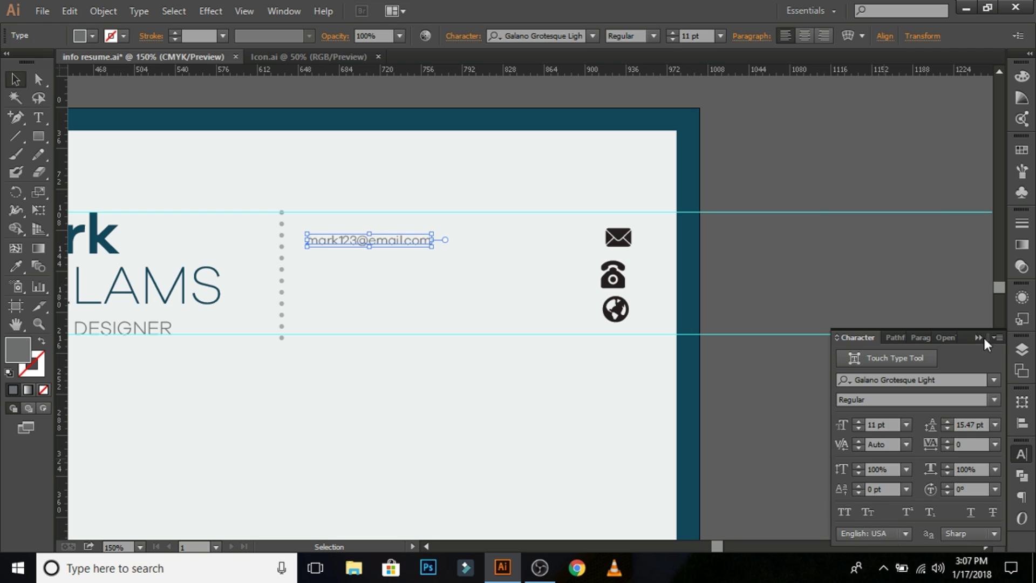
# Duplicate the line for the phone number and website, then shift all three right.
pyautogui.moveTo(397, 237)
pyautogui.mouseDown()
pyautogui.moveTo(399, 281)
pyautogui.moveTo(298, 282)
pyautogui.mouseUp()
pyautogui.press('t')
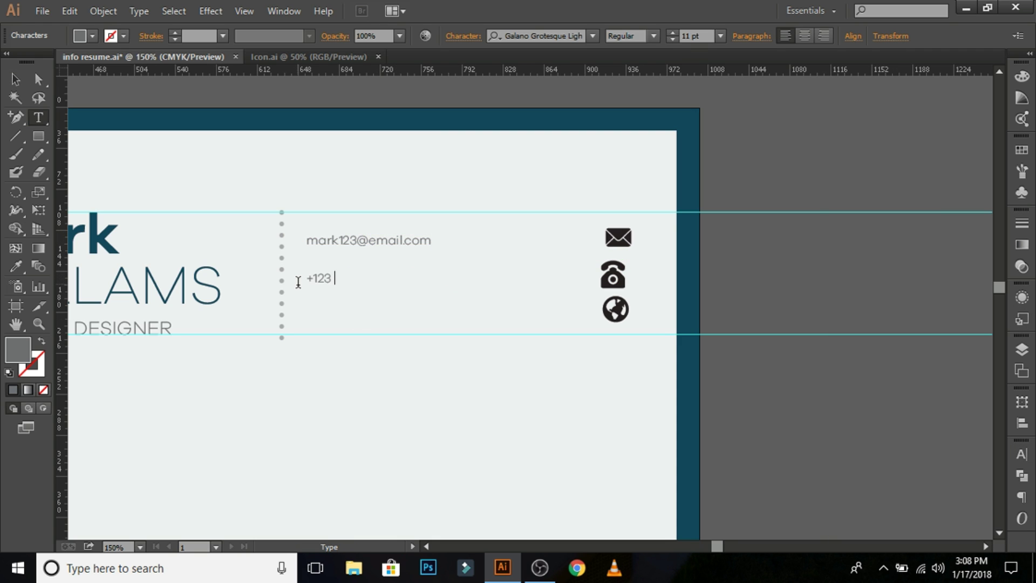
pyautogui.moveTo(378, 278)
pyautogui.mouseDown()
pyautogui.moveTo(381, 315)
pyautogui.moveTo(355, 313)
pyautogui.mouseUp()
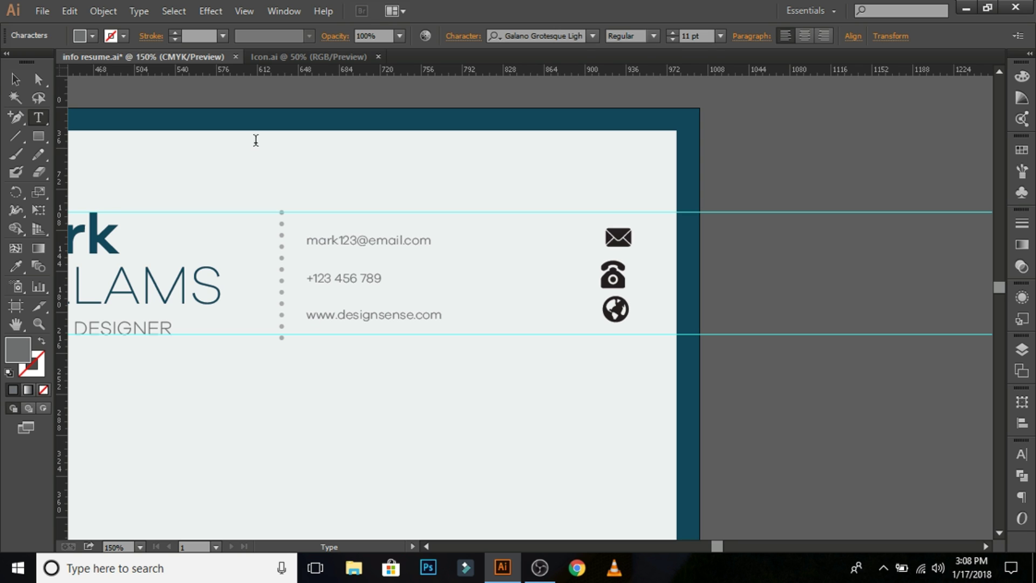
pyautogui.press('Escape')
pyautogui.keyDown('shift'); pyautogui.click(338, 272); pyautogui.keyUp('shift')
pyautogui.keyDown('shift'); pyautogui.click(371, 238); pyautogui.keyUp('shift')
pyautogui.moveTo(371, 239); pyautogui.dragTo(439, 239)
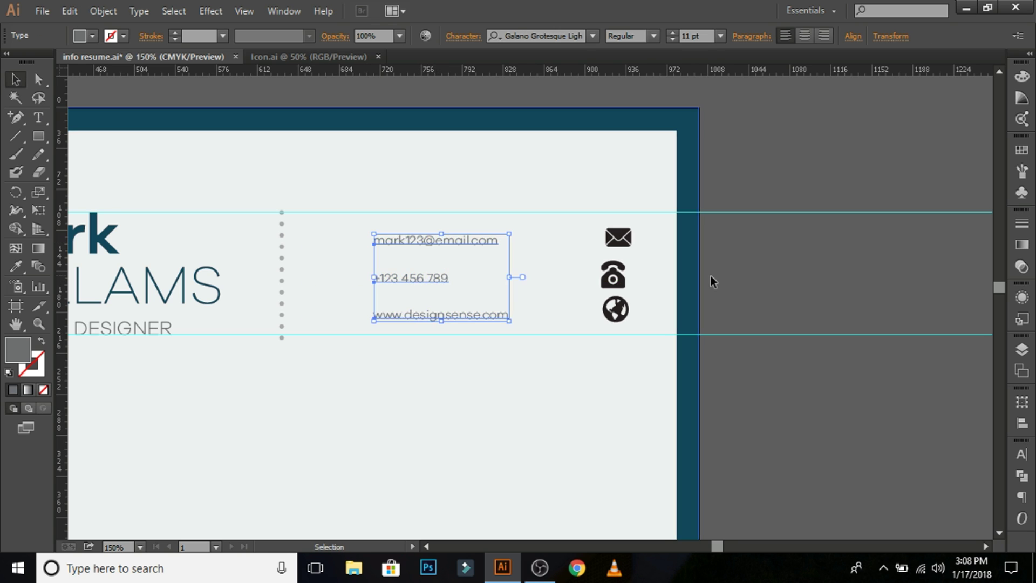
pyautogui.moveTo(645, 219); pyautogui.dragTo(629, 325)
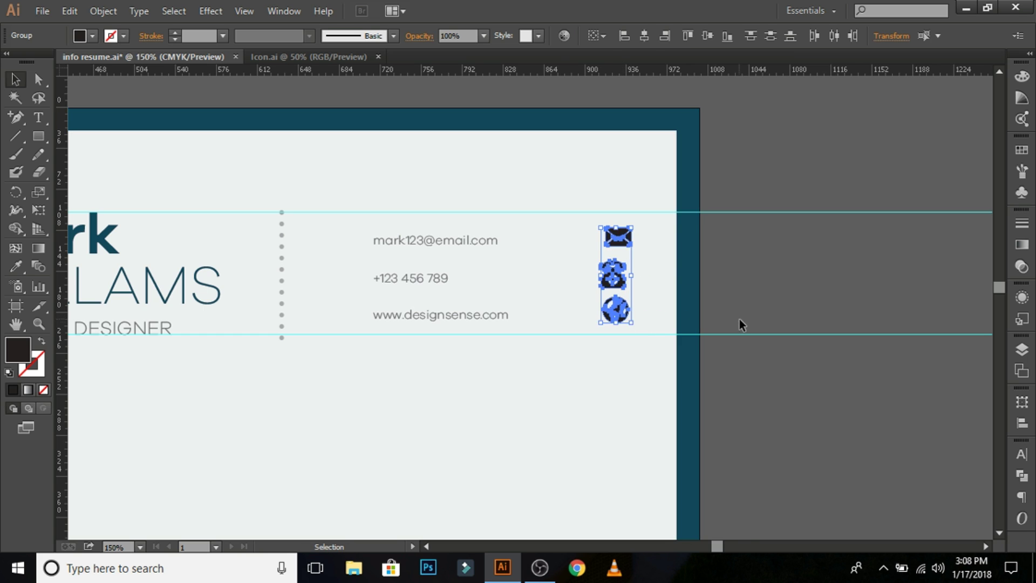
# Respace the icons by moving the globe down, and shift the contact lines further right.
pyautogui.hotkey('ctrl', '+')
pyautogui.hotkey('ctrl', '+')
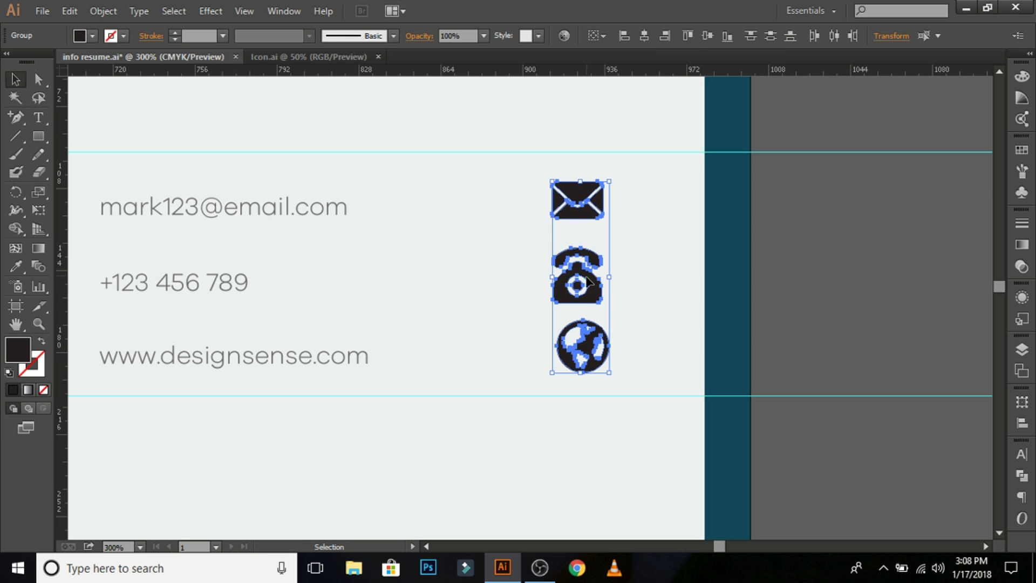
pyautogui.click(592, 234)
pyautogui.moveTo(577, 200); pyautogui.dragTo(577, 229)
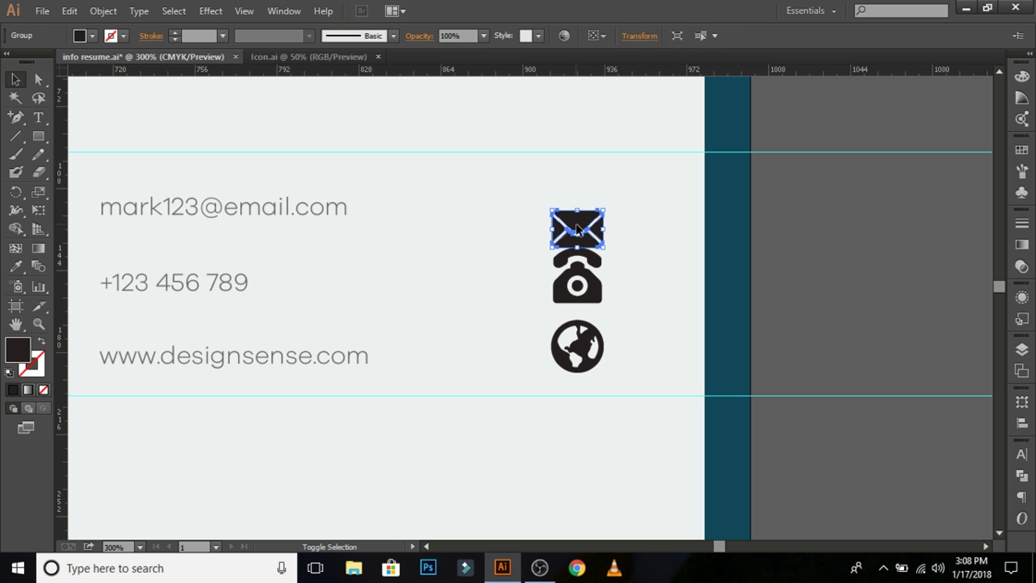
pyautogui.hotkey('ctrl', 'z')
pyautogui.click(575, 222)
pyautogui.moveTo(579, 324)
pyautogui.mouseDown()
pyautogui.moveTo(579, 373)
pyautogui.moveTo(589, 356)
pyautogui.mouseUp()
pyautogui.click(581, 203)
pyautogui.keyDown('shift'); pyautogui.click(594, 278); pyautogui.keyUp('shift')
pyautogui.keyDown('shift'); pyautogui.click(590, 364); pyautogui.keyUp('shift')
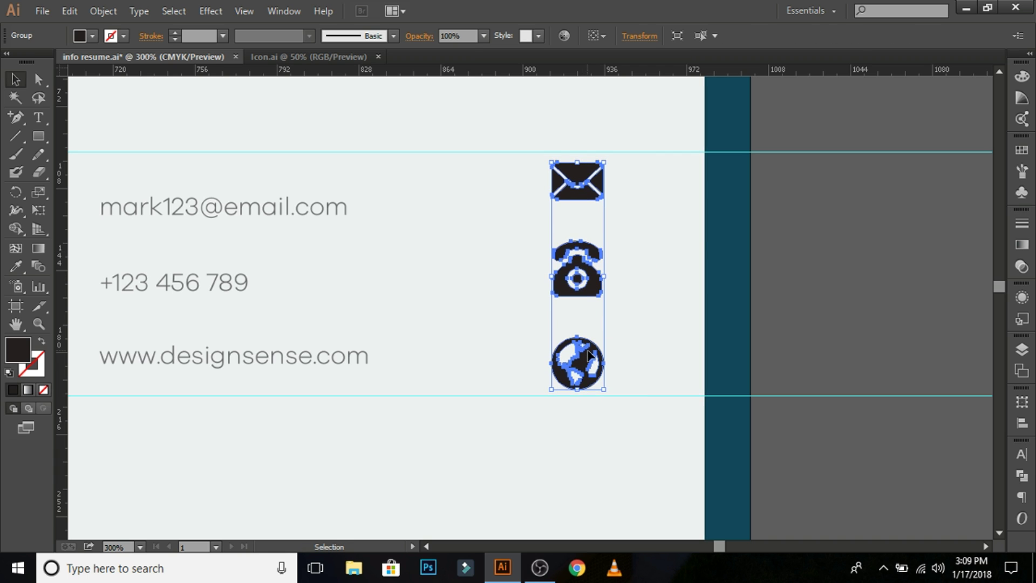
pyautogui.click(421, 283)
pyautogui.moveTo(253, 210)
pyautogui.mouseDown()
pyautogui.moveTo(239, 363)
pyautogui.moveTo(282, 215)
pyautogui.mouseUp()
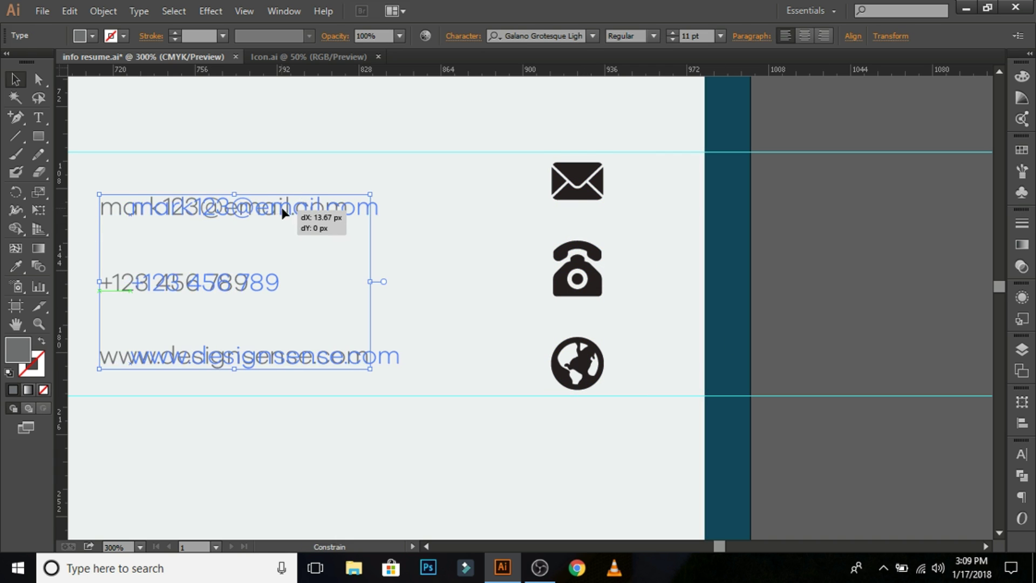
# Vertically centre the e-mail line on the envelope and the phone line on its icon.
pyautogui.hotkey('ctrl', 'a')
pyautogui.hotkey('ctrl', 'shift', 'a')
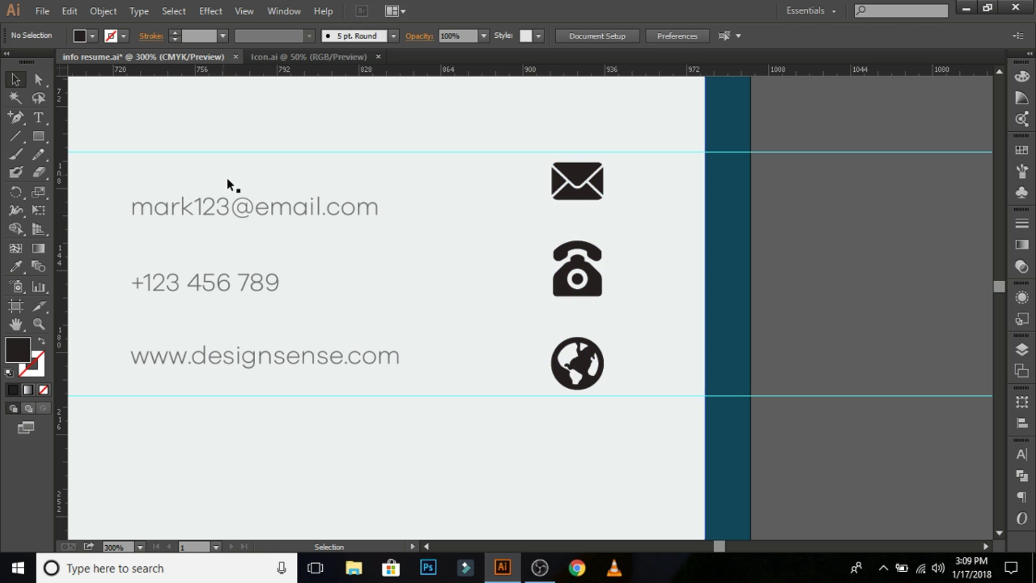
pyautogui.click(254, 206)
pyautogui.keyDown('shift'); pyautogui.click(576, 184); pyautogui.keyUp('shift')
pyautogui.click(569, 36)
pyautogui.click(271, 282)
pyautogui.keyDown('shift'); pyautogui.click(598, 289); pyautogui.keyUp('shift')
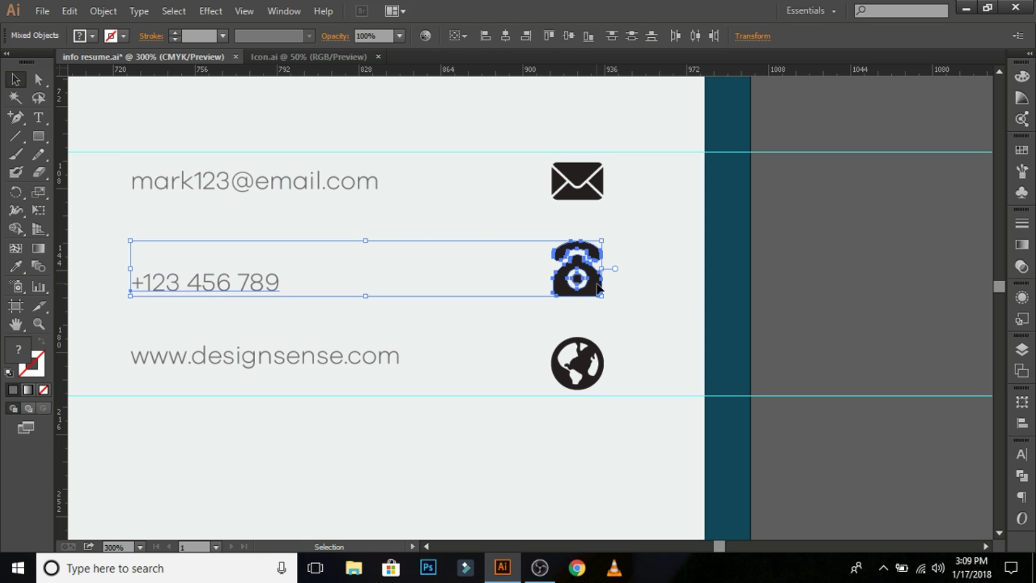
pyautogui.click(570, 36)
# Vertically centre the website line on the globe icon.
pyautogui.hotkey('ctrl', 'shift', 'a')
pyautogui.click(358, 355)
pyautogui.keyDown('shift'); pyautogui.click(576, 363); pyautogui.keyUp('shift')
pyautogui.click(569, 36)
pyautogui.click(818, 270)
# Nudge the dotted vertical divider to the right.
pyautogui.hotkey('ctrl', '-')
pyautogui.hotkey('ctrl', '-')
pyautogui.hscroll(-4, 689, 326)
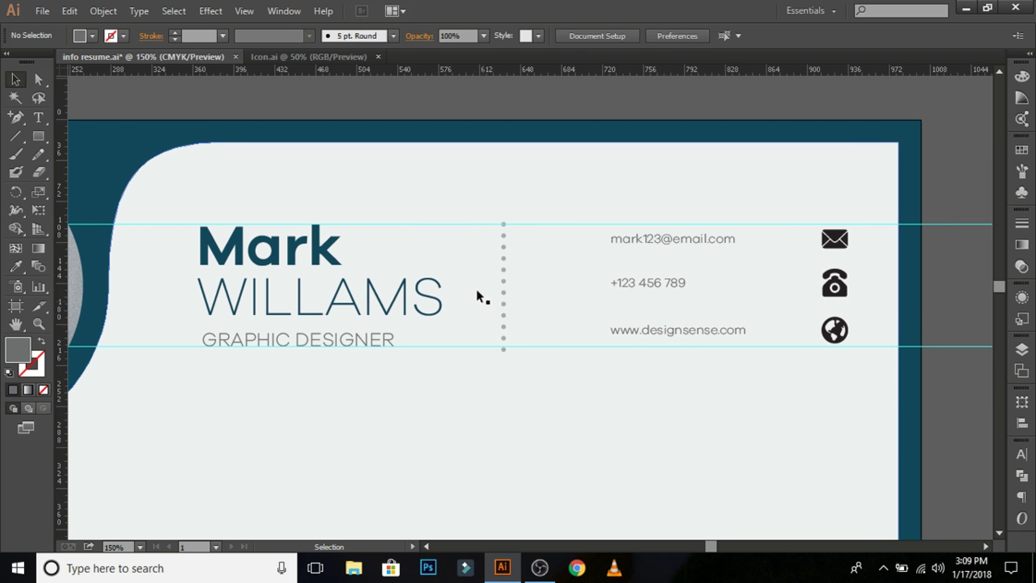
pyautogui.click(502, 294)
pyautogui.hotkey('shift', 'Right')
pyautogui.hotkey('shift', 'Right')
pyautogui.hotkey('shift', 'Right')
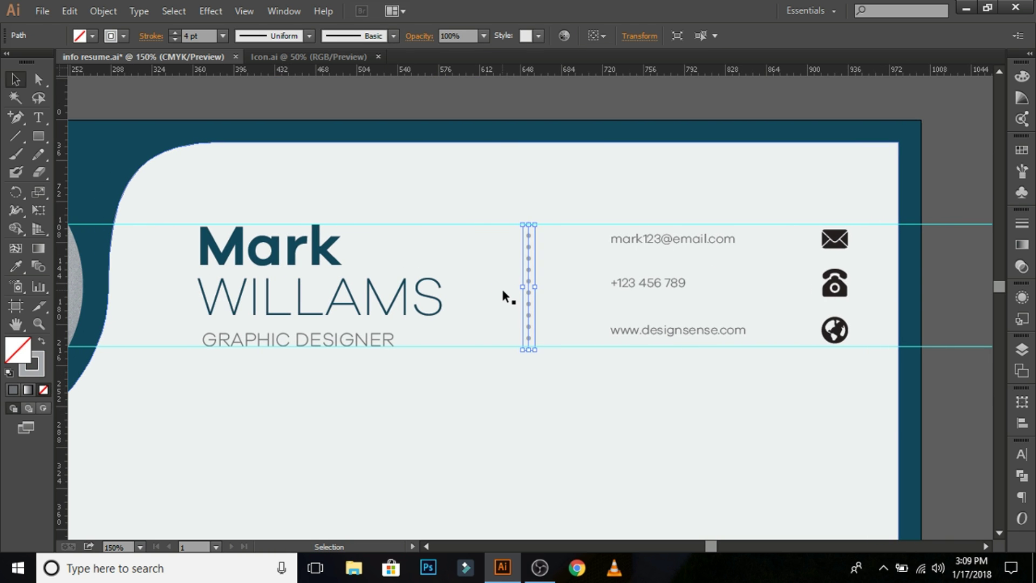
# Restore the missing 'I' in the misspelled surname.
pyautogui.click(378, 303)
pyautogui.doubleClick(324, 297)
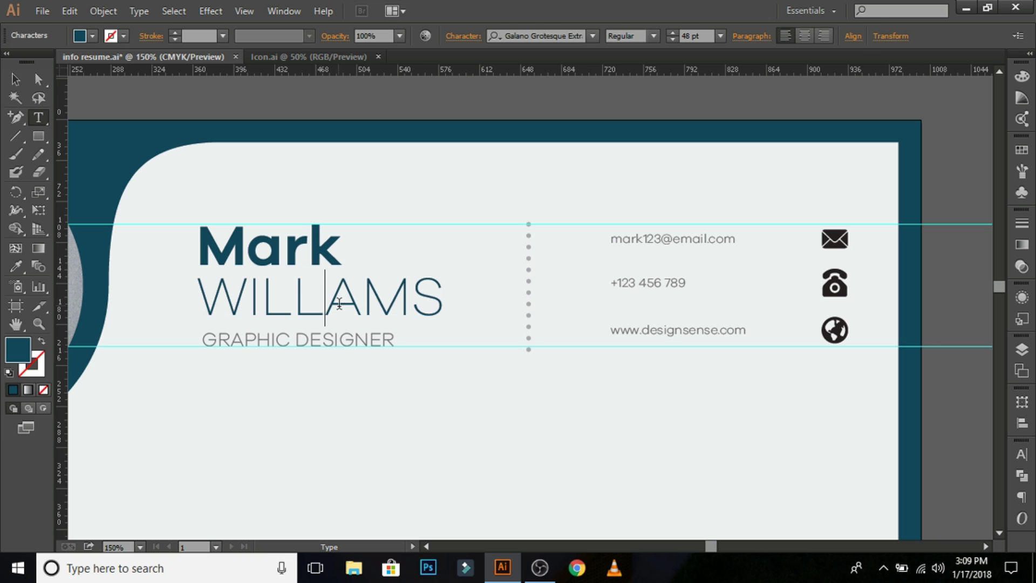
pyautogui.write('I')
pyautogui.press('Escape')
pyautogui.hotkey('ctrl', 'shift', 'a')
pyautogui.hotkey('ctrl', '-')
pyautogui.hotkey('ctrl', '-')
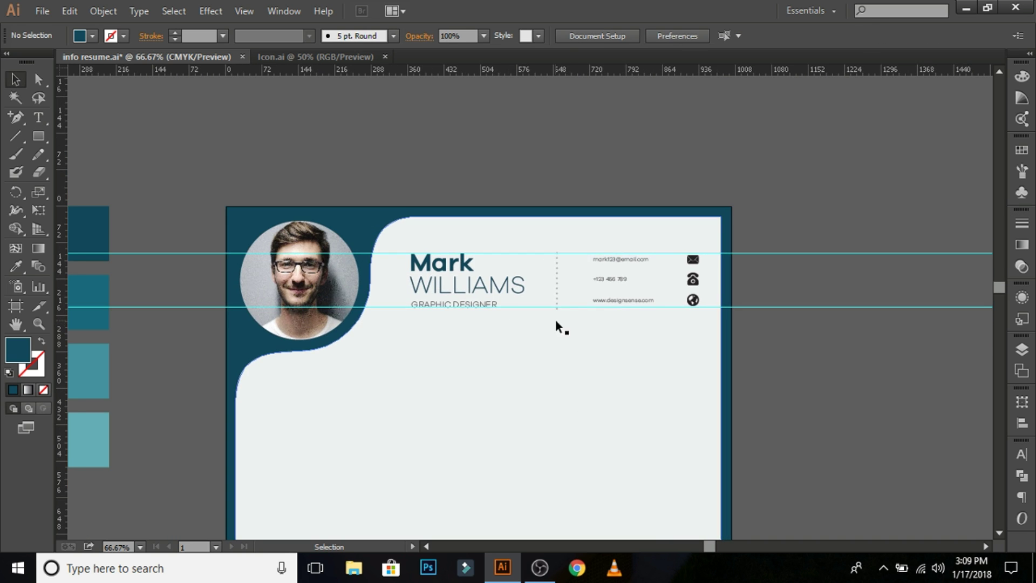
pyautogui.hotkey('ctrl', '+')
# Draw a horizontal grey dotted line below the header and nudge it up.
pyautogui.scroll(1, 537, 334)
pyautogui.click(565, 219)
pyautogui.click(33, 360)
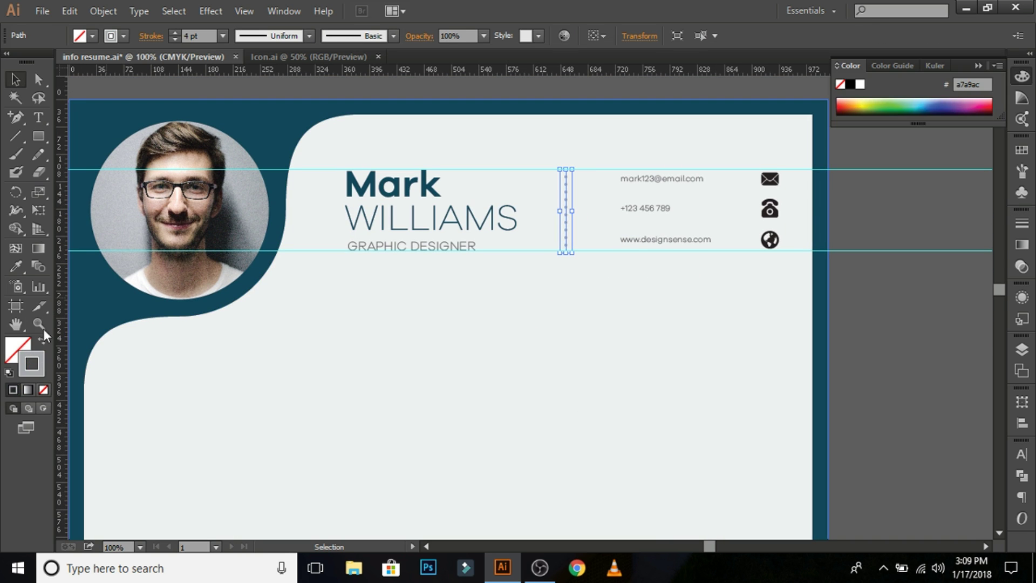
pyautogui.moveTo(344, 332); pyautogui.dragTo(780, 329)
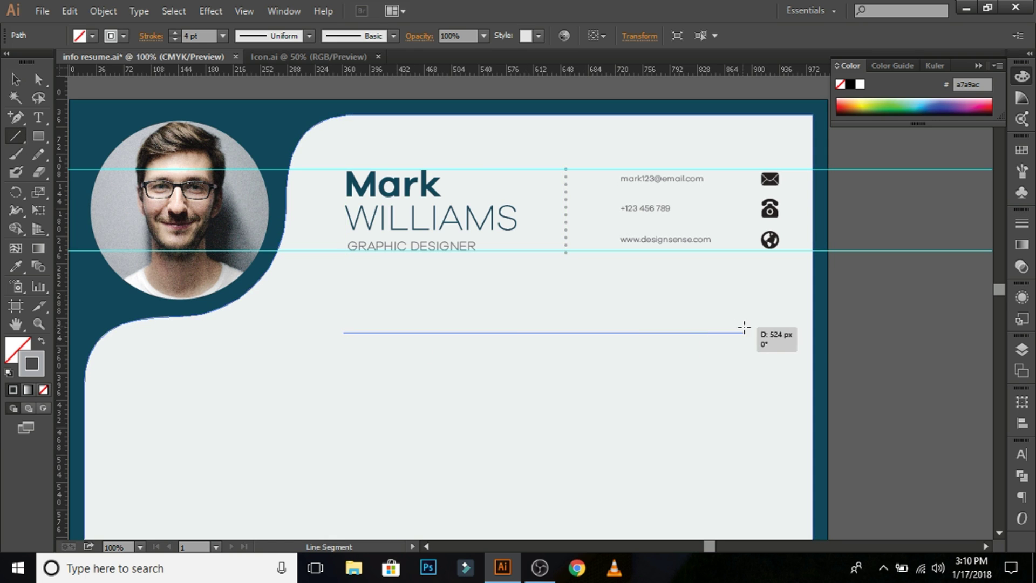
pyautogui.press('v')
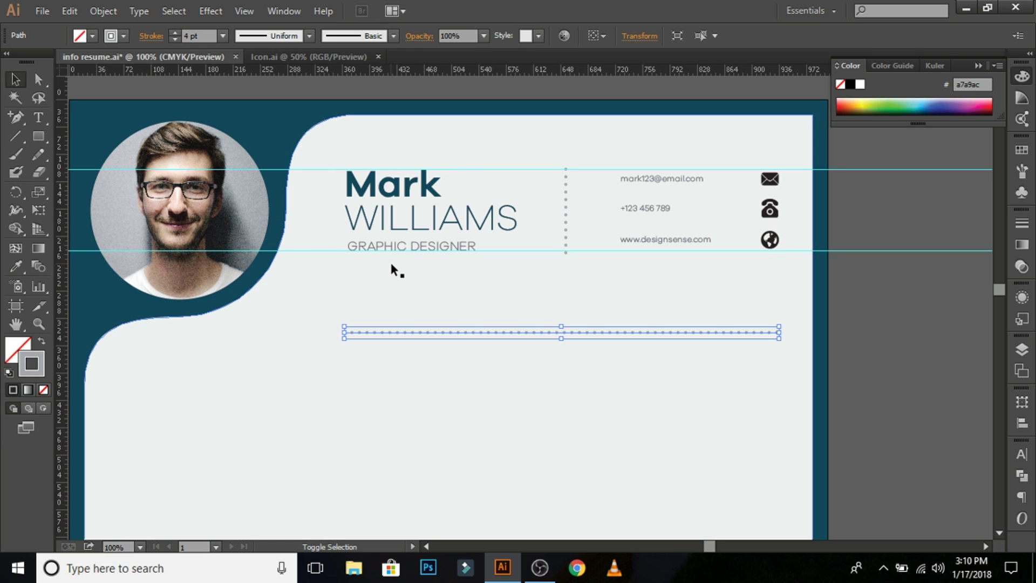
pyautogui.hotkey('shift', 'Up')
pyautogui.hotkey('shift', 'Up')
pyautogui.hotkey('shift', 'Up')
pyautogui.hotkey('shift', 'Up')
pyautogui.hotkey('shift', 'Up')
pyautogui.rightClick(383, 296)
pyautogui.click(857, 371)
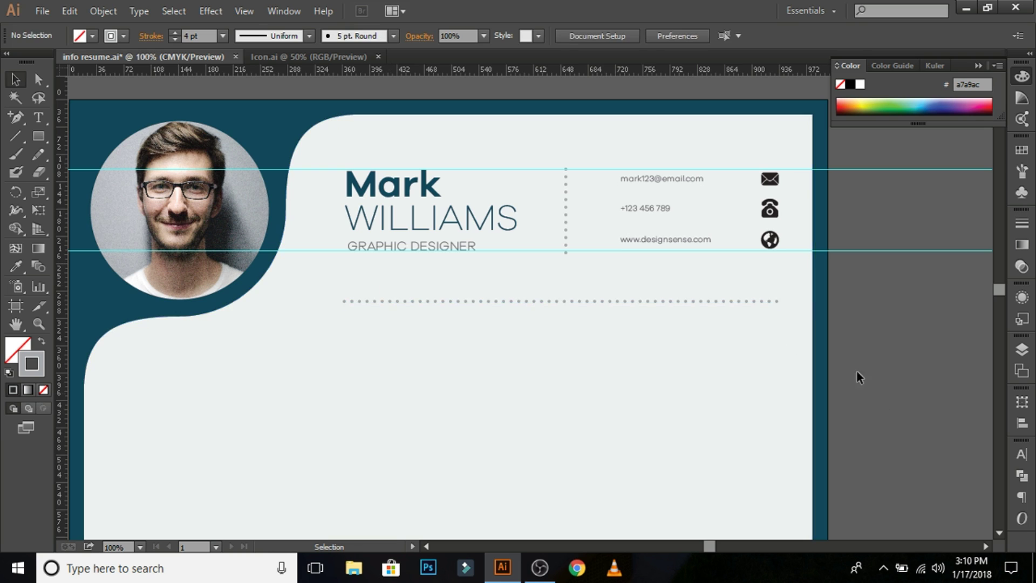
pyautogui.scroll(-1, 701, 324)
pyautogui.click(595, 282)
pyautogui.click(879, 229)
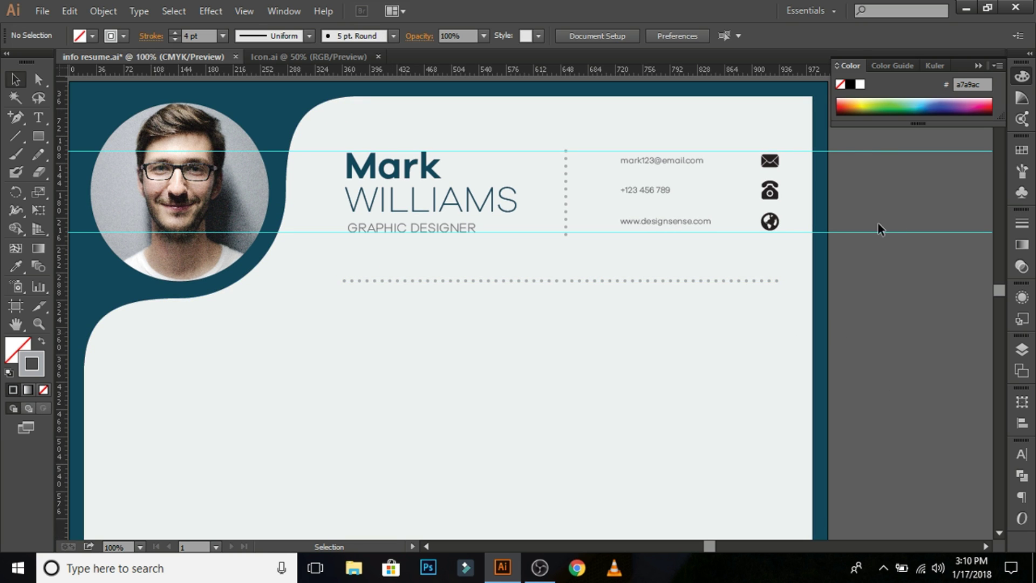
# Draw a small circle over the line's first dot, filled dark teal from the heading.
pyautogui.scroll(1, 546, 284)
pyautogui.click(540, 281)
pyautogui.moveTo(38, 137); pyautogui.dragTo(108, 174)
pyautogui.scroll(4, 227, 296)
pyautogui.moveTo(284, 260); pyautogui.dragTo(303, 276)
pyautogui.scroll(-4, 292, 270)
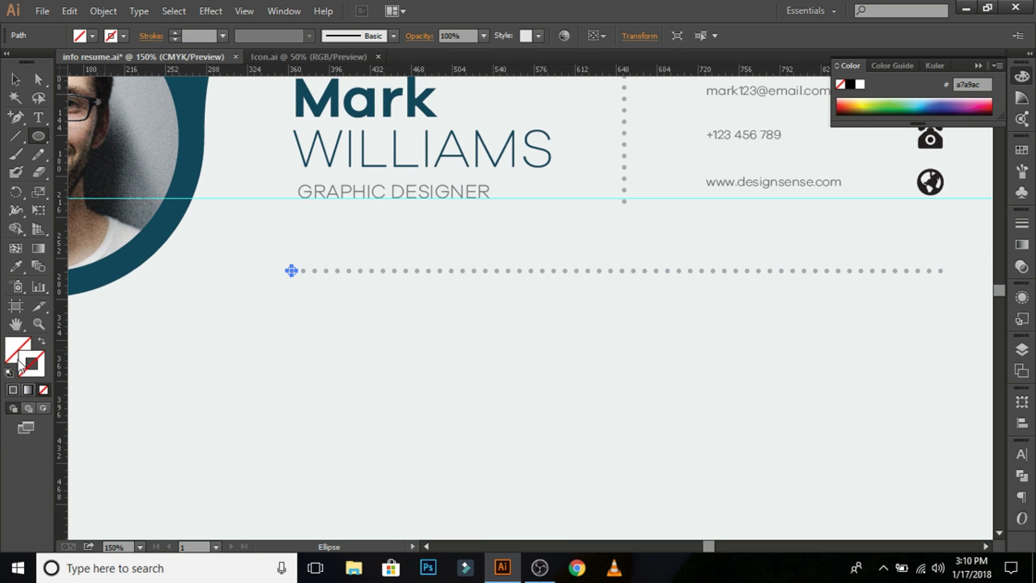
pyautogui.click(339, 88)
# Copy the teal dot to the right end of the dotted line.
pyautogui.press('v')
pyautogui.scroll(-1, 338, 342)
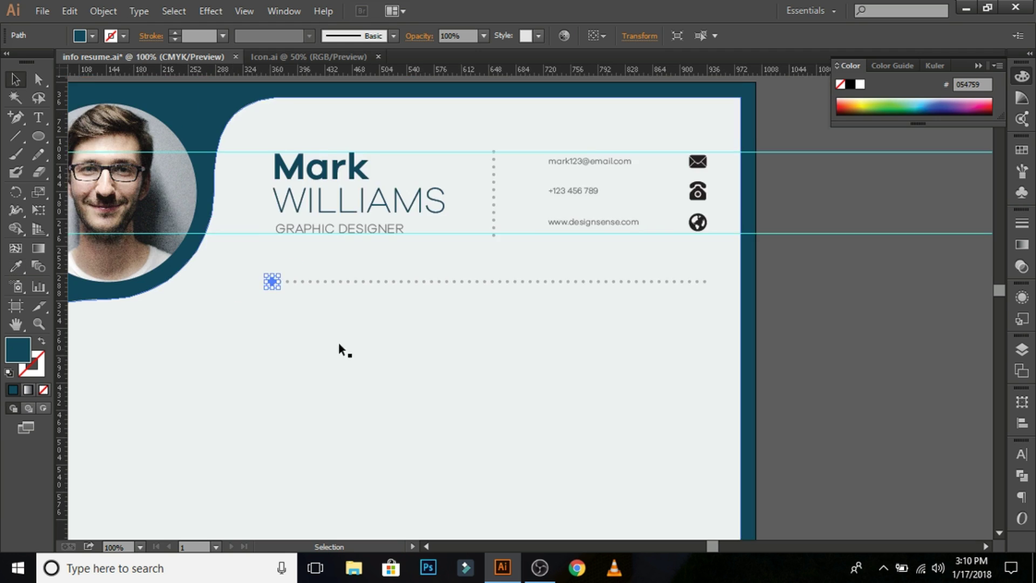
pyautogui.click(777, 394)
pyautogui.moveTo(229, 281); pyautogui.dragTo(659, 290)
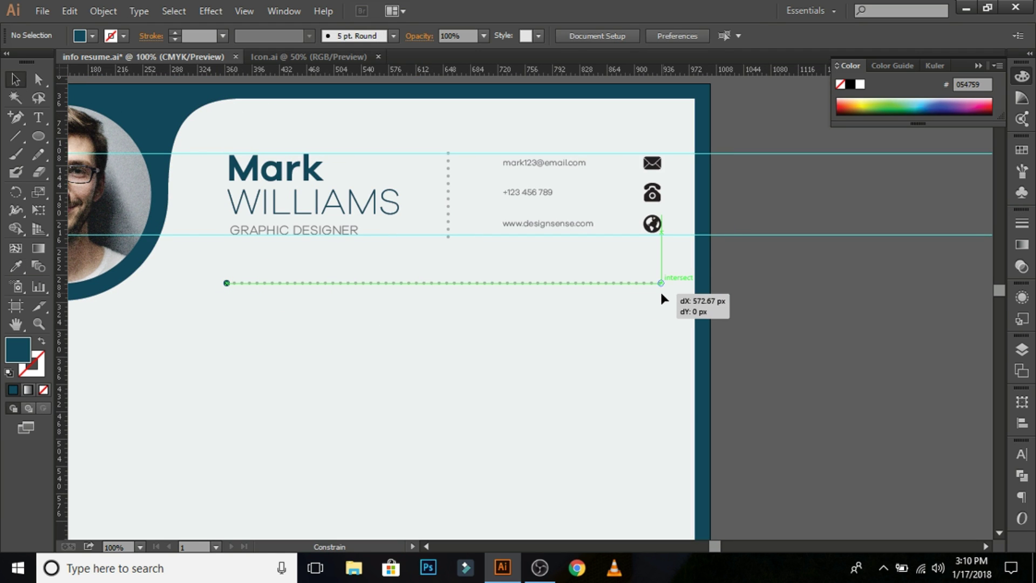
pyautogui.click(753, 317)
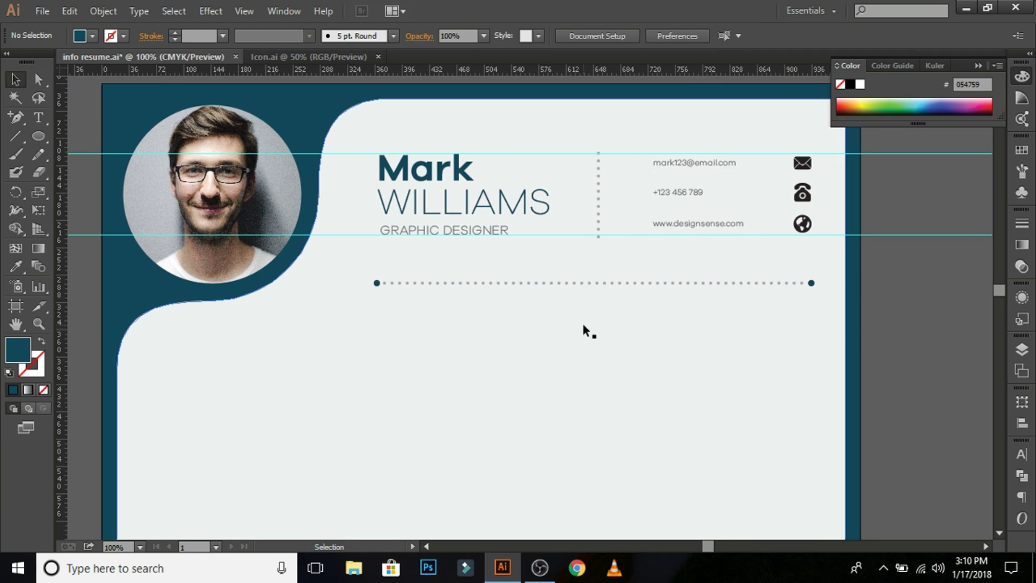
pyautogui.moveTo(582, 321); pyautogui.dragTo(594, 339)
# Recolour the envelope, phone and globe icons grey #898b8e.
pyautogui.click(825, 189)
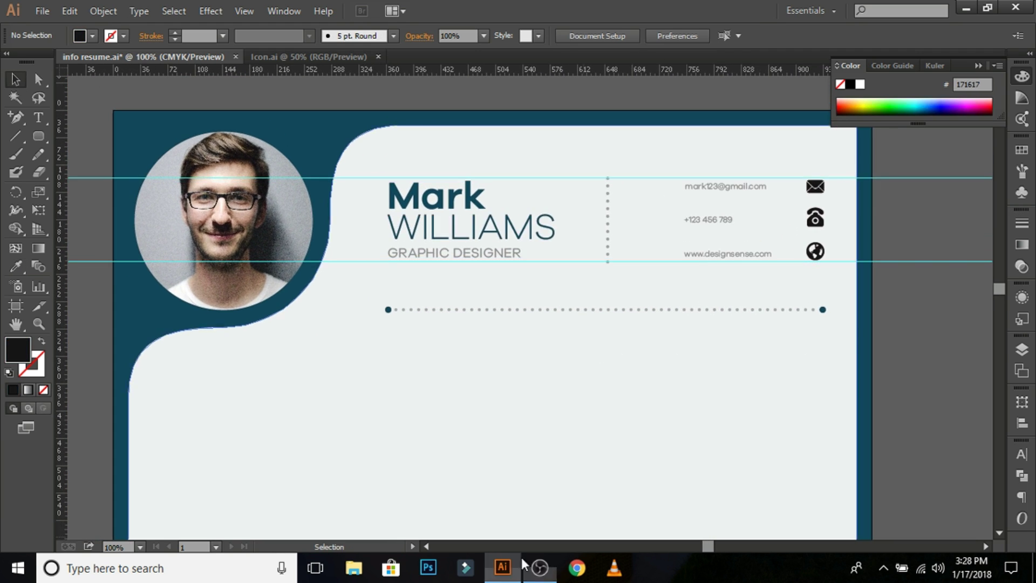
pyautogui.keyDown('shift'); pyautogui.click(817, 227); pyautogui.keyUp('shift')
pyautogui.keyDown('shift'); pyautogui.click(815, 252); pyautogui.keyUp('shift')
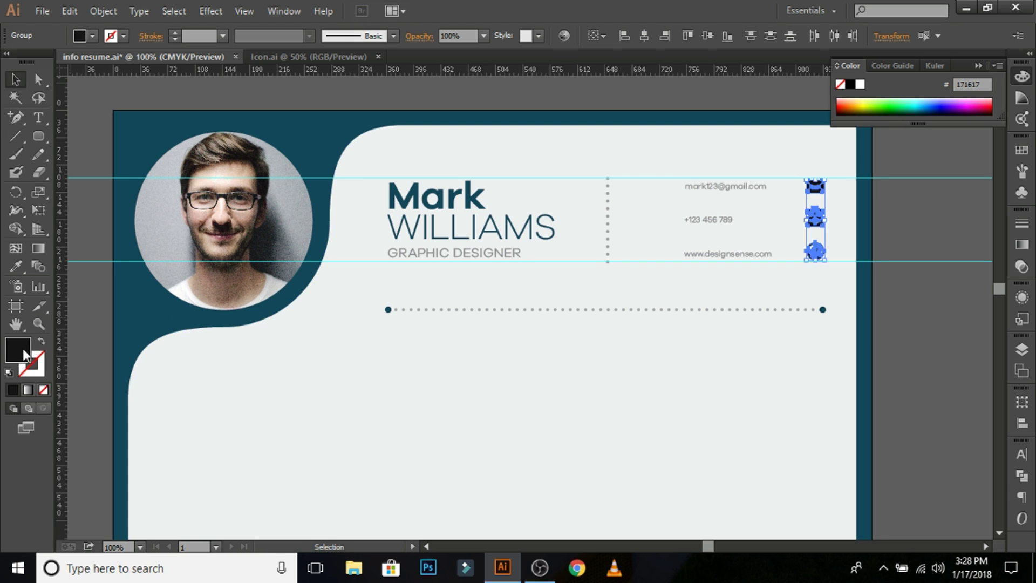
pyautogui.doubleClick(18, 350)
pyautogui.write('898b8e')
pyautogui.click(642, 227)
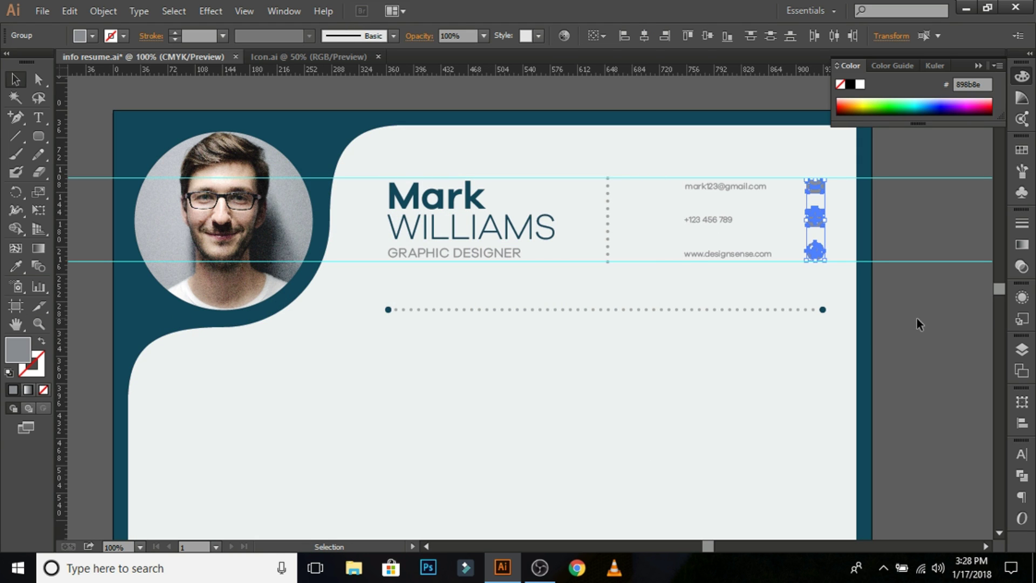
pyautogui.click(347, 377)
pyautogui.scroll(-2, 391, 400)
pyautogui.hscroll(-3, 390, 400)
pyautogui.scroll(-1, 389, 400)
pyautogui.press('t')
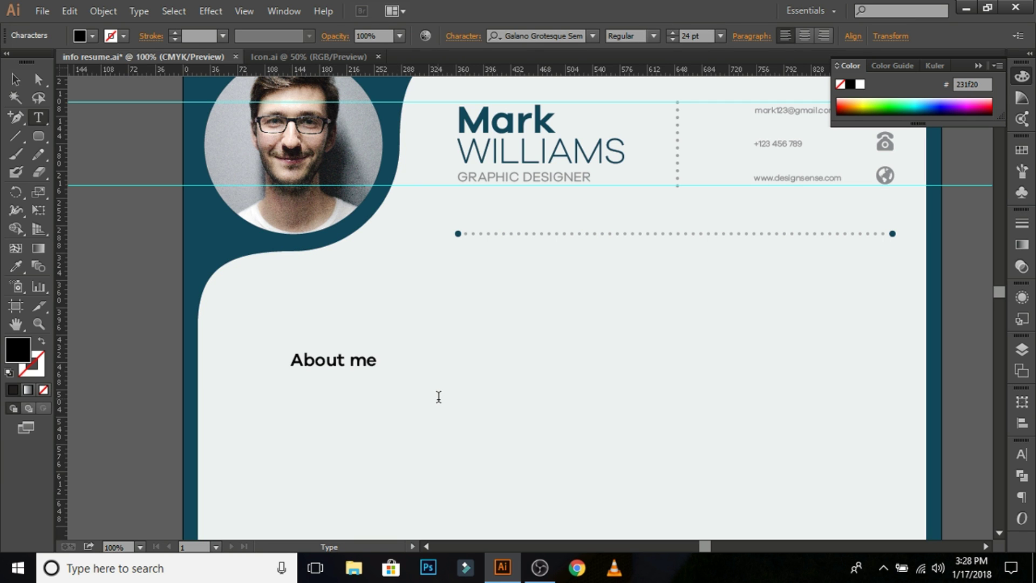
# Set the About me heading to Galano Grotesque Medium and position it in the section.
pyautogui.press('Escape')
pyautogui.click(593, 36)
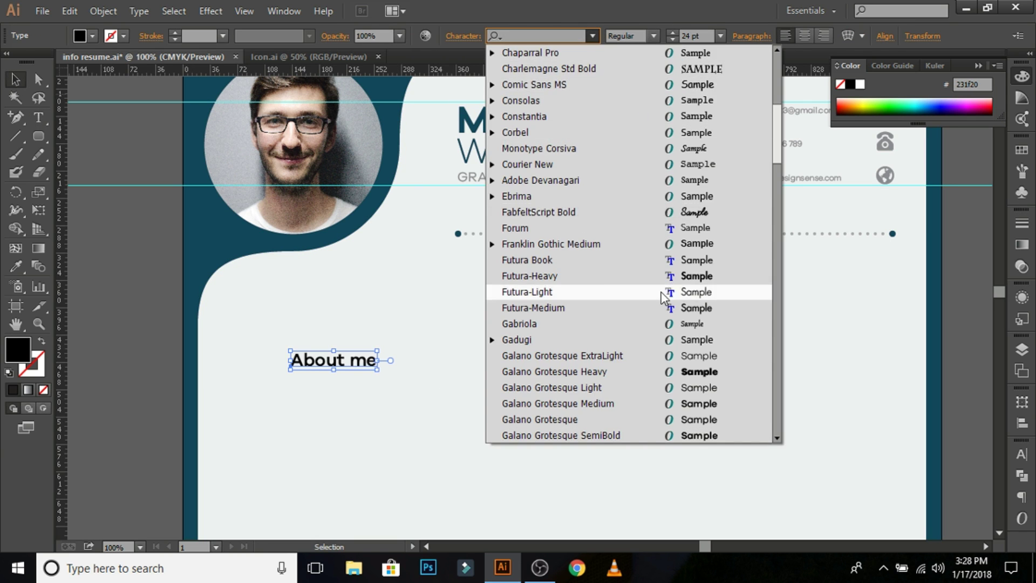
pyautogui.scroll(-2, 577, 294)
pyautogui.click(577, 313)
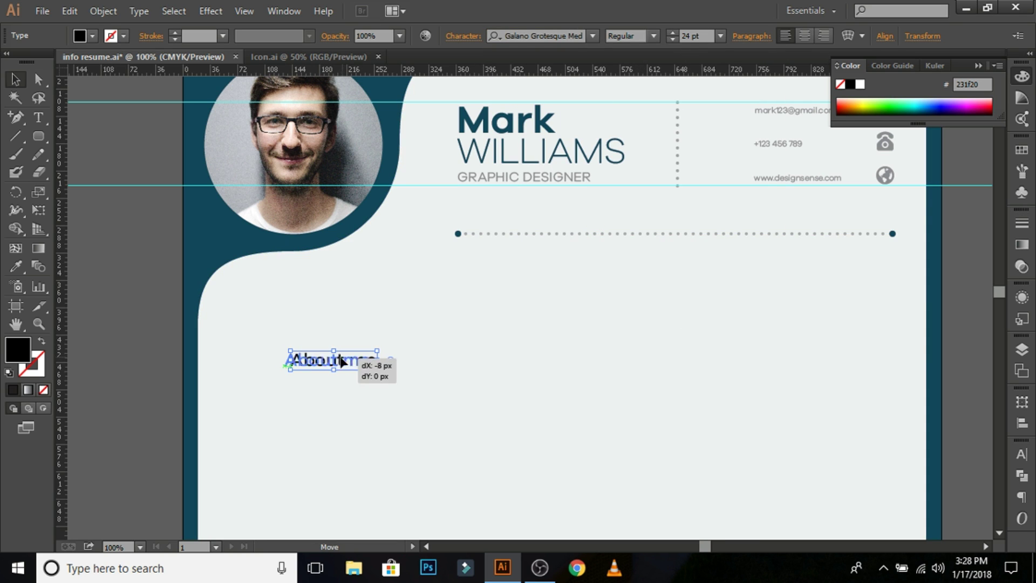
pyautogui.moveTo(343, 362); pyautogui.dragTo(313, 349)
pyautogui.press('i')
pyautogui.click(205, 269)
pyautogui.press('v')
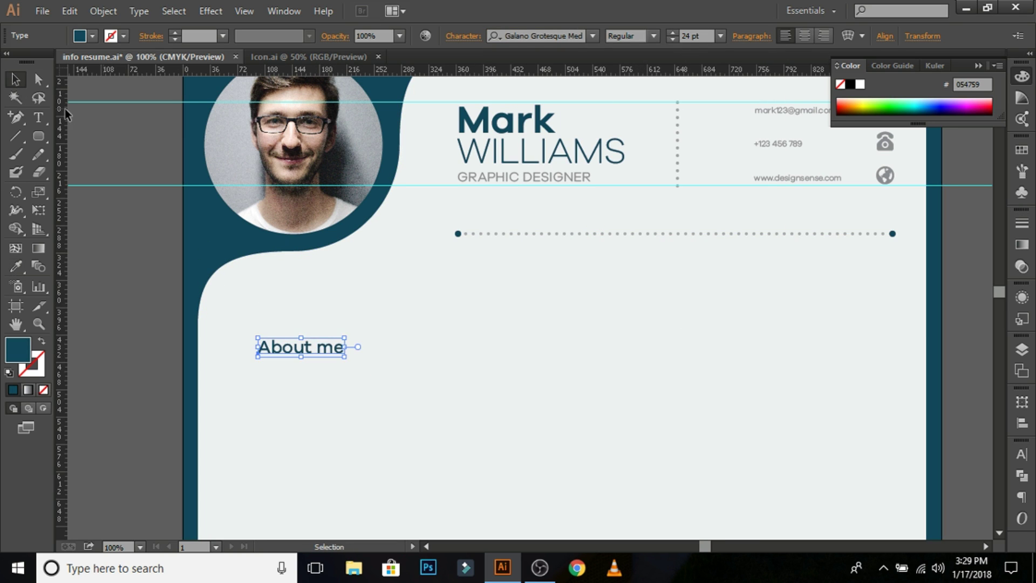
pyautogui.click(161, 346)
# Draw a 2 pt dark teal horizontal line to the right of About me.
pyautogui.moveTo(352, 348); pyautogui.dragTo(436, 348)
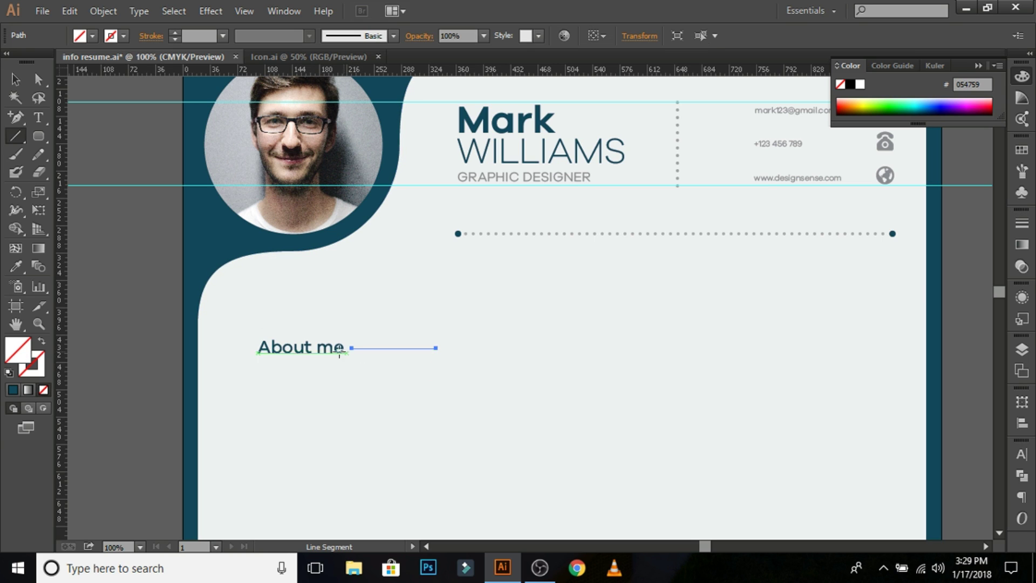
pyautogui.click(176, 35)
pyautogui.click(15, 80)
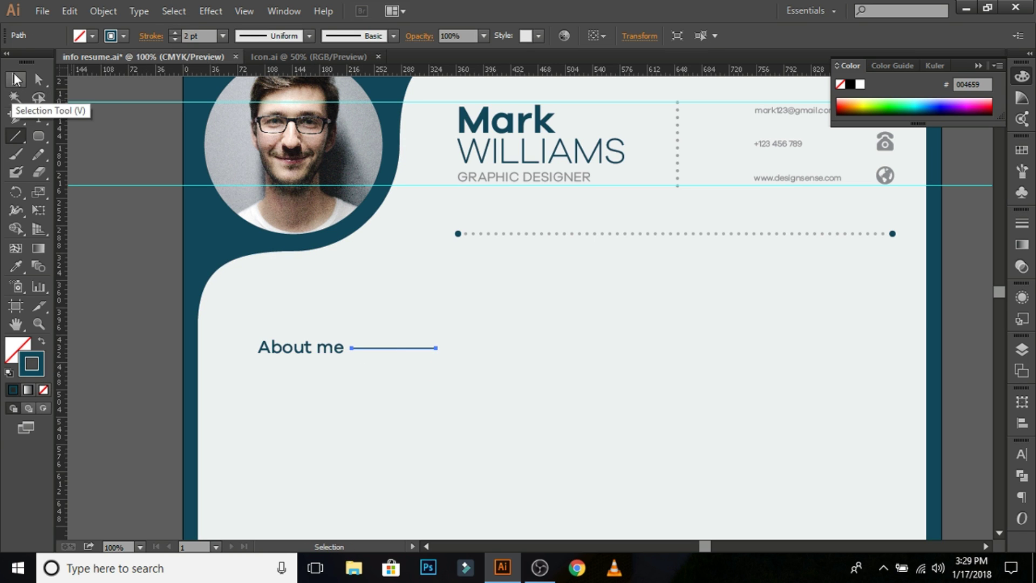
pyautogui.click(472, 420)
pyautogui.click(436, 348)
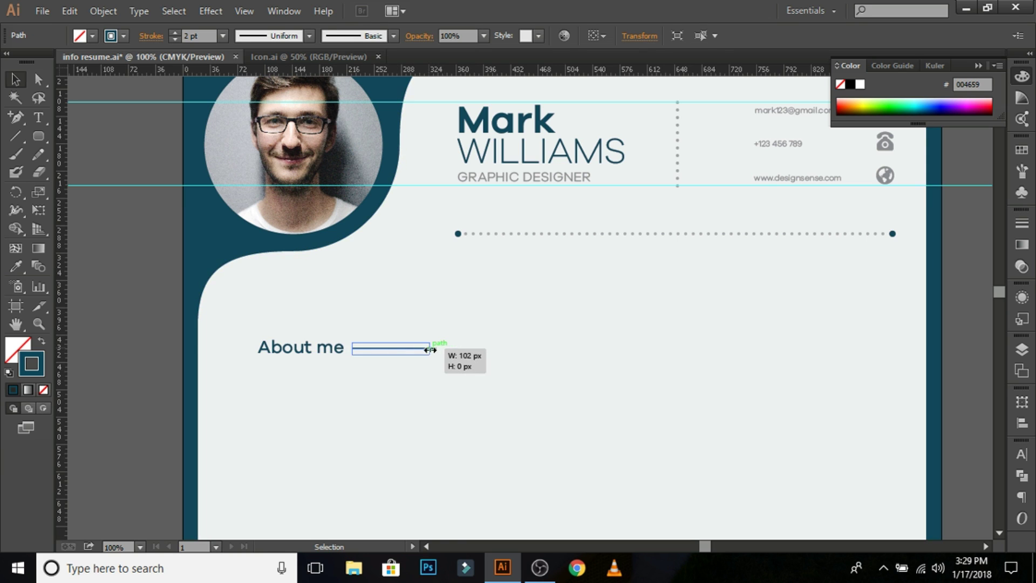
pyautogui.click(408, 358)
# Add a dark teal, outline-free rounded square rotated 45° as a diamond at the line's end.
pyautogui.keyDown('alt'); pyautogui.scroll(2, 407, 349); pyautogui.keyUp('alt')
pyautogui.moveTo(441, 281); pyautogui.dragTo(478, 318)
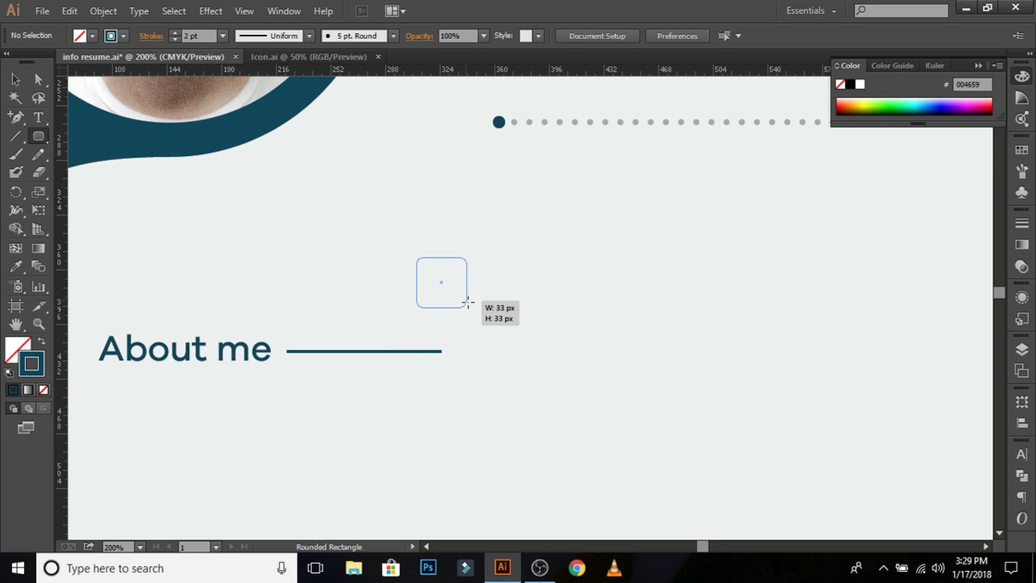
pyautogui.click(44, 391)
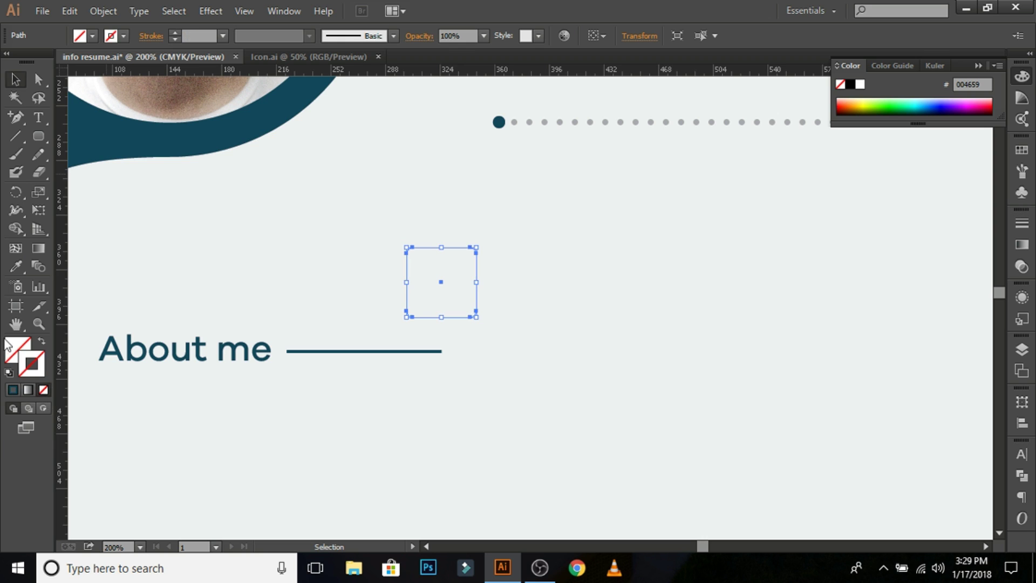
pyautogui.click(182, 134)
pyautogui.moveTo(483, 243); pyautogui.dragTo(510, 286)
pyautogui.moveTo(443, 286); pyautogui.dragTo(501, 341)
pyautogui.hotkey('ctrl', '-')
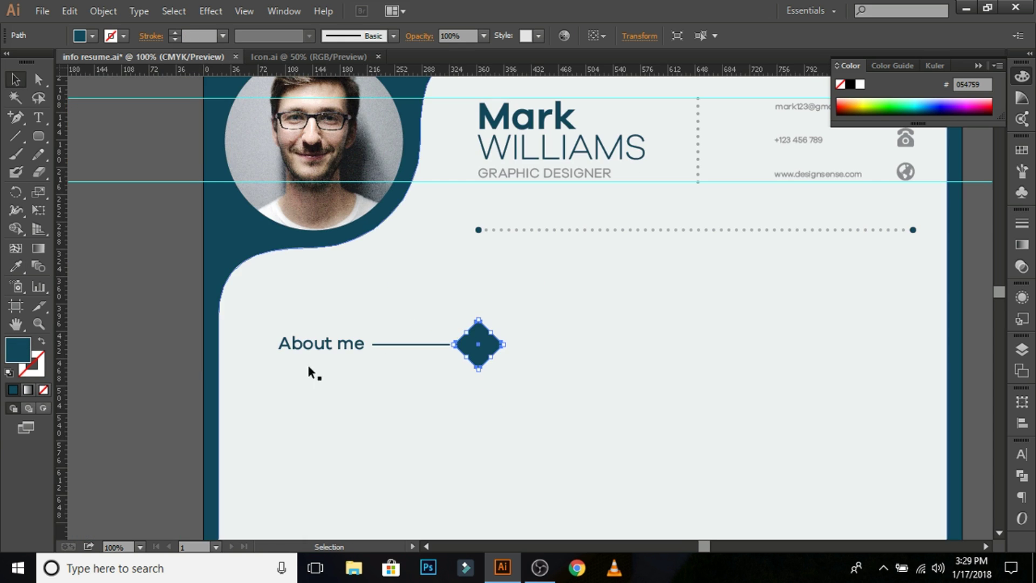
pyautogui.click(195, 354)
# Select the About me heading, line and diamond together.
pyautogui.scroll(-2, 206, 357)
pyautogui.scroll(4, 281, 356)
pyautogui.click(314, 319)
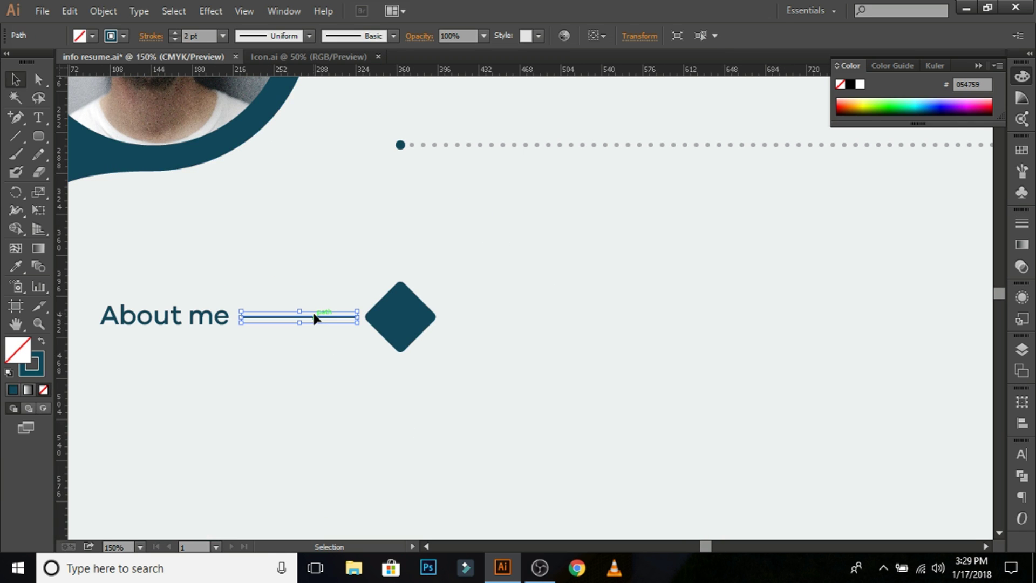
pyautogui.keyDown('shift'); pyautogui.click(280, 316); pyautogui.keyUp('shift')
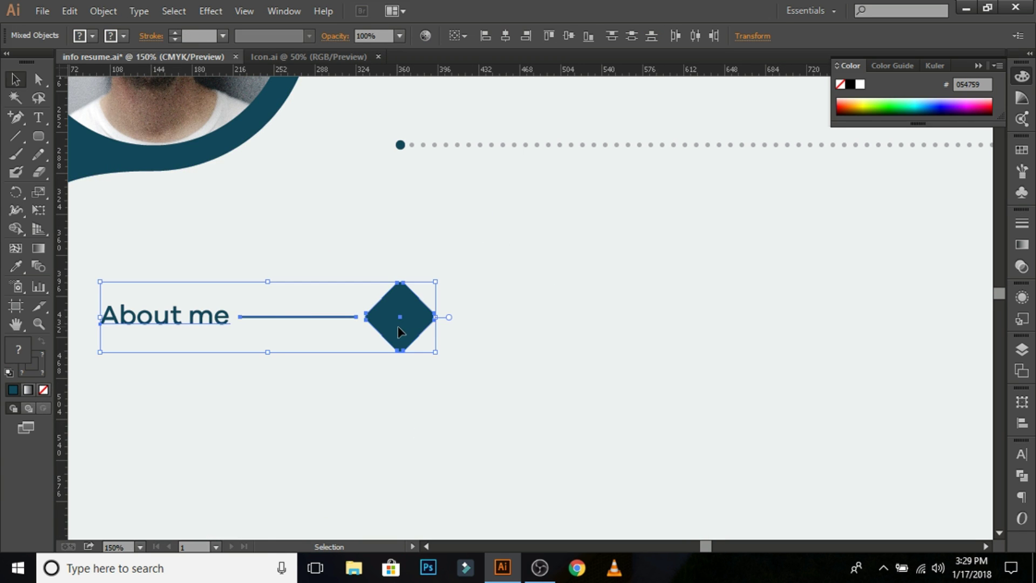
# Group the heading, line and diamond, and place a copy of the set on the right.
pyautogui.hotkey('ctrl', '-')
pyautogui.hotkey('ctrl', '-')
pyautogui.hotkey('ctrl', '-')
pyautogui.hotkey('shift', 'Down')
pyautogui.hotkey('shift', 'Down')
pyautogui.hotkey('shift', 'Down')
pyautogui.hotkey('shift', 'Down')
pyautogui.press('a')
pyautogui.hotkey('ctrl', 'g')
pyautogui.press('v')
pyautogui.moveTo(402, 309); pyautogui.dragTo(600, 308)
# Adjust the left and right heading sets into their column positions.
pyautogui.hotkey('ctrl', '+')
pyautogui.hotkey('ctrl', '+')
pyautogui.hotkey('ctrl', '+')
pyautogui.moveTo(321, 298); pyautogui.dragTo(241, 283)
pyautogui.hotkey('shift', 'Right')
pyautogui.hotkey('shift', 'Right')
pyautogui.hotkey('shift', 'Right')
pyautogui.hotkey('shift', 'Right')
pyautogui.hotkey('shift', 'Right')
pyautogui.hotkey('shift', 'Right')
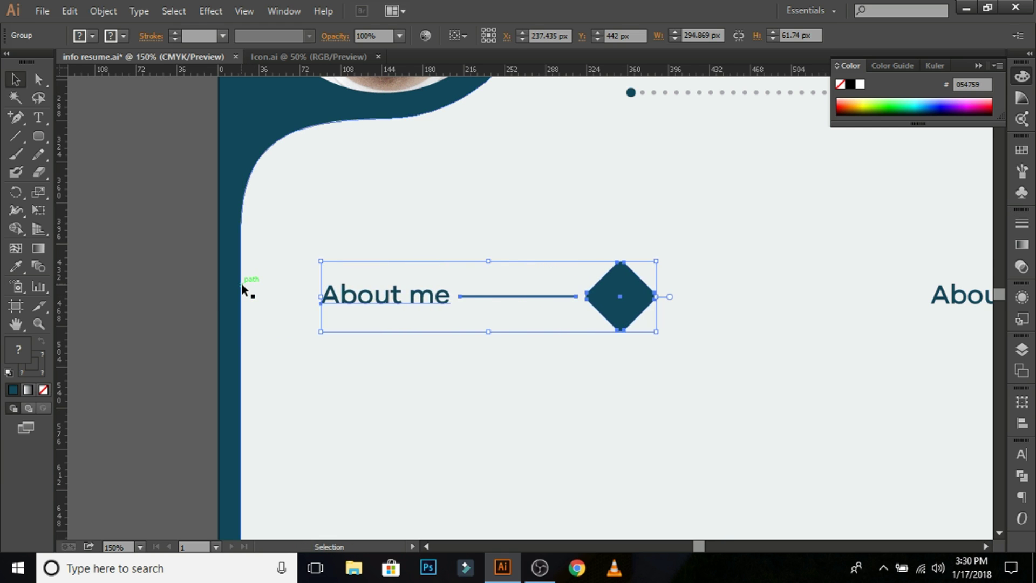
pyautogui.hotkey('ctrl', '-')
pyautogui.hotkey('ctrl', '-')
pyautogui.hotkey('ctrl', '-')
pyautogui.click(381, 356)
pyautogui.hotkey('ctrl', '+')
pyautogui.hotkey('ctrl', '+')
pyautogui.hotkey('ctrl', '+')
pyautogui.moveTo(500, 290)
pyautogui.mouseDown()
pyautogui.moveTo(567, 290)
pyautogui.moveTo(545, 280)
pyautogui.mouseUp()
pyautogui.hotkey('shift', 'Left')
pyautogui.hotkey('shift', 'Left')
pyautogui.hotkey('shift', 'Left')
pyautogui.click(779, 293)
pyautogui.hotkey('ctrl', '-')
pyautogui.hotkey('ctrl', '-')
pyautogui.hotkey('ctrl', '-')
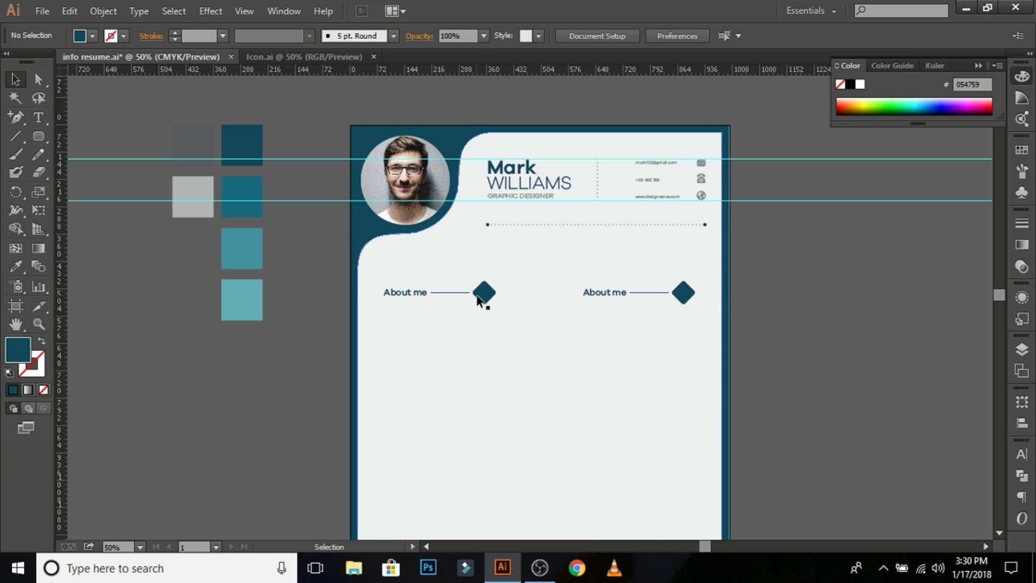
# Copy both heading sets downward, then repeat with Ctrl+D for another row.
pyautogui.click(479, 300)
pyautogui.keyDown('shift'); pyautogui.click(624, 290); pyautogui.keyUp('shift')
pyautogui.scroll(-3, 624, 291)
pyautogui.moveTo(600, 224); pyautogui.dragTo(597, 340)
pyautogui.scroll(-1, 596, 340)
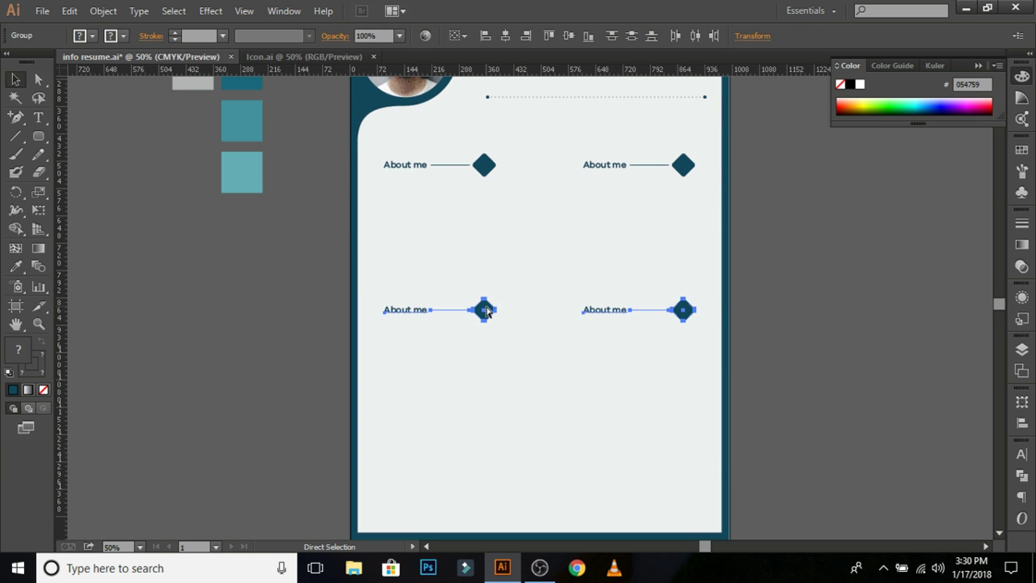
pyautogui.hotkey('ctrl', 'd')
pyautogui.click(573, 219)
pyautogui.scroll(2, 609, 160)
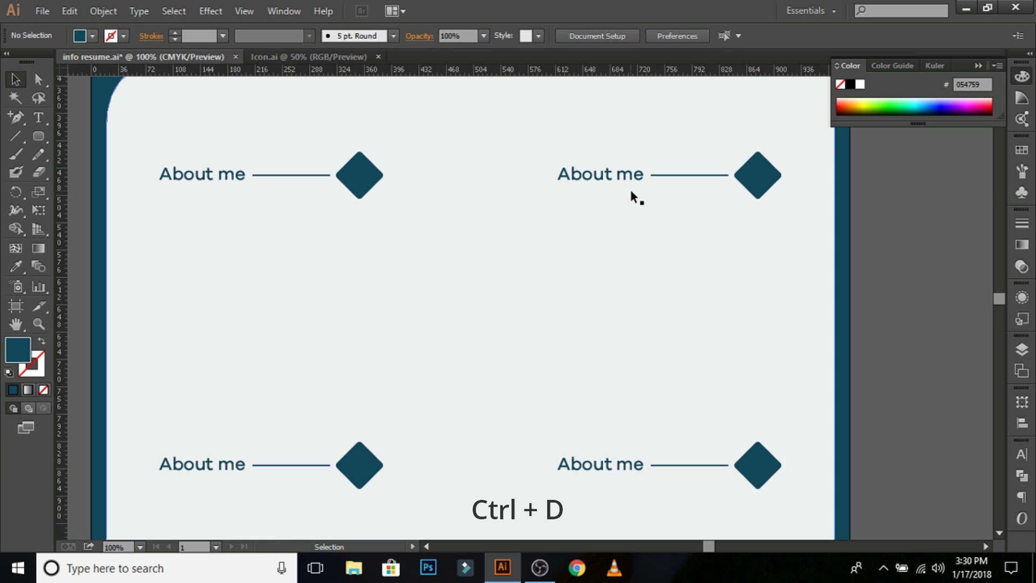
# Rename the copied headings to Education, Personal Skills and Professional Skills.
pyautogui.doubleClick(578, 174)
pyautogui.moveTo(577, 174); pyautogui.dragTo(645, 175)
pyautogui.write('Educatio')
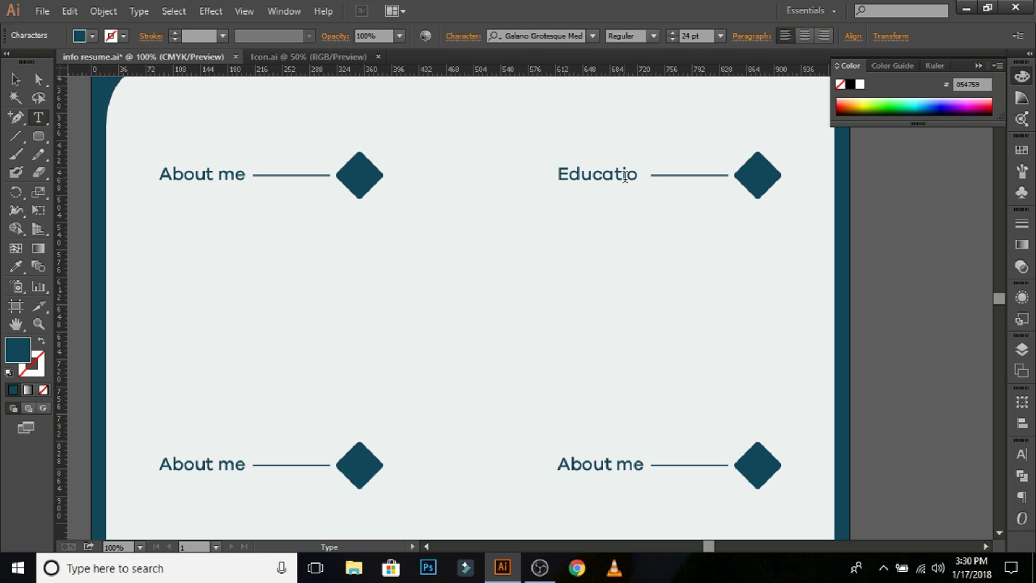
pyautogui.scroll(-1, 308, 424)
pyautogui.moveTo(161, 426); pyautogui.dragTo(308, 423)
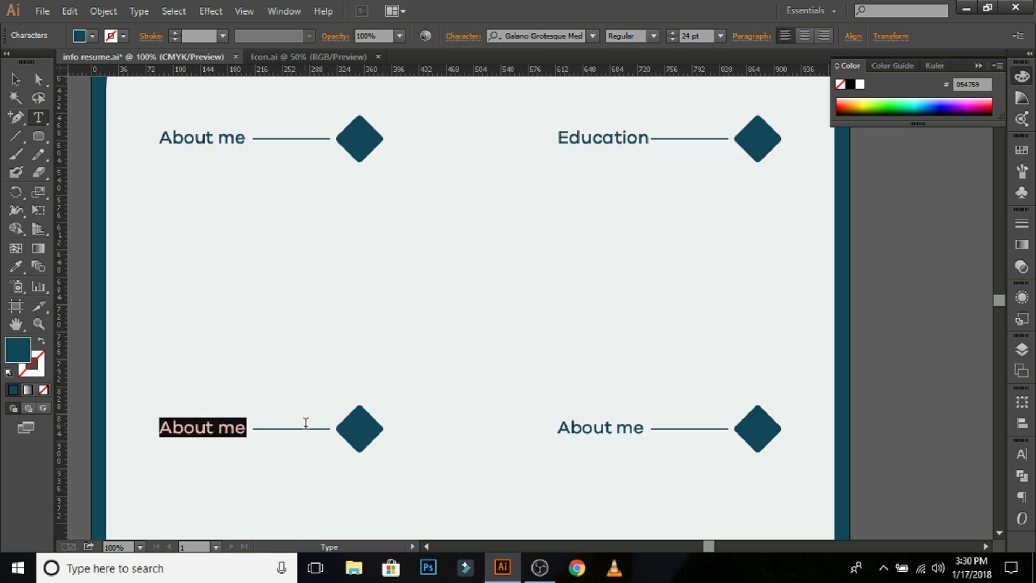
pyautogui.scroll(-3, 308, 424)
pyautogui.write('Personal Skills')
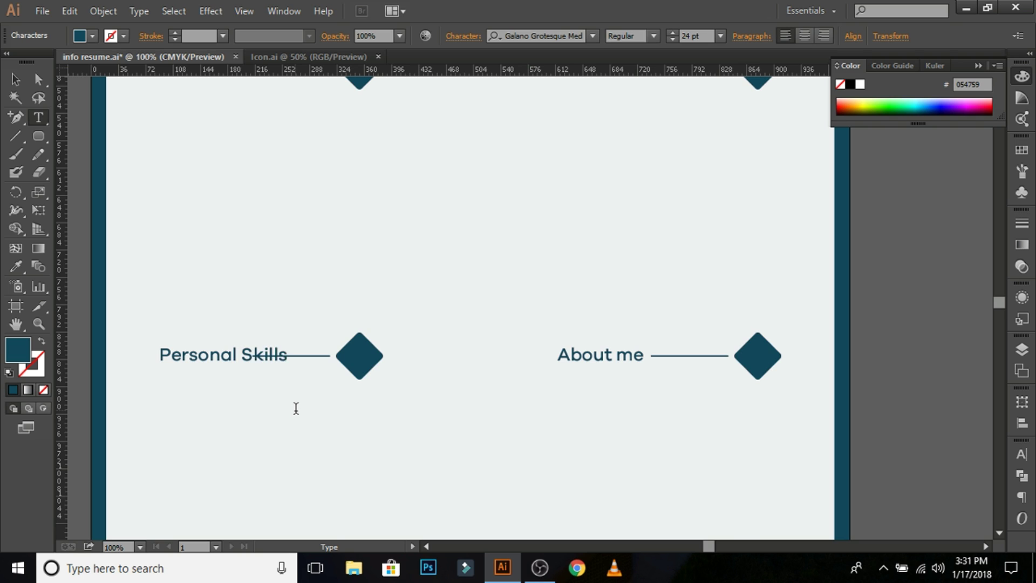
pyautogui.scroll(-3, 295, 408)
pyautogui.moveTo(159, 517); pyautogui.dragTo(249, 516)
pyautogui.write('Professional Skills')
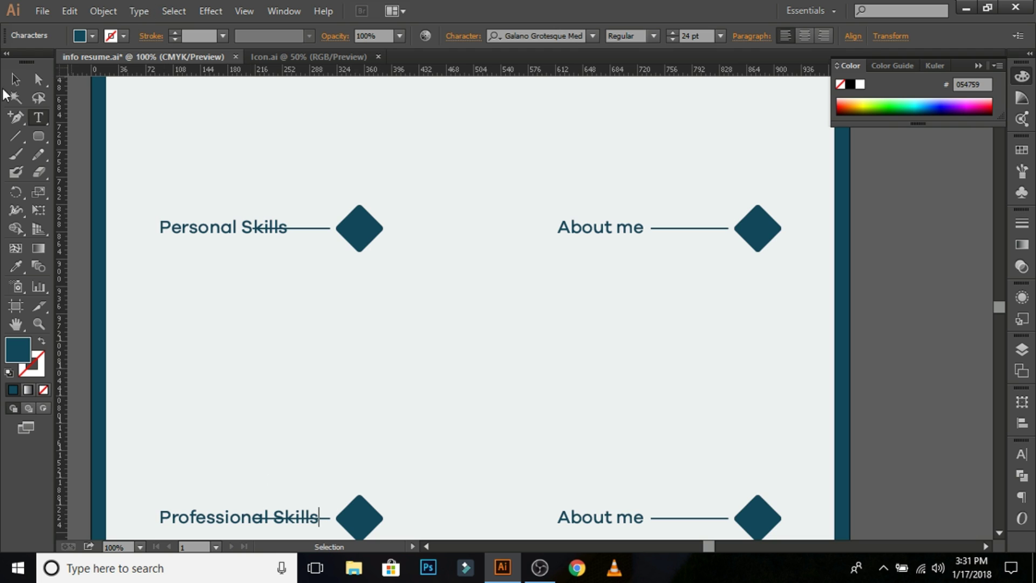
pyautogui.click(15, 80)
# Rename the middle-right and bottom-right headings to Languages and Hobbies.
pyautogui.scroll(-1, 517, 286)
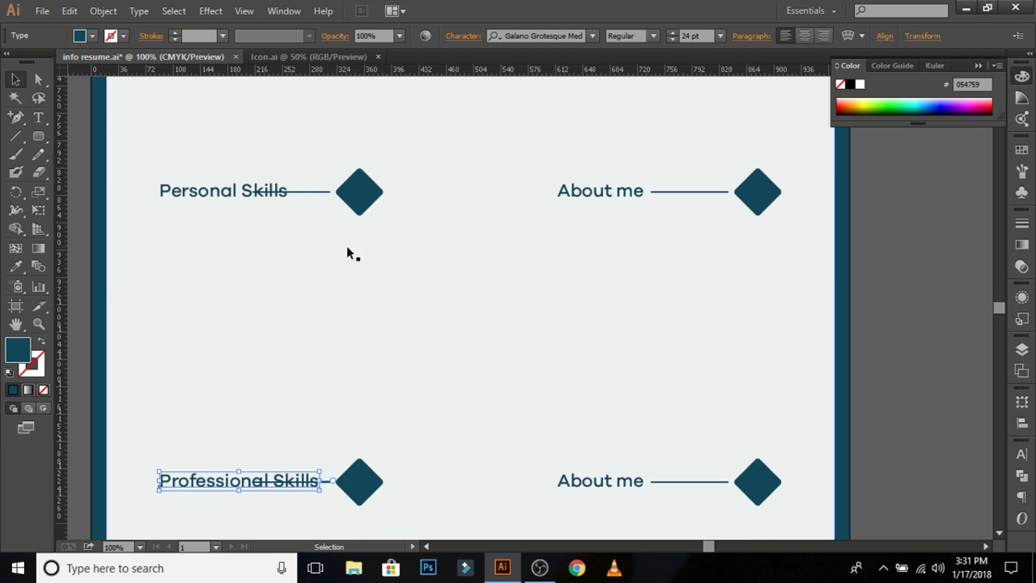
pyautogui.scroll(4, 346, 245)
pyautogui.scroll(-2, 390, 252)
pyautogui.doubleClick(622, 292)
pyautogui.moveTo(558, 282); pyautogui.dragTo(644, 282)
pyautogui.write('La')
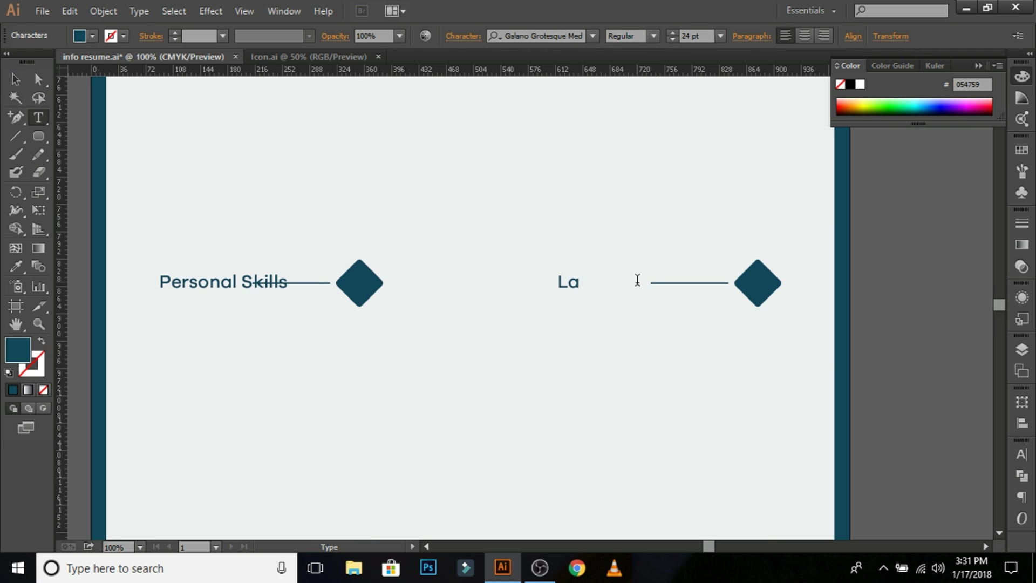
pyautogui.scroll(-3, 558, 291)
pyautogui.keyDown('ctrl'); pyautogui.click(638, 444); pyautogui.keyUp('ctrl')
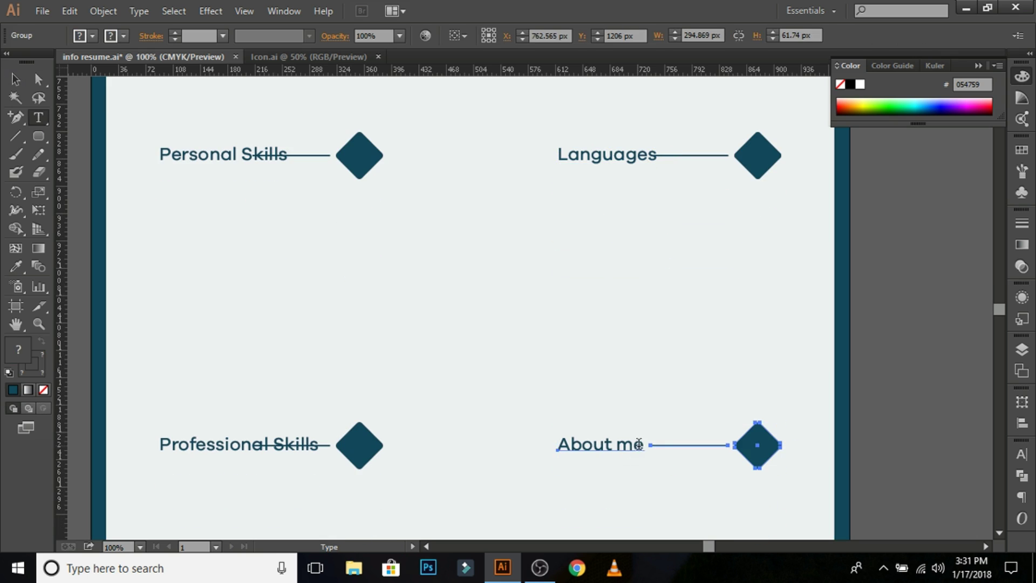
pyautogui.moveTo(558, 444); pyautogui.dragTo(644, 444)
pyautogui.write('Hobbies')
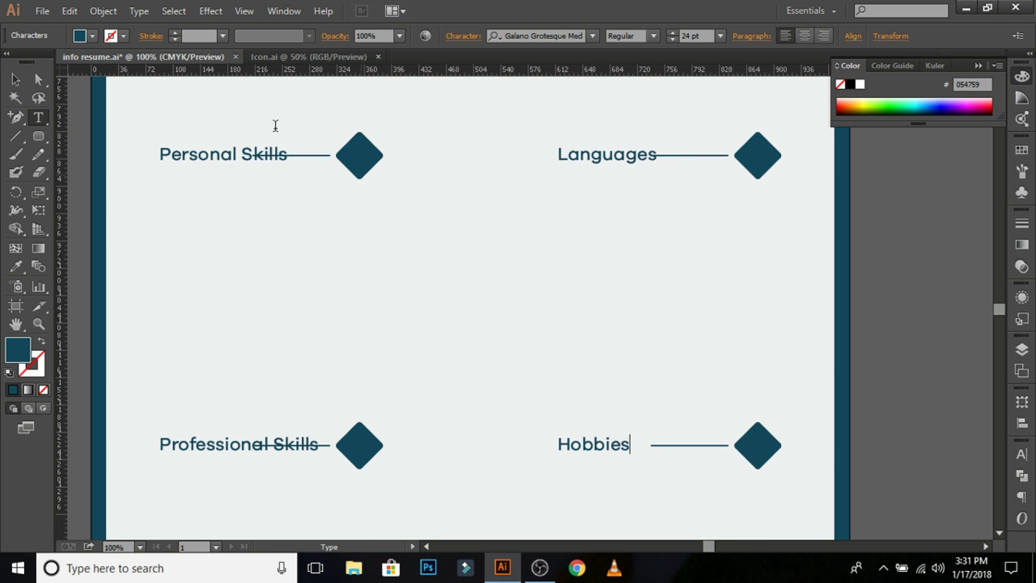
pyautogui.click(518, 195)
pyautogui.keyDown('alt'); pyautogui.scroll(-1, 356, 216); pyautogui.keyUp('alt')
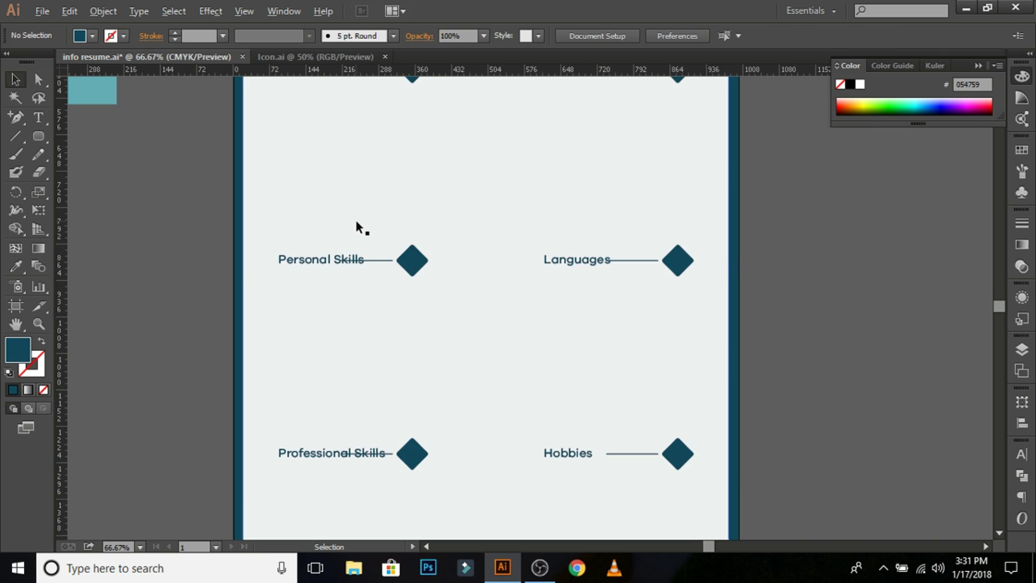
# Ungroup the Personal Skills heading and shorten its line to start after the text.
pyautogui.keyDown('alt'); pyautogui.scroll(2, 402, 307); pyautogui.keyUp('alt')
pyautogui.click(352, 308)
pyautogui.rightClick(351, 308)
pyautogui.click(398, 396)
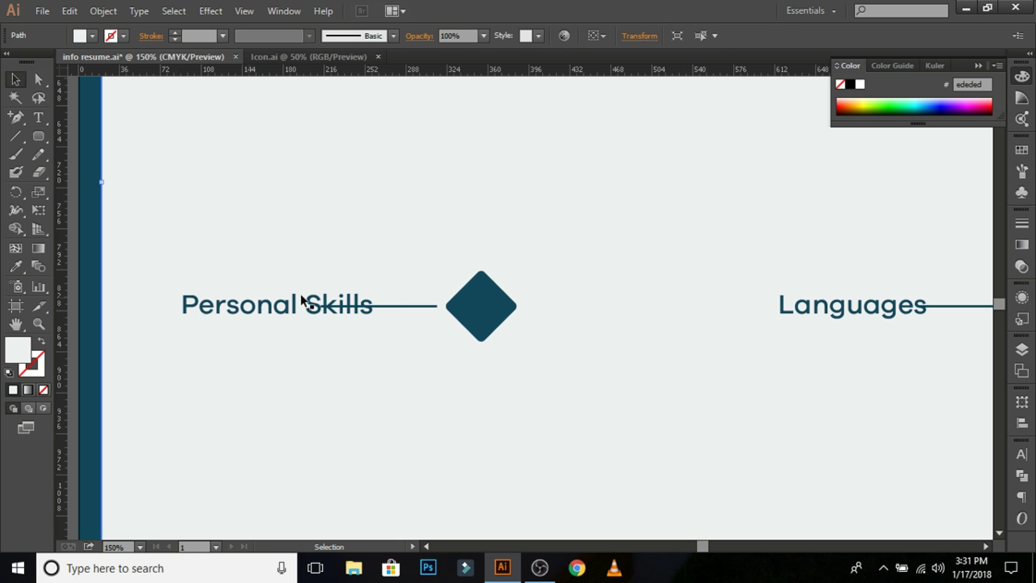
pyautogui.click(378, 306)
pyautogui.moveTo(322, 306)
pyautogui.mouseDown()
pyautogui.moveTo(370, 315)
pyautogui.moveTo(384, 306)
pyautogui.mouseUp()
# Ungroup the Professional Skills heading and trim its line's left end clear of the text.
pyautogui.keyDown('alt'); pyautogui.scroll(-3, 427, 340); pyautogui.keyUp('alt')
pyautogui.keyDown('alt'); pyautogui.scroll(2, 424, 377); pyautogui.keyUp('alt')
pyautogui.rightClick(475, 398)
pyautogui.click(479, 476)
pyautogui.click(162, 393)
pyautogui.click(461, 391)
pyautogui.moveTo(382, 390); pyautogui.dragTo(453, 392)
pyautogui.click(226, 372)
# Ungroup the Hobbies heading and adjust its line to start right beside the heading.
pyautogui.keyDown('alt'); pyautogui.scroll(-2, 296, 426); pyautogui.keyUp('alt')
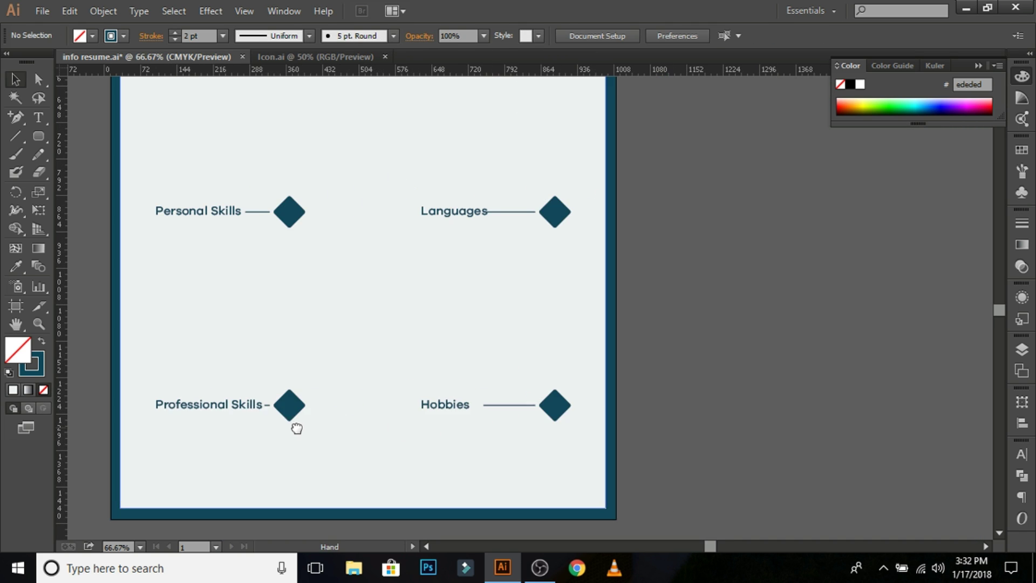
pyautogui.keyDown('alt'); pyautogui.scroll(1, 481, 421); pyautogui.keyUp('alt')
pyautogui.keyDown('alt'); pyautogui.scroll(1, 476, 452); pyautogui.keyUp('alt')
pyautogui.click(477, 453)
pyautogui.rightClick(451, 456)
pyautogui.click(497, 384)
pyautogui.click(815, 447)
pyautogui.click(459, 451)
pyautogui.moveTo(453, 451); pyautogui.dragTo(432, 456)
pyautogui.click(825, 391)
# Ungroup the Languages heading and shorten its line to clear the text.
pyautogui.scroll(-5, 752, 361)
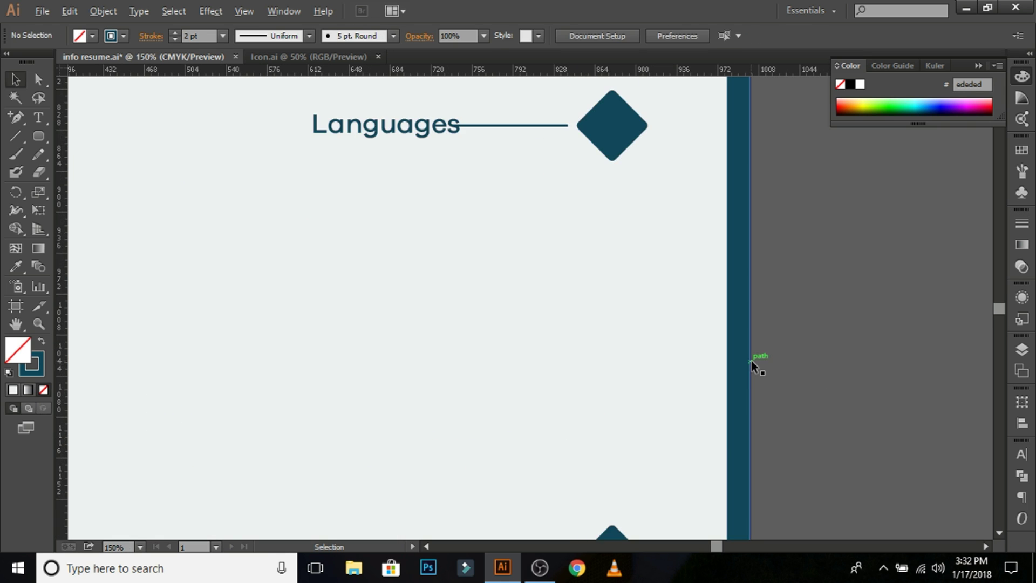
pyautogui.click(453, 130)
pyautogui.rightClick(453, 129)
pyautogui.click(532, 213)
pyautogui.click(656, 235)
pyautogui.click(481, 127)
pyautogui.moveTo(459, 127); pyautogui.dragTo(476, 130)
pyautogui.click(803, 248)
# Ungroup the Education heading, select its line, then select the section headings.
pyautogui.scroll(-3, 802, 247)
pyautogui.scroll(3, 685, 169)
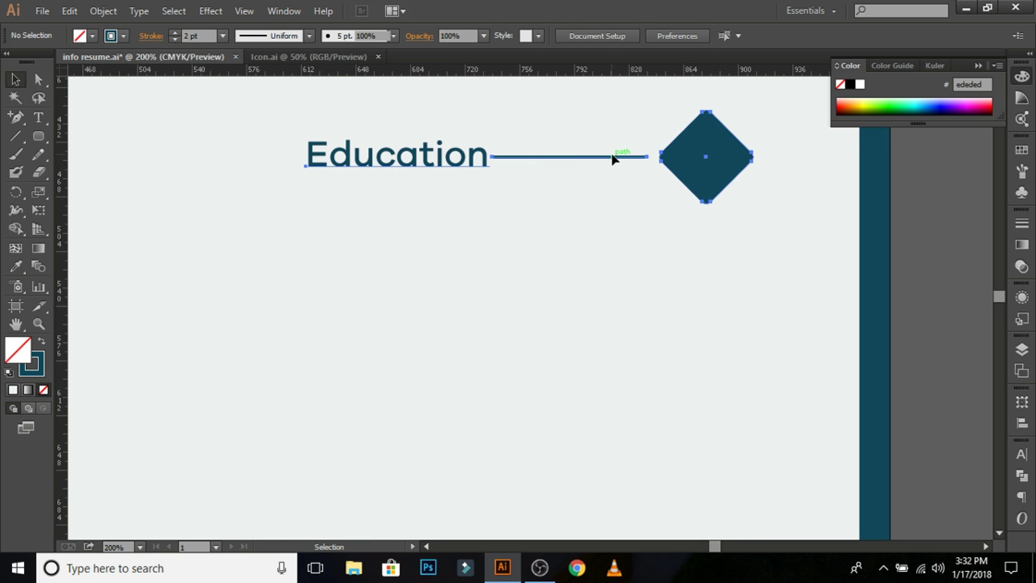
pyautogui.rightClick(540, 164)
pyautogui.click(592, 249)
pyautogui.click(496, 157)
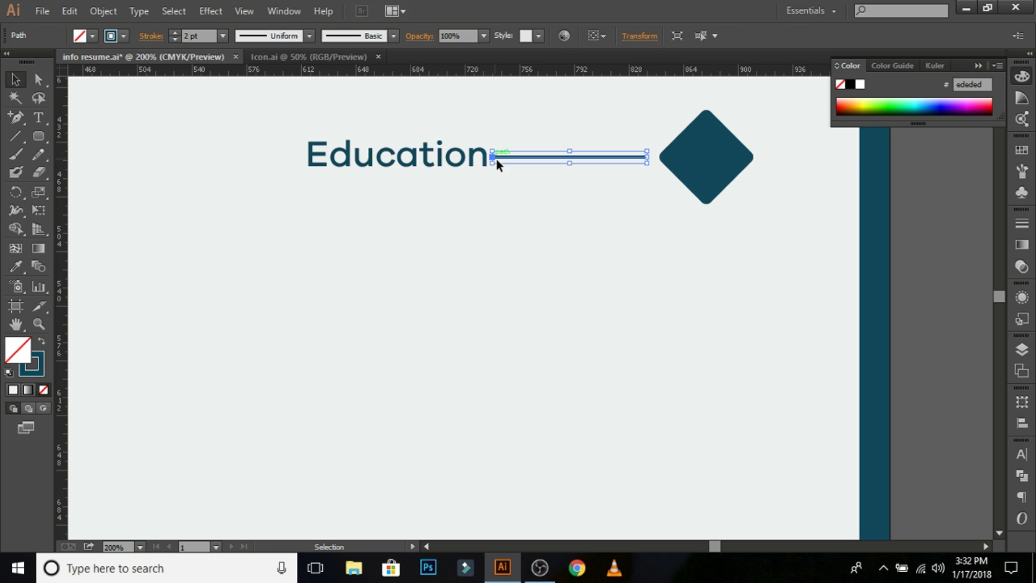
pyautogui.scroll(-1, 663, 261)
pyautogui.click(695, 282)
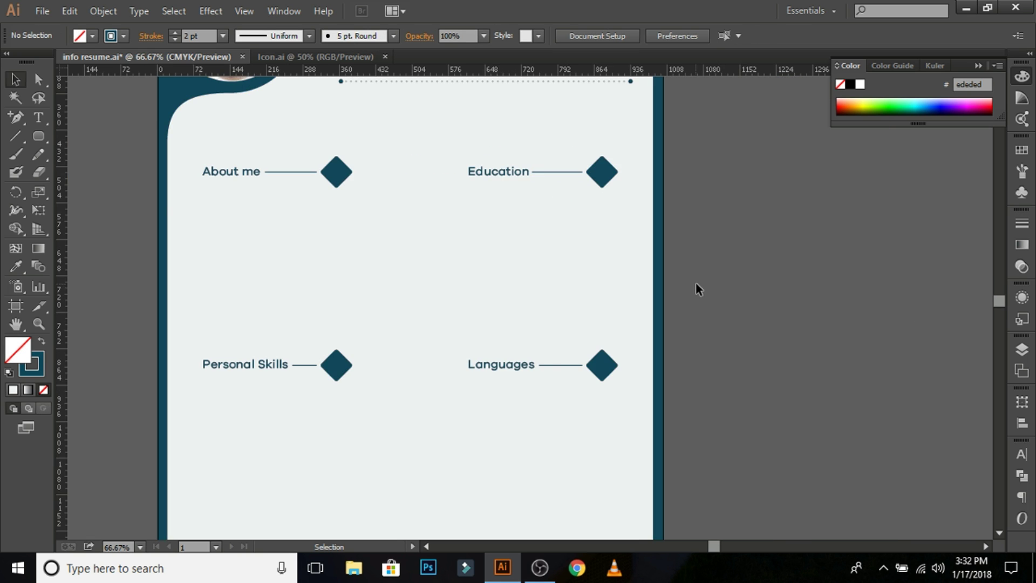
pyautogui.scroll(-2, 696, 282)
pyautogui.scroll(-2, 594, 324)
pyautogui.click(495, 368)
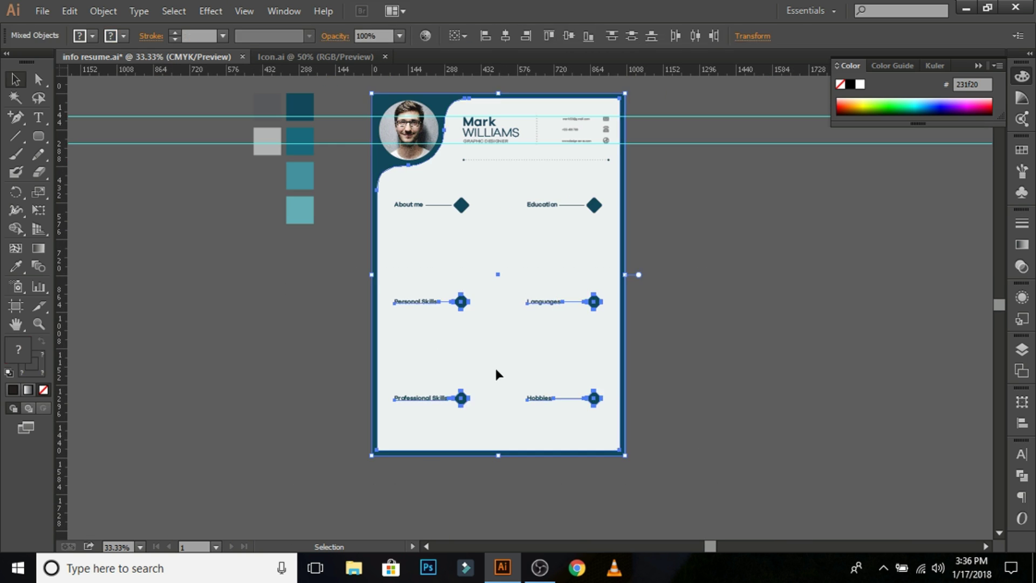
# Nudge the lower heading rows, then the Professional Skills row, upward.
pyautogui.keyDown('shift'); pyautogui.click(372, 305); pyautogui.keyUp('shift')
pyautogui.hotkey('shift', 'Up')
pyautogui.moveTo(325, 367); pyautogui.dragTo(494, 452)
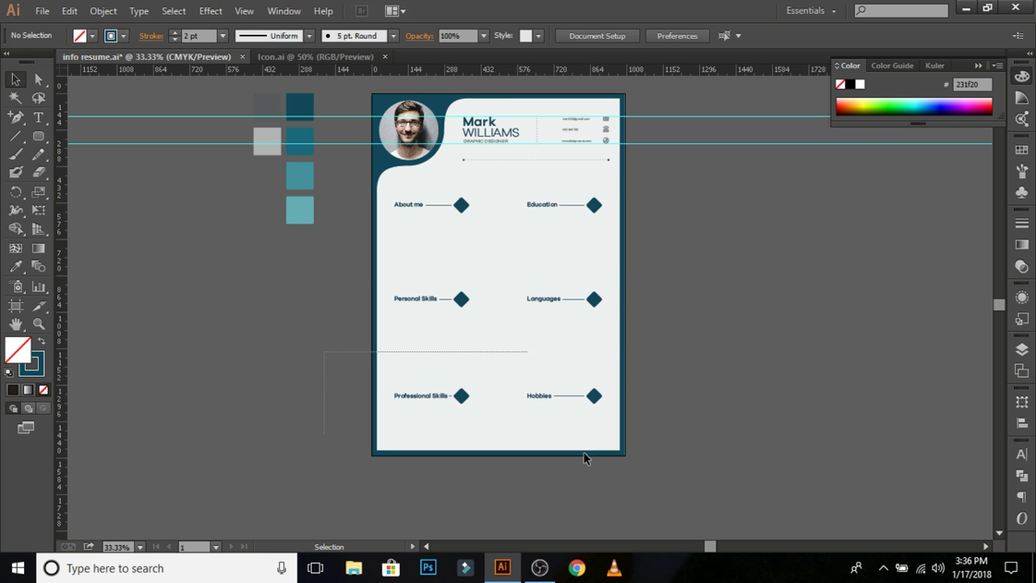
pyautogui.keyDown('shift'); pyautogui.click(381, 449); pyautogui.keyUp('shift')
pyautogui.hotkey('shift', 'Up')
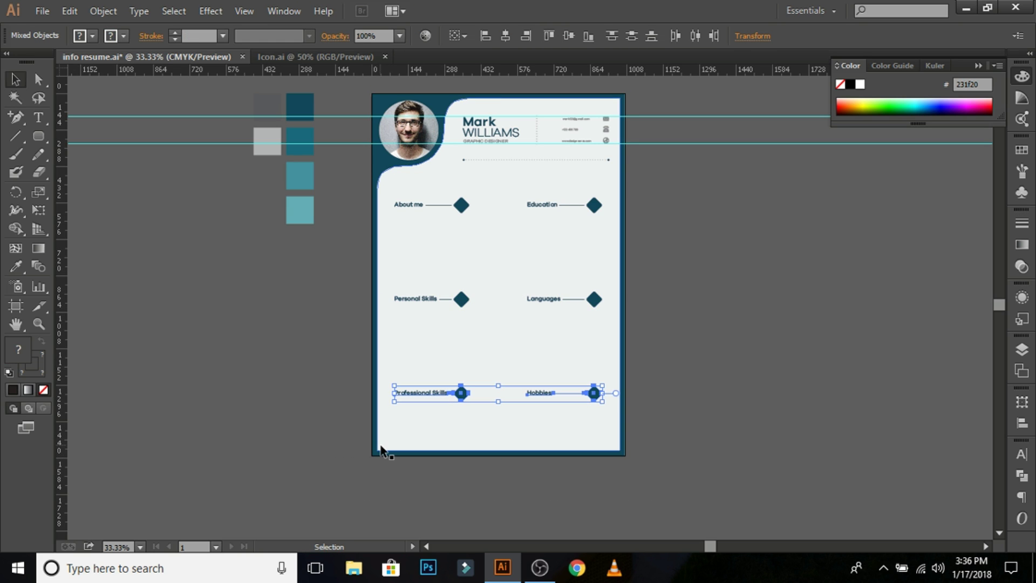
pyautogui.click(296, 318)
# Copy the two rows of section icons from Icon.ai, paste them into the résumé and scale them down.
pyautogui.click(355, 56)
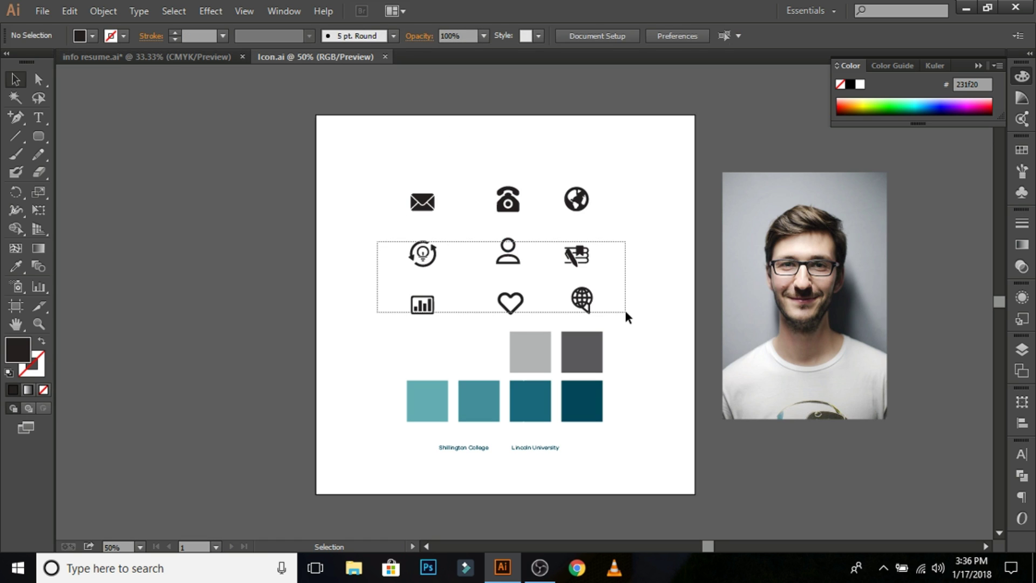
pyautogui.moveTo(626, 313); pyautogui.dragTo(626, 314)
pyautogui.hotkey('ctrl', 'c')
pyautogui.click(146, 56)
pyautogui.hotkey('ctrl', 'v')
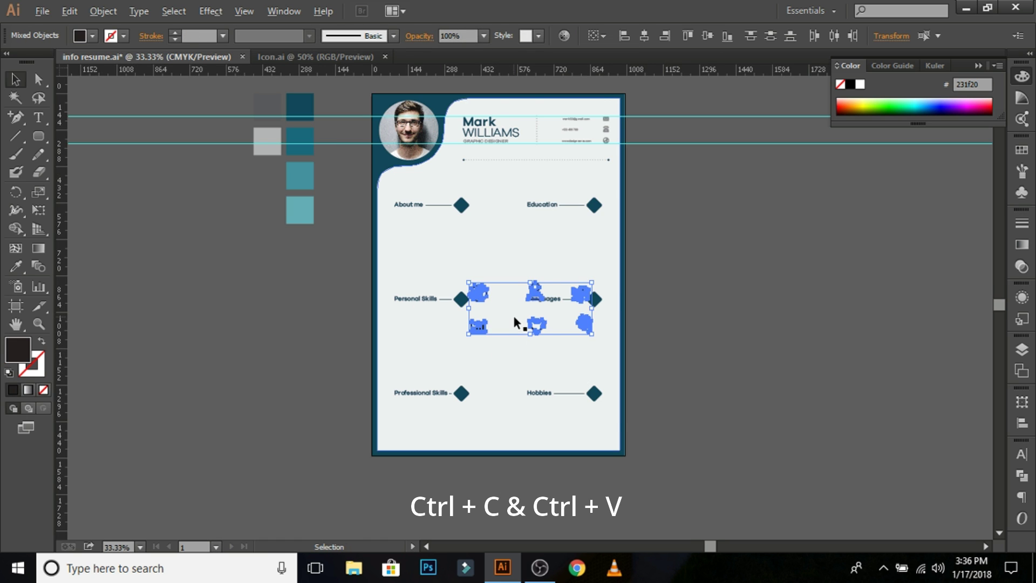
pyautogui.scroll(2, 515, 323)
pyautogui.moveTo(664, 347); pyautogui.dragTo(601, 323)
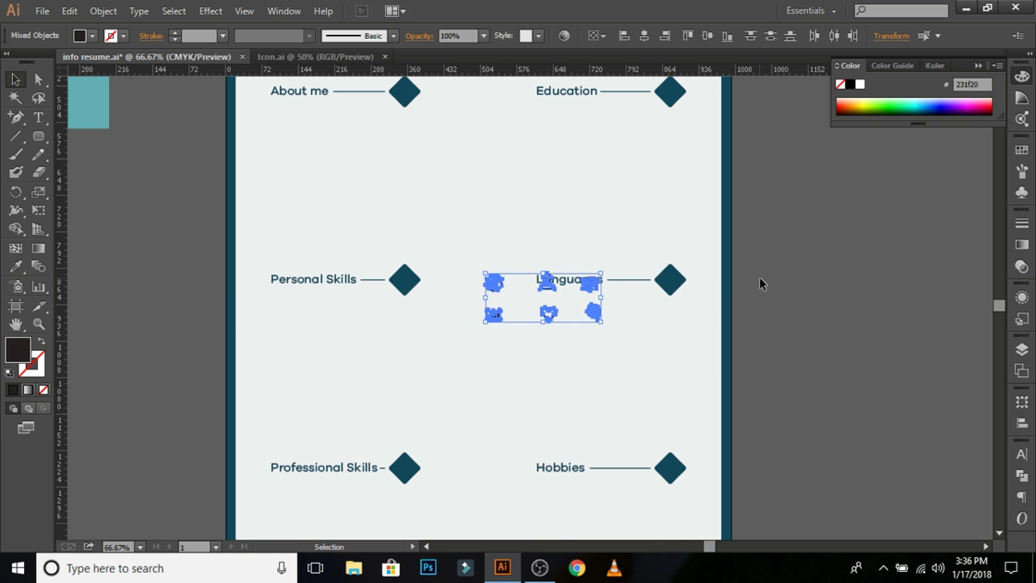
# Drag the pasted icons toward the headings and pick out the person icon.
pyautogui.scroll(2, 761, 284)
pyautogui.moveTo(556, 378); pyautogui.dragTo(498, 250)
pyautogui.click(459, 240)
pyautogui.moveTo(442, 230); pyautogui.dragTo(404, 165)
pyautogui.click(481, 231)
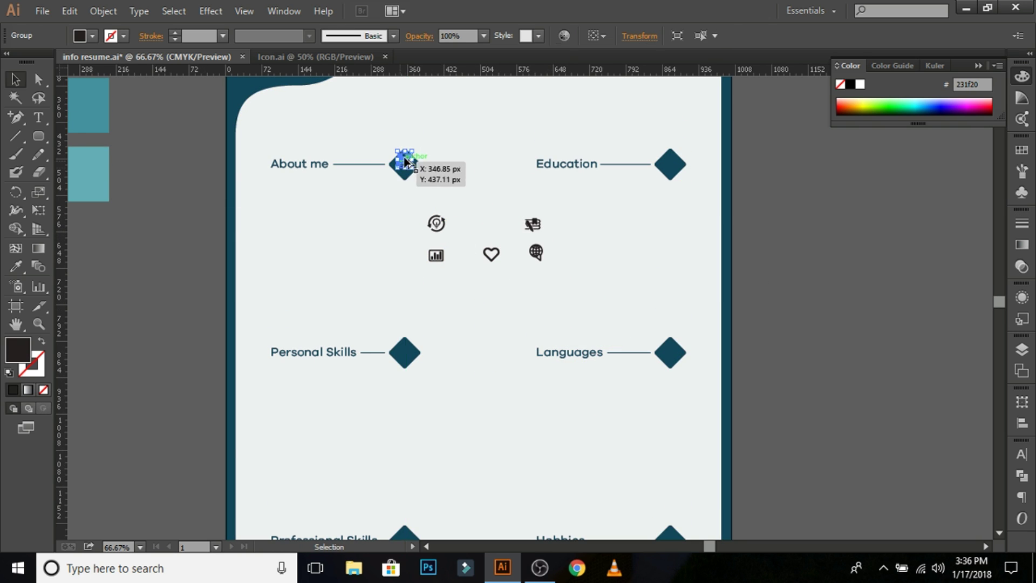
# Ungroup the About me row, centre the person icon on its diamond and make it white.
pyautogui.scroll(3, 404, 165)
pyautogui.scroll(-1, 454, 238)
pyautogui.click(421, 216)
pyautogui.rightClick(413, 209)
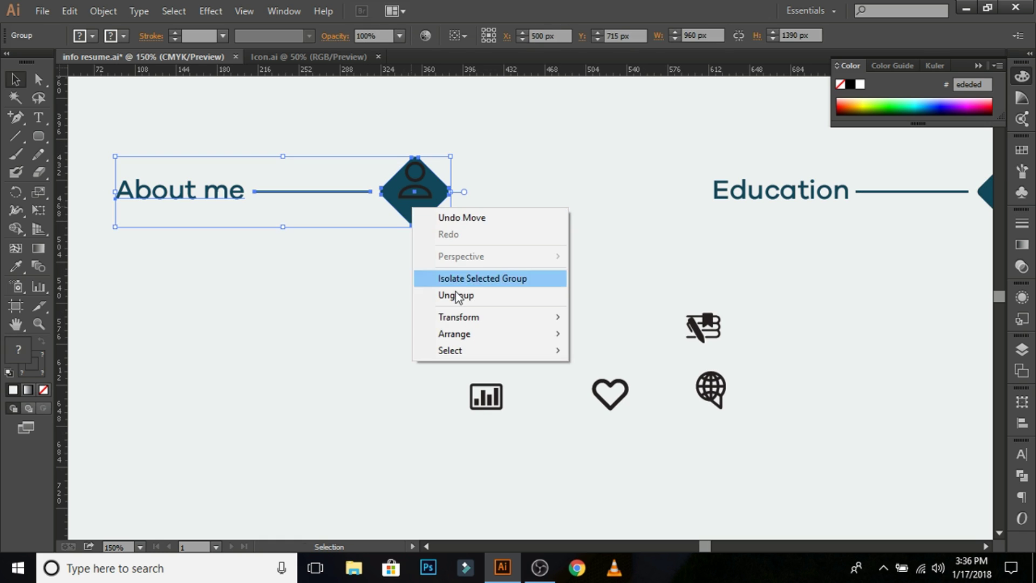
pyautogui.click(456, 295)
pyautogui.click(420, 196)
pyautogui.click(452, 209)
pyautogui.moveTo(424, 200); pyautogui.dragTo(426, 202)
pyautogui.click(1022, 149)
pyautogui.click(854, 156)
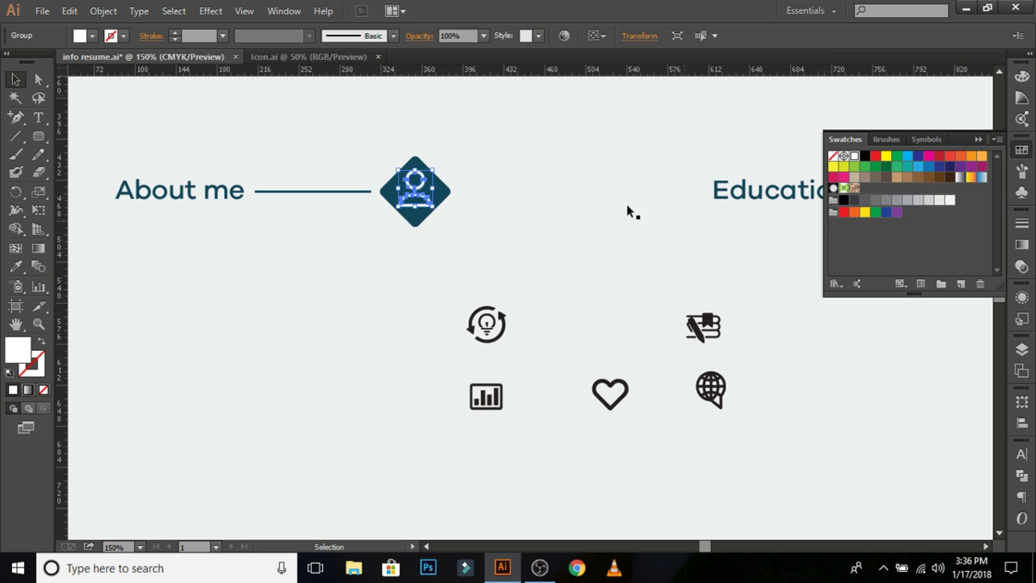
# Move the books icon onto the Education diamond and drag other icons toward the lower rows.
pyautogui.scroll(-2, 627, 204)
pyautogui.scroll(1, 540, 240)
pyautogui.moveTo(514, 321); pyautogui.dragTo(718, 226)
pyautogui.scroll(-1, 648, 292)
pyautogui.scroll(-1, 648, 270)
pyautogui.moveTo(514, 280); pyautogui.dragTo(715, 427)
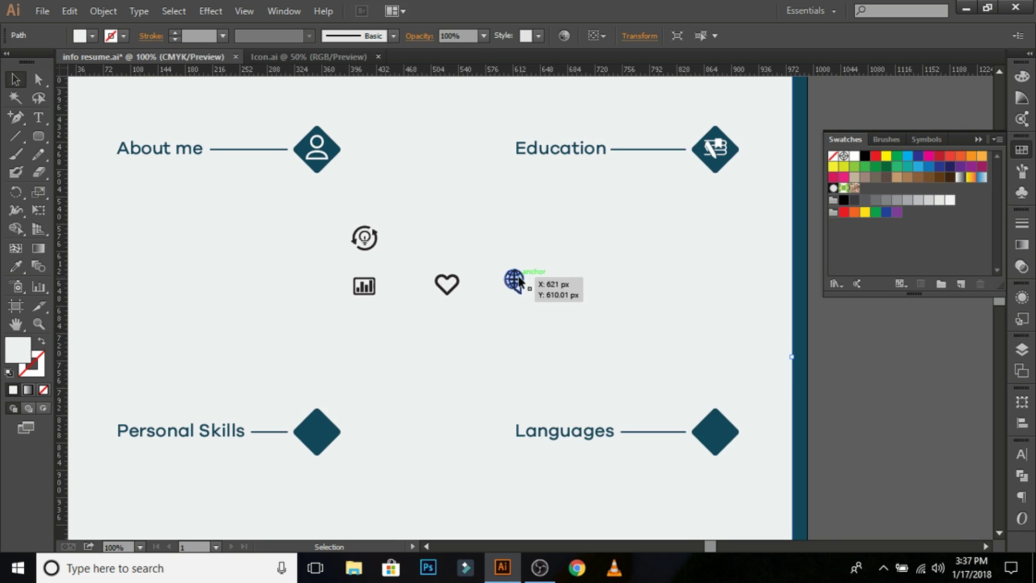
pyautogui.scroll(-1, 486, 388)
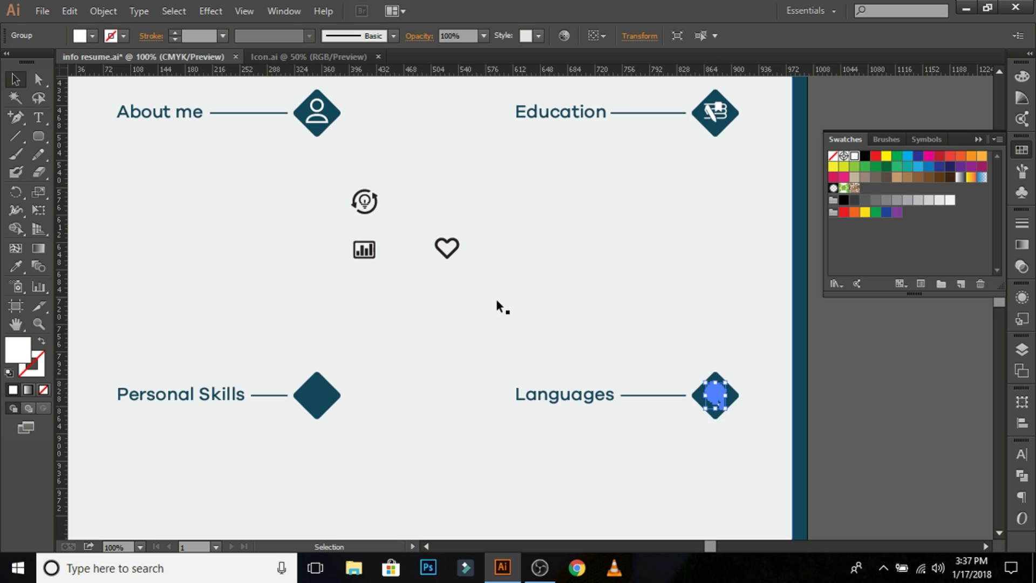
pyautogui.moveTo(371, 208); pyautogui.dragTo(323, 401)
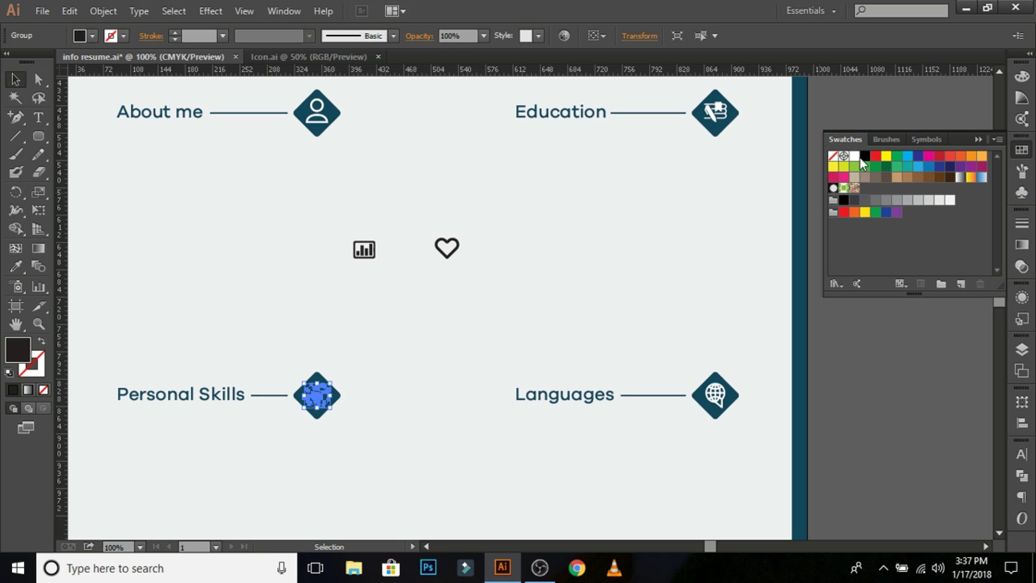
pyautogui.scroll(-2, 434, 268)
pyautogui.hotkey('ctrl', '-')
# Place the bar-chart icon on Professional Skills and the white heart icon on Hobbies.
pyautogui.moveTo(370, 111); pyautogui.dragTo(343, 403)
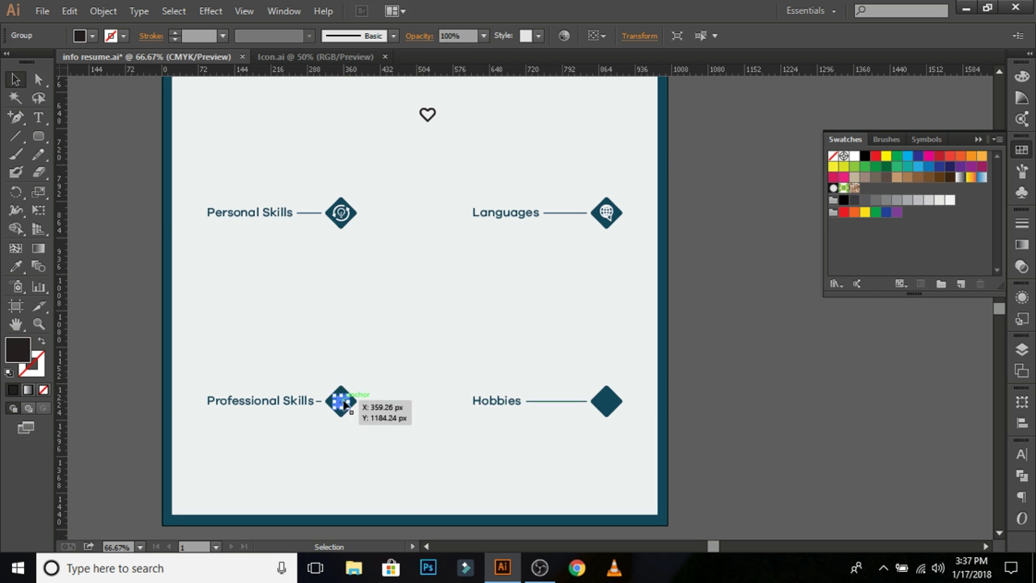
pyautogui.moveTo(428, 115); pyautogui.dragTo(607, 401)
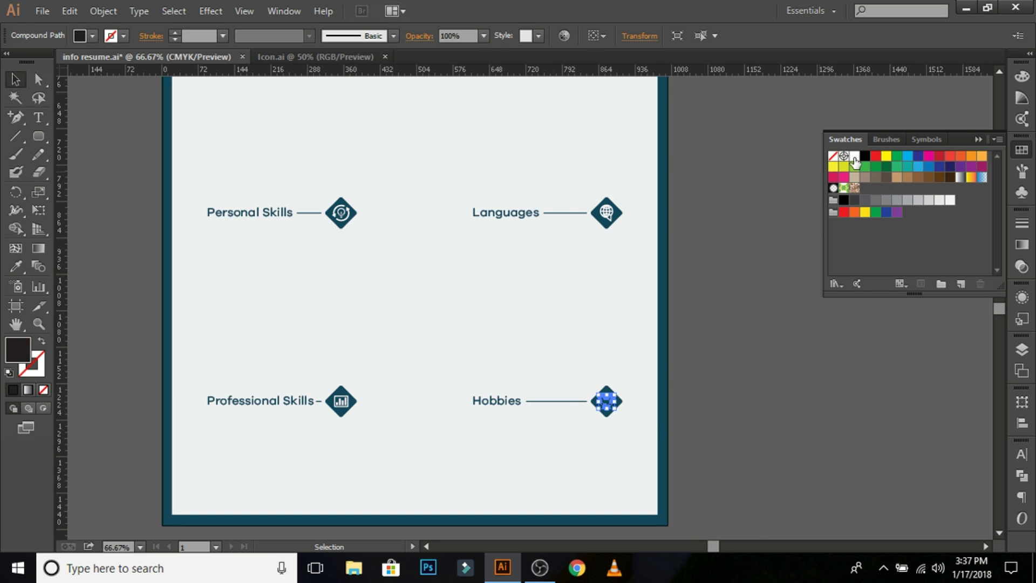
pyautogui.click(855, 156)
pyautogui.scroll(3, 593, 388)
# Check the Professional Skills, Personal Skills and Languages diamonds with their icons.
pyautogui.keyDown('shift'); pyautogui.click(441, 343); pyautogui.keyUp('shift')
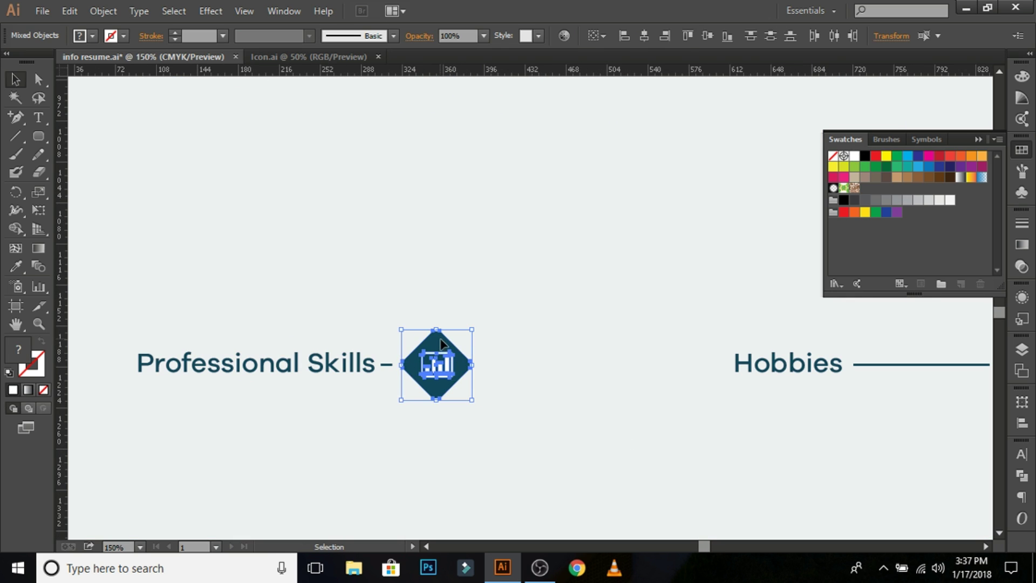
pyautogui.scroll(-5, 540, 162)
pyautogui.click(529, 363)
pyautogui.scroll(3, 524, 360)
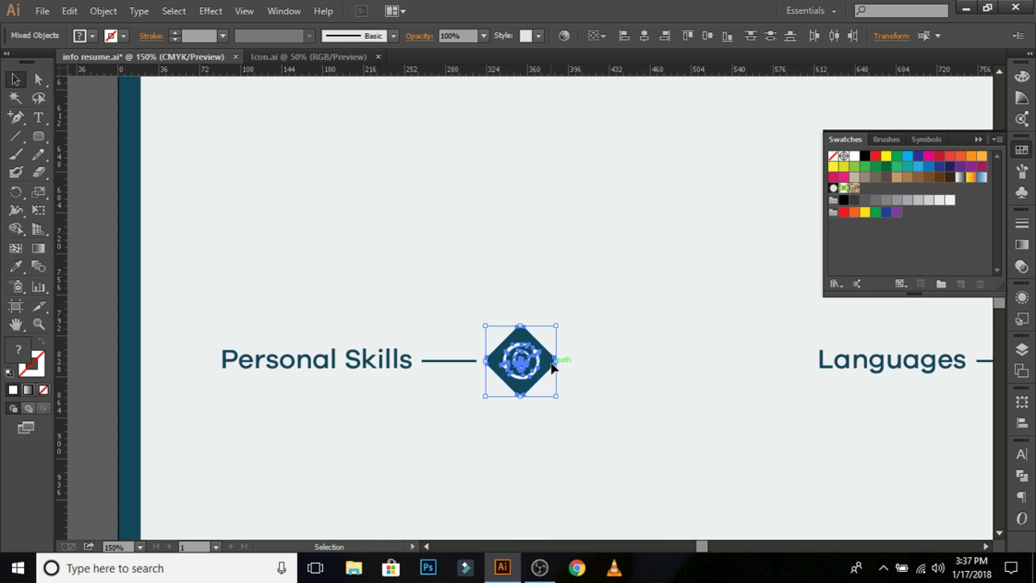
pyautogui.hscroll(5, 710, 216)
pyautogui.click(879, 373)
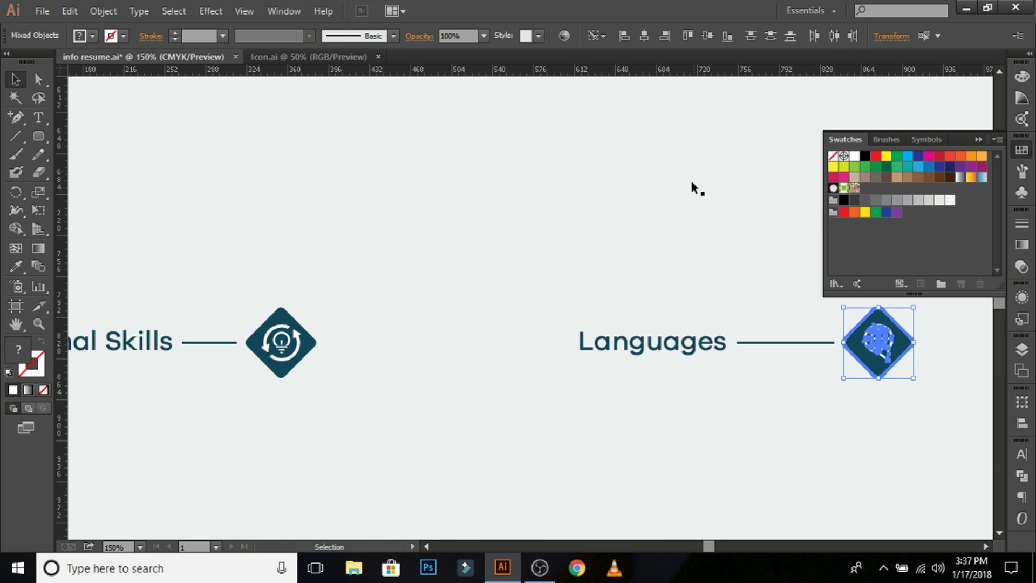
pyautogui.scroll(-5, 610, 412)
# Check the Education and About me icons, then select the page background shape.
pyautogui.click(787, 166)
pyautogui.scroll(3, 787, 166)
pyautogui.scroll(-5, 640, 219)
pyautogui.scroll(4, 493, 291)
pyautogui.click(494, 292)
pyautogui.scroll(-2, 643, 338)
pyautogui.scroll(-2, 596, 318)
pyautogui.click(596, 318)
pyautogui.scroll(-3, 596, 319)
pyautogui.scroll(-1, 599, 320)
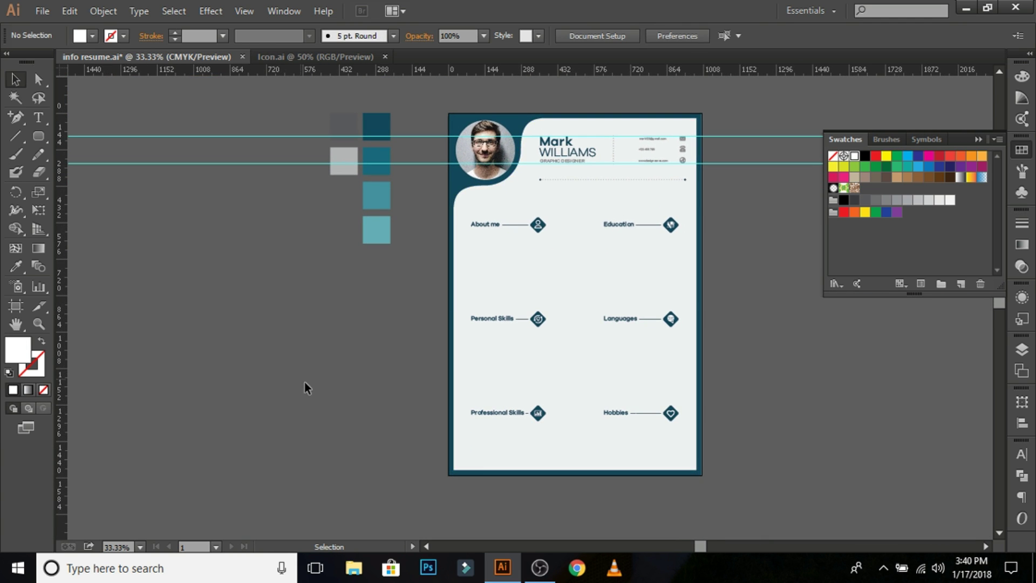
# Nudge the lower skill rows, including Professional Skills, up the page.
pyautogui.moveTo(779, 465); pyautogui.dragTo(779, 465)
pyautogui.hotkey('shift', 'Up')
pyautogui.hotkey('shift', 'Up')
pyautogui.hotkey('shift', 'Up')
pyautogui.hotkey('shift', 'Up')
pyautogui.keyDown('shift'); pyautogui.click(575, 463); pyautogui.keyUp('shift')
pyautogui.scroll(-1, 575, 463)
pyautogui.keyDown('shift'); pyautogui.click(468, 431); pyautogui.keyUp('shift')
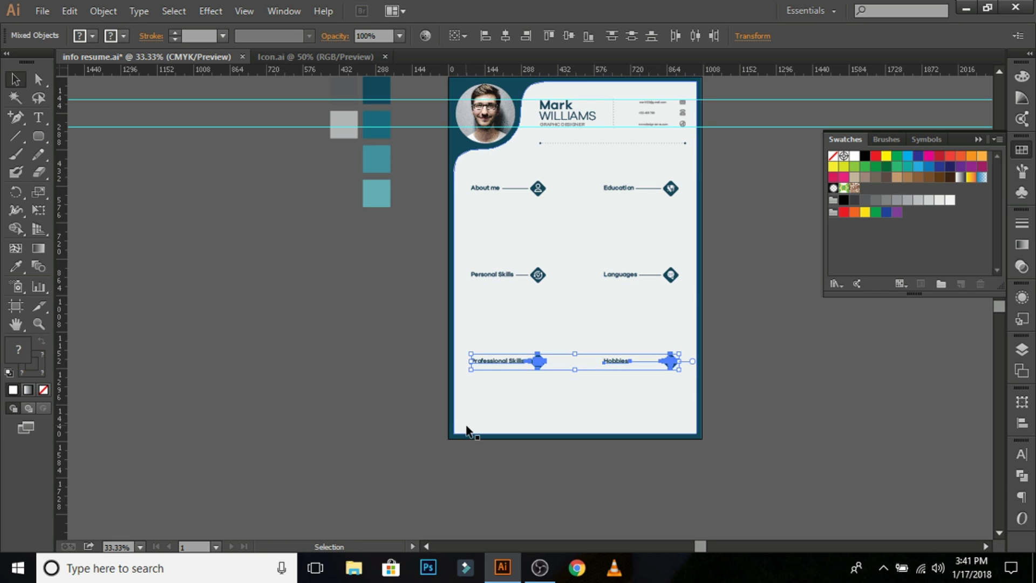
pyautogui.hotkey('shift', 'Up')
pyautogui.hotkey('shift', 'Up')
pyautogui.moveTo(377, 246); pyautogui.dragTo(409, 405)
pyautogui.keyDown('shift'); pyautogui.click(456, 430); pyautogui.keyUp('shift')
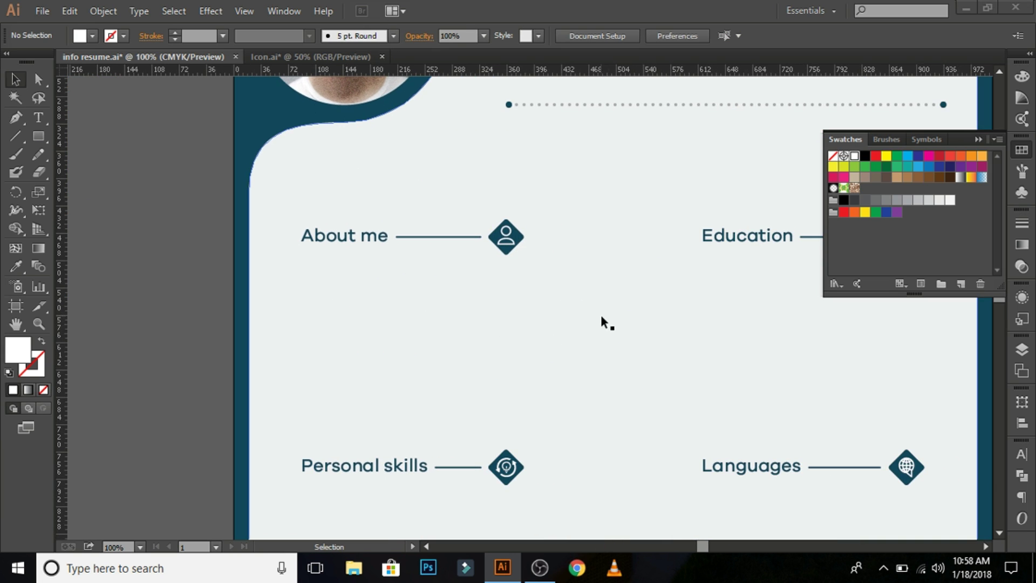
# Search 'lorem ipsum' and select the first paragraph on lipsum.com.
pyautogui.write('lorem ipsim')
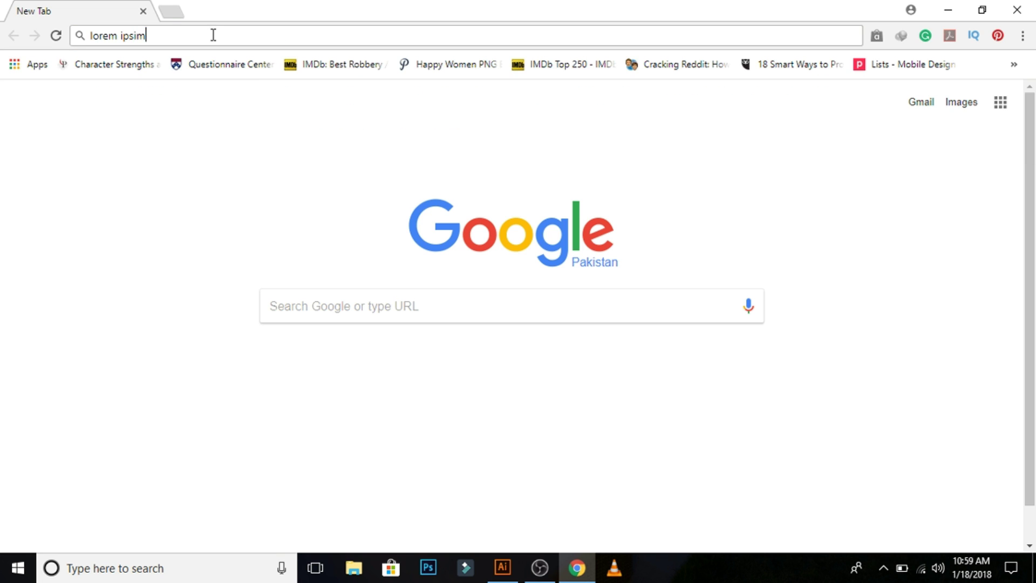
pyautogui.press('Return')
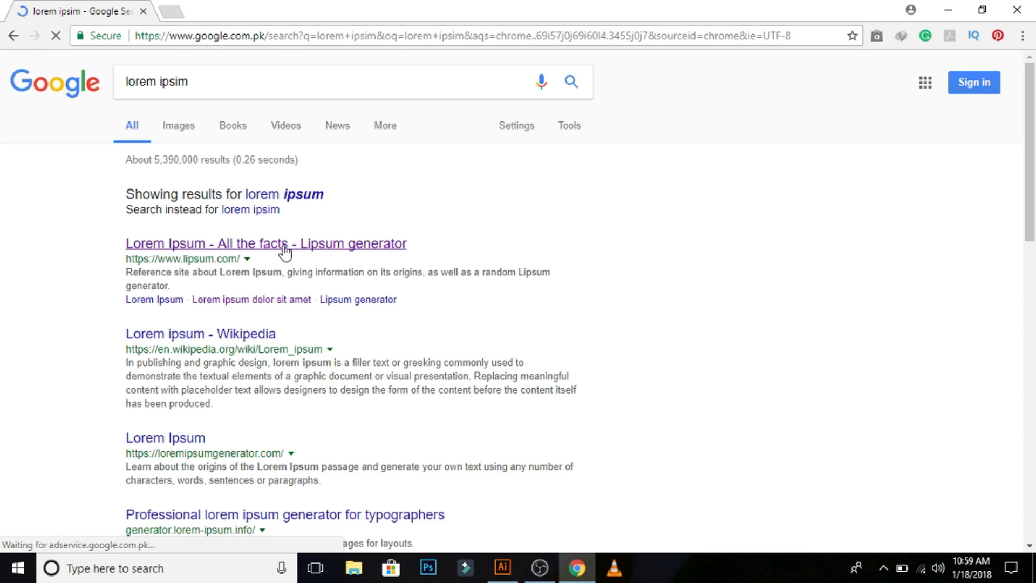
pyautogui.click(285, 244)
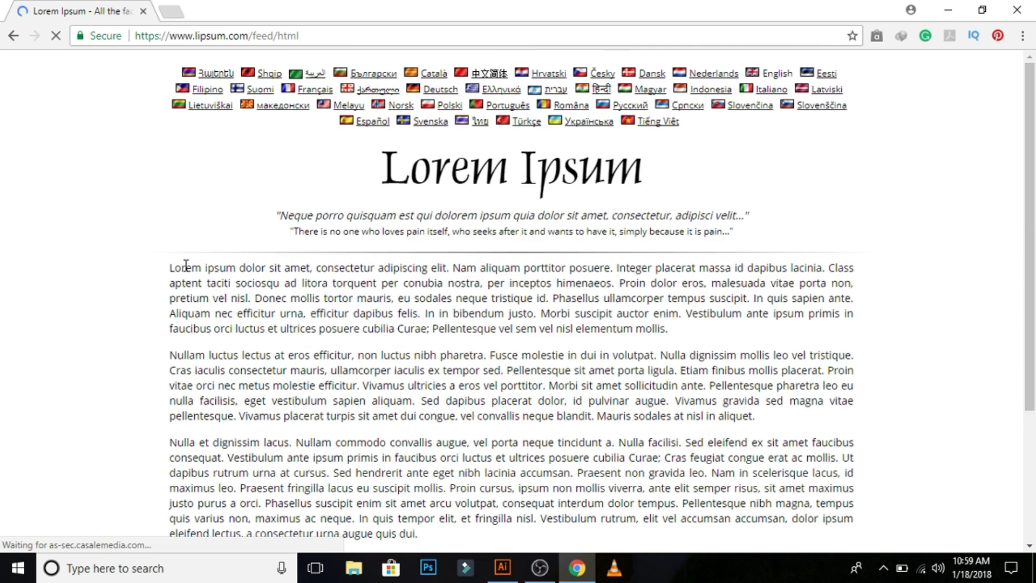
pyautogui.moveTo(185, 265); pyautogui.dragTo(668, 411)
# Paste the Lorem Ipsum paragraph into the résumé below About me.
pyautogui.click(503, 568)
pyautogui.hotkey('ctrl', 'v')
pyautogui.moveTo(461, 331)
pyautogui.mouseDown()
pyautogui.moveTo(456, 311)
pyautogui.moveTo(515, 289)
pyautogui.mouseUp()
pyautogui.click(721, 35)
# Set the About me filler text to 10 pt and break it into short lines before porttitor and after sapien.
pyautogui.click(738, 140)
pyautogui.press('t')
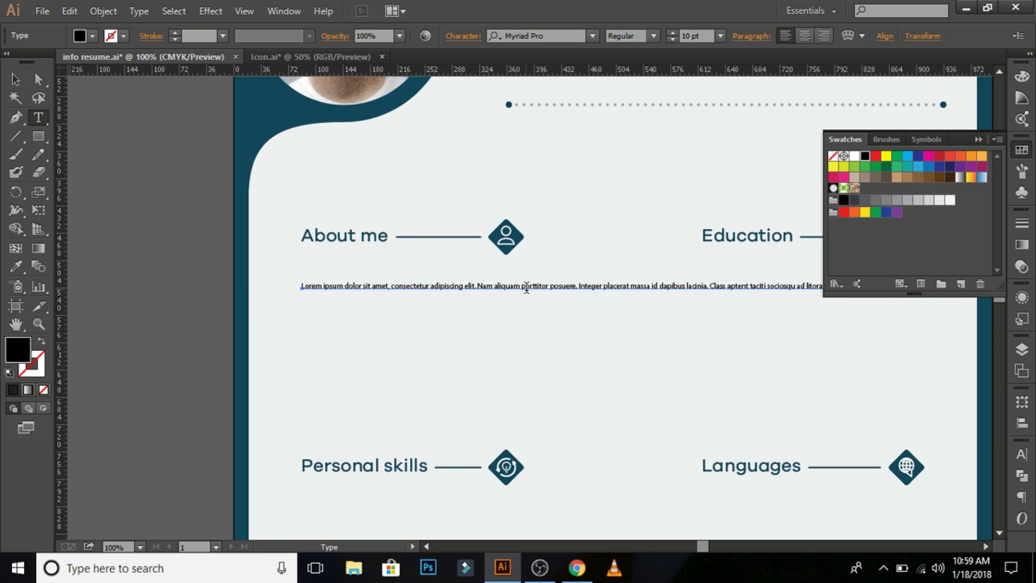
pyautogui.click(523, 287)
pyautogui.press('Return')
pyautogui.click(509, 294)
pyautogui.press('Return')
pyautogui.press('Return')
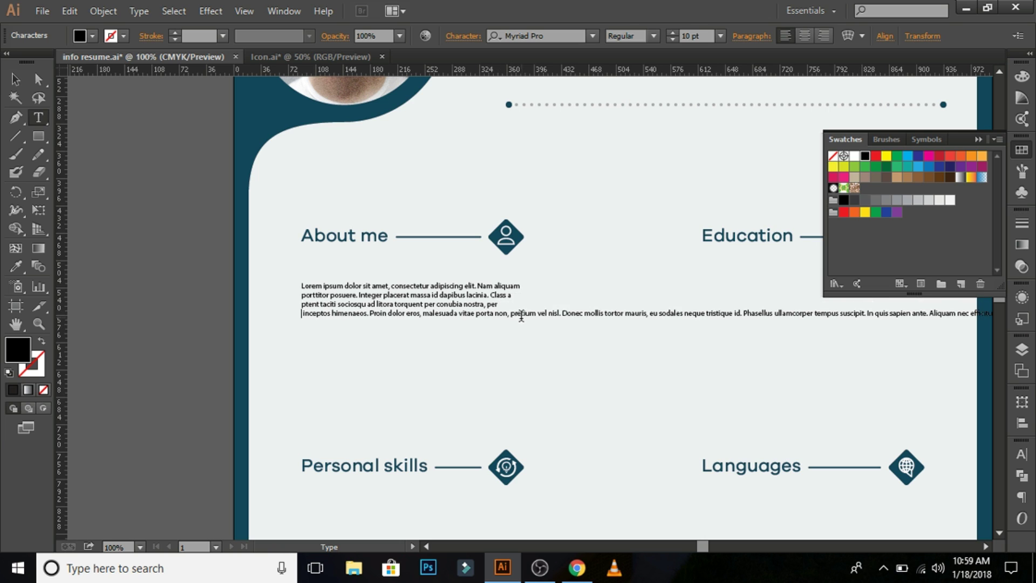
pyautogui.click(509, 314)
pyautogui.press('Return')
pyautogui.press('Return')
pyautogui.click(505, 331)
pyautogui.press('Return')
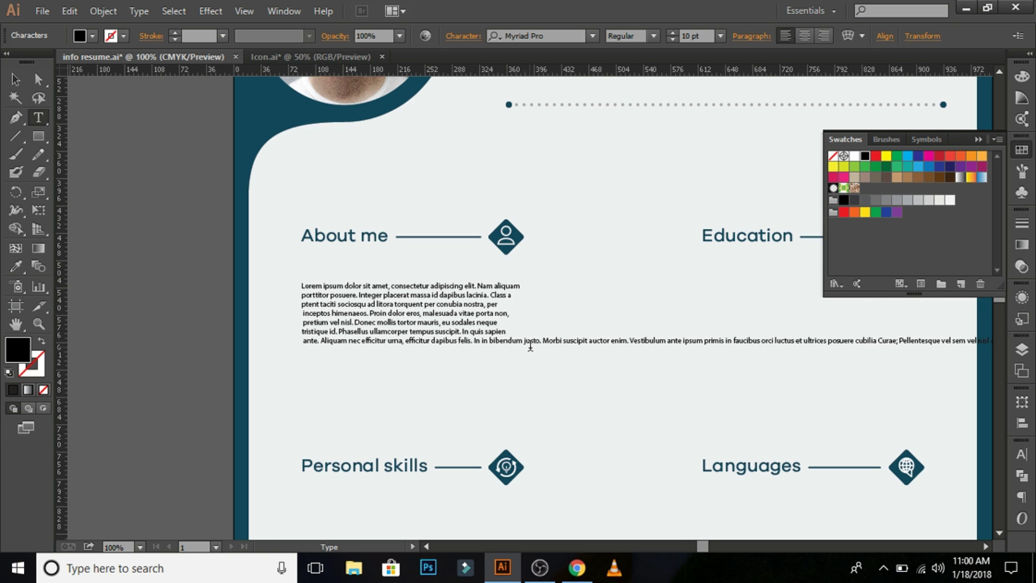
pyautogui.click(484, 341)
pyautogui.press('Return')
# Move the leftover Morbi sentences into a second paragraph aligned under the first.
pyautogui.moveTo(356, 349); pyautogui.dragTo(826, 350)
pyautogui.press('Delete')
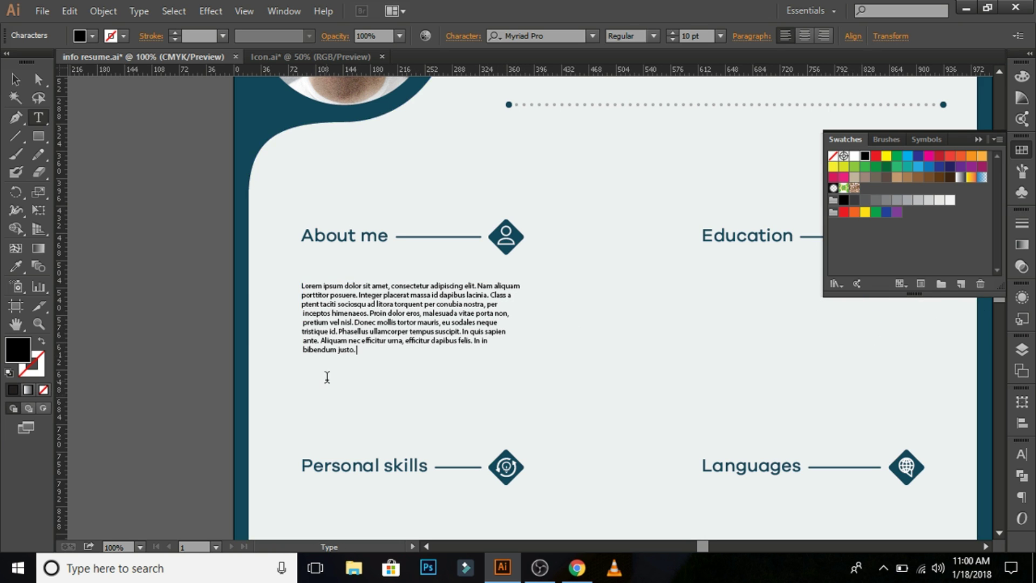
pyautogui.click(307, 363)
pyautogui.write('Morbi suscipit auctor enim. Vestibulum ante ipsum primis in faucibus orci luctus et ultrices posuere cubilia Curae; Pellentesque vel sem vel nisl elementum mollis.')
pyautogui.click(16, 79)
pyautogui.scroll(1, 355, 382)
pyautogui.moveTo(370, 354); pyautogui.dragTo(360, 369)
# Remove the leading spaces before inceptos, pretium and ante in the first paragraph.
pyautogui.click(274, 294)
pyautogui.doubleClick(274, 294)
pyautogui.press('BackSpace')
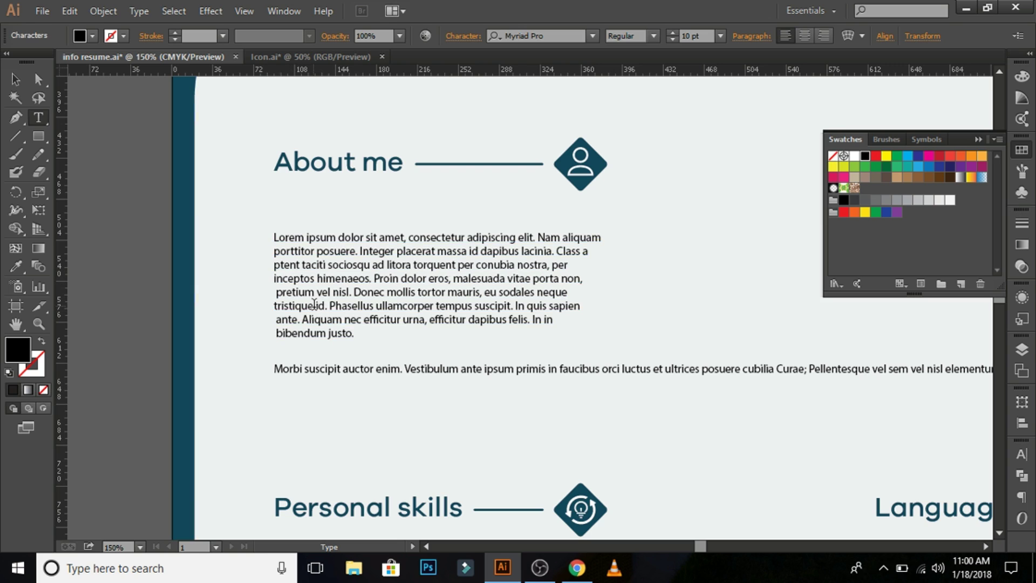
pyautogui.press('BackSpace')
pyautogui.press('Down')
pyautogui.press('Down')
pyautogui.press('Delete')
pyautogui.press('Escape')
pyautogui.hotkey('ctrl', 'shift', 'a')
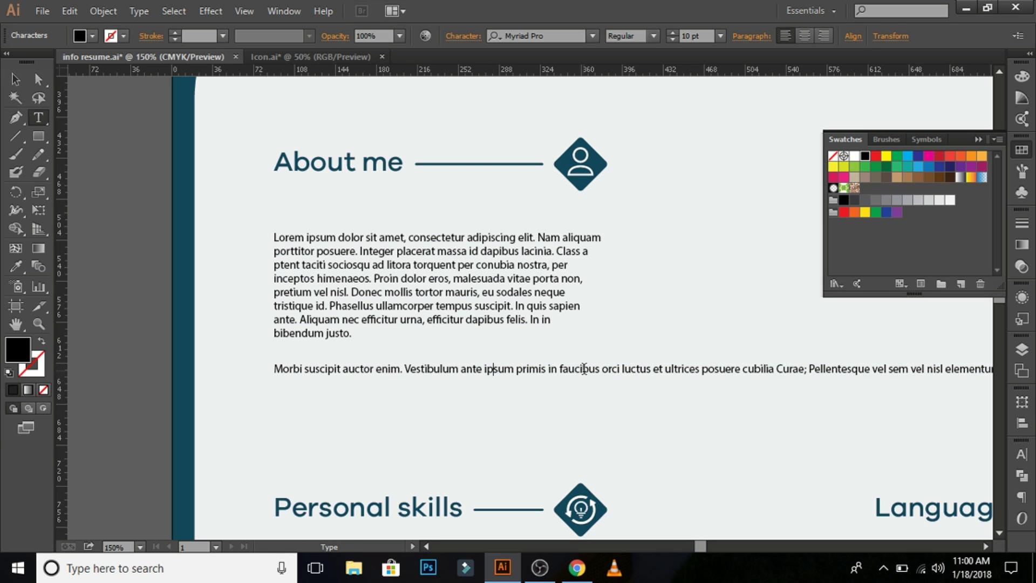
# Break the second paragraph's lines after faucibus and after Pellentesque vel.
pyautogui.click(598, 369)
pyautogui.press('Return')
pyautogui.click(562, 382)
pyautogui.press('Return')
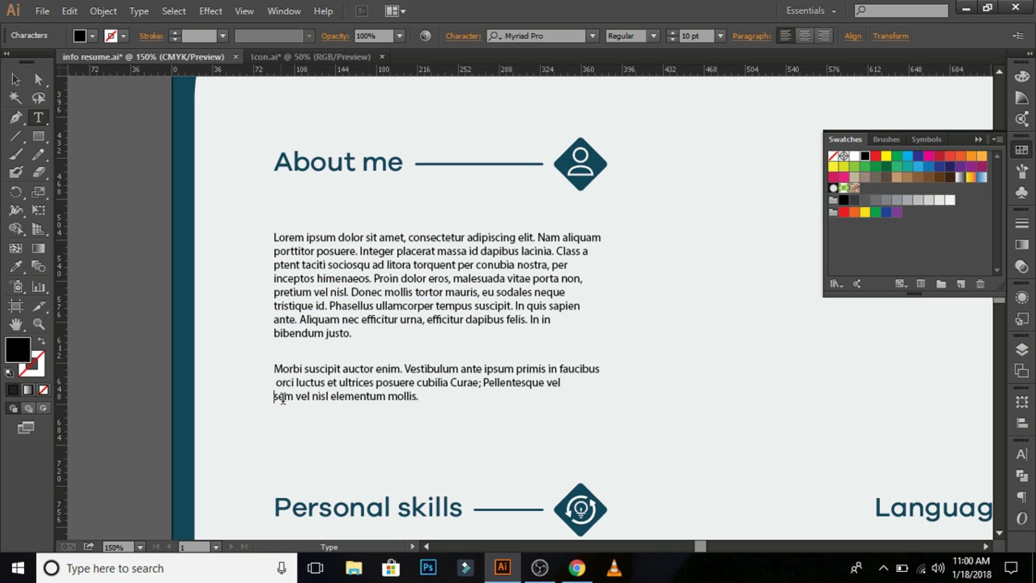
pyautogui.press('Escape')
pyautogui.click(711, 348)
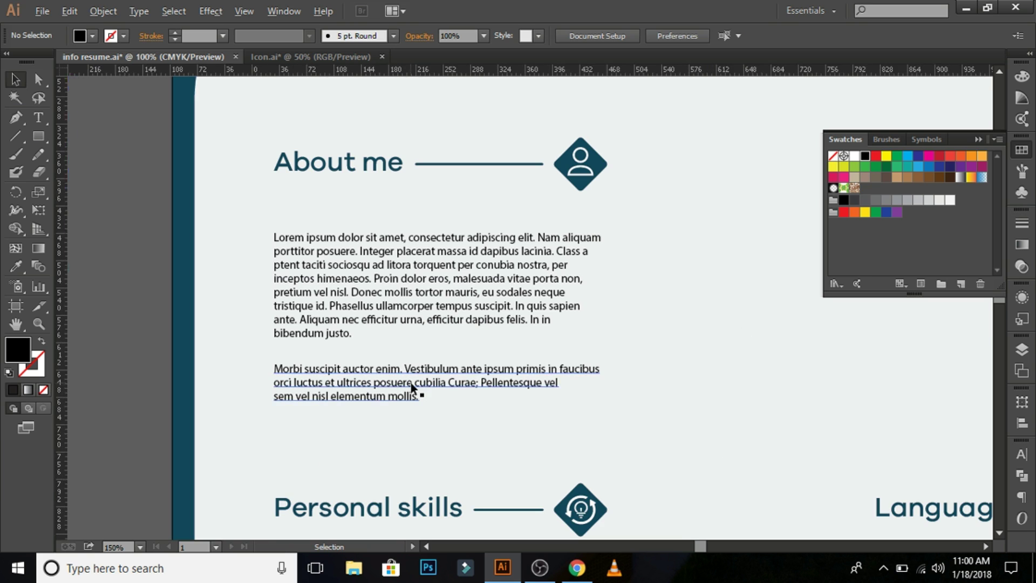
pyautogui.hotkey('ctrl', '-')
pyautogui.hotkey('ctrl', '-')
# Colour both paragraphs grey with the Eyedropper, then confirm a darker grey in the Color Picker.
pyautogui.rightClick(359, 379)
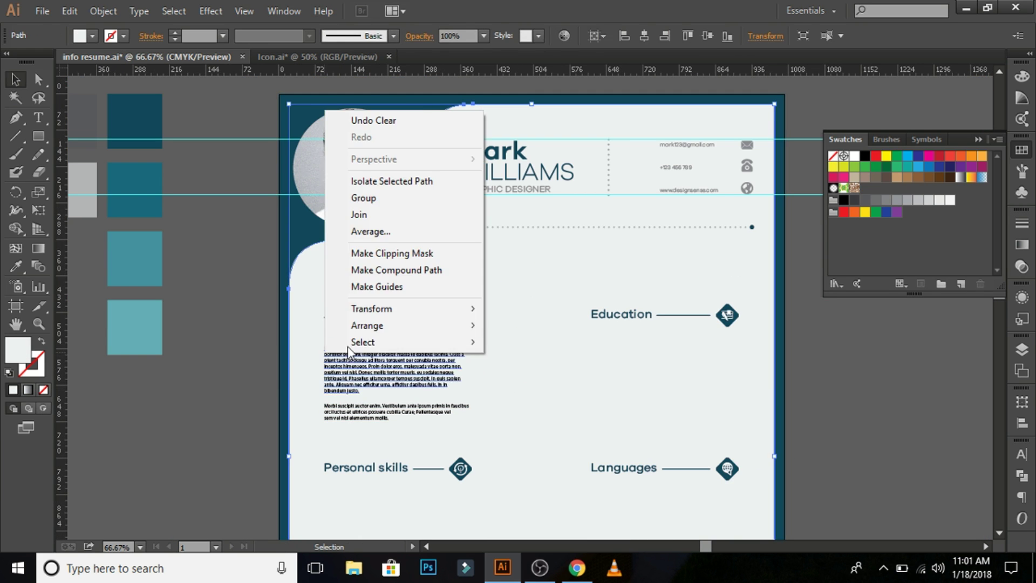
pyautogui.press('Escape')
pyautogui.keyDown('shift'); pyautogui.click(351, 413); pyautogui.keyUp('shift')
pyautogui.press('i')
pyautogui.click(86, 179)
pyautogui.click(24, 82)
pyautogui.doubleClick(18, 350)
pyautogui.click(585, 209)
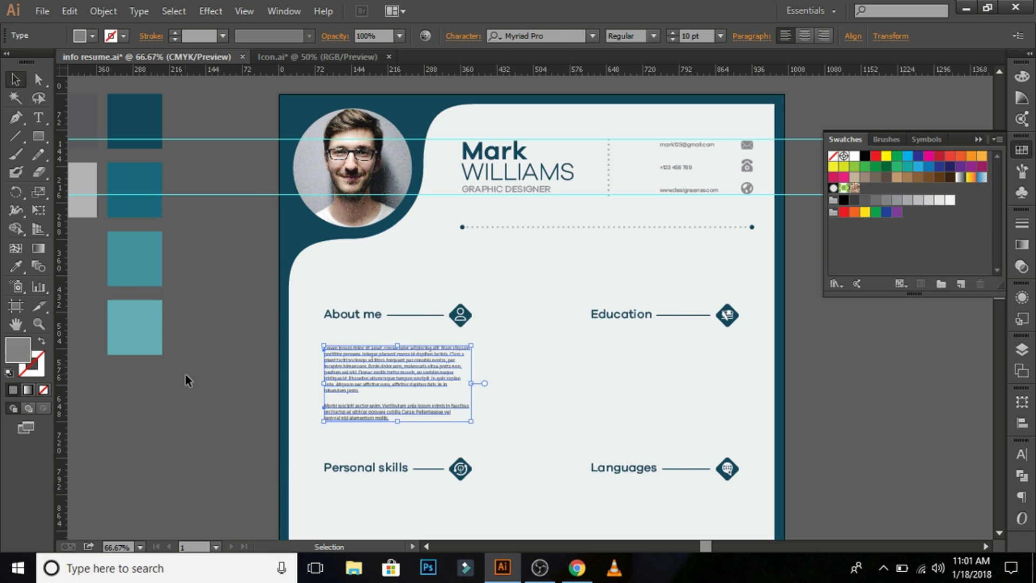
pyautogui.click(188, 381)
# Zoom back to 100% and check the second paragraph's placement.
pyautogui.hotkey('ctrl', '+')
pyautogui.scroll(-1, 530, 376)
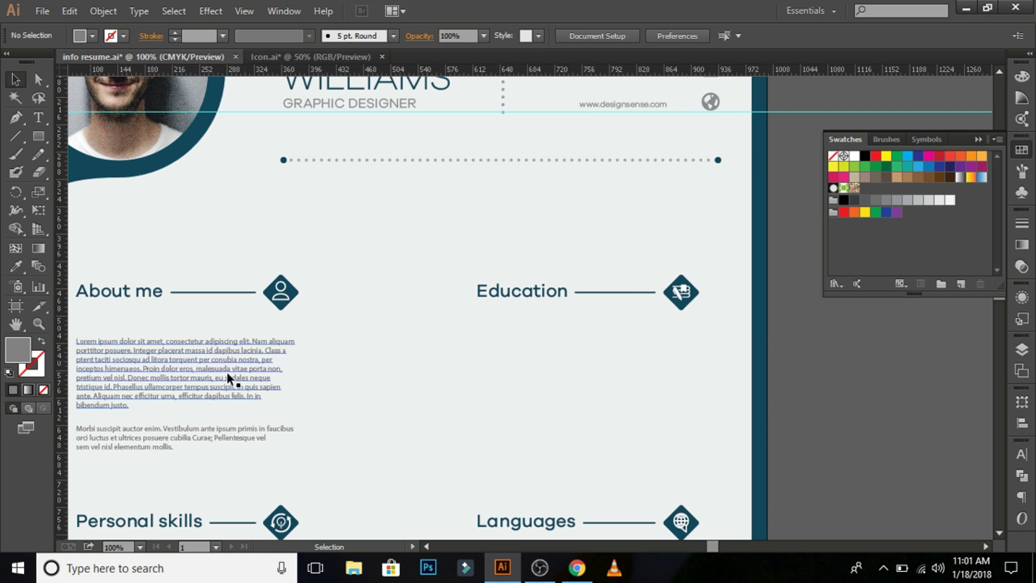
pyautogui.hscroll(-2, 298, 418)
pyautogui.click(270, 426)
pyautogui.click(410, 373)
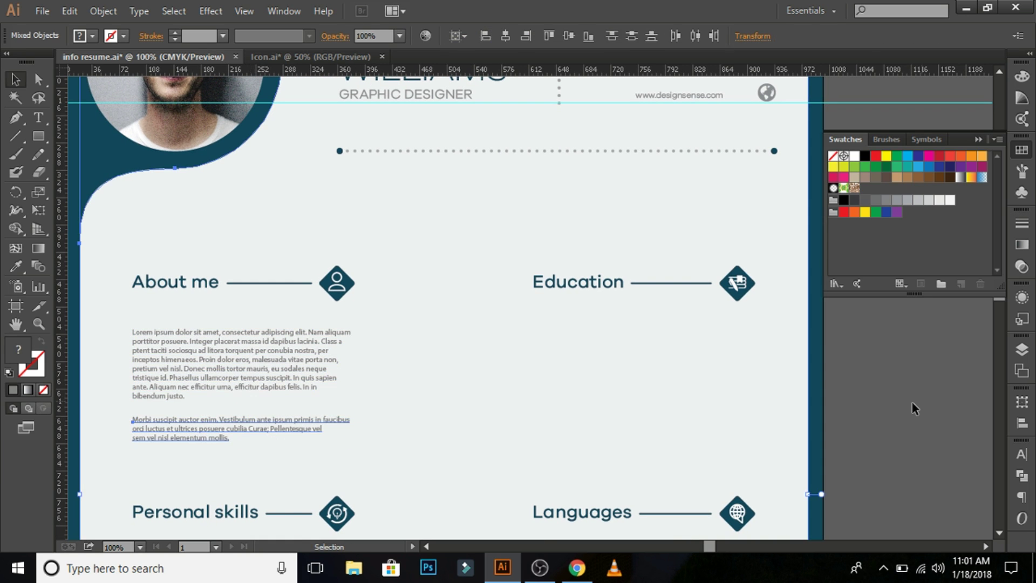
pyautogui.hscroll(2, 649, 337)
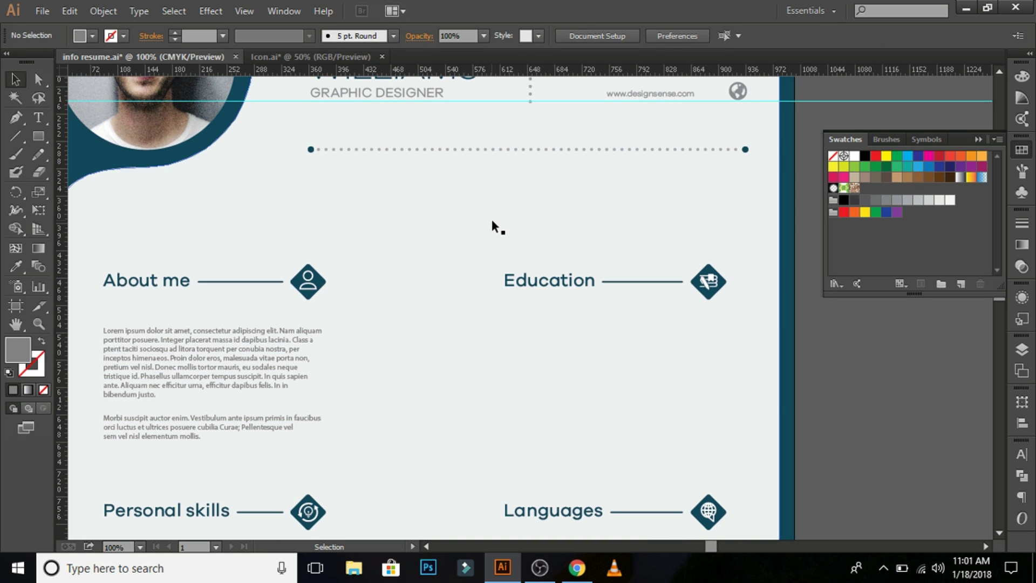
pyautogui.press('t')
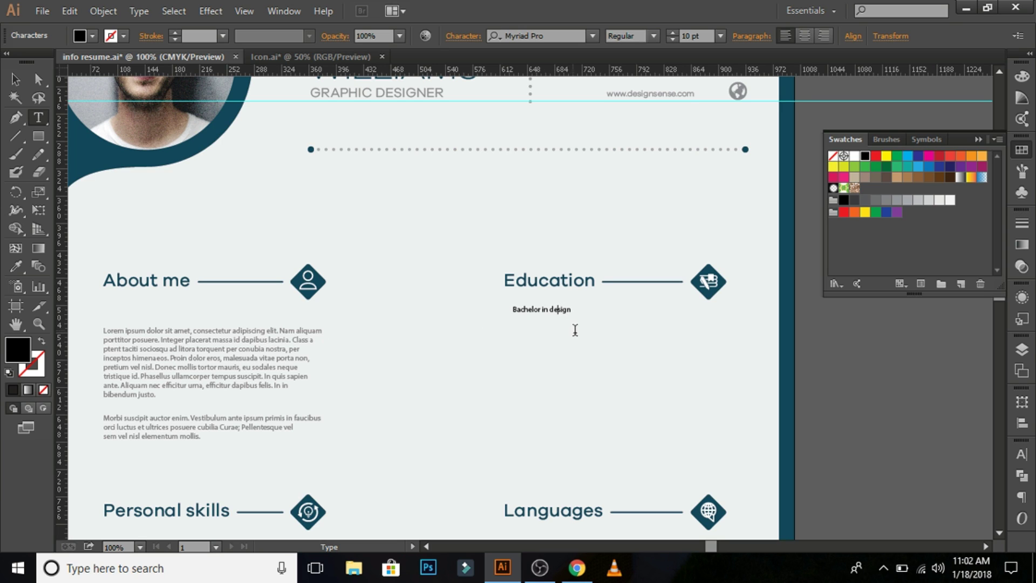
# Enlarge the Bachelor in Design text and set the About me paragraph in Galano Grotesque.
pyautogui.click(16, 80)
pyautogui.moveTo(573, 312); pyautogui.dragTo(595, 317)
pyautogui.click(250, 424)
pyautogui.click(559, 34)
pyautogui.write('gala')
pyautogui.click(597, 113)
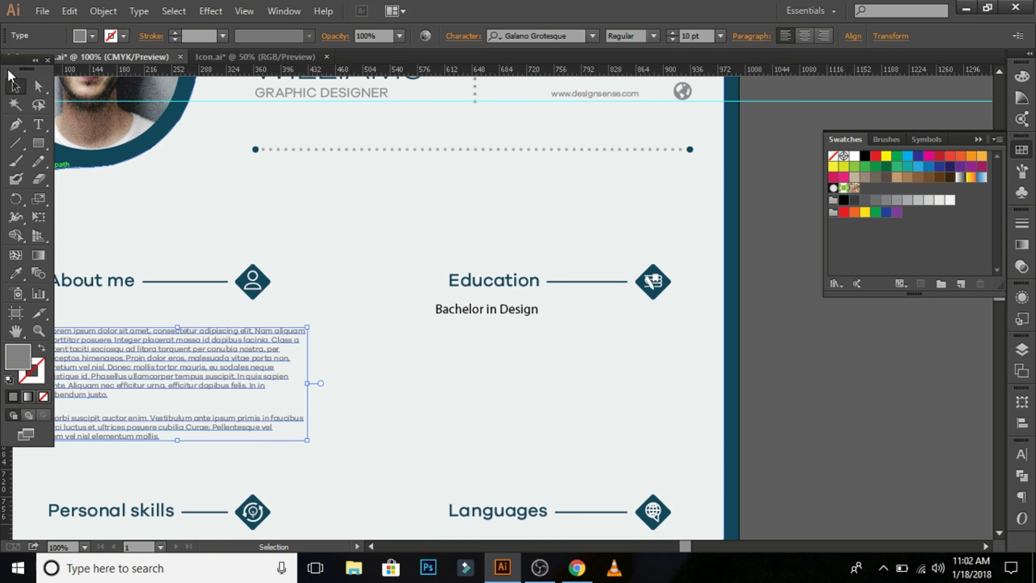
pyautogui.click(330, 254)
# Nudge the Bachelor in Design heading right and set it in Galano Grotesque SemiBold.
pyautogui.moveTo(444, 402)
pyautogui.mouseDown()
pyautogui.moveTo(460, 379)
pyautogui.moveTo(438, 376)
pyautogui.mouseUp()
pyautogui.moveTo(563, 290); pyautogui.dragTo(572, 292)
pyautogui.click(665, 357)
pyautogui.click(540, 283)
pyautogui.click(560, 36)
pyautogui.write('gala')
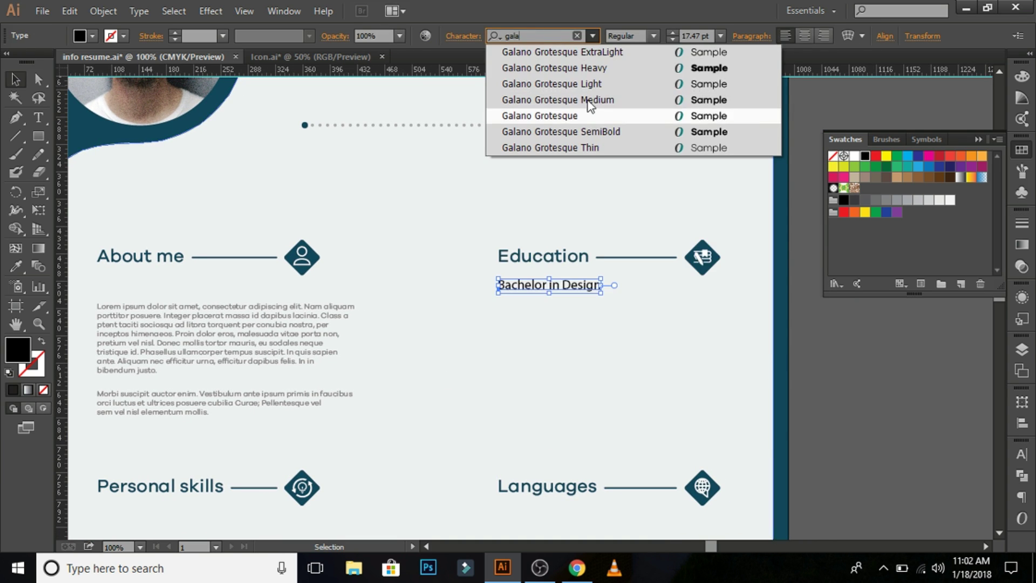
pyautogui.click(590, 104)
pyautogui.click(593, 35)
pyautogui.click(644, 159)
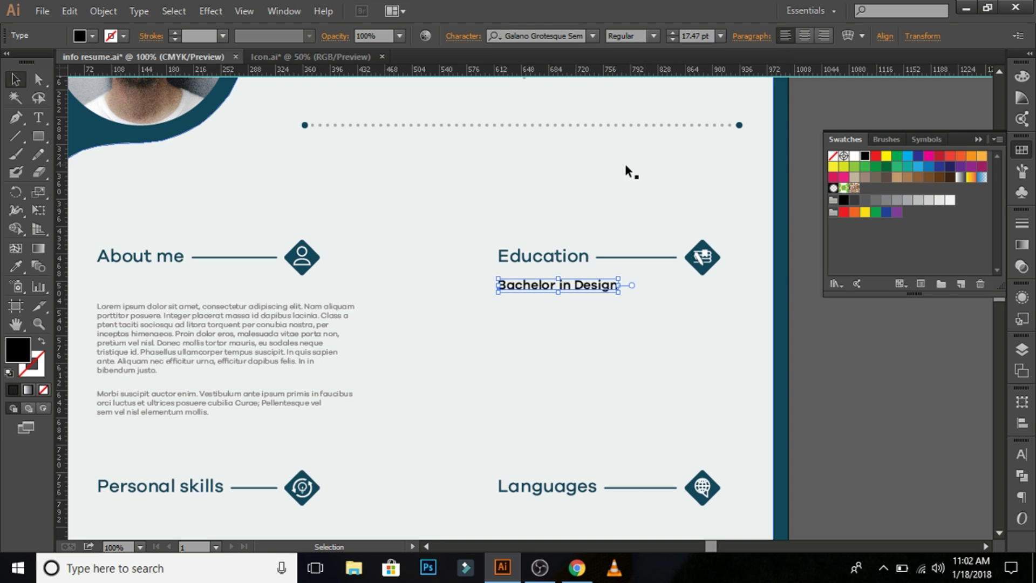
pyautogui.click(830, 414)
# Copy Shillington College from Icon.ai and place it under Bachelor in Design.
pyautogui.click(338, 57)
pyautogui.click(463, 447)
pyautogui.hotkey('ctrl', 'c')
pyautogui.click(224, 57)
pyautogui.hotkey('ctrl', 'v')
pyautogui.click(532, 309)
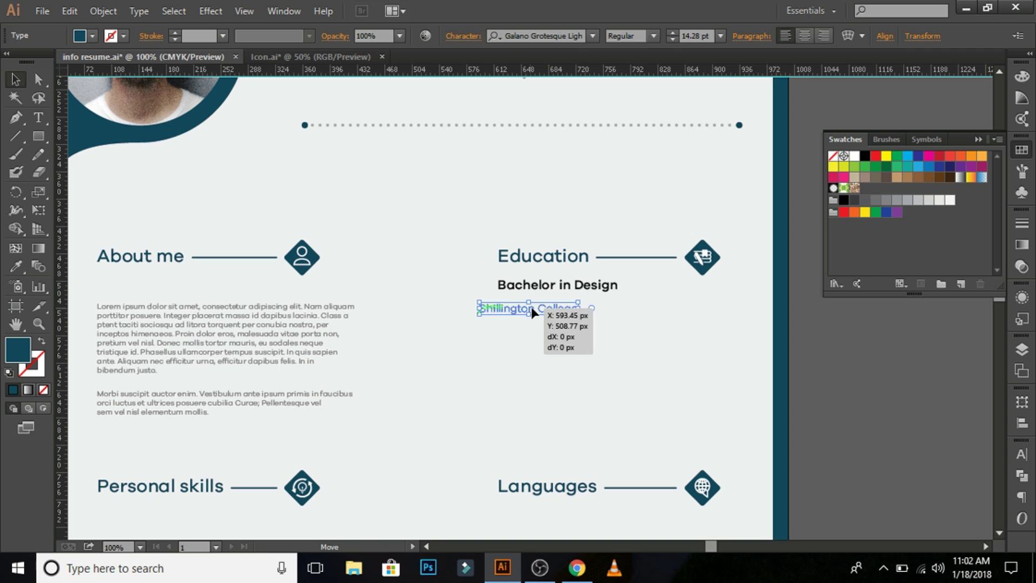
pyautogui.click(556, 285)
pyautogui.moveTo(531, 307); pyautogui.dragTo(558, 305)
# Set the Bachelor in Design heading to 21 pt.
pyautogui.click(722, 36)
pyautogui.click(739, 223)
pyautogui.click(557, 322)
pyautogui.click(696, 354)
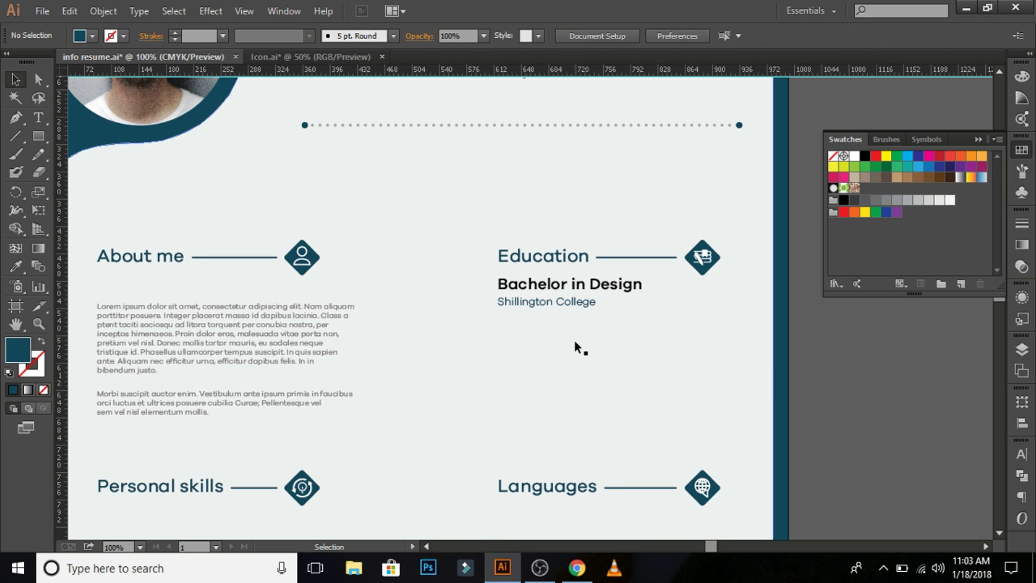
# Copy the first About me paragraph under Education and highlight its extra sentences.
pyautogui.moveTo(236, 404); pyautogui.dragTo(636, 345)
pyautogui.hotkey('ctrl', 'z')
pyautogui.moveTo(251, 343); pyautogui.dragTo(641, 359)
pyautogui.doubleClick(555, 383)
pyautogui.moveTo(556, 385)
pyautogui.mouseDown()
pyautogui.moveTo(507, 356)
pyautogui.moveTo(574, 349)
pyautogui.mouseUp()
# Trim the copied description, duplicate the entry below, and retype its heading as Master in Graphic Design.
pyautogui.press('BackSpace')
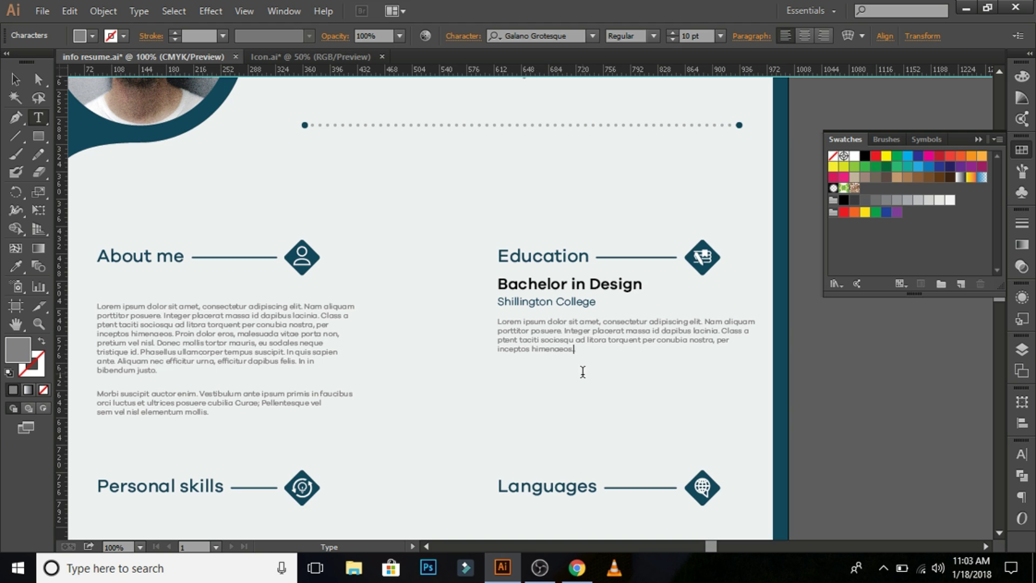
pyautogui.click(15, 79)
pyautogui.scroll(-1, 829, 377)
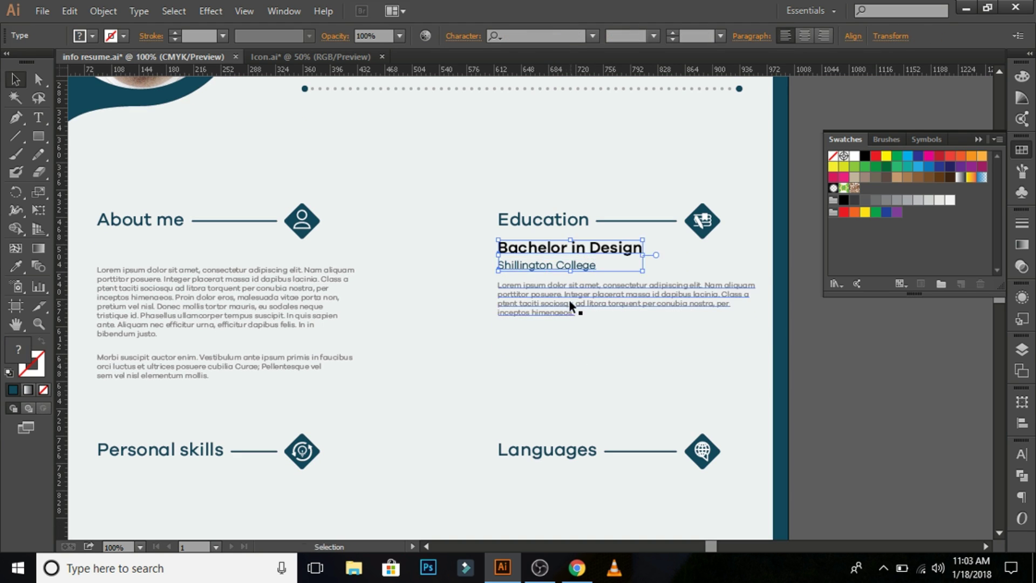
pyautogui.moveTo(576, 277)
pyautogui.mouseDown()
pyautogui.moveTo(576, 357)
pyautogui.moveTo(577, 348)
pyautogui.mouseUp()
pyautogui.press('t')
pyautogui.moveTo(643, 341); pyautogui.dragTo(499, 342)
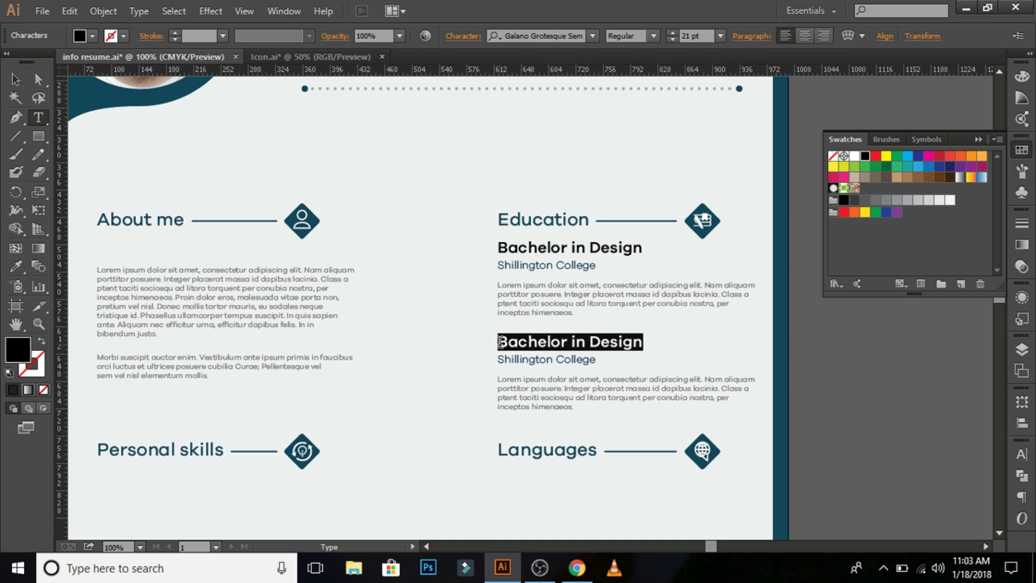
pyautogui.write('Mast')
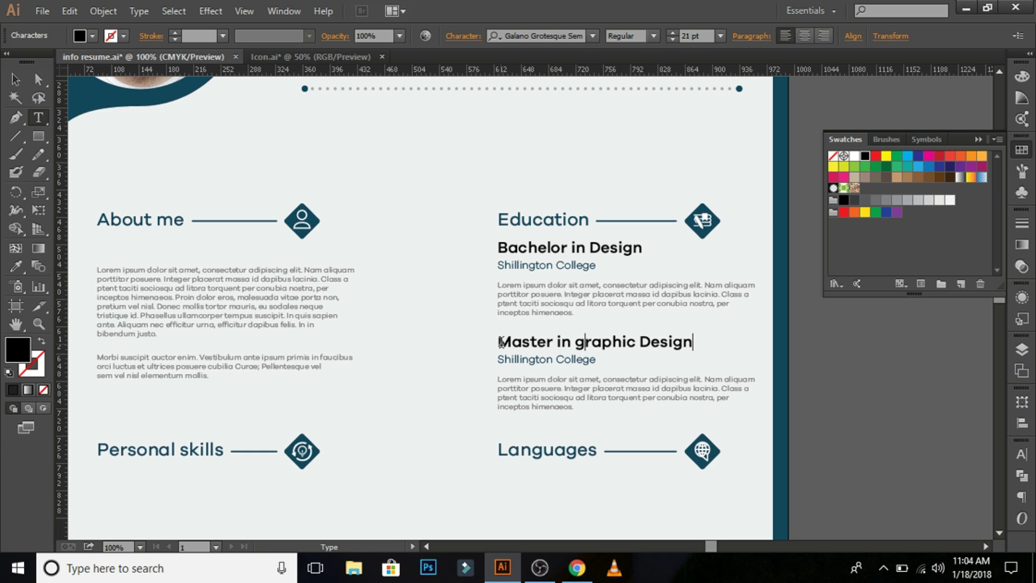
# Replace the duplicate Shillington College line with Lincoln University copied from Icon.ai.
pyautogui.click(15, 79)
pyautogui.click(546, 359)
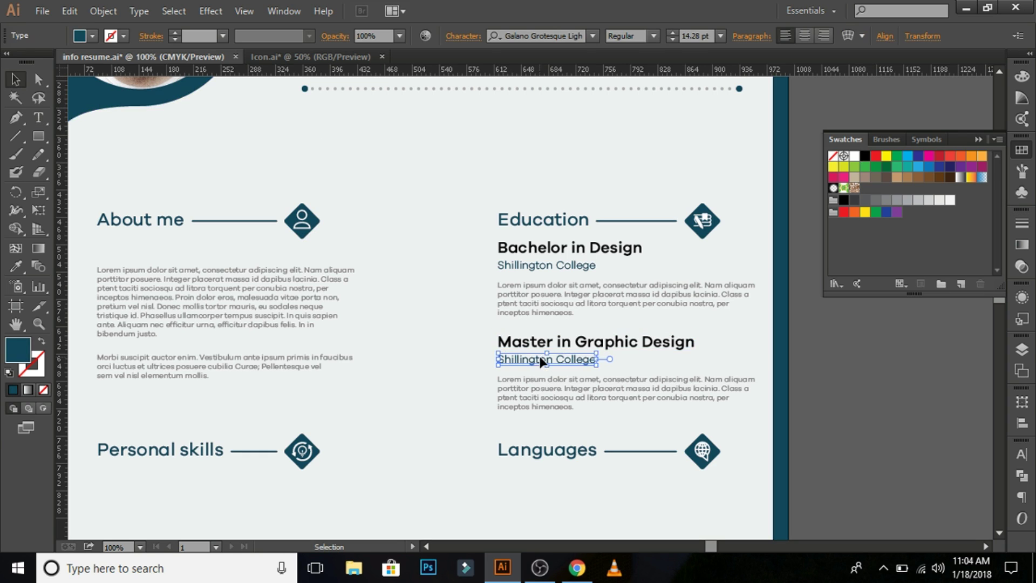
pyautogui.hotkey('ctrl', 'Tab')
pyautogui.click(540, 451)
pyautogui.click(194, 57)
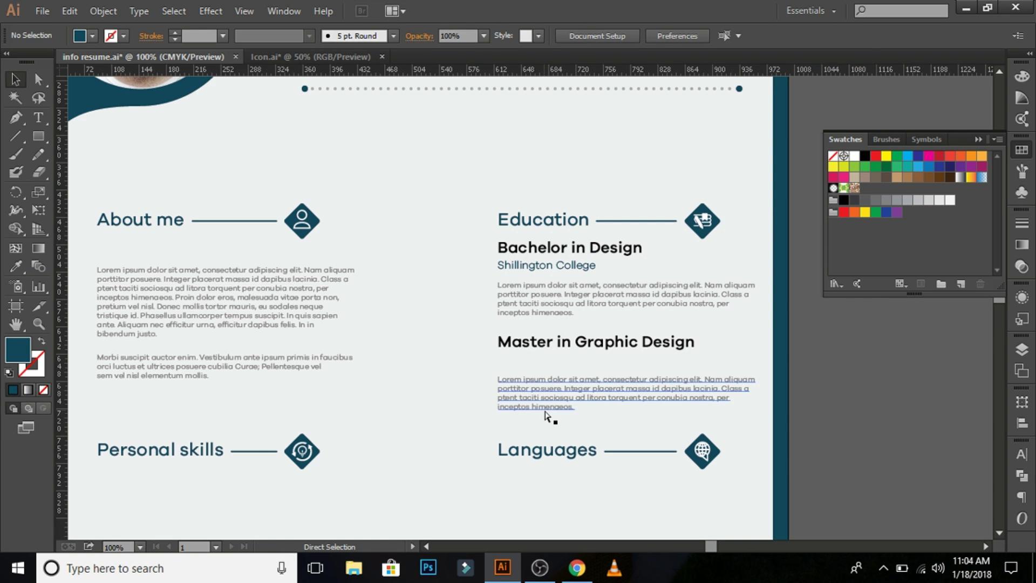
pyautogui.hotkey('ctrl', 'v')
pyautogui.moveTo(535, 358); pyautogui.dragTo(507, 357)
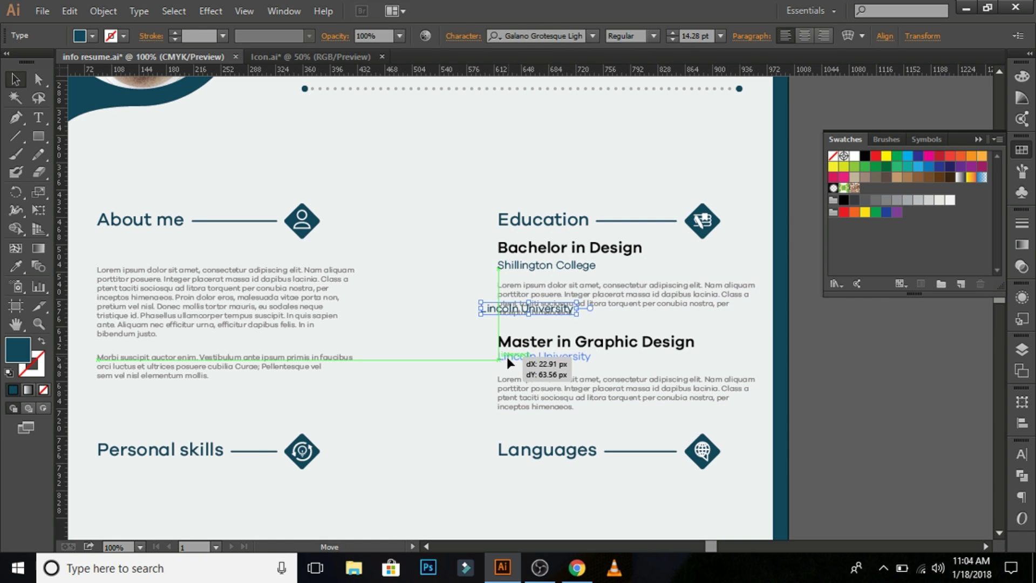
pyautogui.click(830, 432)
# Give the Education headings a smaller font size.
pyautogui.scroll(-1, 830, 432)
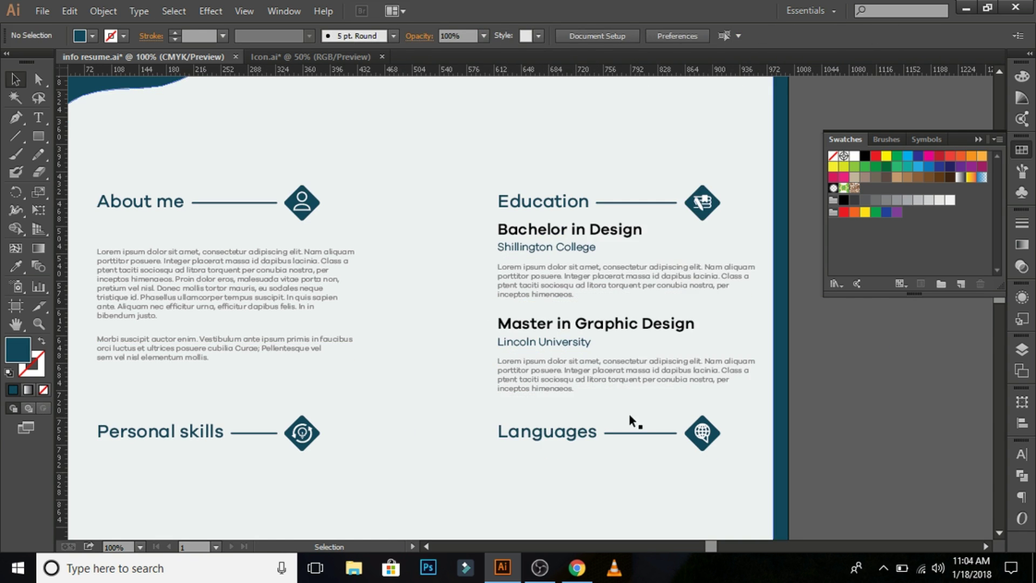
pyautogui.click(572, 235)
pyautogui.click(720, 36)
pyautogui.click(741, 209)
pyautogui.click(826, 366)
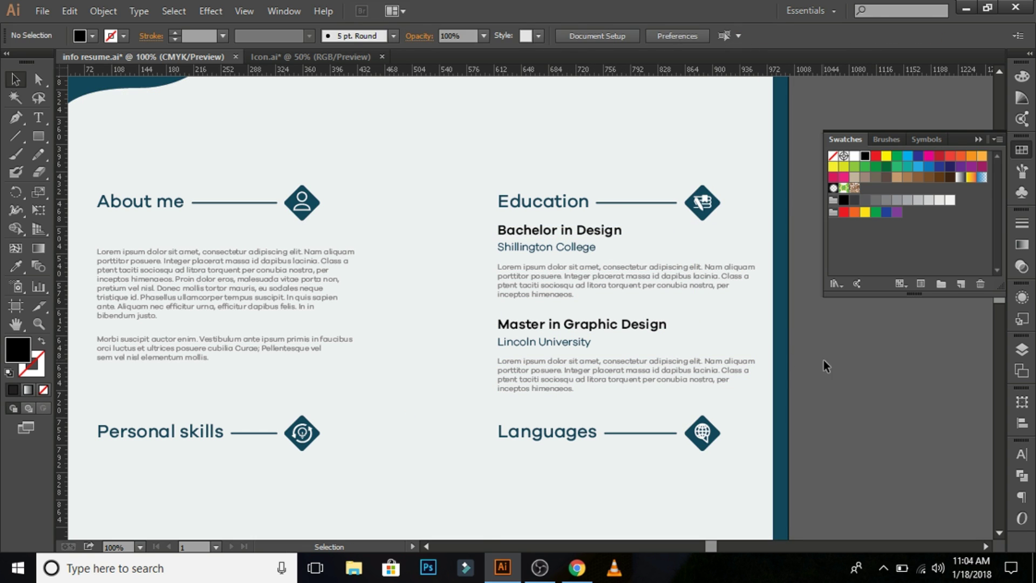
pyautogui.click(546, 247)
pyautogui.hotkey('ctrl', '-')
pyautogui.scroll(-3, 526, 390)
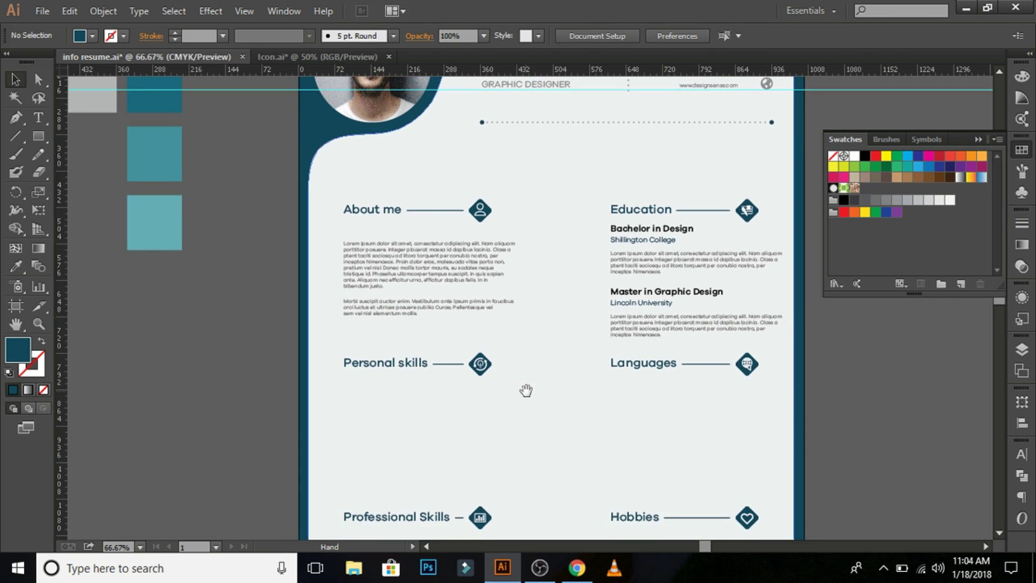
pyautogui.scroll(-1, 531, 400)
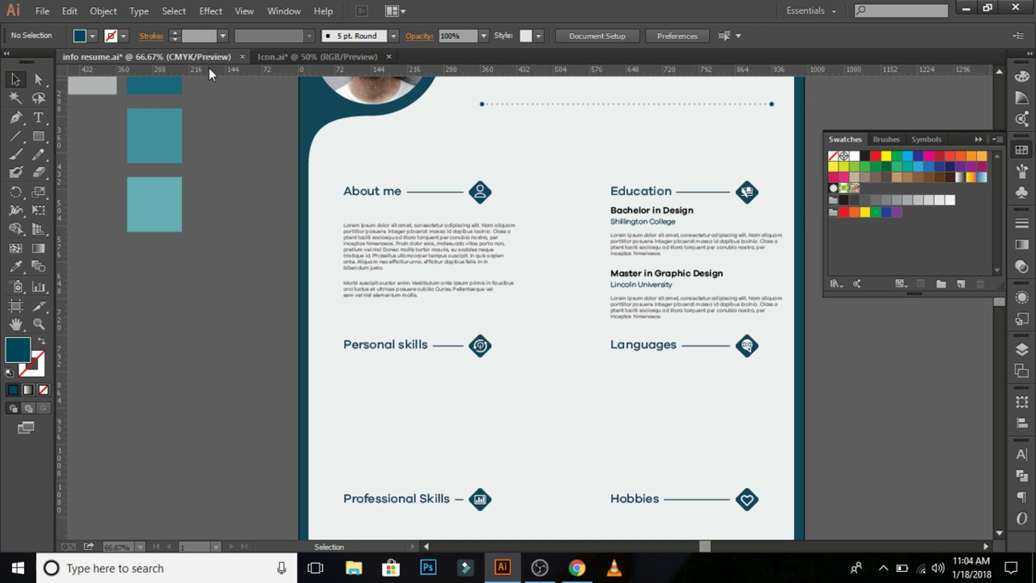
# Type Sociability, duplicate it three times, and rename the copies Punctuality, Creativity and Positivity.
pyautogui.press('t')
pyautogui.write('Sociability')
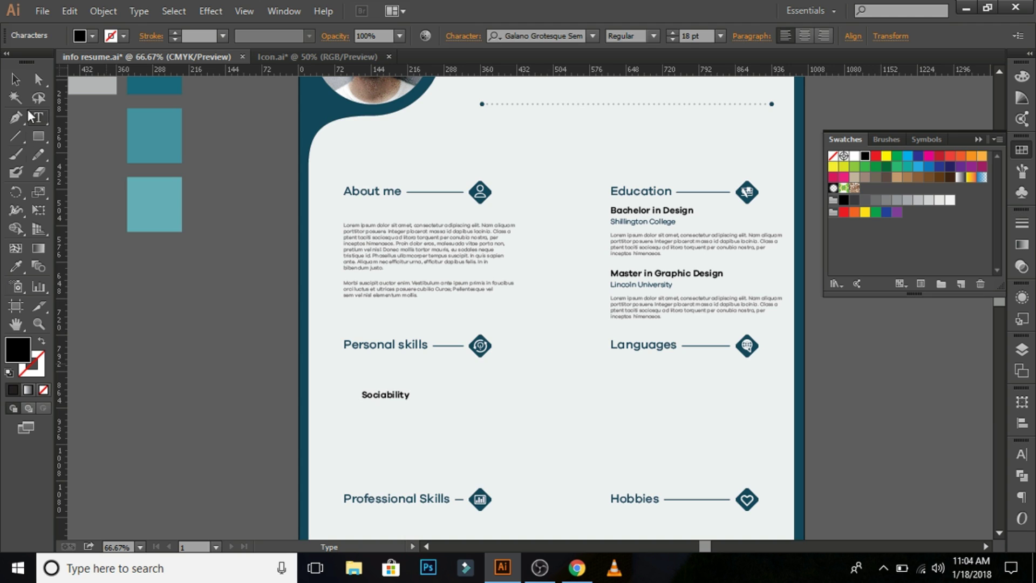
pyautogui.press('v')
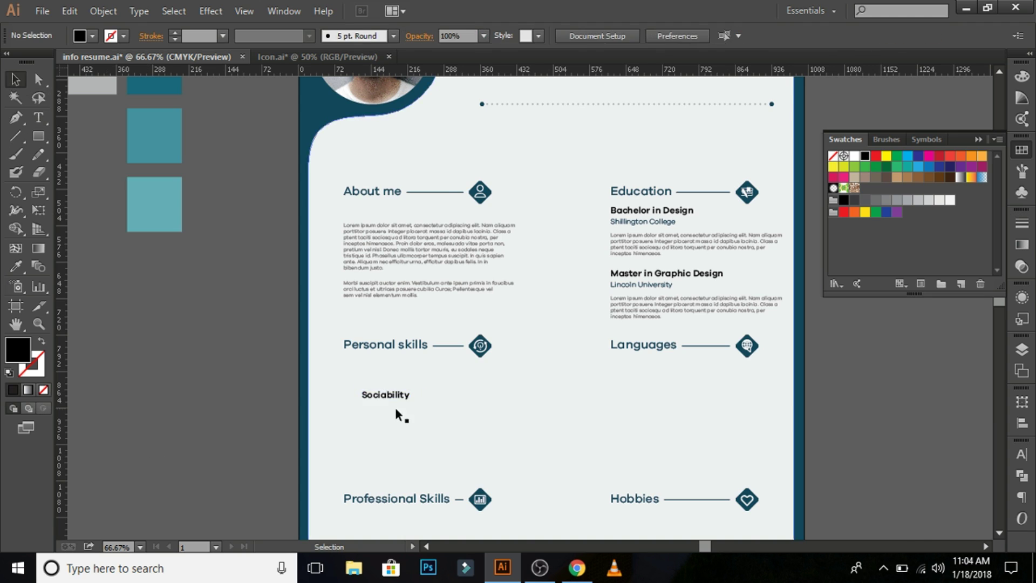
pyautogui.keyDown('alt'); pyautogui.scroll(1, 397, 417); pyautogui.keyUp('alt')
pyautogui.scroll(-1, 398, 416)
pyautogui.click(365, 346)
pyautogui.hotkey('ctrl', 'd')
pyautogui.hotkey('ctrl', 'd')
pyautogui.click(379, 376)
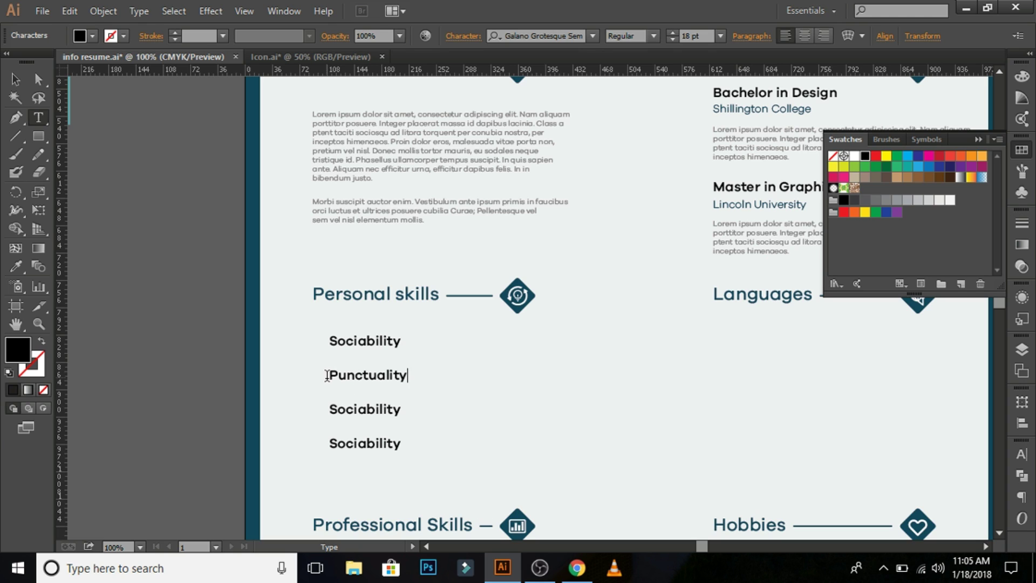
pyautogui.moveTo(404, 412); pyautogui.dragTo(338, 415)
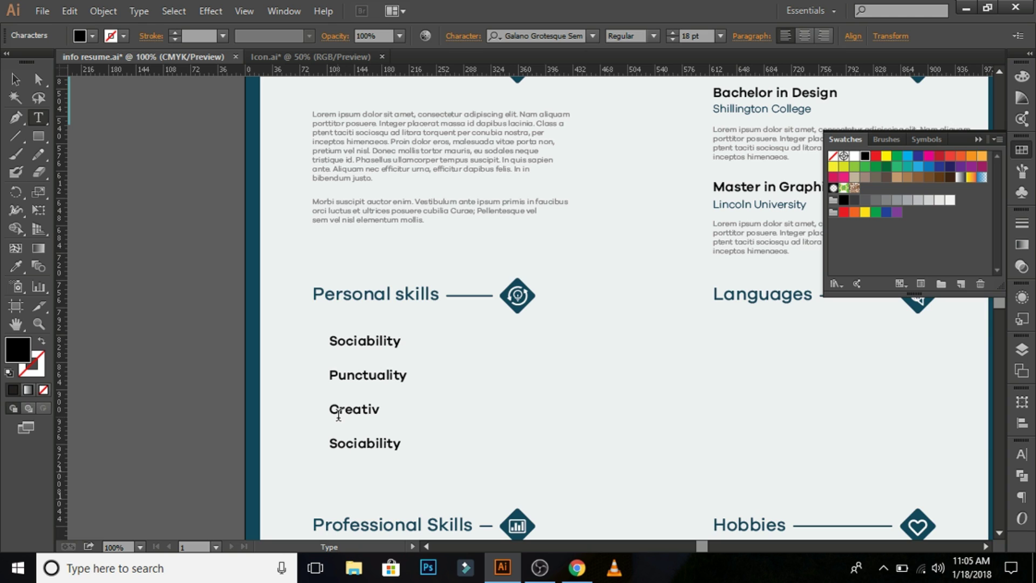
pyautogui.moveTo(400, 443); pyautogui.dragTo(331, 439)
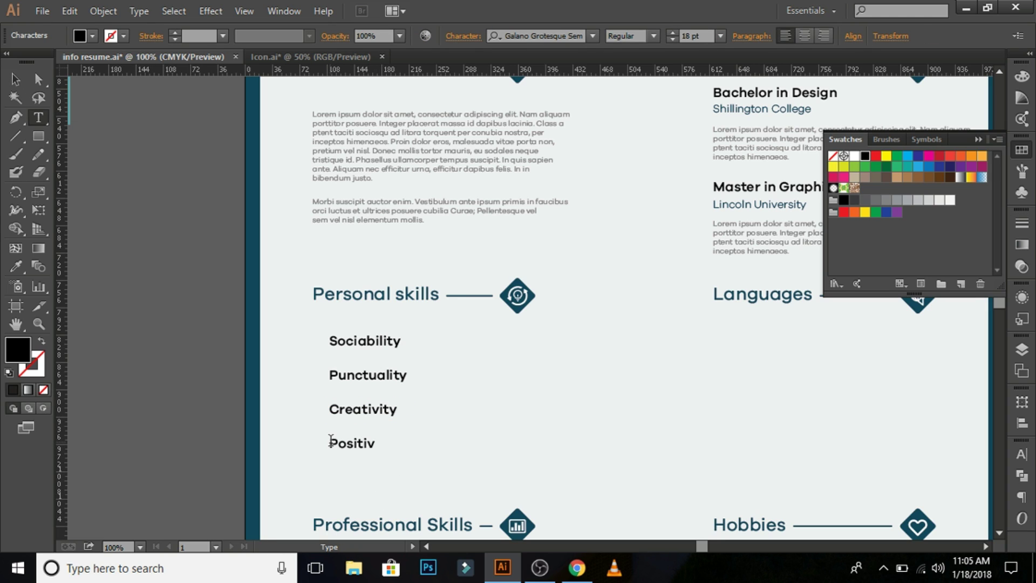
pyautogui.press('Escape')
# Set the four skills in Galano Grotesque Regular, nudge them right, and draw a small square beside Sociability.
pyautogui.click(366, 377)
pyautogui.click(593, 36)
pyautogui.click(661, 127)
pyautogui.click(593, 36)
pyautogui.click(539, 155)
pyautogui.moveTo(372, 340); pyautogui.dragTo(384, 340)
pyautogui.click(294, 468)
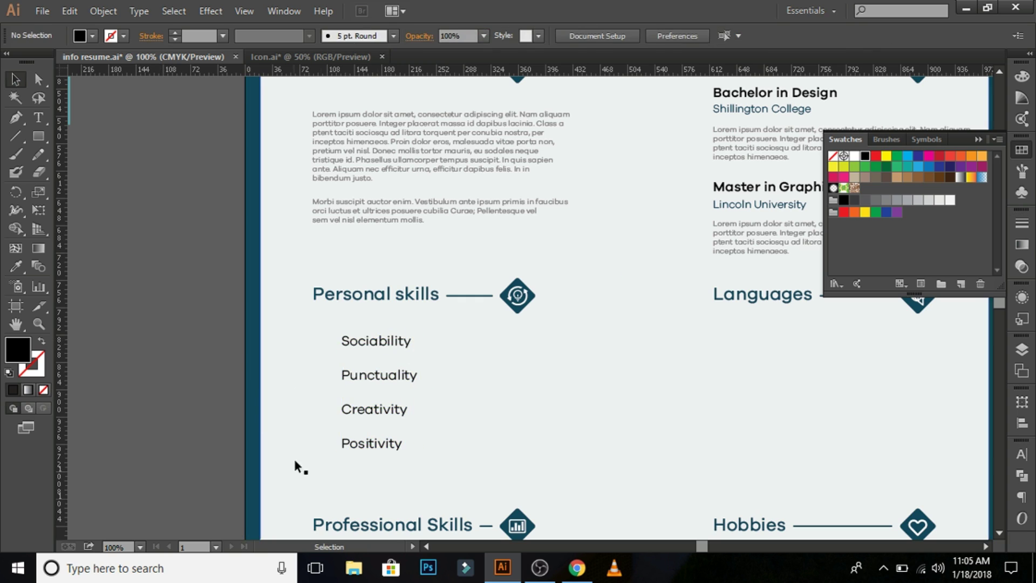
pyautogui.click(38, 136)
pyautogui.moveTo(272, 317); pyautogui.dragTo(291, 337)
# Turn a square into an unfilled right-pointing chevron with a 3 pt outline beside Sociability.
pyautogui.click(271, 338)
pyautogui.press('Delete')
pyautogui.click(43, 390)
pyautogui.click(175, 32)
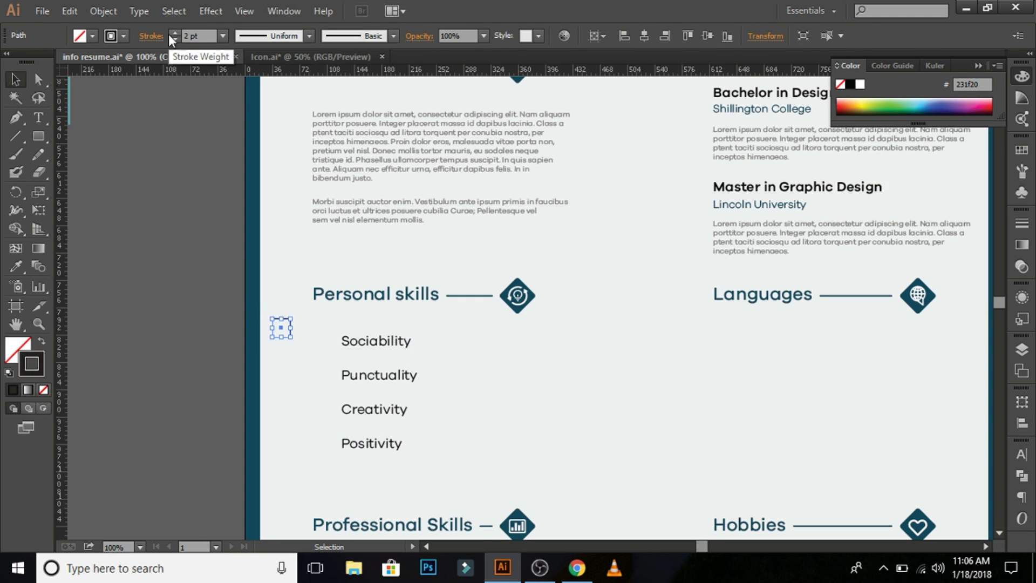
pyautogui.moveTo(294, 313); pyautogui.dragTo(300, 325)
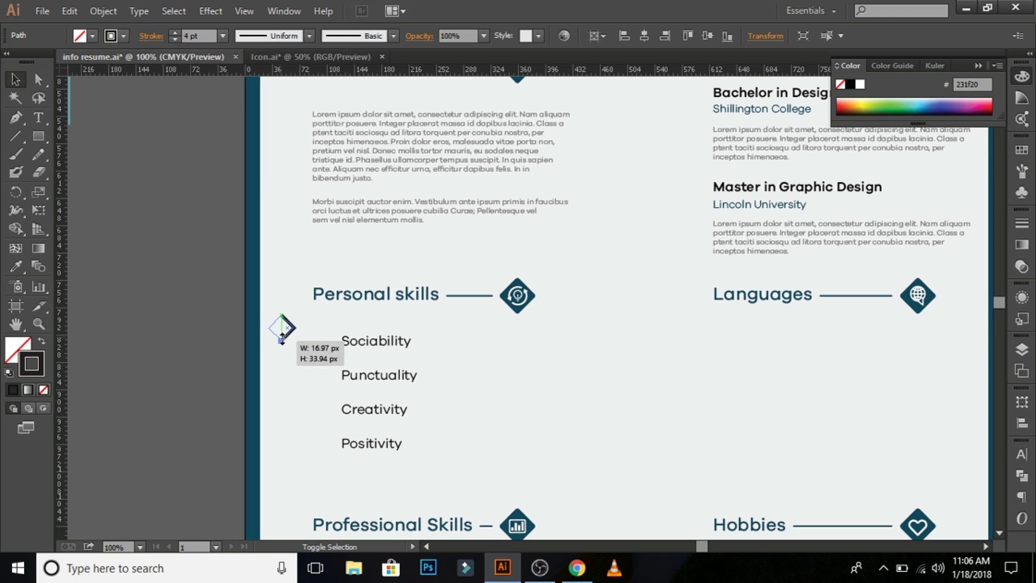
pyautogui.moveTo(282, 340); pyautogui.dragTo(281, 340)
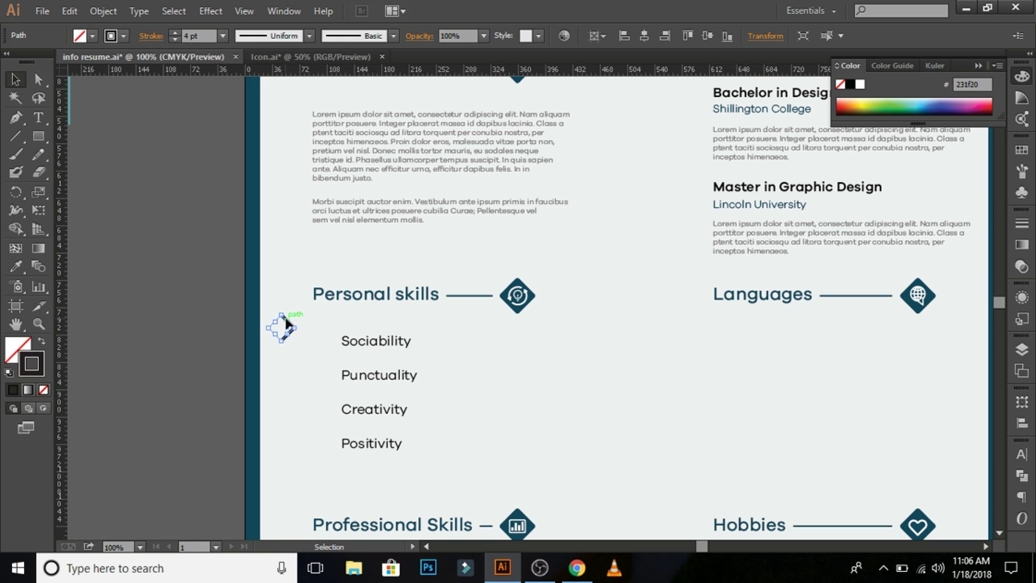
pyautogui.hotkey('ctrl', '+')
pyautogui.hotkey('ctrl', '+')
pyautogui.hotkey('ctrl', '+')
pyautogui.moveTo(328, 338)
pyautogui.mouseDown()
pyautogui.moveTo(348, 351)
pyautogui.moveTo(268, 265)
pyautogui.mouseUp()
pyautogui.scroll(-2, 278, 387)
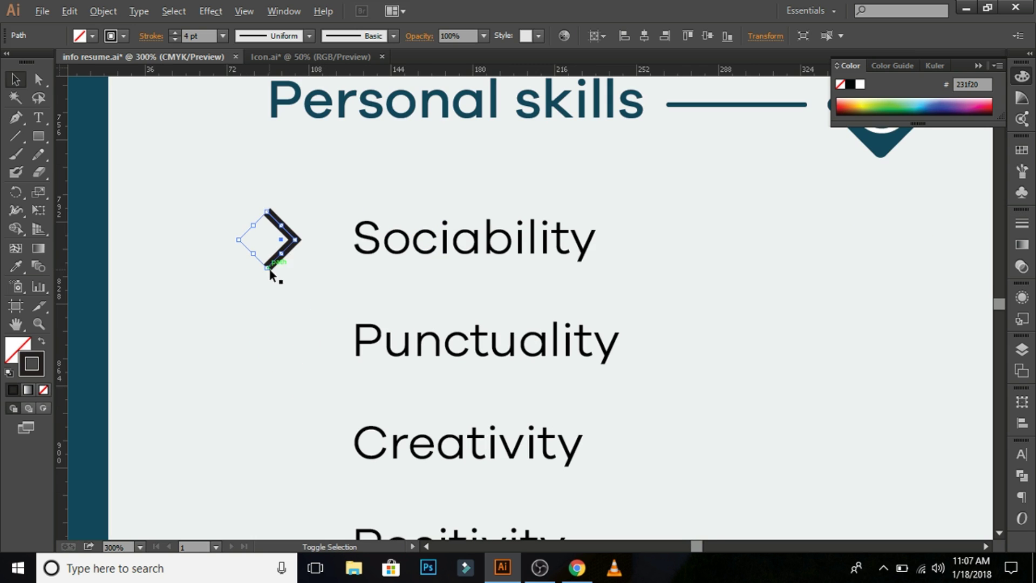
pyautogui.hotkey('ctrl', '-')
pyautogui.click(174, 39)
pyautogui.click(305, 238)
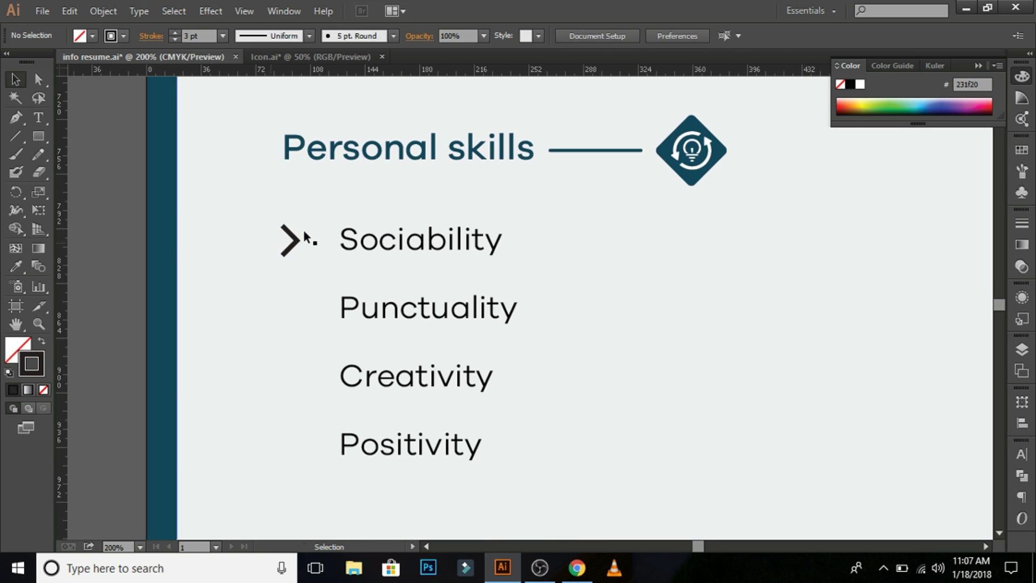
# Copy the chevron down beside Punctuality, Creativity and Positivity, and center Punctuality on its chevron.
pyautogui.moveTo(290, 322); pyautogui.dragTo(290, 322)
pyautogui.hotkey('ctrl', 'd')
pyautogui.hotkey('ctrl', 'd')
pyautogui.click(421, 240)
pyautogui.keyDown('shift'); pyautogui.click(292, 238); pyautogui.keyUp('shift')
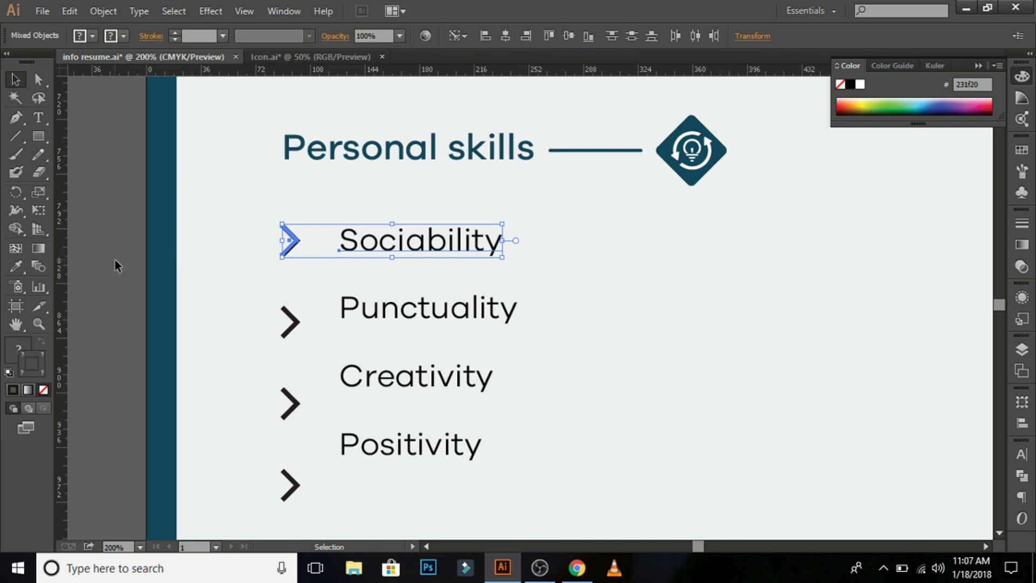
pyautogui.scroll(-3, 115, 263)
pyautogui.click(426, 238)
pyautogui.keyDown('shift'); pyautogui.click(286, 263); pyautogui.keyUp('shift')
pyautogui.click(570, 36)
# Vertically center Creativity and Positivity on their chevrons.
pyautogui.click(416, 307)
pyautogui.keyDown('shift'); pyautogui.click(290, 331); pyautogui.keyUp('shift')
pyautogui.click(569, 36)
pyautogui.click(410, 377)
pyautogui.keyDown('shift'); pyautogui.click(297, 414); pyautogui.keyUp('shift')
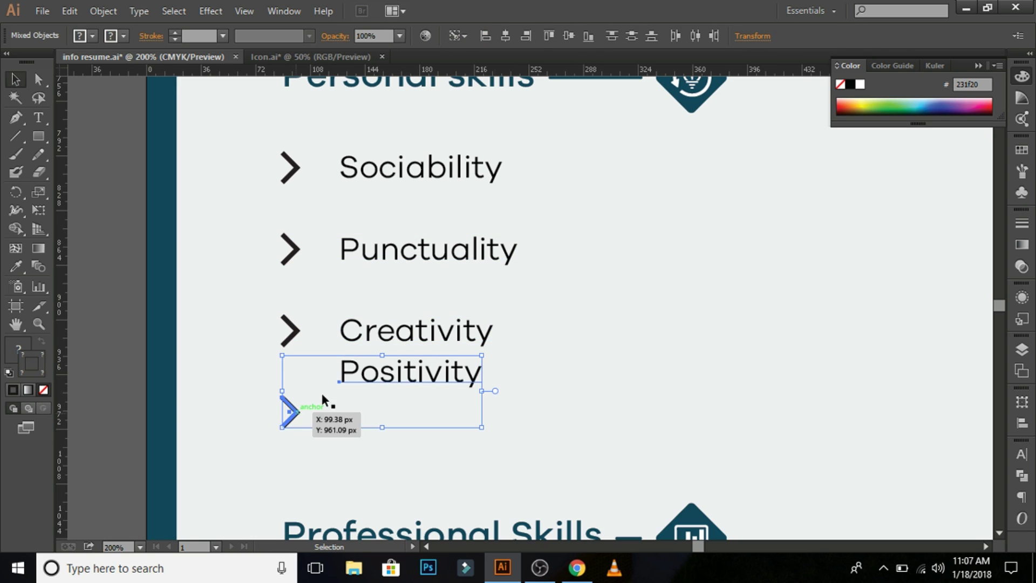
pyautogui.click(569, 36)
# Select the four skill text lines together, then bring the colour swatches back.
pyautogui.hotkey('ctrl', '-')
pyautogui.click(410, 304)
pyautogui.keyDown('shift'); pyautogui.click(427, 344); pyautogui.keyUp('shift')
pyautogui.keyDown('shift'); pyautogui.click(411, 386); pyautogui.keyUp('shift')
pyautogui.keyDown('shift'); pyautogui.click(442, 426); pyautogui.keyUp('shift')
pyautogui.hotkey('ctrl', '-')
pyautogui.hotkey('ctrl', '-')
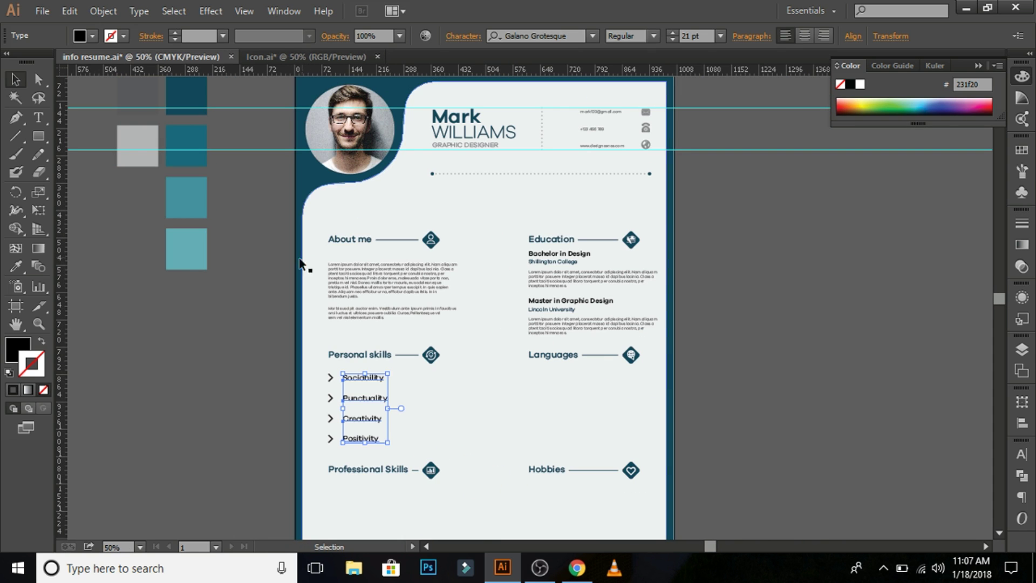
pyautogui.click(1022, 149)
pyautogui.click(504, 423)
pyautogui.hotkey('ctrl', '+')
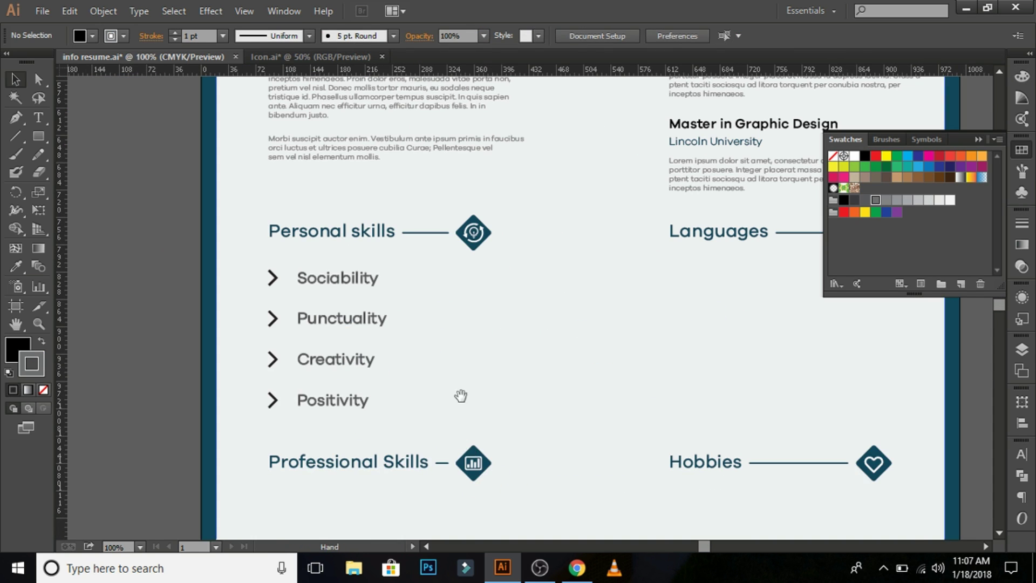
pyautogui.hscroll(1, 335, 302)
# Set the Sociability text's stroke to None and collapse the swatch collection.
pyautogui.click(333, 286)
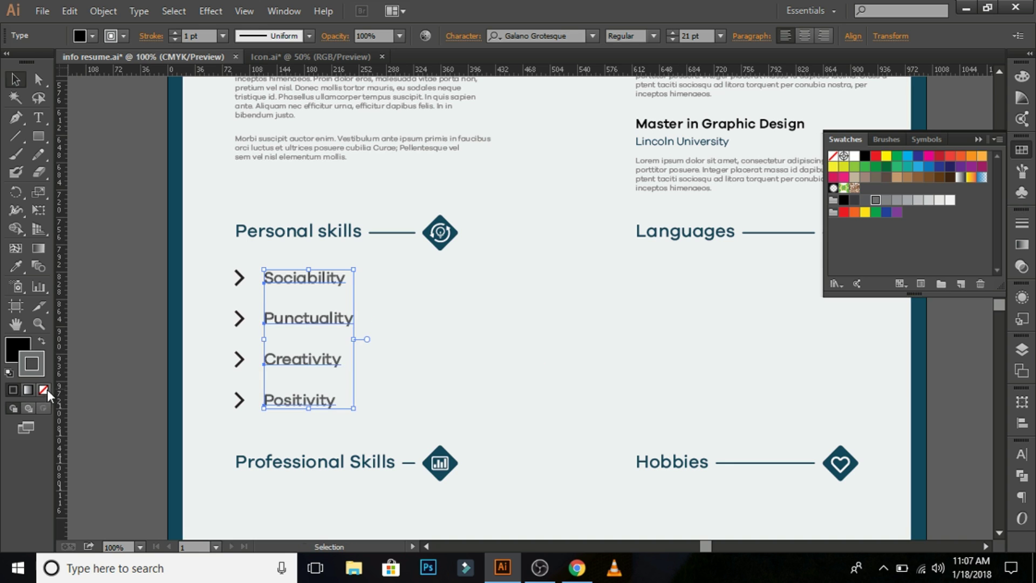
pyautogui.click(43, 390)
pyautogui.hotkey('ctrl', '-')
pyautogui.scroll(1, 901, 135)
pyautogui.click(1022, 150)
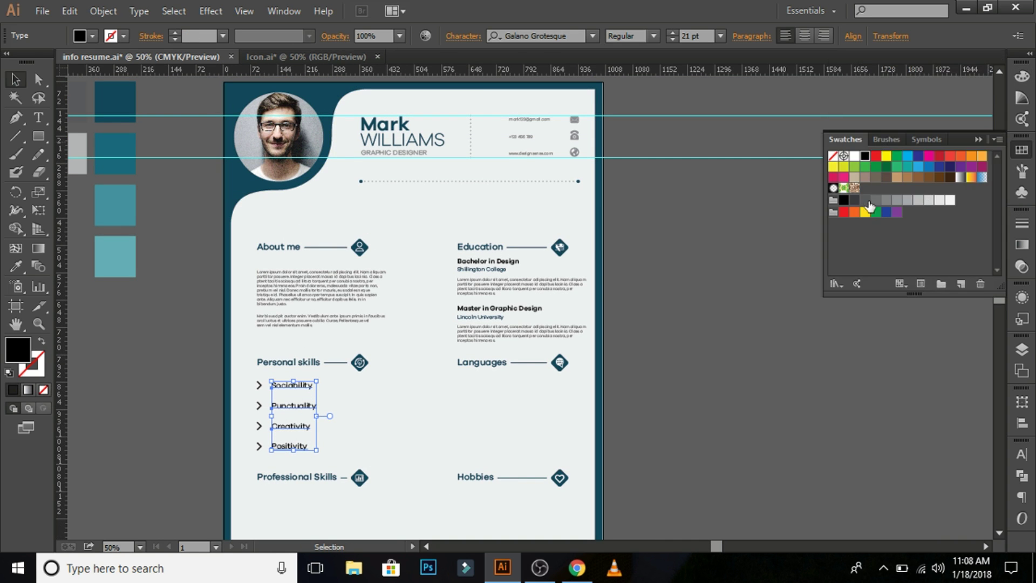
pyautogui.click(980, 140)
pyautogui.click(180, 405)
pyautogui.hscroll(1, 270, 431)
# Expand the four chevron strokes into shapes and fill them with the heading's dark teal.
pyautogui.click(223, 385)
pyautogui.keyDown('shift'); pyautogui.click(223, 406); pyautogui.keyUp('shift')
pyautogui.keyDown('shift'); pyautogui.click(223, 426); pyautogui.keyUp('shift')
pyautogui.keyDown('shift'); pyautogui.click(224, 446); pyautogui.keyUp('shift')
pyautogui.click(13, 390)
pyautogui.click(103, 11)
pyautogui.click(116, 130)
pyautogui.click(480, 365)
pyautogui.press('i')
pyautogui.click(244, 246)
pyautogui.press('v')
pyautogui.click(394, 423)
# Resize Bachelor in Design to 15 pt and Shillington College to 8 pt.
pyautogui.hotkey('ctrl', '1')
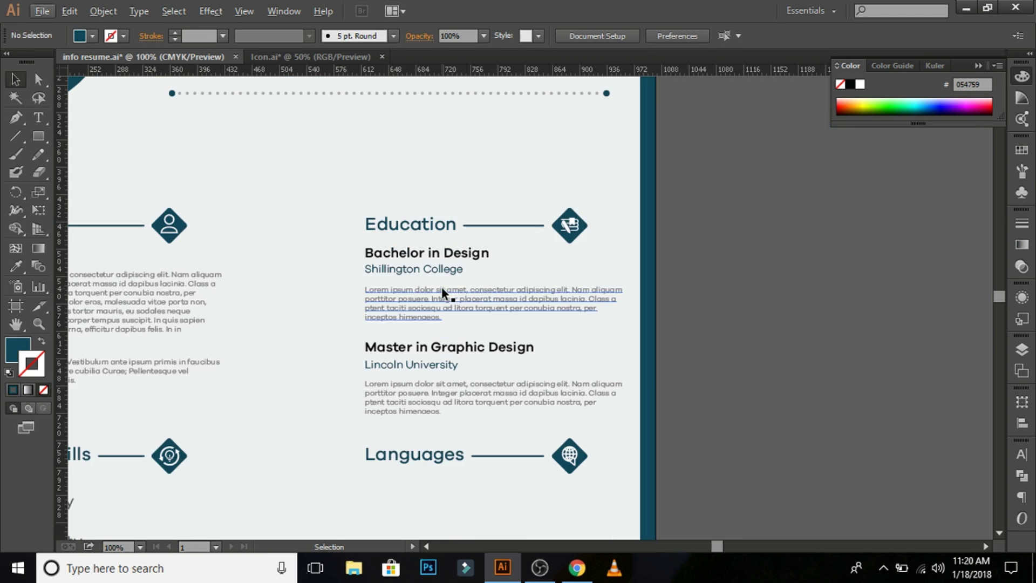
pyautogui.scroll(1, 442, 293)
pyautogui.click(411, 271)
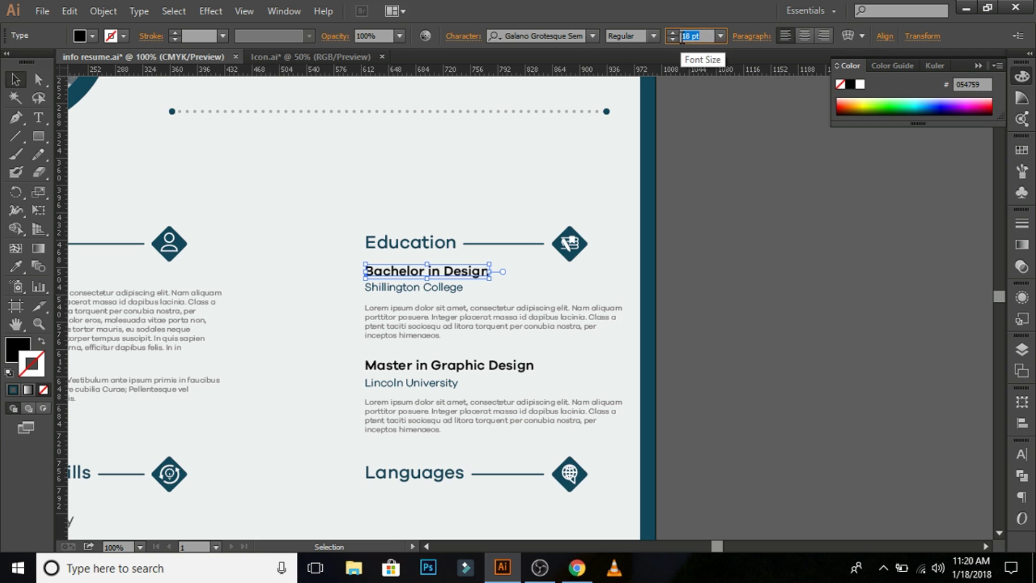
pyautogui.press('Return')
pyautogui.click(448, 289)
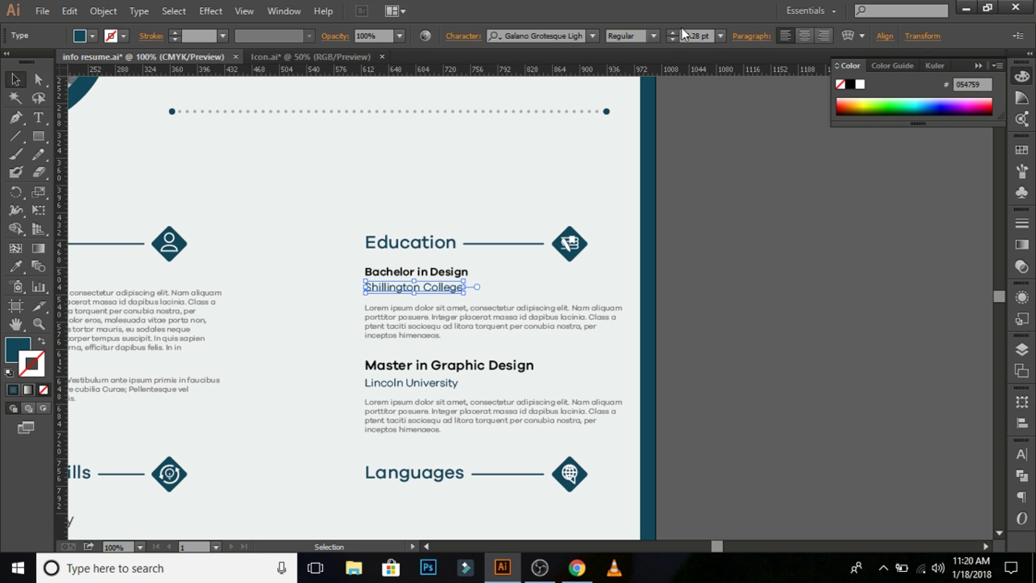
pyautogui.press('Return')
pyautogui.click(628, 250)
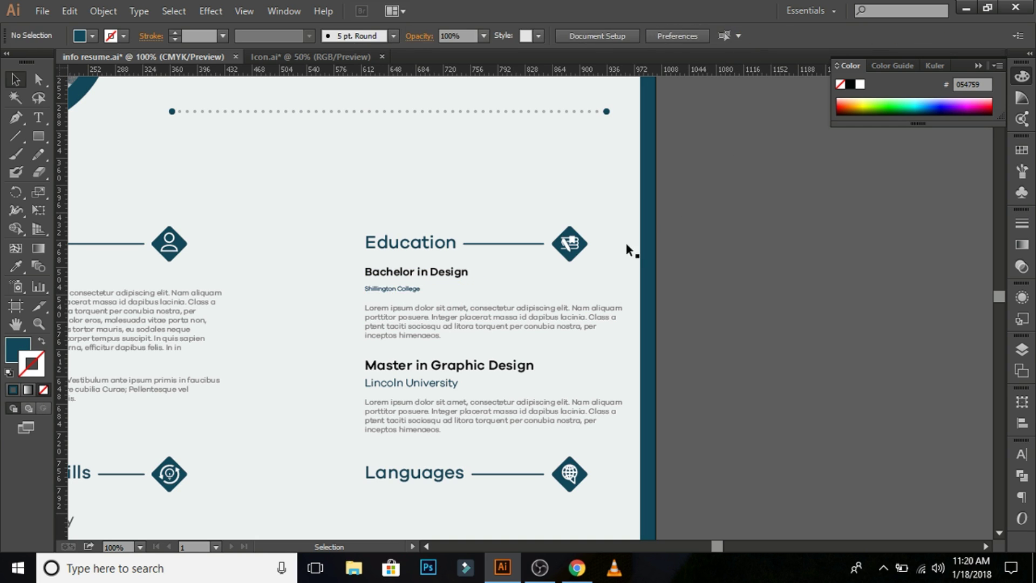
# Match Lincoln University to Shillington College's style and Master in Graphic Design to Bachelor's.
pyautogui.click(418, 382)
pyautogui.press('i')
pyautogui.click(393, 288)
pyautogui.click(15, 81)
pyautogui.click(508, 370)
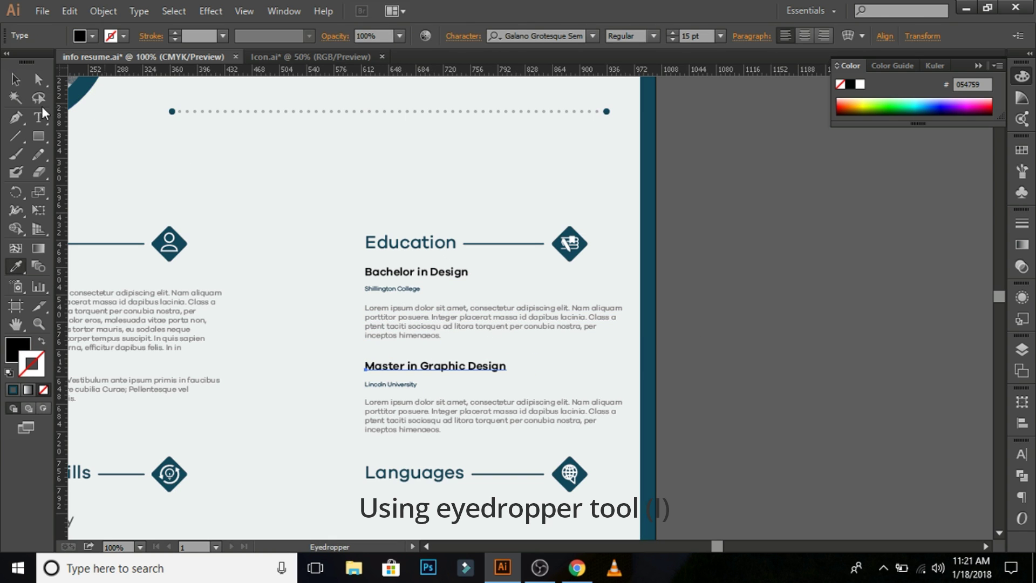
pyautogui.click(15, 79)
pyautogui.click(435, 366)
# Move the Bachelor title and college down slightly, and nudge the Master entry down.
pyautogui.click(403, 290)
pyautogui.hotkey('ctrl', '+')
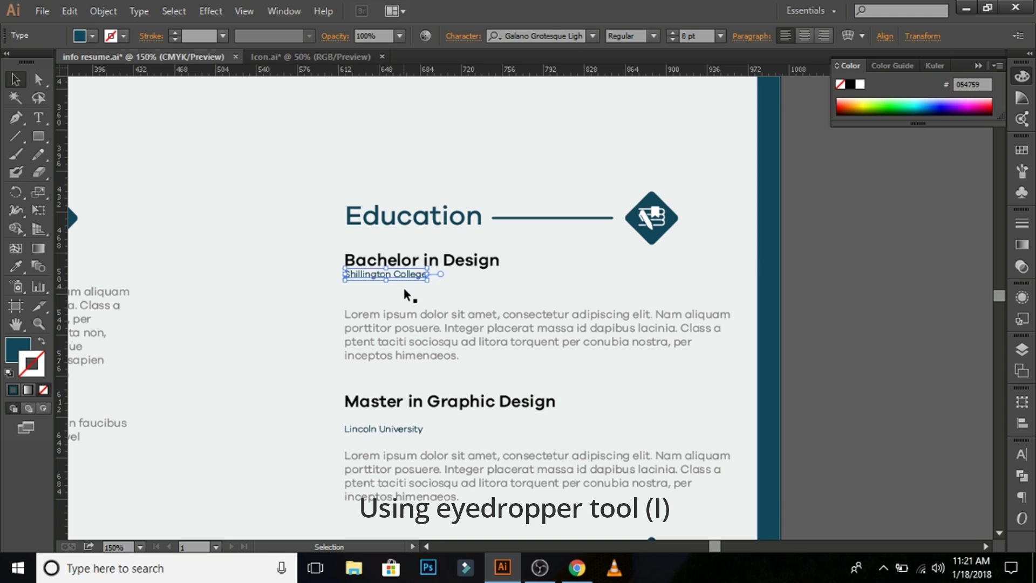
pyautogui.click(400, 427)
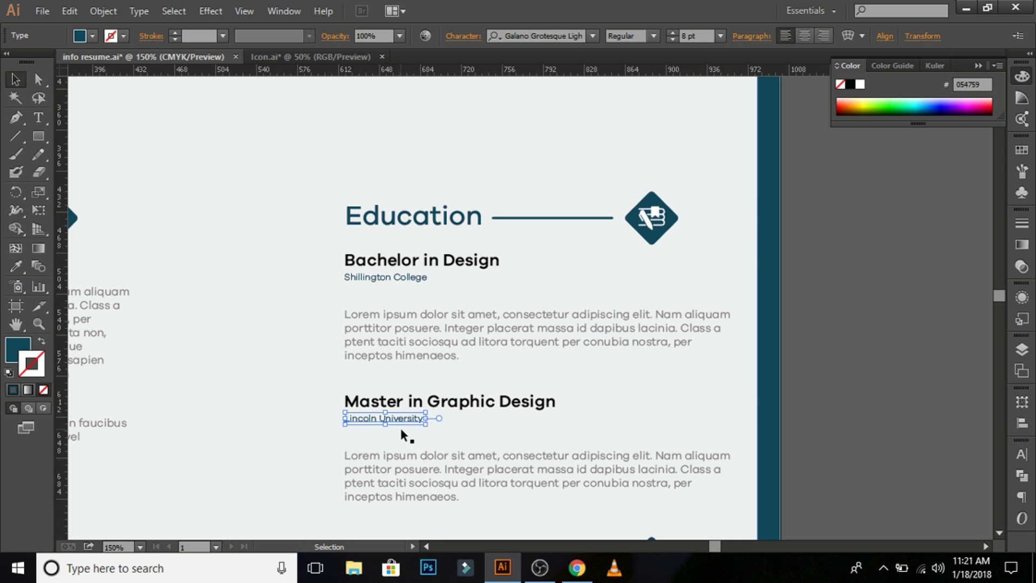
pyautogui.click(448, 378)
pyautogui.click(395, 327)
pyautogui.click(378, 277)
pyautogui.keyDown('shift'); pyautogui.click(394, 262); pyautogui.keyUp('shift')
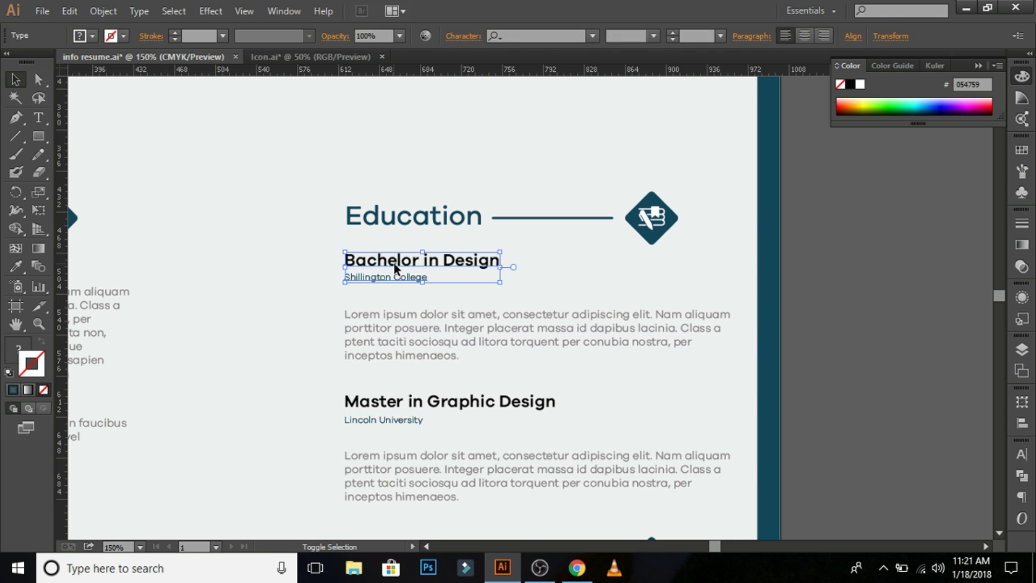
pyautogui.moveTo(397, 262); pyautogui.dragTo(397, 274)
pyautogui.click(414, 405)
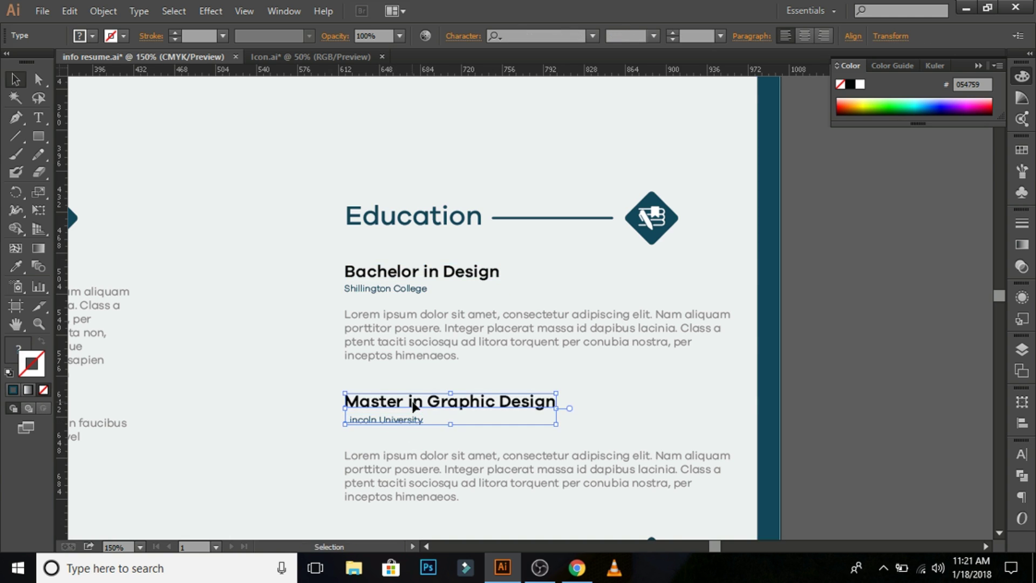
pyautogui.hotkey('shift', 'Down')
# Nudge the Master entry back up, then shift all the Education text down.
pyautogui.scroll(-2, 907, 330)
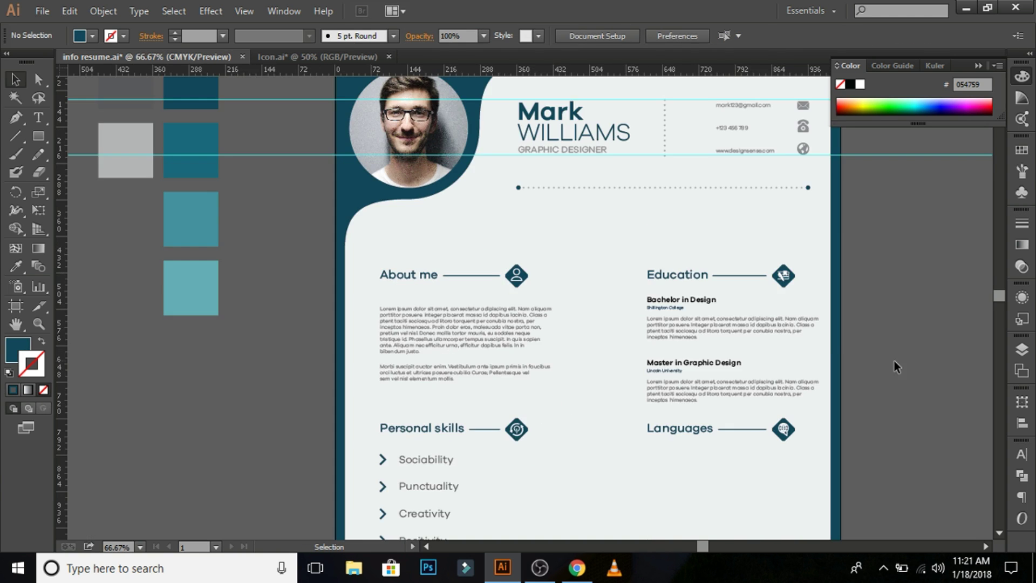
pyautogui.hscroll(3, 810, 356)
pyautogui.scroll(1, 728, 353)
pyautogui.keyDown('shift'); pyautogui.click(494, 371); pyautogui.keyUp('shift')
pyautogui.keyDown('shift'); pyautogui.click(513, 389); pyautogui.keyUp('shift')
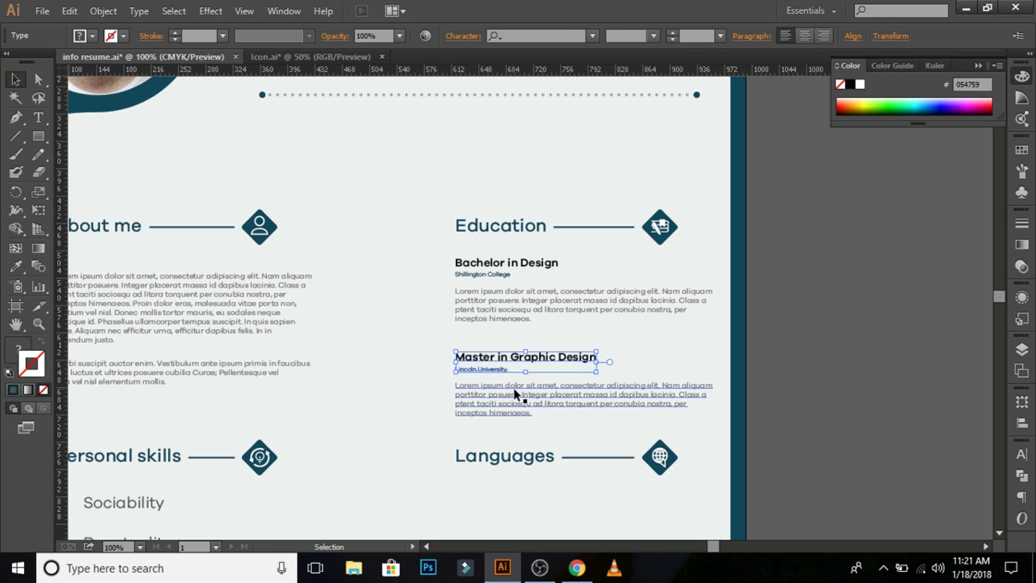
pyautogui.hotkey('shift', 'Up')
pyautogui.click(494, 274)
pyautogui.keyDown('shift'); pyautogui.click(520, 301); pyautogui.keyUp('shift')
pyautogui.keyDown('shift'); pyautogui.click(501, 354); pyautogui.keyUp('shift')
pyautogui.keyDown('shift'); pyautogui.click(495, 392); pyautogui.keyUp('shift')
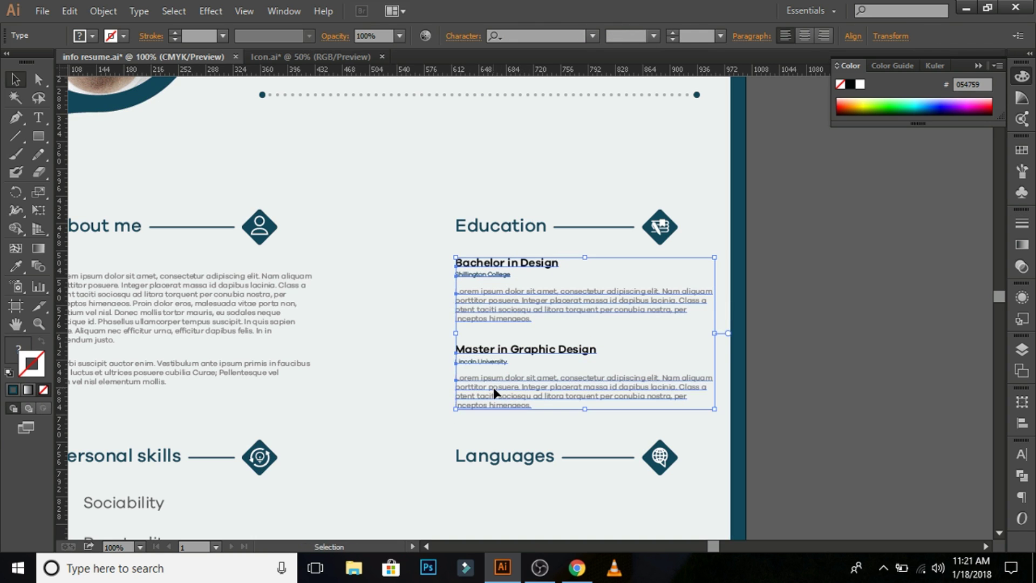
pyautogui.hotkey('shift', 'Down')
pyautogui.click(808, 415)
# Nudge the About me paragraphs and Education text up together, then scroll to Professional Skills.
pyautogui.hotkey('ctrl', '-')
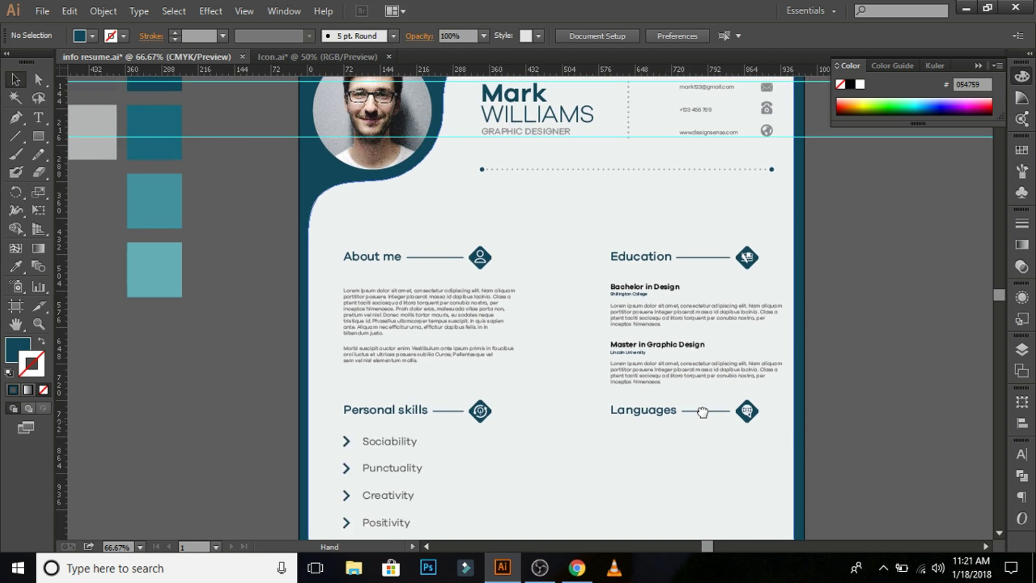
pyautogui.moveTo(457, 307); pyautogui.dragTo(463, 333)
pyautogui.keyDown('shift'); pyautogui.click(664, 270); pyautogui.keyUp('shift')
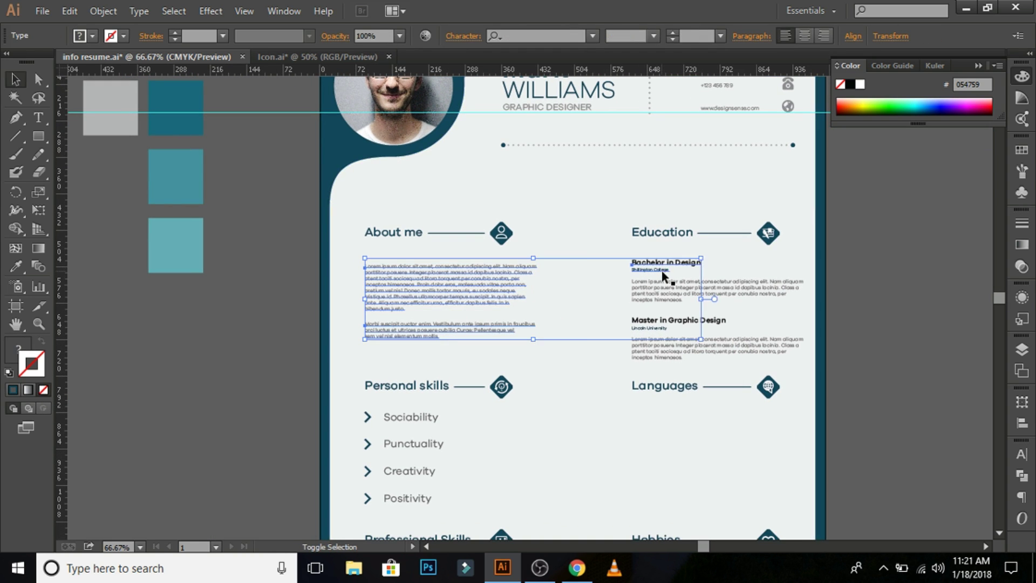
pyautogui.keyDown('shift'); pyautogui.click(665, 345); pyautogui.keyUp('shift')
pyautogui.hotkey('shift', 'Up')
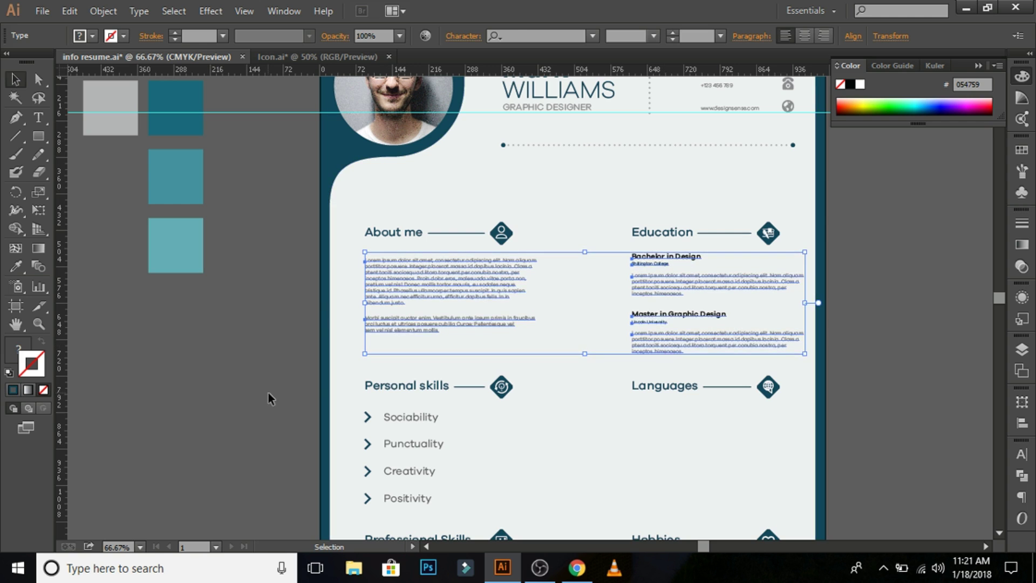
pyautogui.click(269, 395)
pyautogui.moveTo(478, 408); pyautogui.dragTo(488, 271)
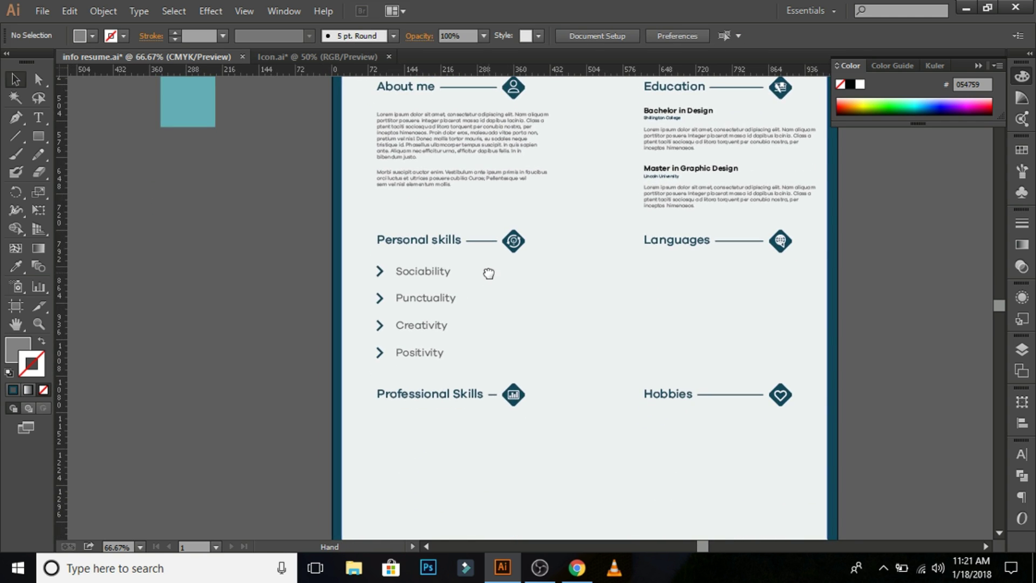
pyautogui.moveTo(430, 472); pyautogui.dragTo(453, 405)
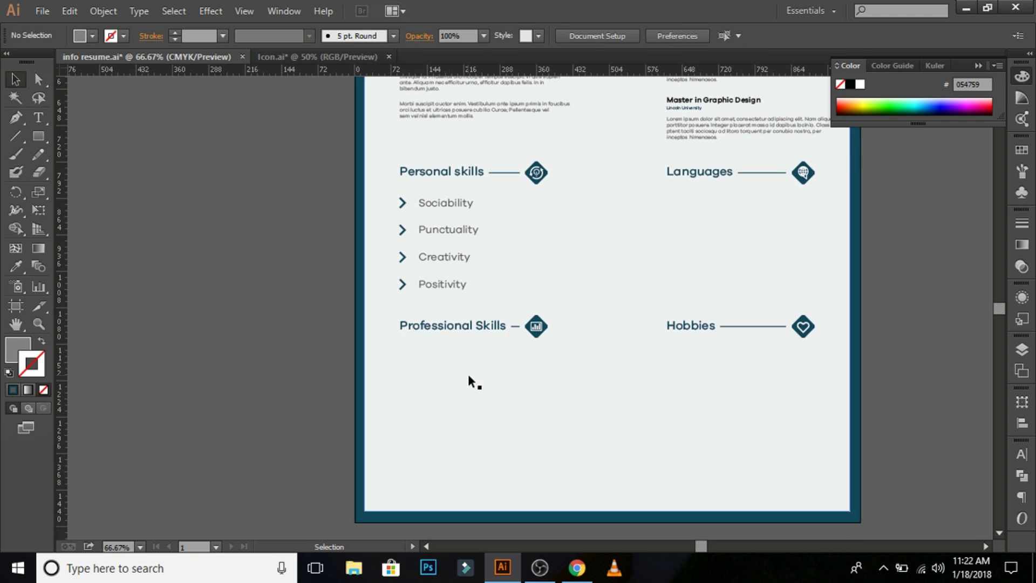
# Draw a thin bar below Professional Skills and fill it with the sample swatch's grey.
pyautogui.scroll(1, 470, 382)
pyautogui.click(38, 136)
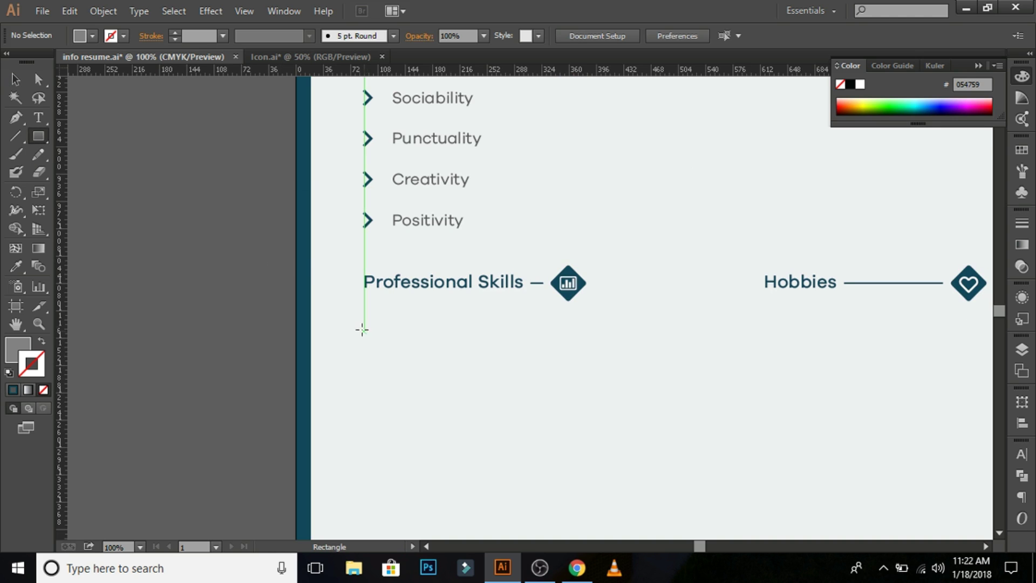
pyautogui.moveTo(365, 324); pyautogui.dragTo(551, 332)
pyautogui.click(15, 79)
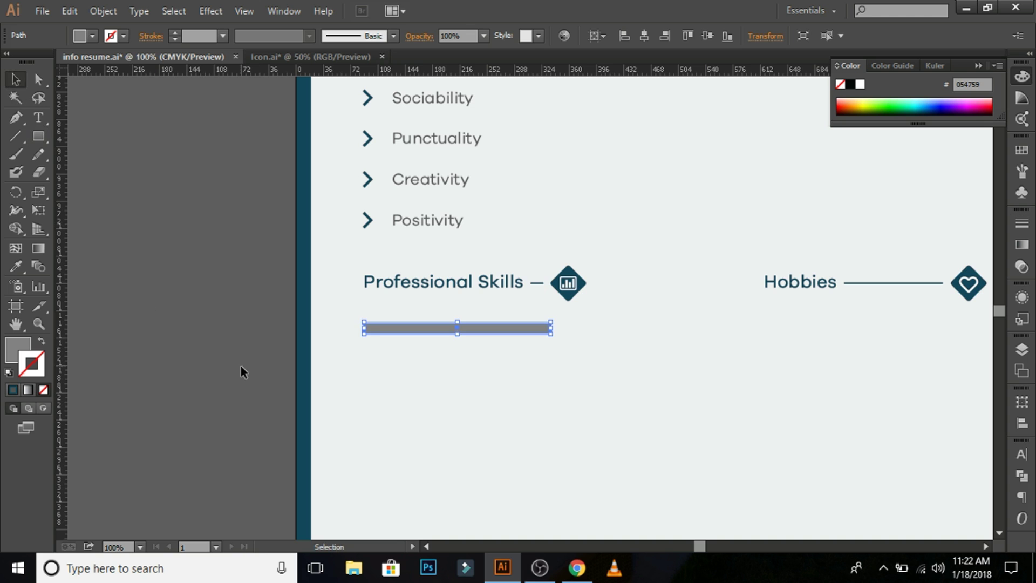
pyautogui.keyDown('alt'); pyautogui.scroll(-1, 307, 400); pyautogui.keyUp('alt')
pyautogui.keyDown('alt'); pyautogui.scroll(-1, 291, 392); pyautogui.keyUp('alt')
pyautogui.press('i')
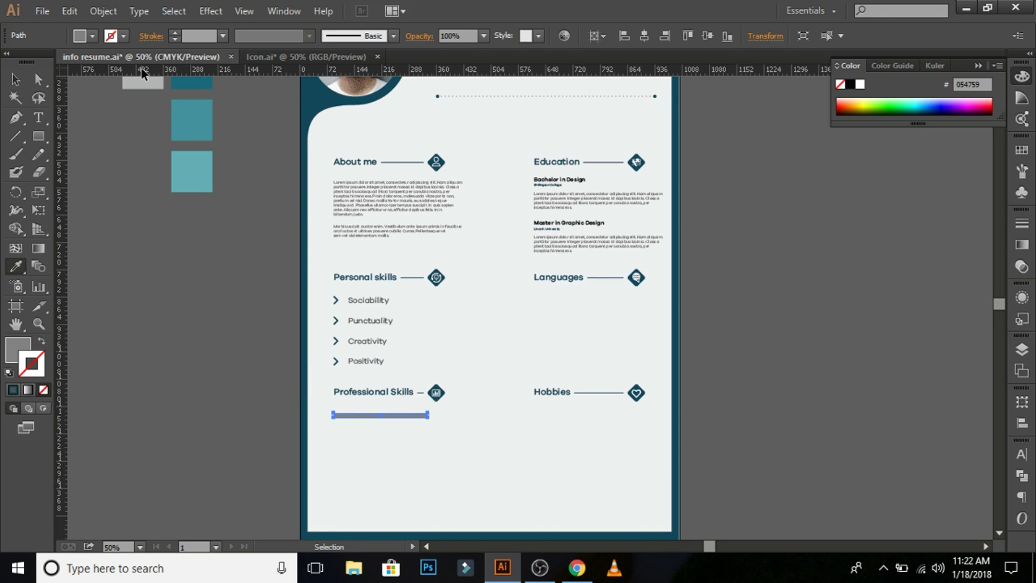
pyautogui.click(144, 363)
pyautogui.scroll(-3, 429, 471)
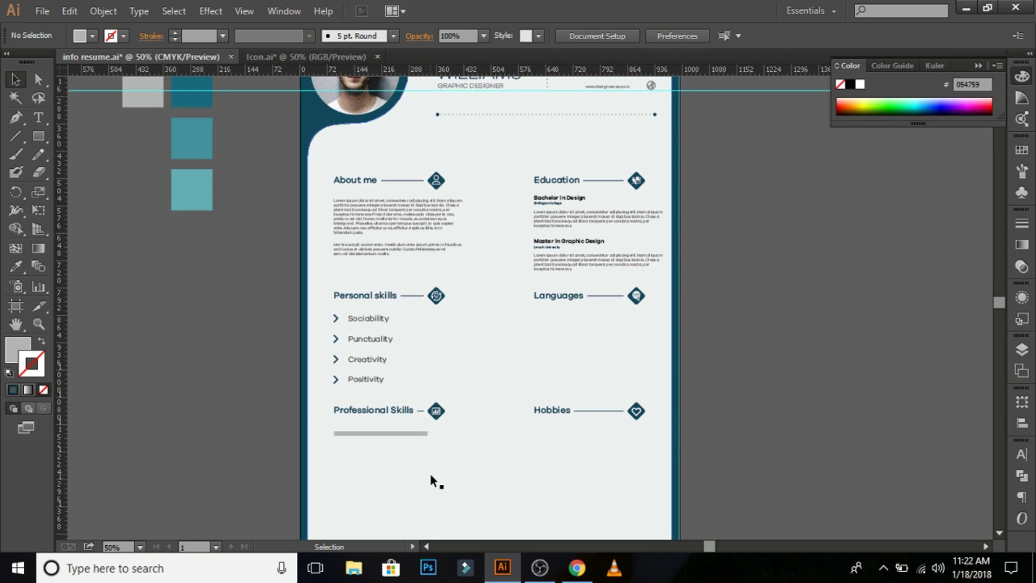
pyautogui.keyDown('alt'); pyautogui.scroll(2, 429, 471); pyautogui.keyUp('alt')
# Overlay a dark teal bar shortened to about 175 px, with a vertical marker at its end.
pyautogui.click(393, 355)
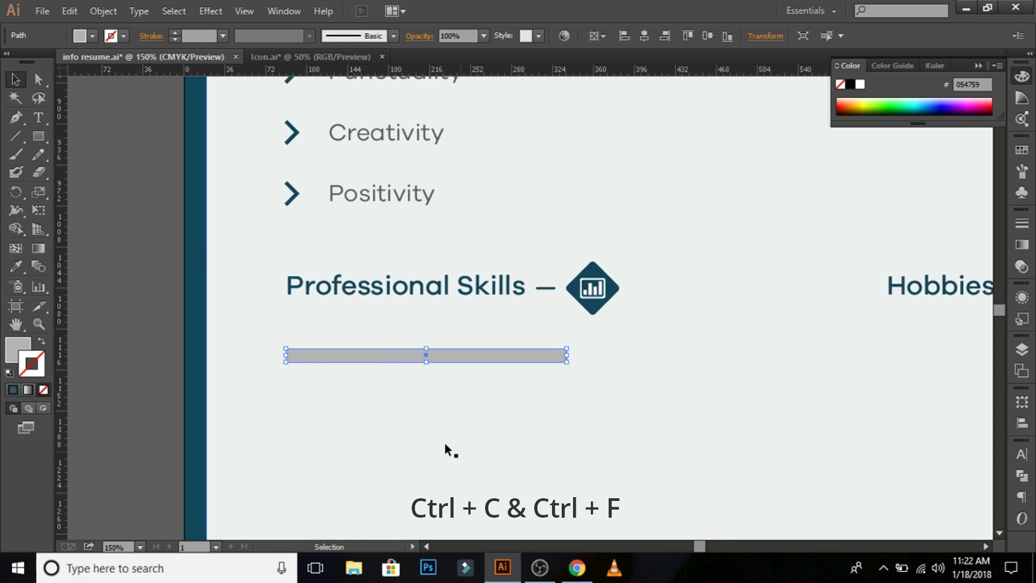
pyautogui.press('i')
pyautogui.click(195, 285)
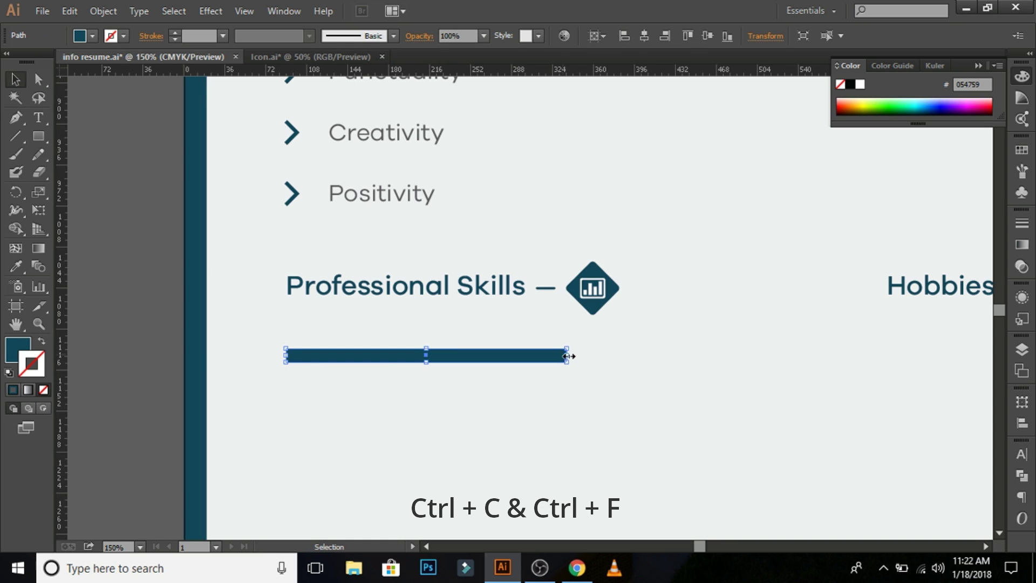
pyautogui.moveTo(565, 359); pyautogui.dragTo(487, 361)
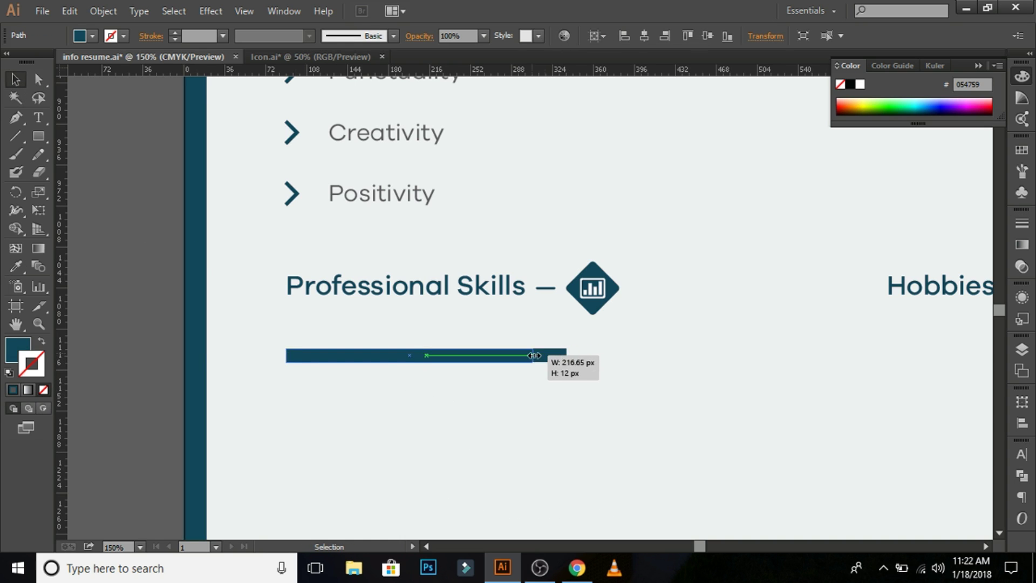
pyautogui.click(487, 346)
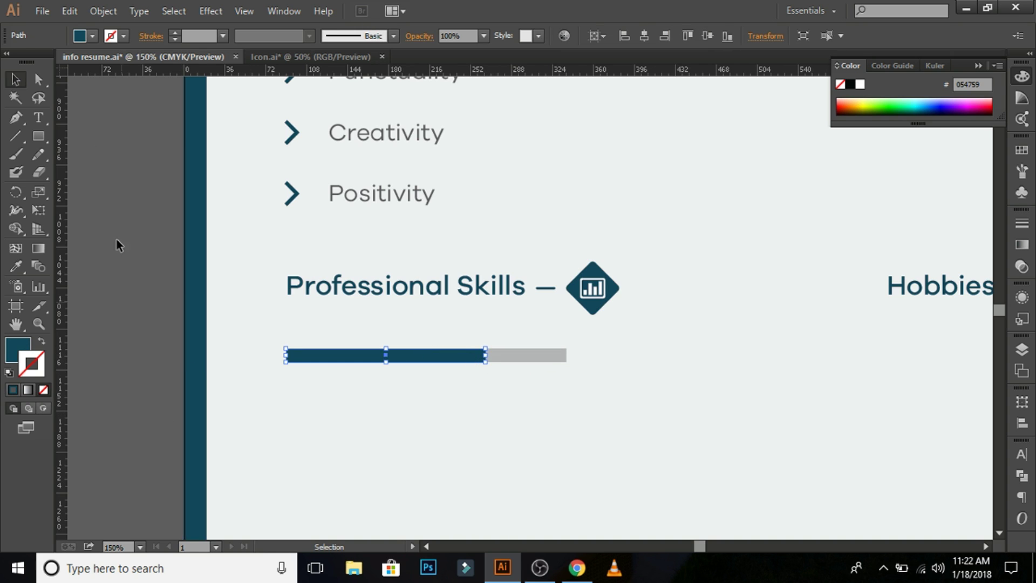
pyautogui.click(9, 142)
pyautogui.moveTo(485, 355); pyautogui.dragTo(485, 330)
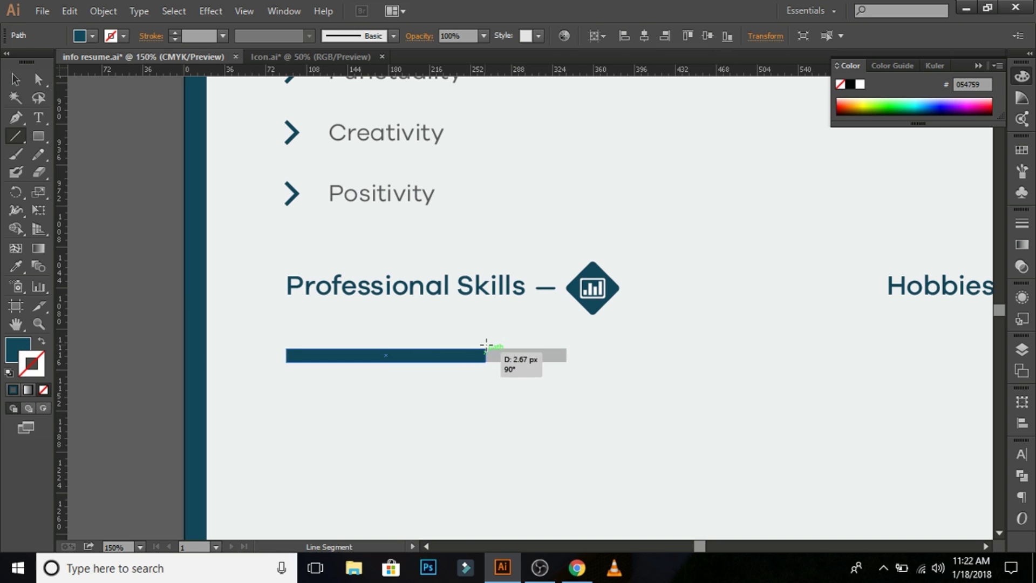
# Extend the marker line down to the bar's bottom and give it a 1 pt black stroke.
pyautogui.press('v')
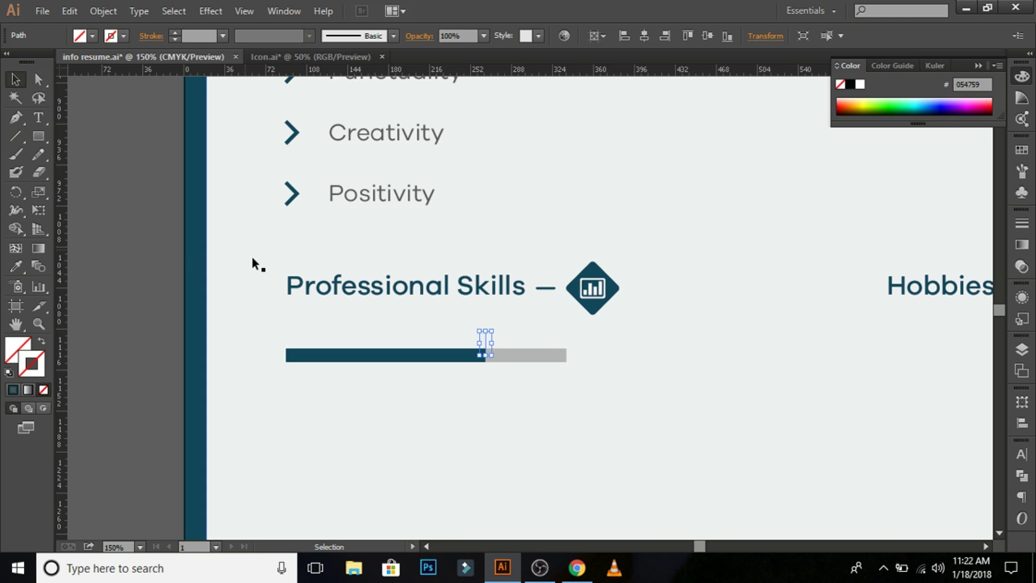
pyautogui.keyDown('alt'); pyautogui.scroll(2, 497, 356); pyautogui.keyUp('alt')
pyautogui.moveTo(478, 343); pyautogui.dragTo(477, 356)
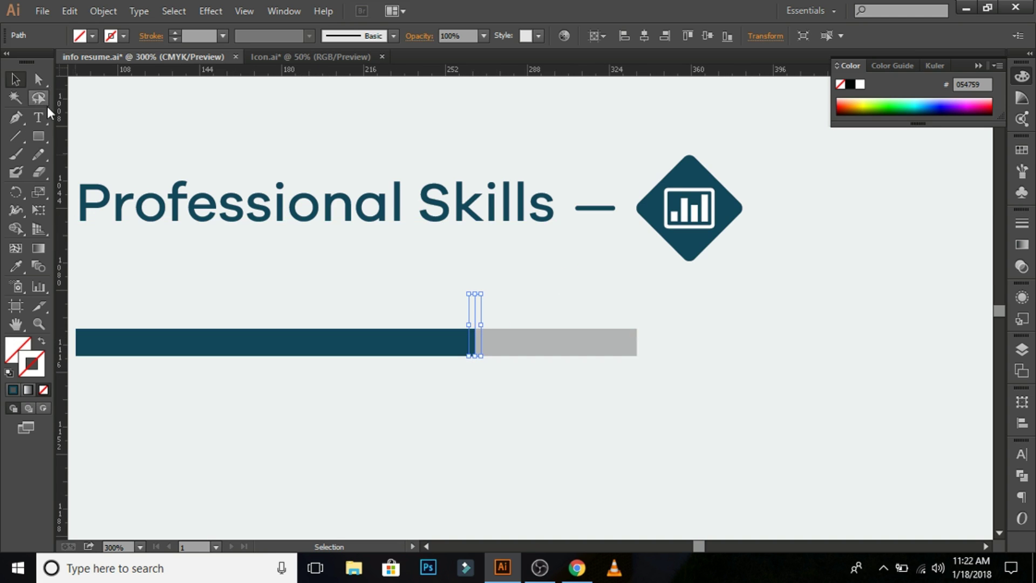
pyautogui.click(175, 32)
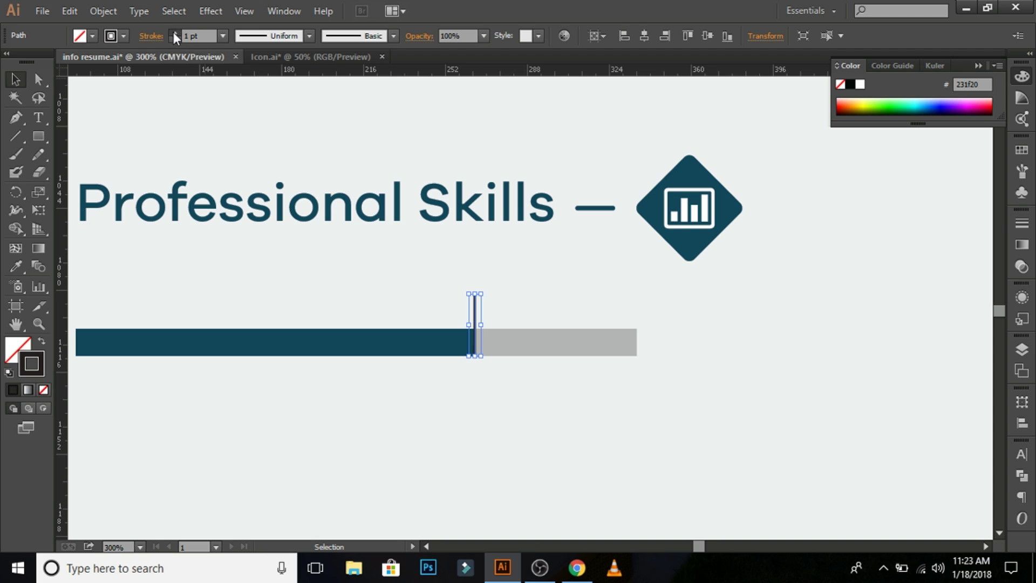
pyautogui.click(245, 302)
pyautogui.keyDown('alt'); pyautogui.scroll(-1, 315, 363); pyautogui.keyUp('alt')
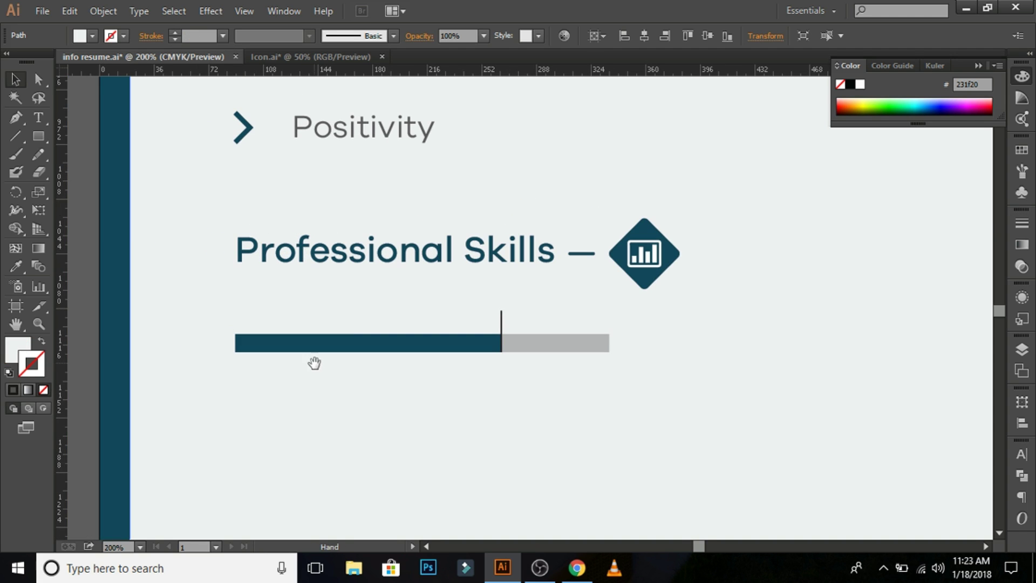
# Draw a small circle atop the marker and fill it with the dark bar's blue.
pyautogui.moveTo(39, 136); pyautogui.dragTo(97, 174)
pyautogui.keyDown('alt'); pyautogui.scroll(1, 507, 307); pyautogui.keyUp('alt')
pyautogui.moveTo(496, 301); pyautogui.dragTo(501, 307)
pyautogui.press('i')
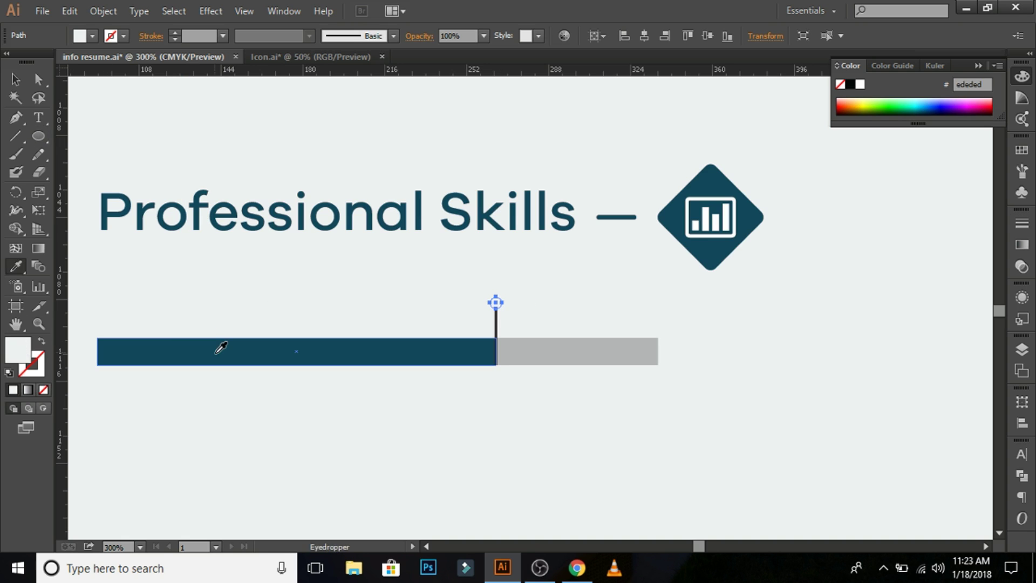
pyautogui.click(219, 350)
pyautogui.press('v')
# Give the marker circle and line the dark-blue stroke at 1 pt weight.
pyautogui.keyDown('shift'); pyautogui.click(499, 330); pyautogui.keyUp('shift')
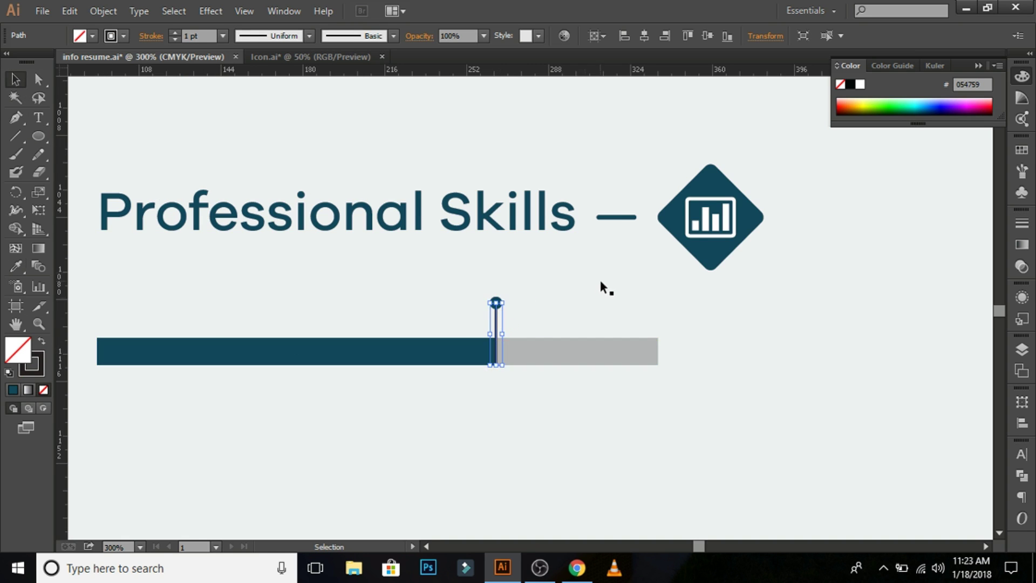
pyautogui.press('i')
pyautogui.click(623, 218)
pyautogui.click(176, 39)
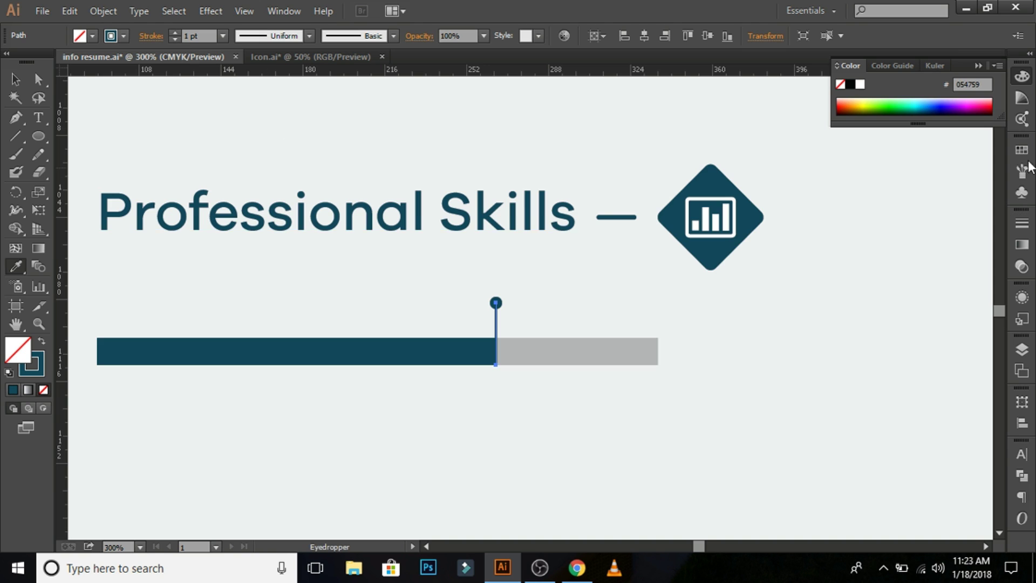
pyautogui.click(1022, 223)
pyautogui.click(907, 222)
# Zoom out, check the dark bar and marker selection, then deselect everything.
pyautogui.hotkey('ctrl', '-')
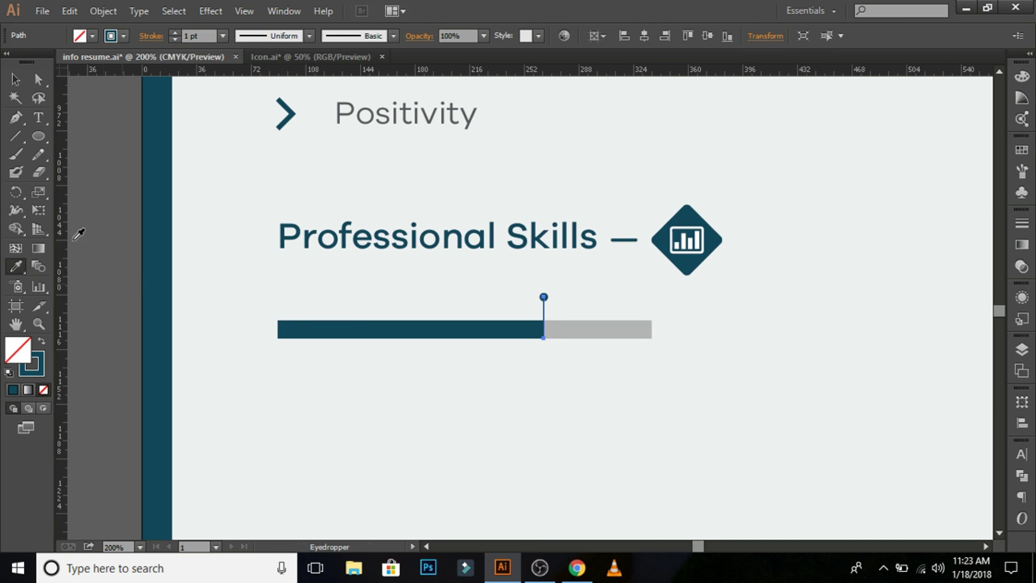
pyautogui.press('v')
pyautogui.click(594, 333)
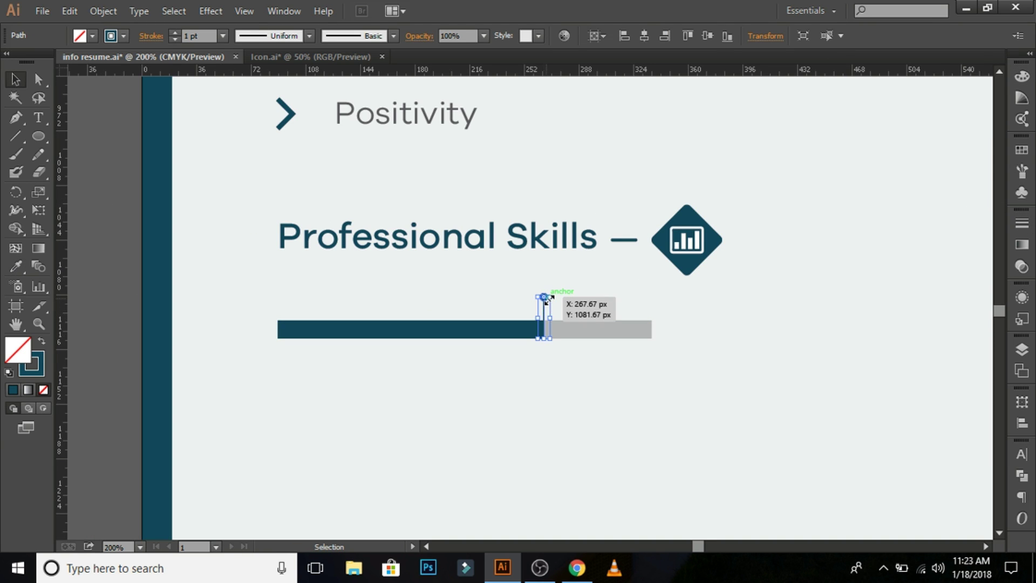
pyautogui.keyDown('shift'); pyautogui.click(542, 303); pyautogui.keyUp('shift')
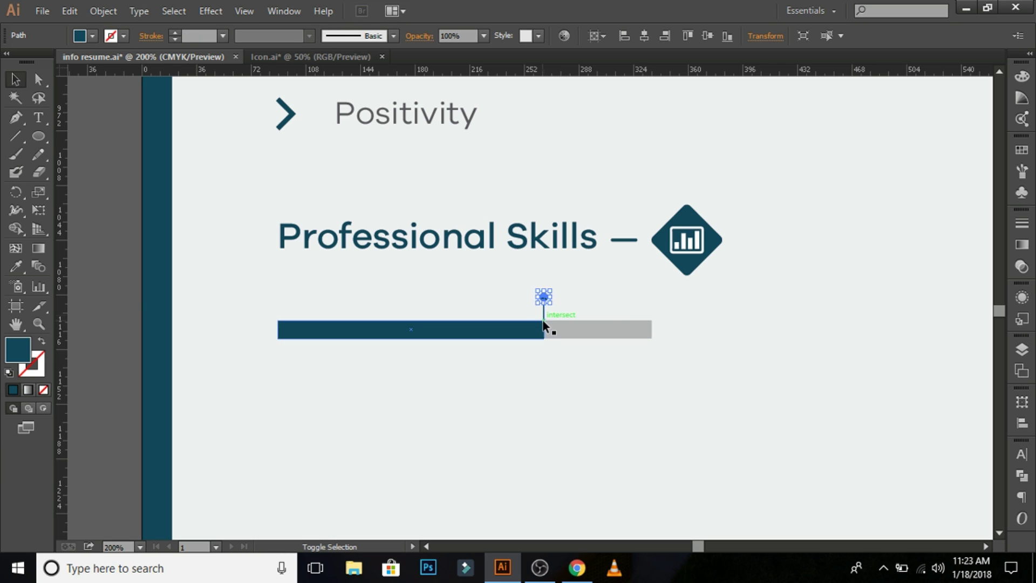
pyautogui.keyDown('shift'); pyautogui.click(592, 329); pyautogui.keyUp('shift')
pyautogui.click(234, 341)
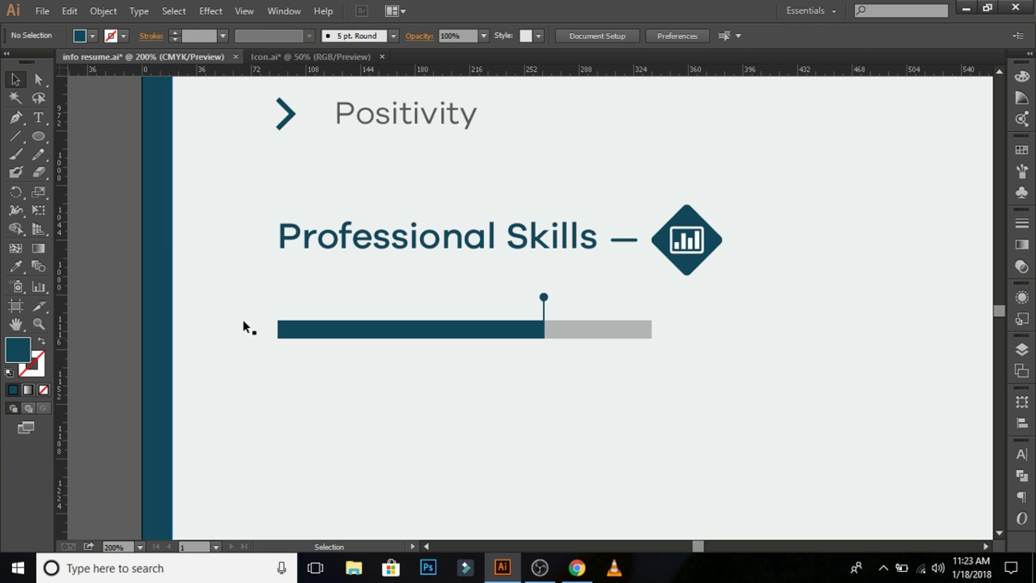
pyautogui.click(38, 118)
pyautogui.write('80')
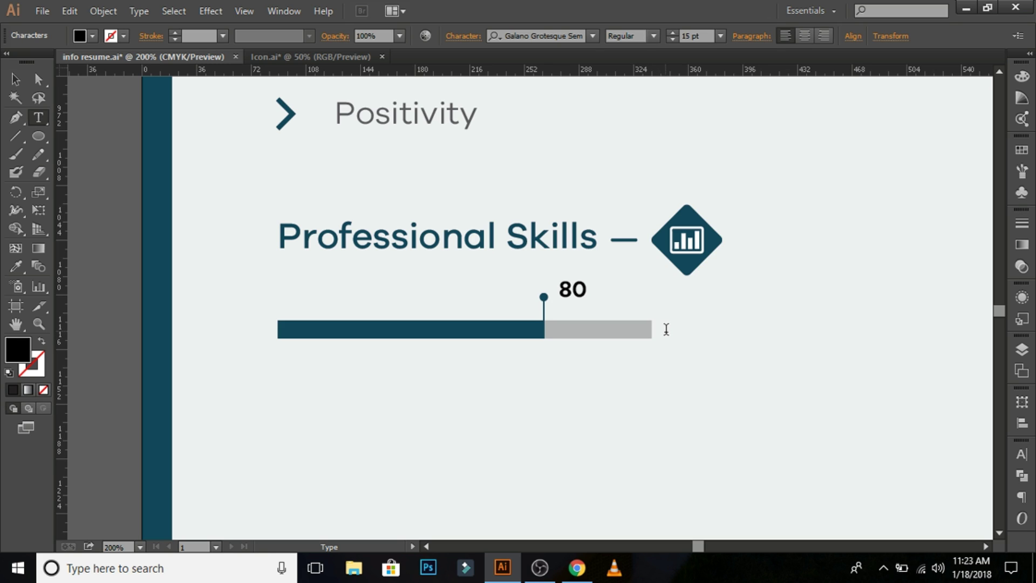
# Move the 80% text beside the marker and set it in Galano Grotesque Light.
pyautogui.click(15, 80)
pyautogui.moveTo(572, 298)
pyautogui.mouseDown()
pyautogui.moveTo(570, 307)
pyautogui.moveTo(601, 307)
pyautogui.mouseUp()
pyautogui.write('30')
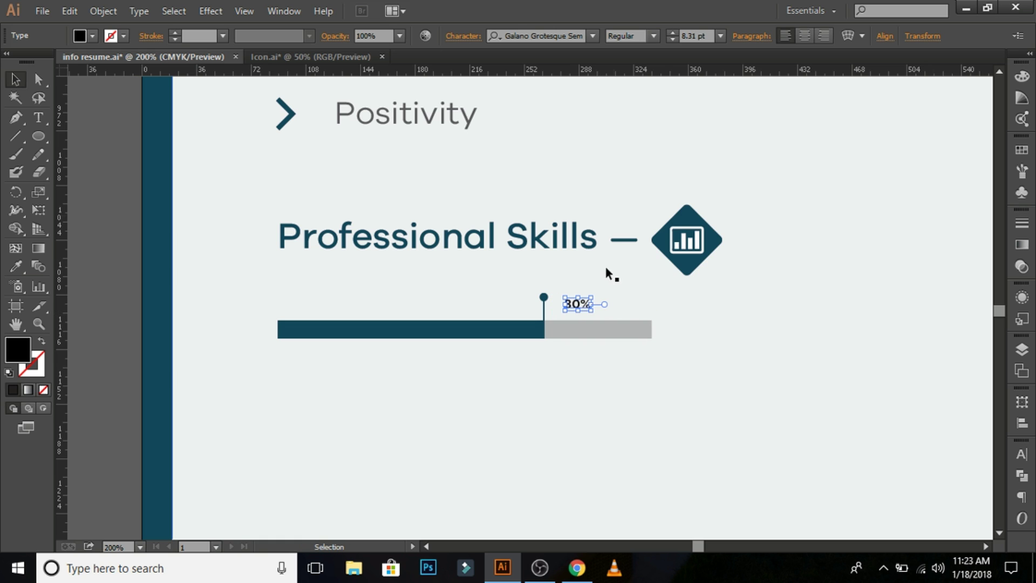
pyautogui.click(593, 35)
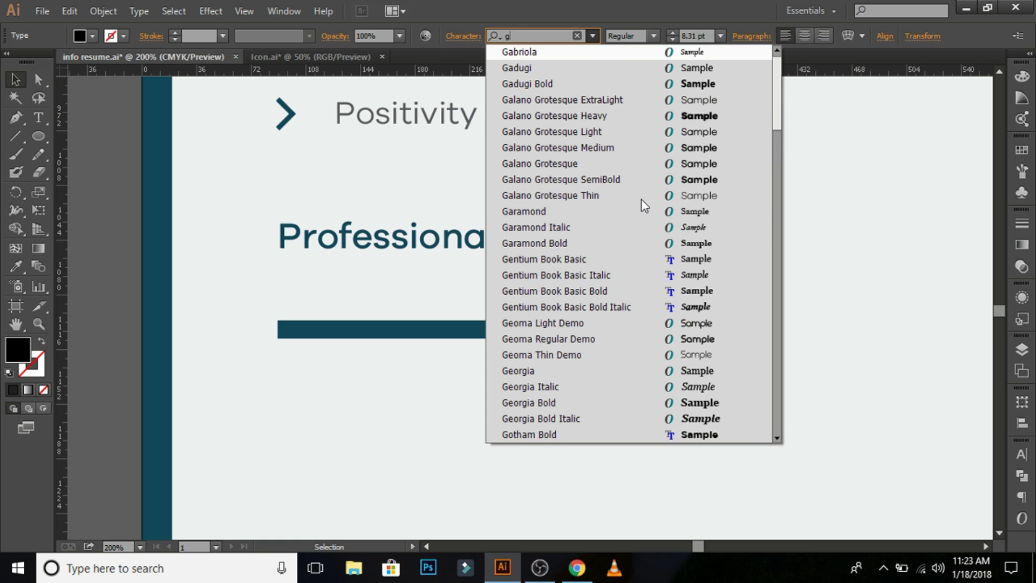
pyautogui.write('gal')
pyautogui.click(623, 84)
# Color the 80% text the bar's teal and position it just above the grey bar.
pyautogui.click(103, 264)
pyautogui.moveTo(583, 303); pyautogui.dragTo(574, 306)
pyautogui.press('i')
pyautogui.click(452, 325)
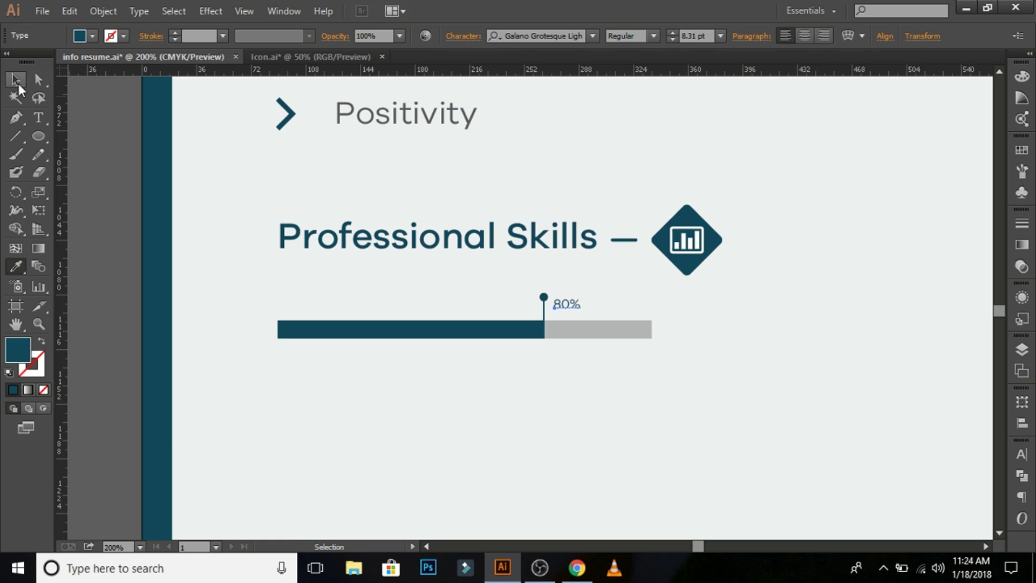
pyautogui.press('v')
pyautogui.moveTo(569, 309); pyautogui.dragTo(570, 312)
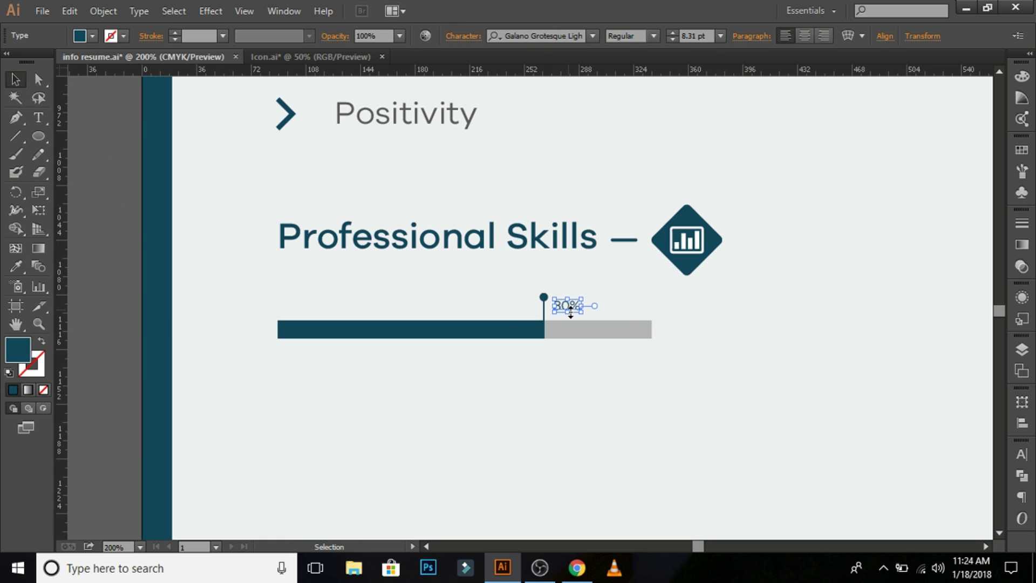
# Group the teal bar, marker and 80% label together.
pyautogui.click(115, 296)
pyautogui.click(566, 305)
pyautogui.keyDown('shift'); pyautogui.click(533, 324); pyautogui.keyUp('shift')
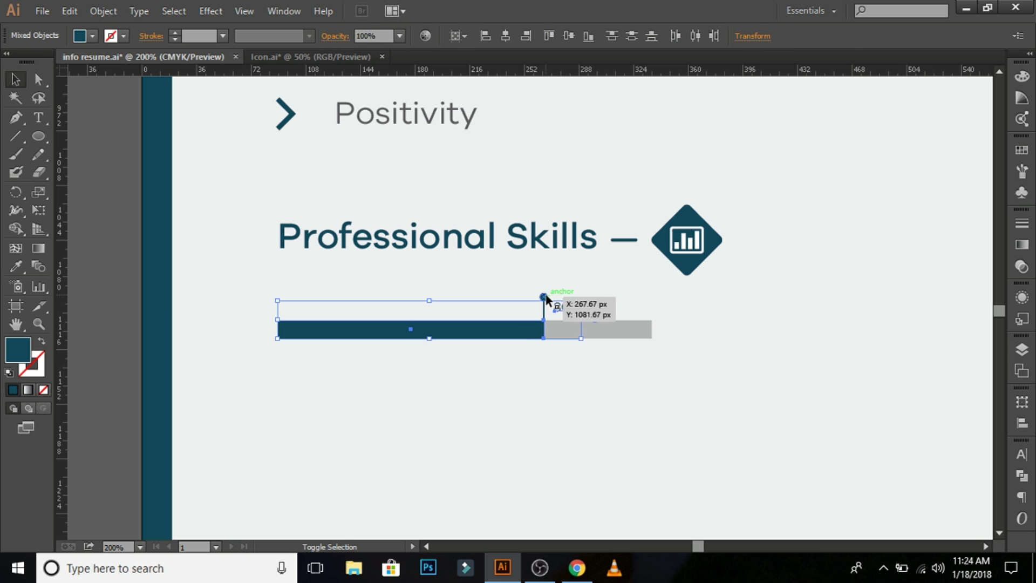
pyautogui.hotkey('ctrl', 'g')
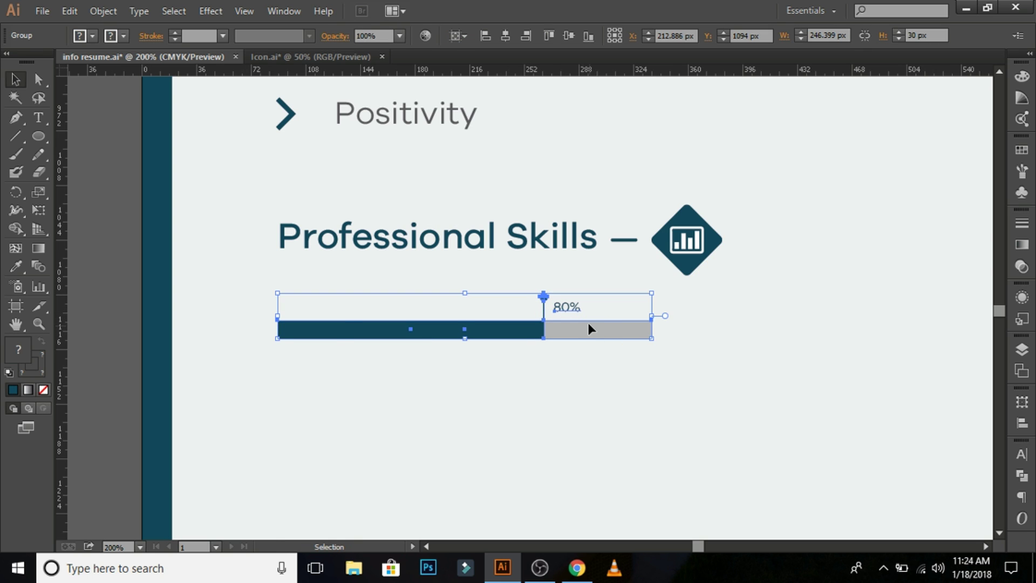
pyautogui.scroll(-1, 588, 322)
pyautogui.scroll(-1, 580, 316)
pyautogui.click(313, 338)
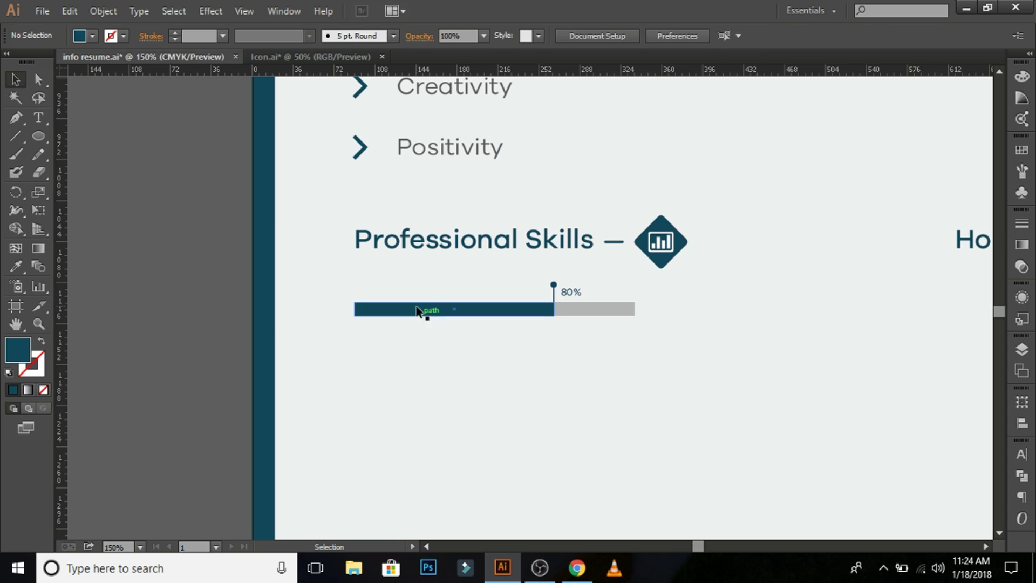
# Type an 'Adobe illustrator' label in Galano Grotesque 10 pt above the bar's left edge.
pyautogui.press('t')
pyautogui.click(429, 293)
pyautogui.write('Adobe illustrator')
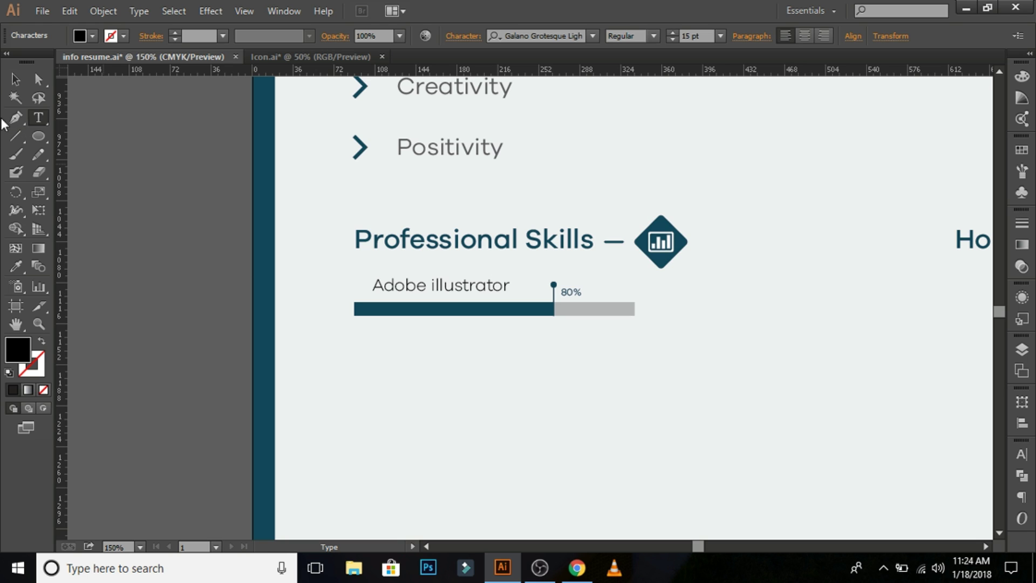
pyautogui.click(15, 79)
pyautogui.moveTo(475, 287); pyautogui.dragTo(455, 287)
pyautogui.click(592, 36)
pyautogui.click(671, 183)
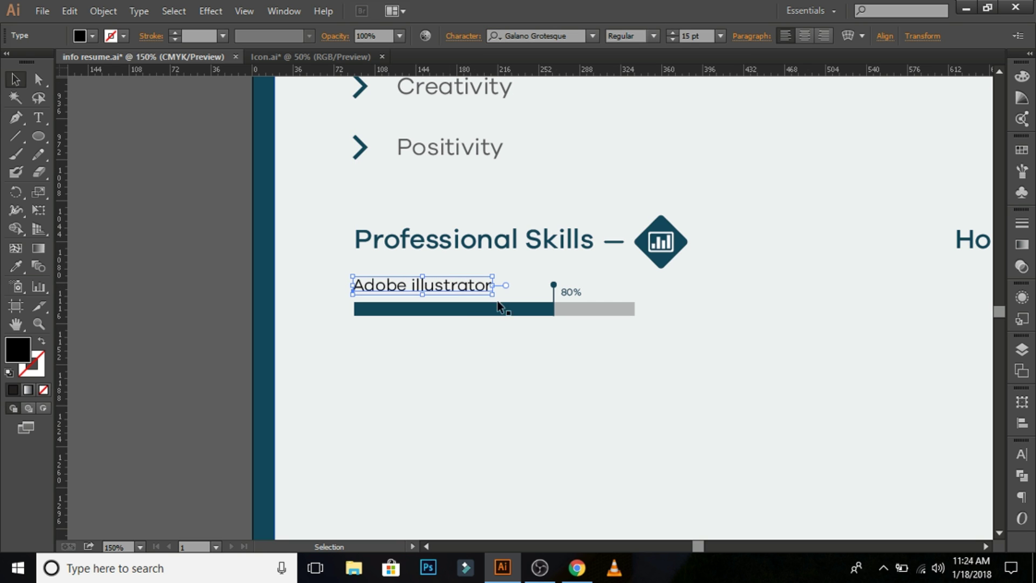
pyautogui.moveTo(450, 290); pyautogui.dragTo(451, 290)
pyautogui.click(720, 35)
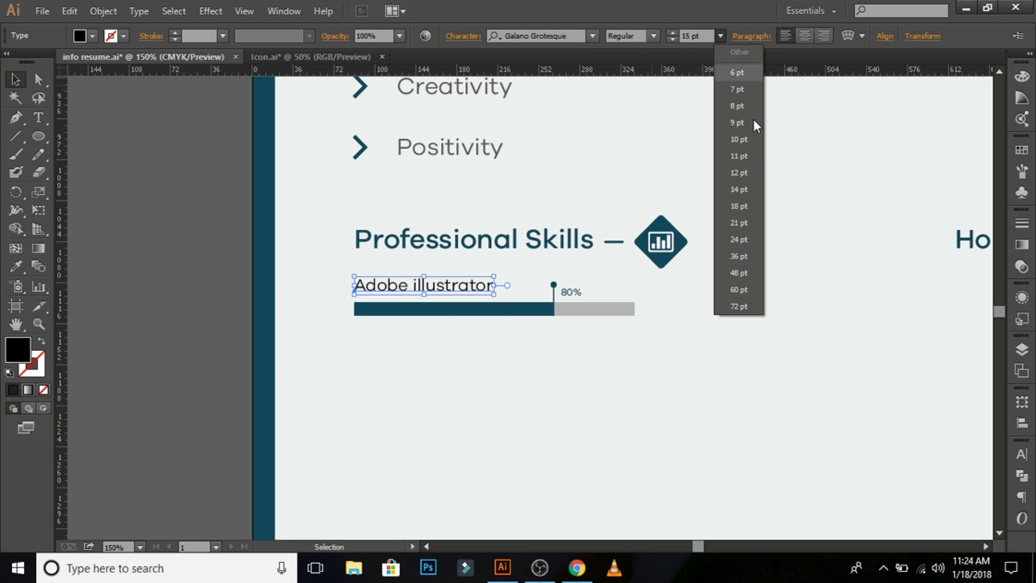
pyautogui.click(740, 142)
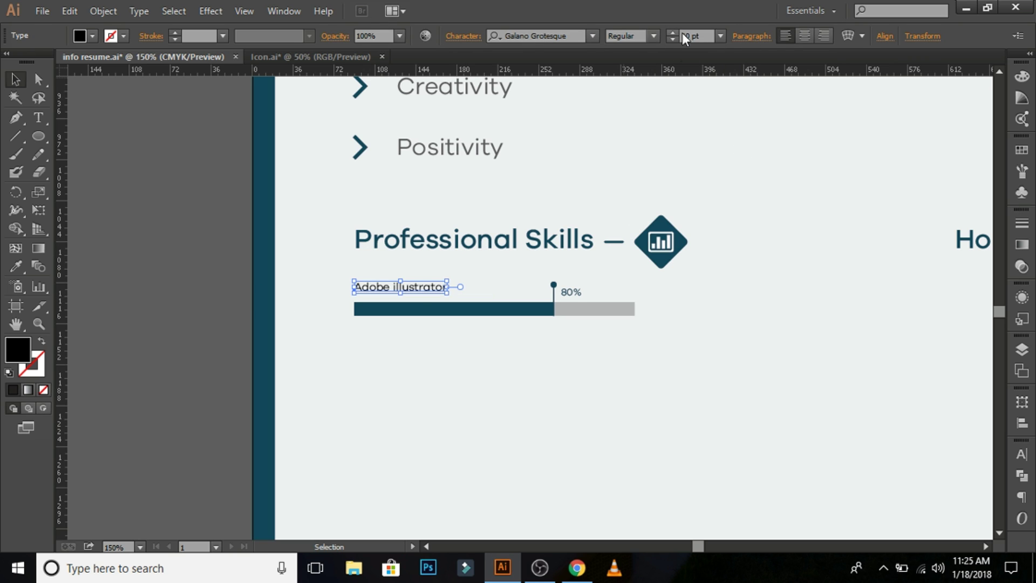
pyautogui.moveTo(419, 291); pyautogui.dragTo(418, 298)
# Copy the labelled skill bar straight down and repeat with Ctrl+D for more rows.
pyautogui.click(200, 341)
pyautogui.click(402, 303)
pyautogui.keyDown('shift'); pyautogui.click(572, 300); pyautogui.keyUp('shift')
pyautogui.moveTo(548, 312); pyautogui.dragTo(513, 373)
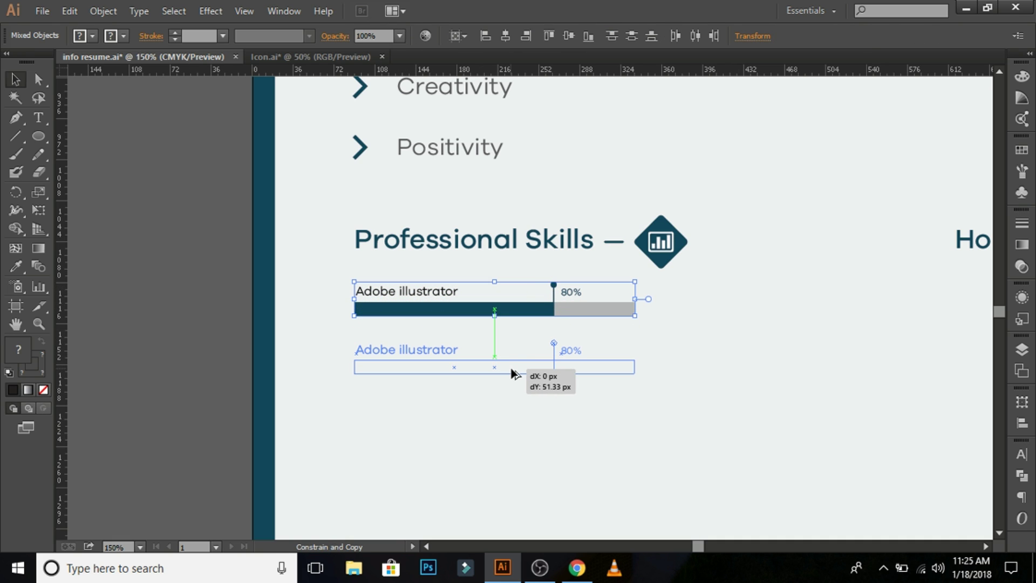
pyautogui.moveTo(512, 373); pyautogui.dragTo(513, 374)
pyautogui.hotkey('ctrl', 'd')
pyautogui.hotkey('ctrl', 'd')
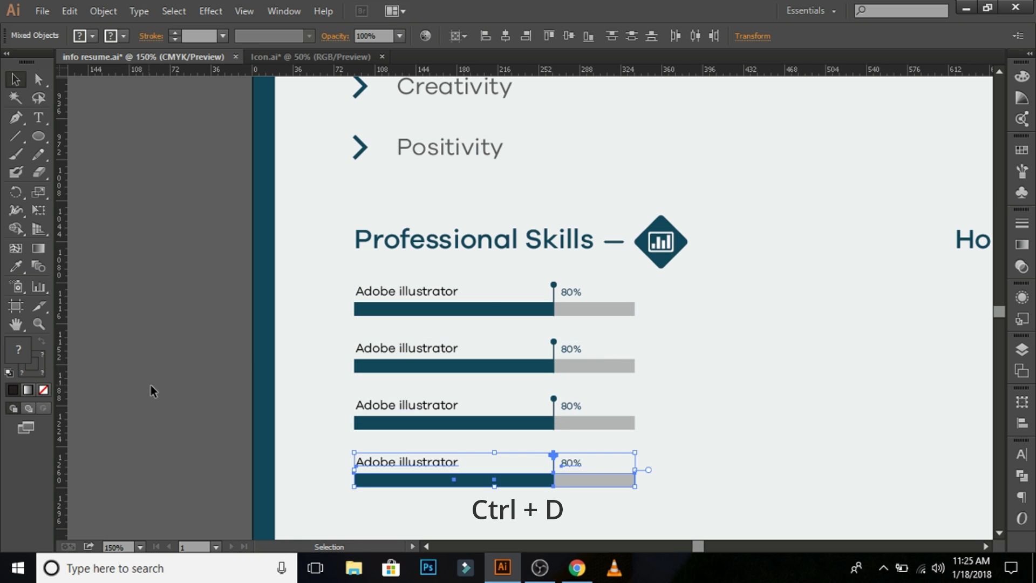
pyautogui.click(151, 384)
pyautogui.scroll(-3, 299, 344)
pyautogui.scroll(2, 416, 336)
pyautogui.scroll(2, 331, 273)
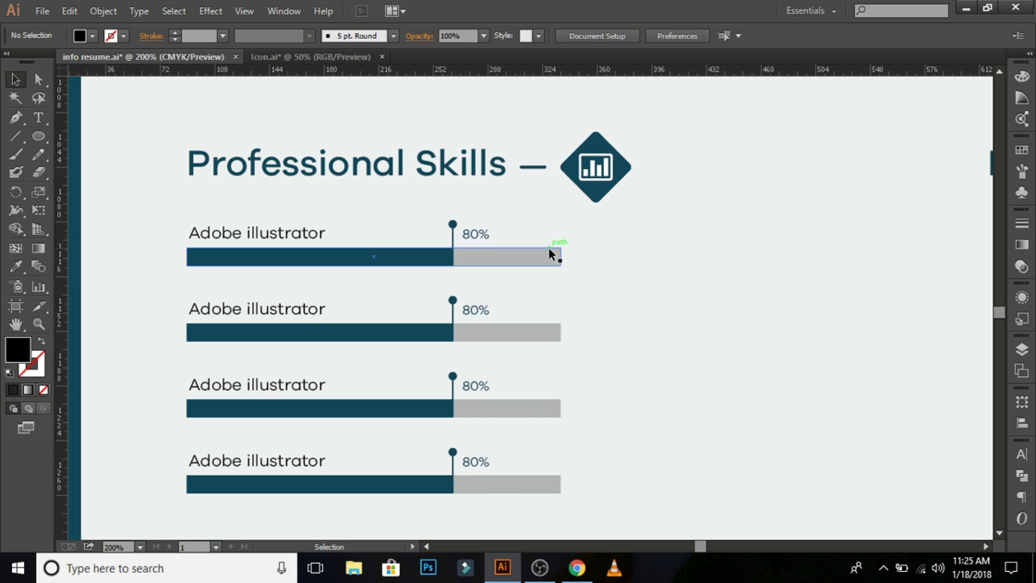
# Ungroup the second, third and fourth skill bar copies.
pyautogui.rightClick(417, 326)
pyautogui.click(496, 415)
pyautogui.scroll(-1, 233, 356)
pyautogui.click(479, 392)
pyautogui.rightClick(483, 387)
pyautogui.click(519, 476)
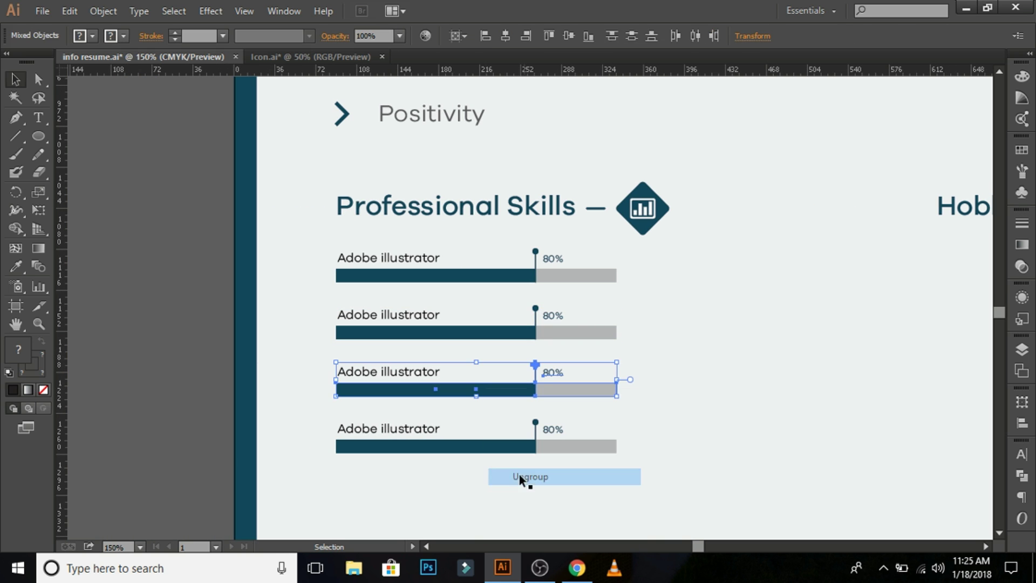
pyautogui.click(485, 435)
pyautogui.rightClick(486, 435)
pyautogui.click(521, 367)
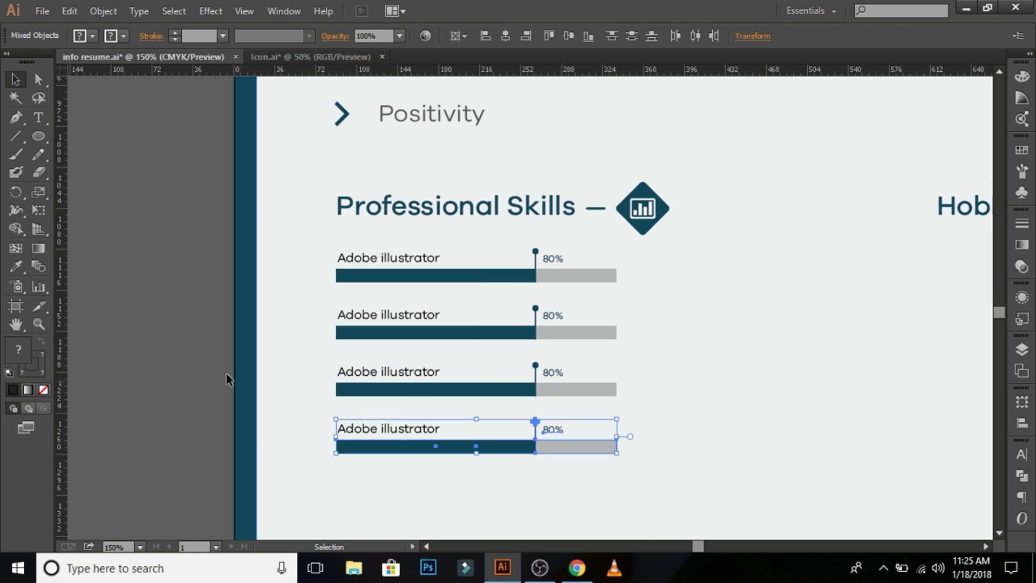
pyautogui.click(191, 328)
# Retype the second and third labels as Adobe photoshop and Adobe indesign.
pyautogui.press('t')
pyautogui.moveTo(438, 314); pyautogui.dragTo(353, 314)
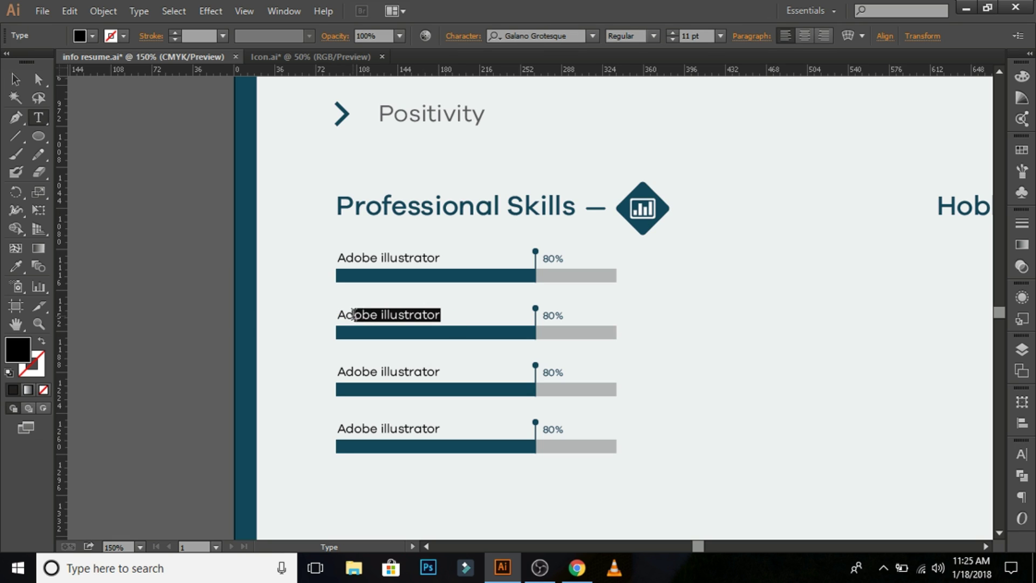
pyautogui.write('photoshop')
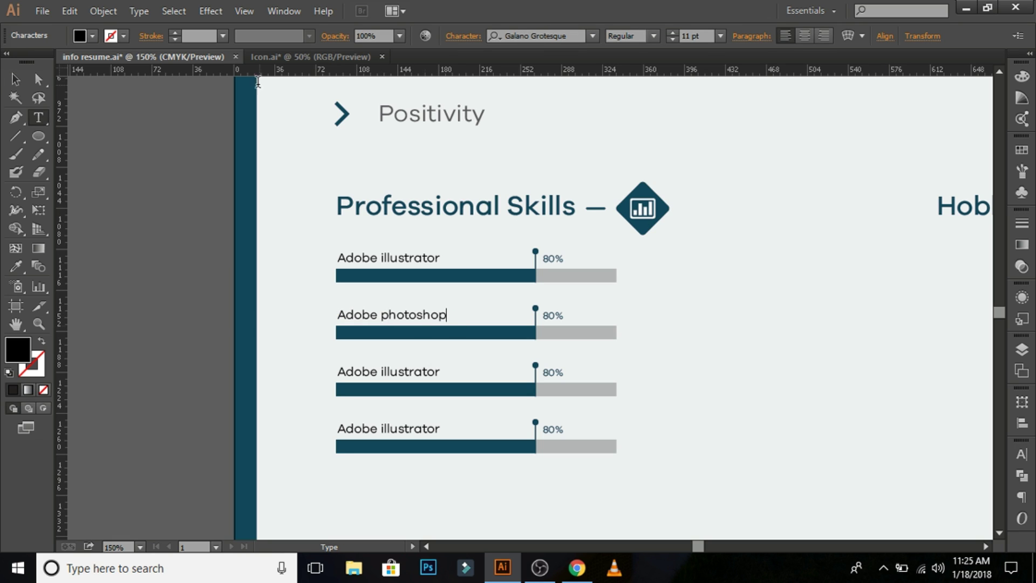
pyautogui.press('Escape')
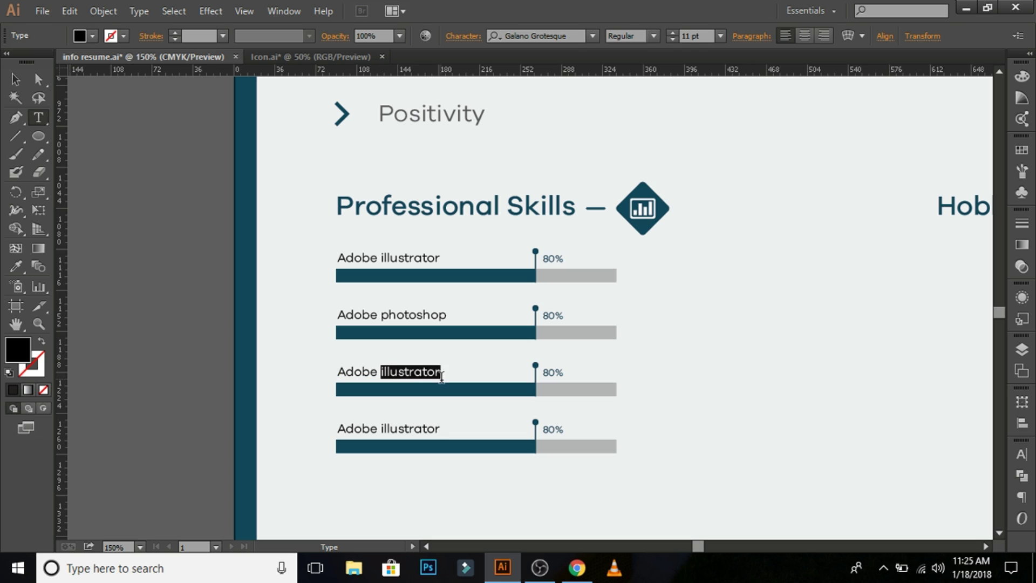
pyautogui.write('indesign')
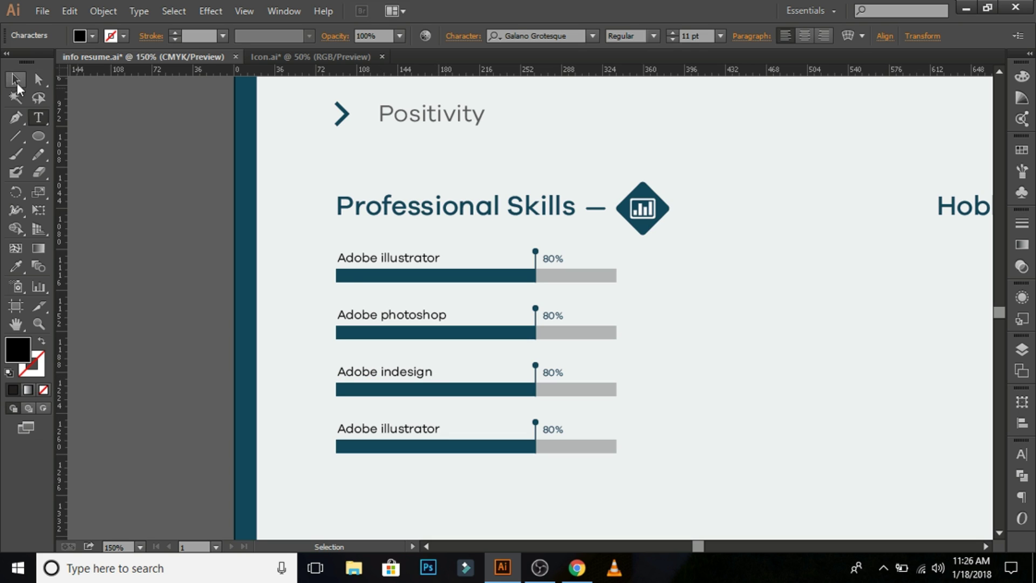
# Select and delete the end of the fourth label's text.
pyautogui.doubleClick(384, 431)
pyautogui.moveTo(384, 430); pyautogui.dragTo(440, 430)
pyautogui.press('BackSpace')
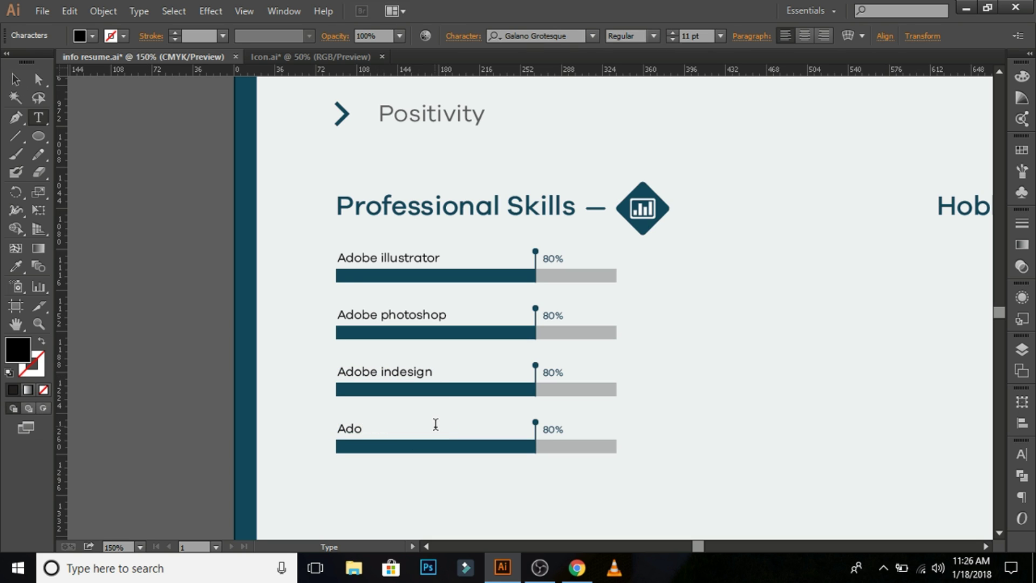
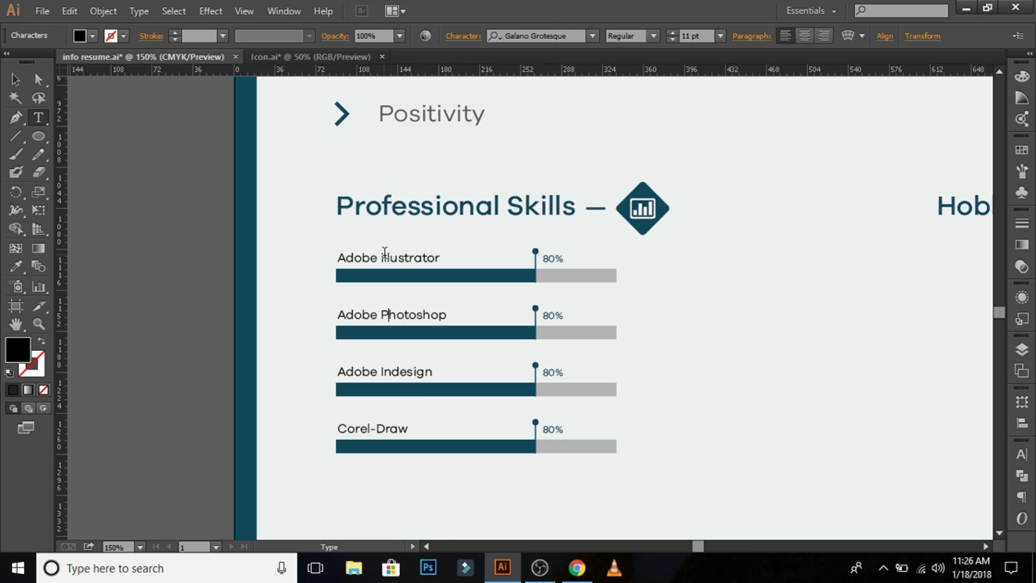
# Copy the Positivity text's grey style onto the four skill labels with the Eyedropper.
pyautogui.press('Escape')
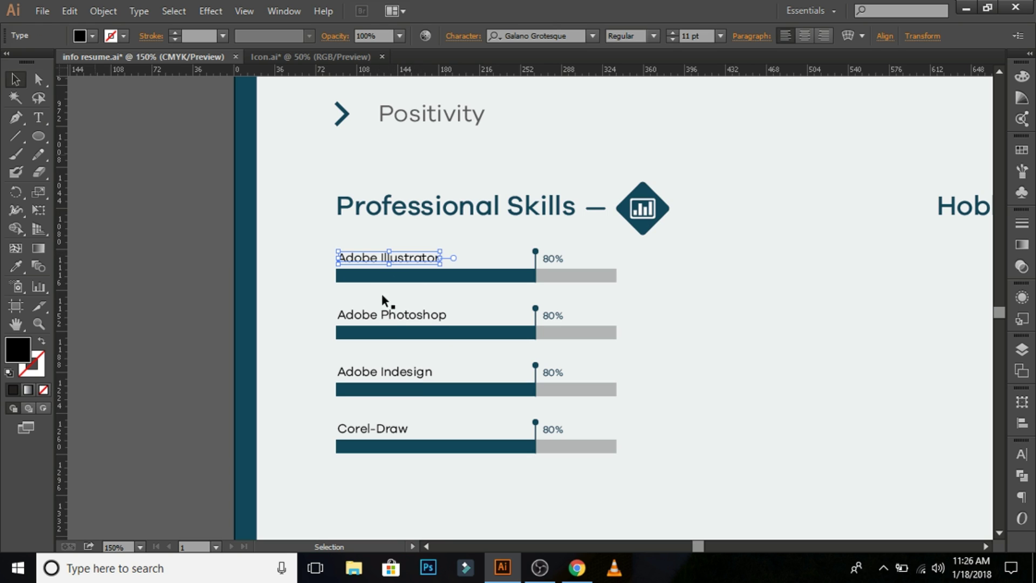
pyautogui.keyDown('shift'); pyautogui.click(416, 316); pyautogui.keyUp('shift')
pyautogui.keyDown('shift'); pyautogui.click(410, 371); pyautogui.keyUp('shift')
pyautogui.keyDown('shift'); pyautogui.click(384, 429); pyautogui.keyUp('shift')
pyautogui.hotkey('ctrl', '-')
pyautogui.press('i')
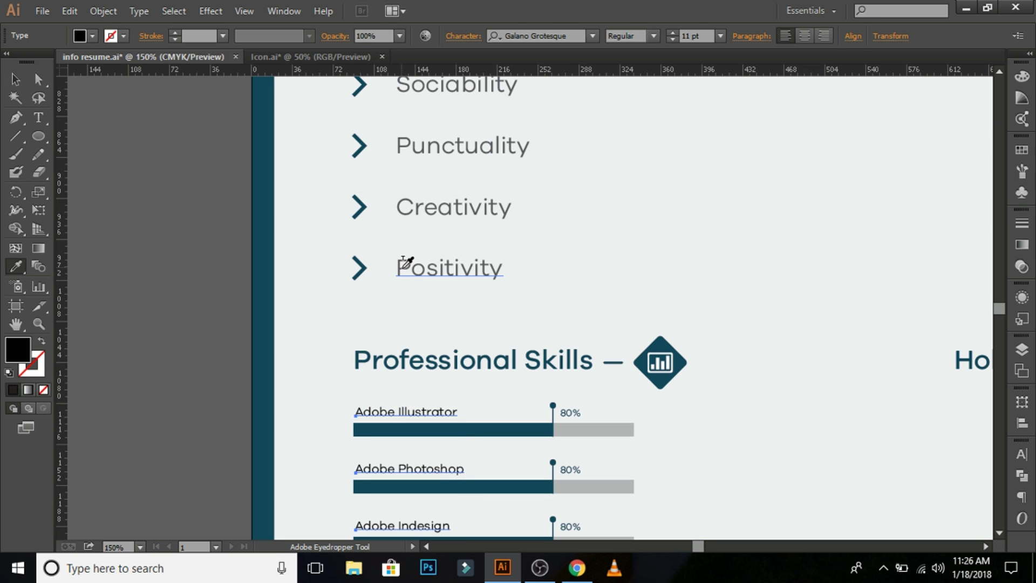
pyautogui.click(398, 266)
# Set the skill labels' font size to 11 pt.
pyautogui.click(16, 79)
pyautogui.click(690, 36)
pyautogui.write('11')
pyautogui.press('Return')
# Deselect the labels and select the Adobe Photoshop skill bar.
pyautogui.click(307, 312)
pyautogui.scroll(-1, 331, 326)
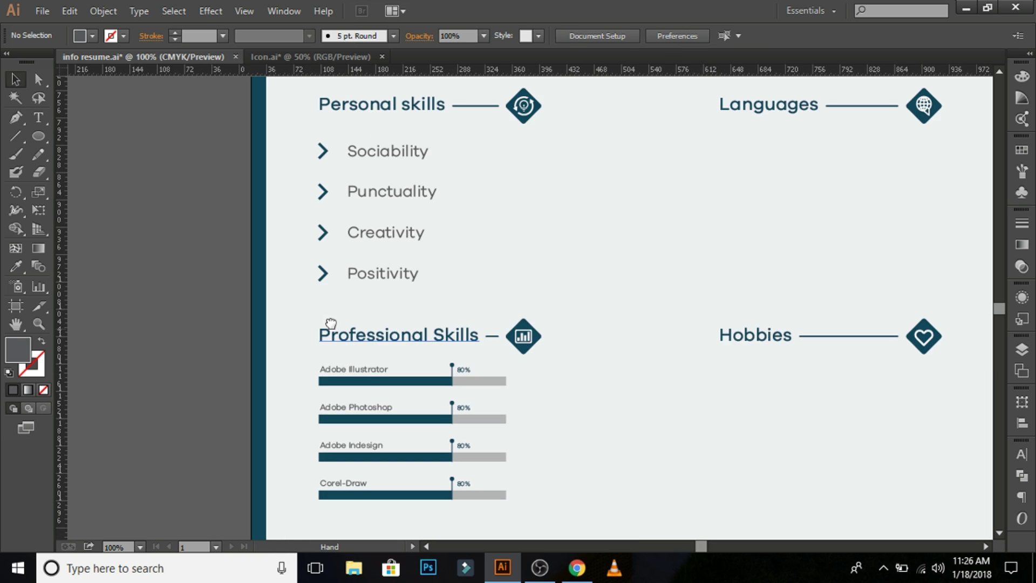
pyautogui.scroll(1, 437, 433)
pyautogui.scroll(1, 442, 391)
pyautogui.click(443, 391)
pyautogui.click(446, 357)
pyautogui.click(440, 384)
# Lengthen the Photoshop bar, move its marker and label to the end, and make it 87%.
pyautogui.moveTo(449, 385); pyautogui.dragTo(494, 385)
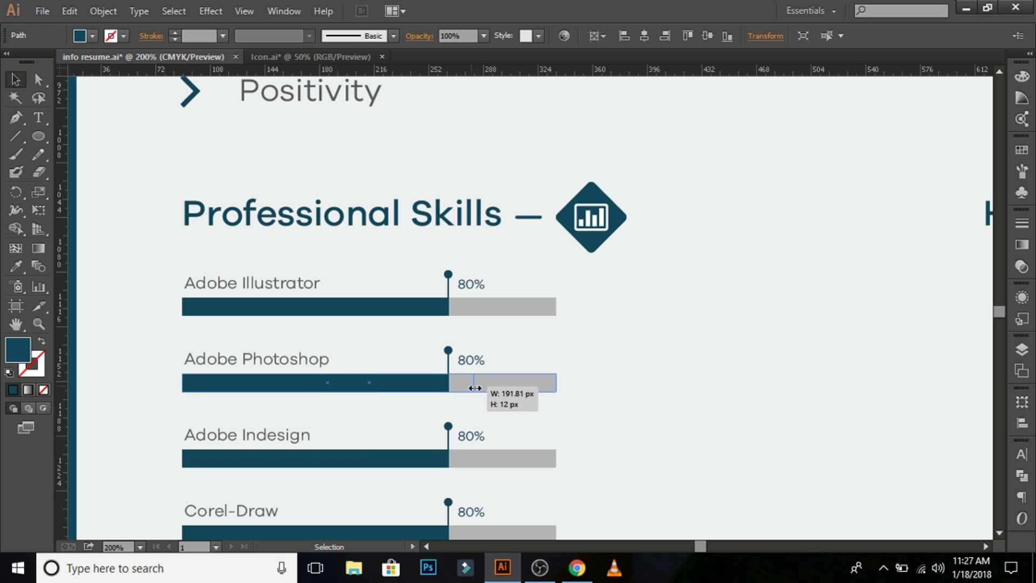
pyautogui.click(448, 351)
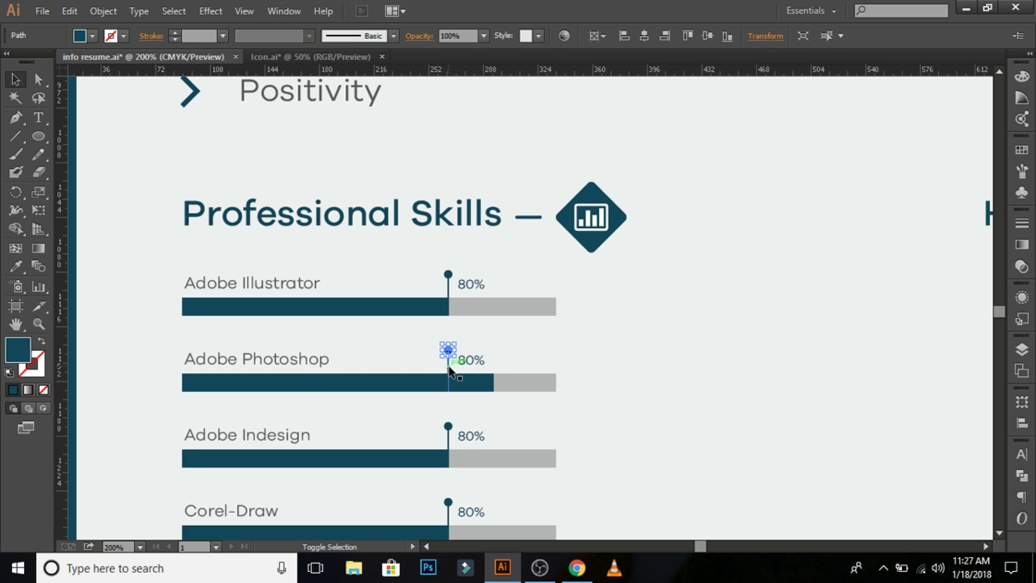
pyautogui.moveTo(448, 357); pyautogui.dragTo(477, 358)
pyautogui.scroll(4, 522, 367)
pyautogui.moveTo(393, 345); pyautogui.dragTo(453, 344)
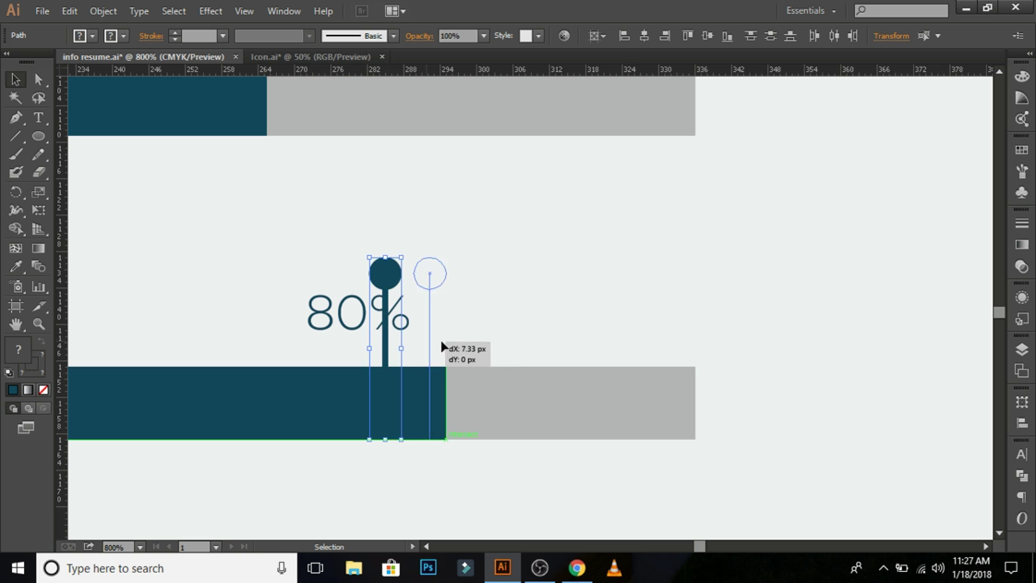
pyautogui.moveTo(379, 322)
pyautogui.mouseDown()
pyautogui.moveTo(565, 322)
pyautogui.moveTo(529, 315)
pyautogui.mouseUp()
pyautogui.scroll(-2, 559, 316)
pyautogui.doubleClick(561, 318)
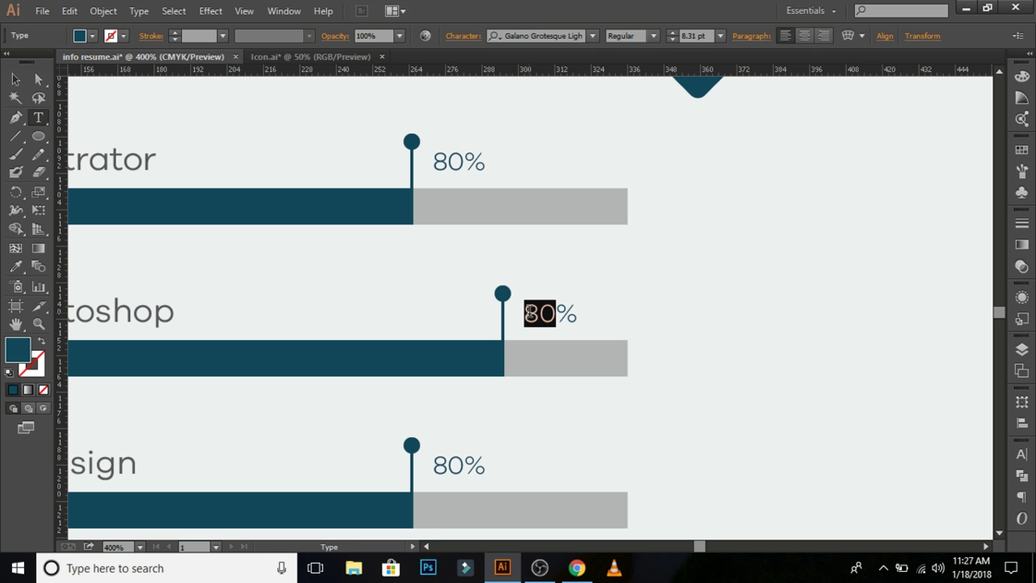
pyautogui.write('8')
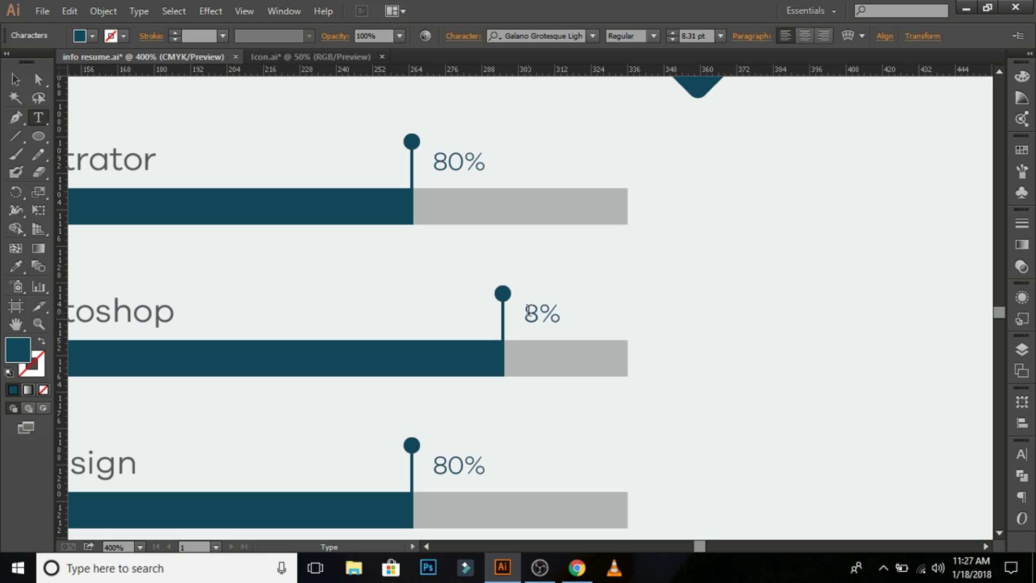
pyautogui.press('Escape')
pyautogui.click(579, 368)
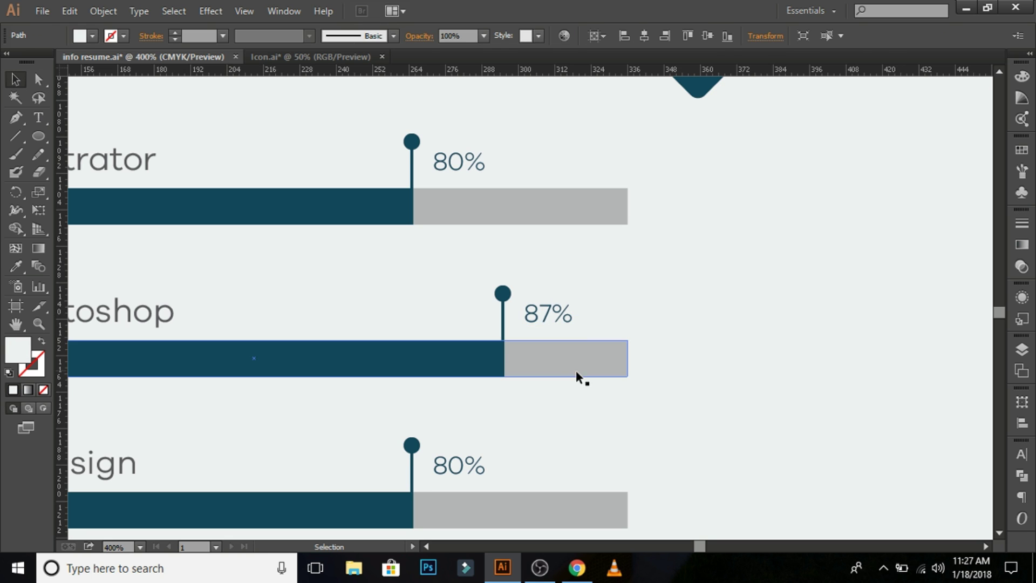
pyautogui.scroll(-3, 509, 419)
pyautogui.scroll(-1, 509, 419)
# Shorten the Indesign bar to 55%, moving its marker and percentage text to match.
pyautogui.click(440, 417)
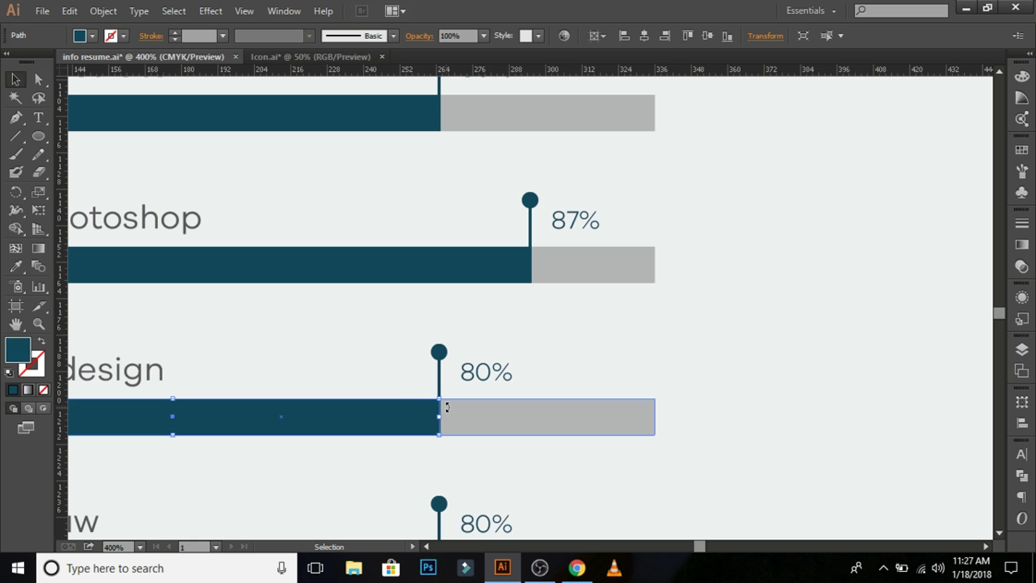
pyautogui.moveTo(440, 417); pyautogui.dragTo(311, 420)
pyautogui.moveTo(437, 390); pyautogui.dragTo(307, 386)
pyautogui.hotkey('ctrl', 'z')
pyautogui.moveTo(437, 389); pyautogui.dragTo(310, 387)
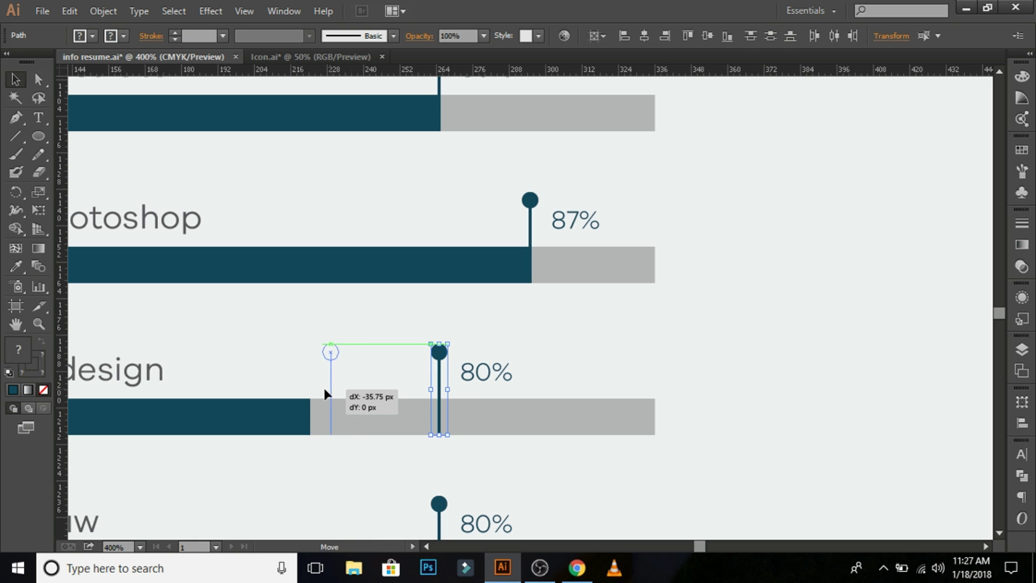
pyautogui.moveTo(466, 378); pyautogui.dragTo(336, 374)
pyautogui.doubleClick(359, 378)
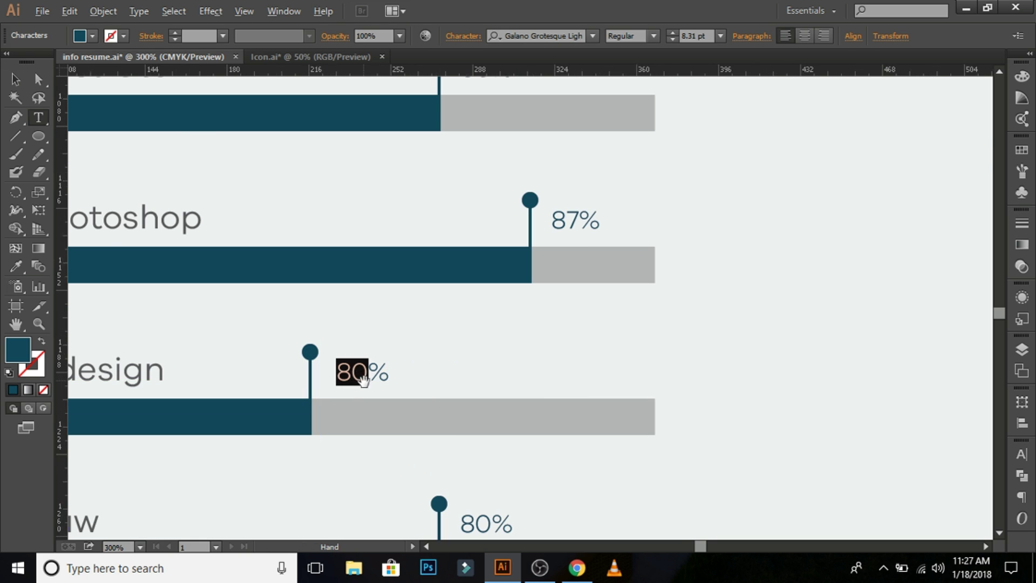
pyautogui.hotkey('ctrl', '-')
pyautogui.hotkey('ctrl', '-')
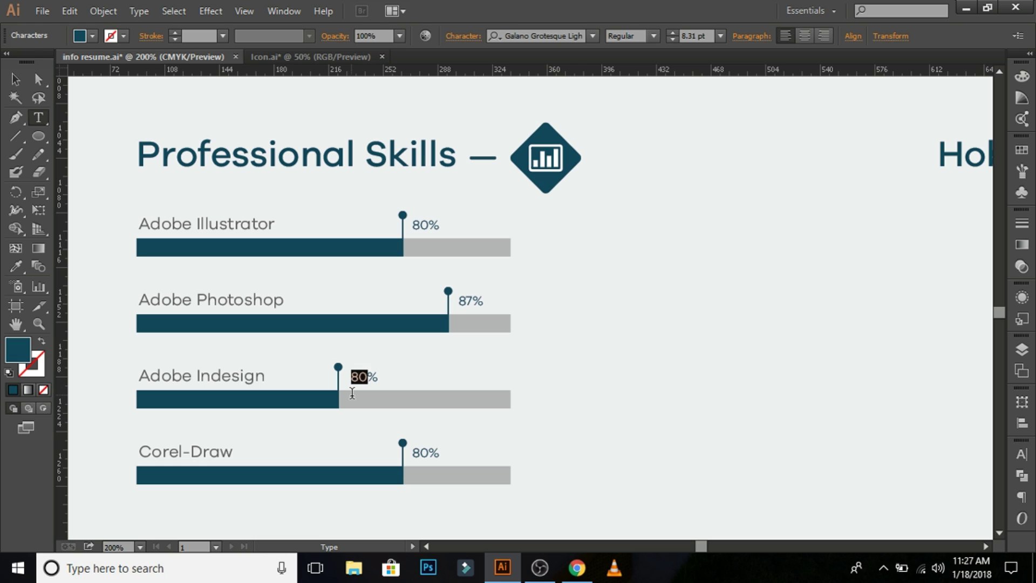
pyautogui.write('55')
pyautogui.click(15, 79)
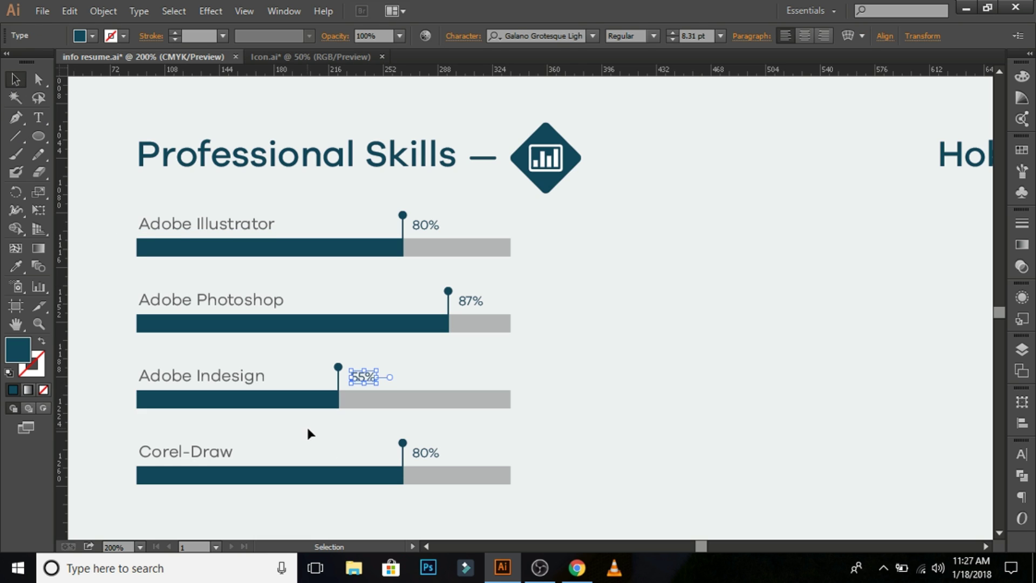
# Shorten the Corel-Draw bar to 60%, moving its marker and percentage text to match.
pyautogui.click(389, 478)
pyautogui.moveTo(403, 475); pyautogui.dragTo(359, 474)
pyautogui.click(402, 462)
pyautogui.scroll(2, 404, 443)
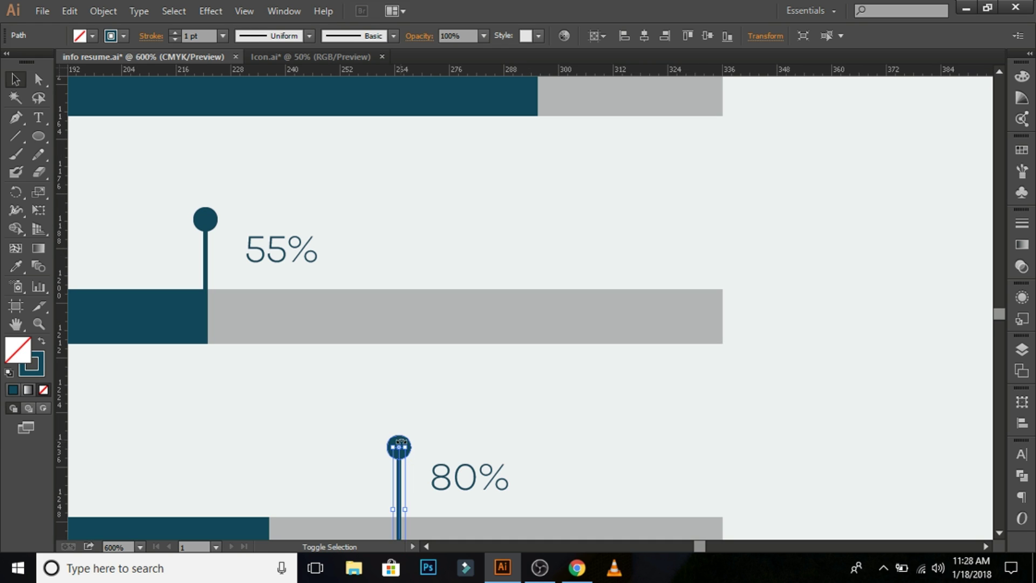
pyautogui.scroll(-2, 398, 446)
pyautogui.moveTo(397, 446); pyautogui.dragTo(244, 450)
pyautogui.moveTo(465, 374)
pyautogui.mouseDown()
pyautogui.moveTo(336, 382)
pyautogui.moveTo(292, 369)
pyautogui.mouseUp()
pyautogui.doubleClick(335, 382)
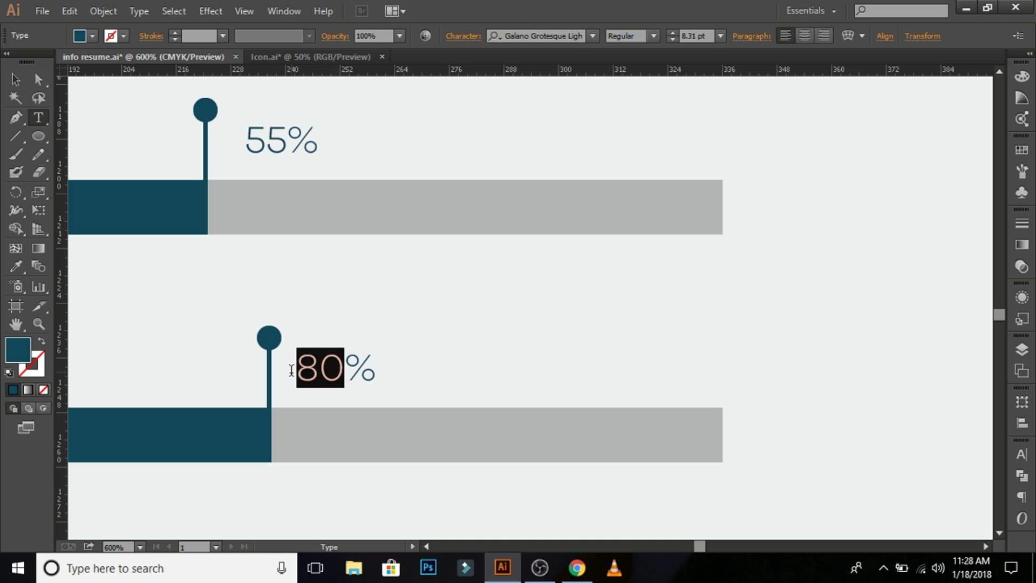
pyautogui.write('60')
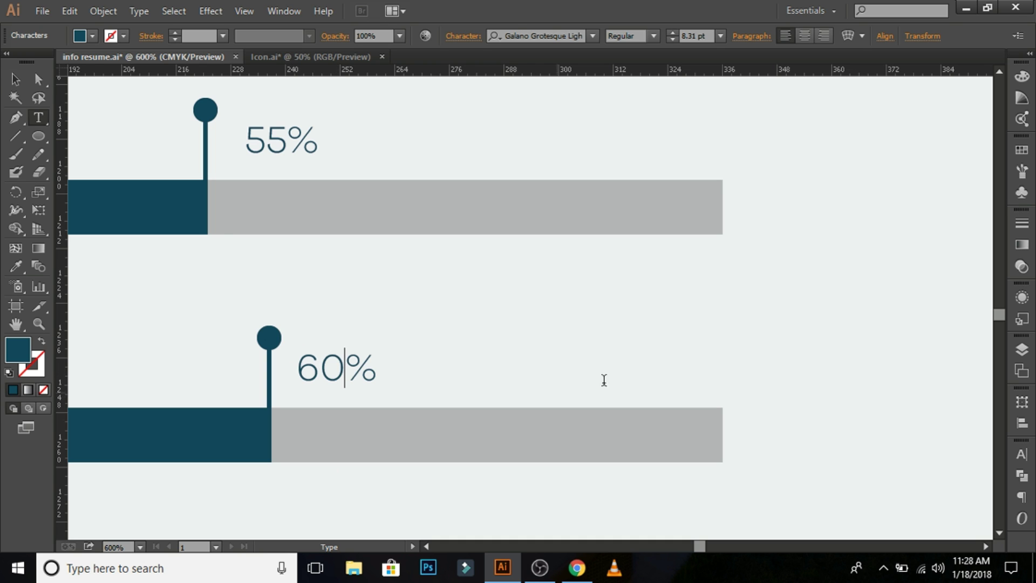
pyautogui.press('Escape')
# Look over the skill bars, then open and dismiss the Illustrator group's context menu.
pyautogui.scroll(-3, 517, 285)
pyautogui.scroll(2, 510, 354)
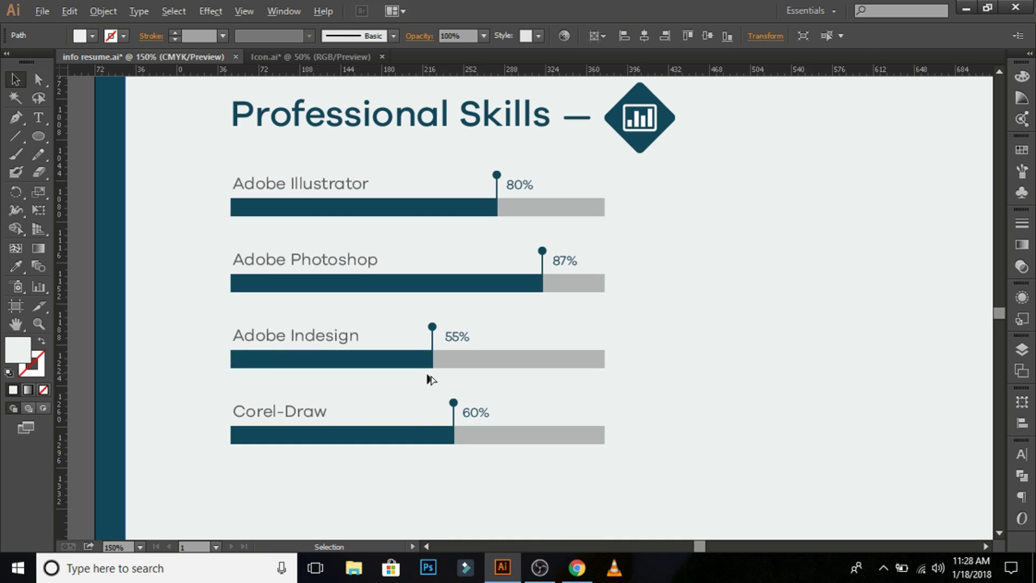
pyautogui.scroll(-2, 428, 377)
pyautogui.rightClick(437, 291)
pyautogui.click(282, 342)
# Sample teal colours onto the Photoshop and Corel-Draw skill bars.
pyautogui.click(421, 328)
pyautogui.scroll(-2, 426, 365)
pyautogui.press('i')
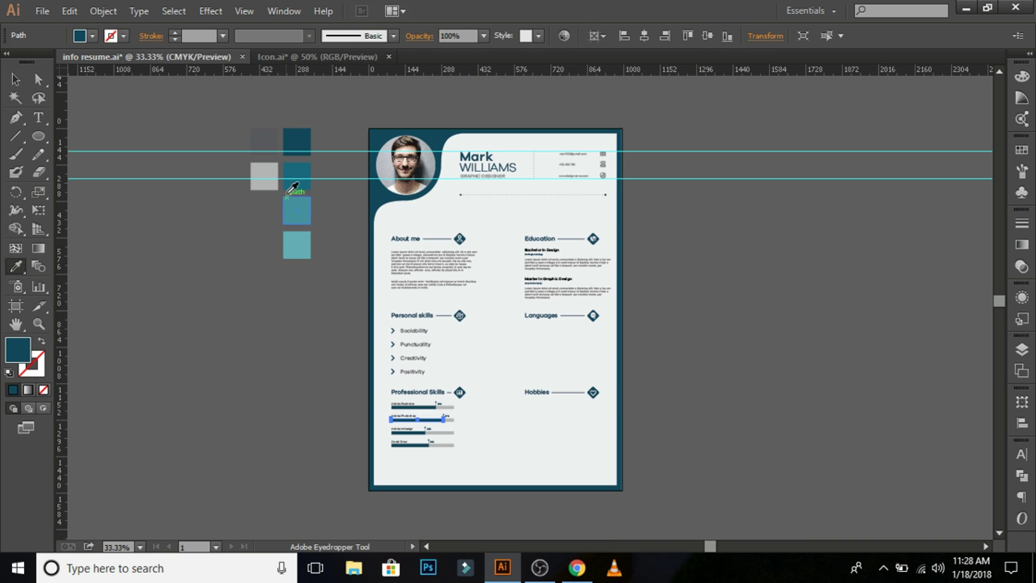
pyautogui.moveTo(446, 426); pyautogui.dragTo(422, 433)
pyautogui.scroll(1, 432, 435)
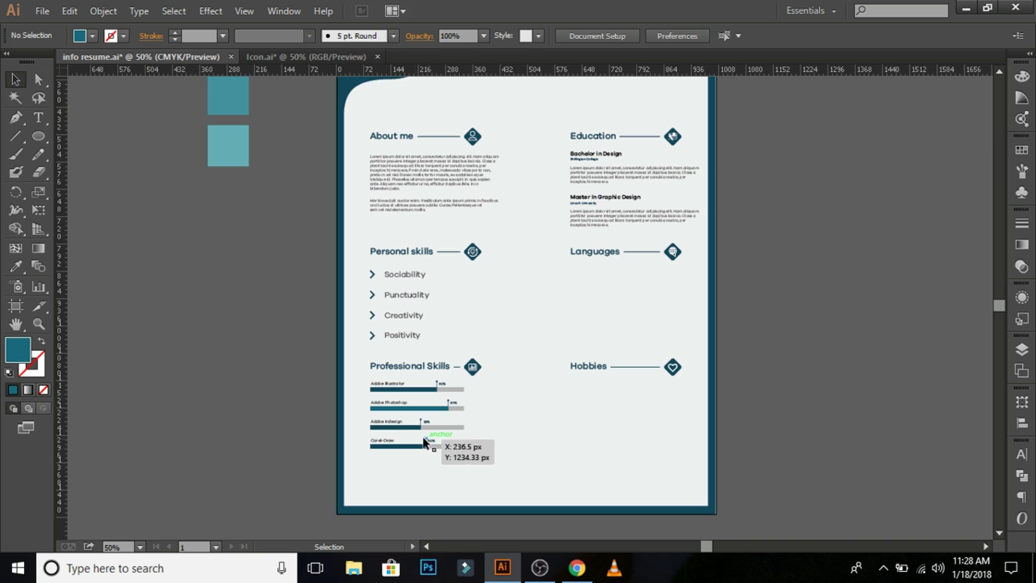
pyautogui.press('i')
pyautogui.press('v')
pyautogui.click(415, 446)
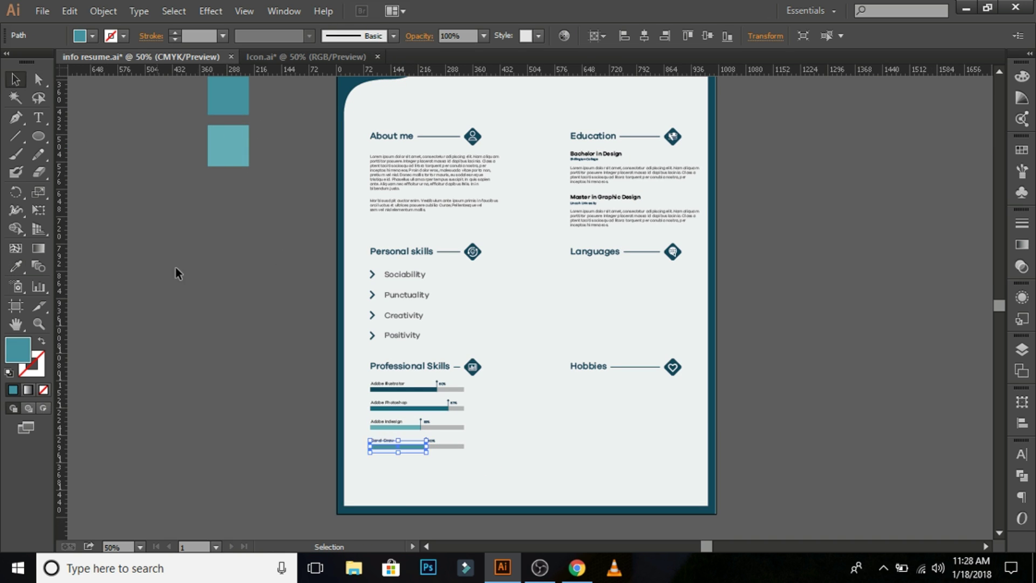
pyautogui.click(474, 472)
pyautogui.scroll(2, 474, 472)
pyautogui.moveTo(513, 468); pyautogui.dragTo(384, 488)
pyautogui.scroll(-1, 384, 488)
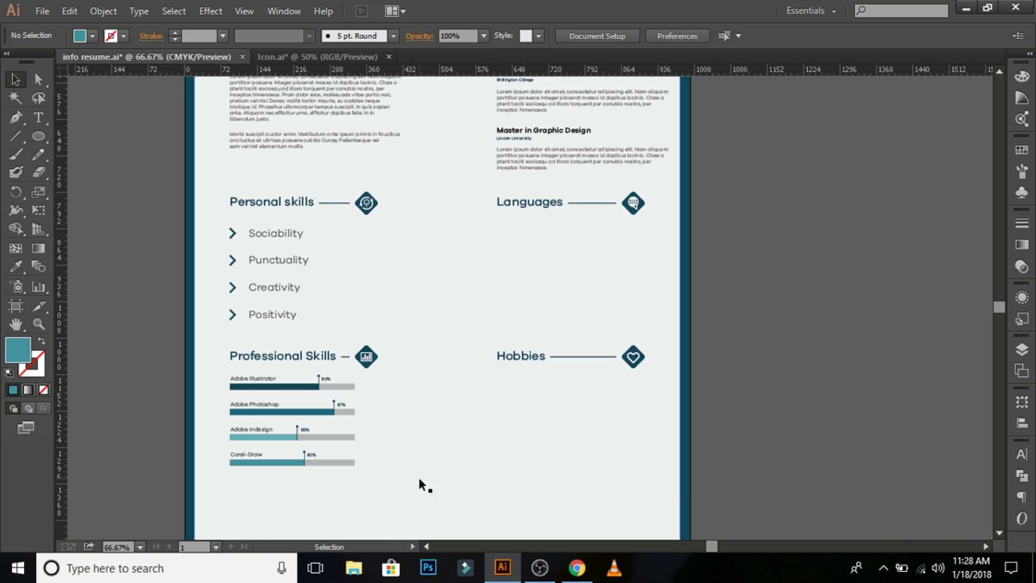
# Give the Illustrator and Photoshop bars a sampled teal swatch colour.
pyautogui.click(298, 372)
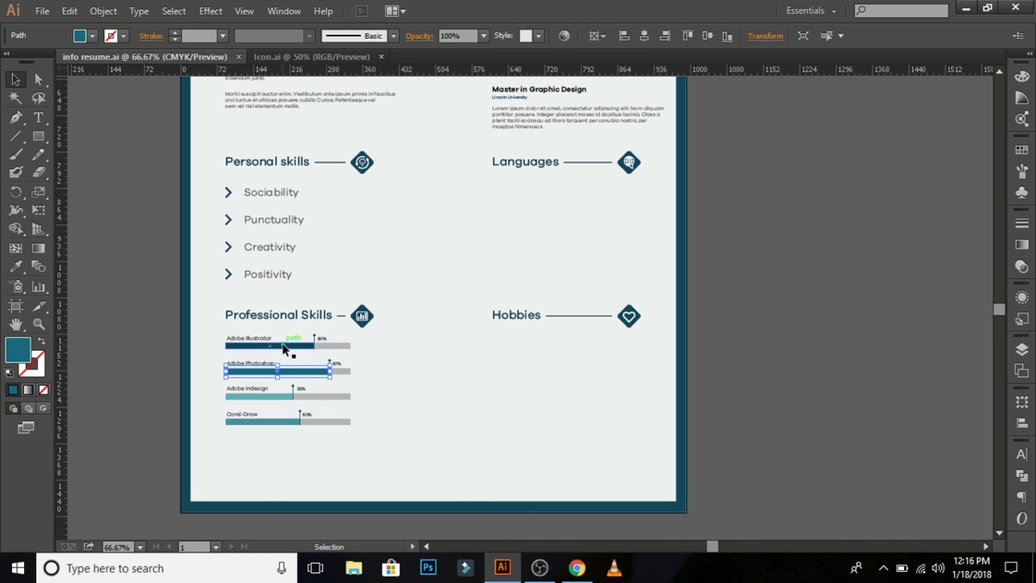
pyautogui.click(286, 347)
pyautogui.click(313, 371)
pyautogui.click(257, 357)
pyautogui.click(317, 372)
pyautogui.press('i')
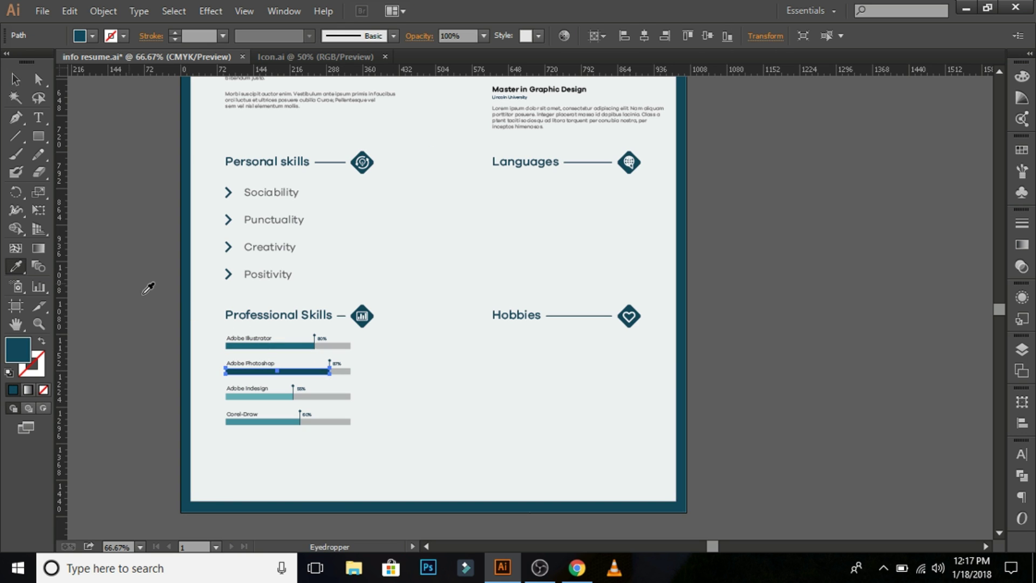
pyautogui.click(17, 81)
pyautogui.click(319, 411)
# Place a copy of a grey bar track below the Languages heading.
pyautogui.scroll(1, 302, 394)
pyautogui.hscroll(1, 302, 394)
pyautogui.moveTo(287, 377); pyautogui.dragTo(544, 238)
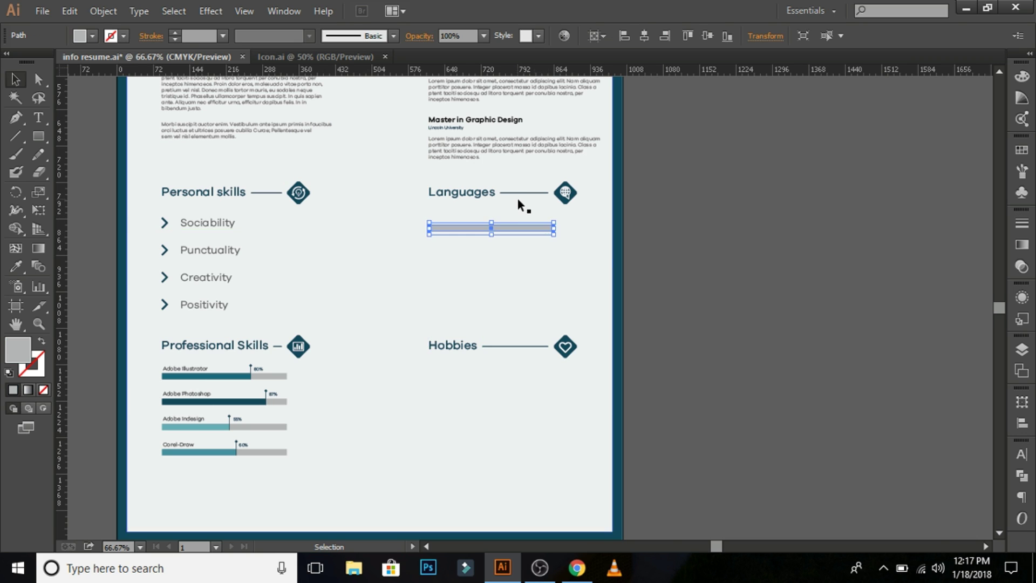
# Nudge the copied bar up so it sits right under Languages.
pyautogui.scroll(3, 512, 200)
pyautogui.scroll(-2, 493, 292)
pyautogui.moveTo(465, 317); pyautogui.dragTo(470, 306)
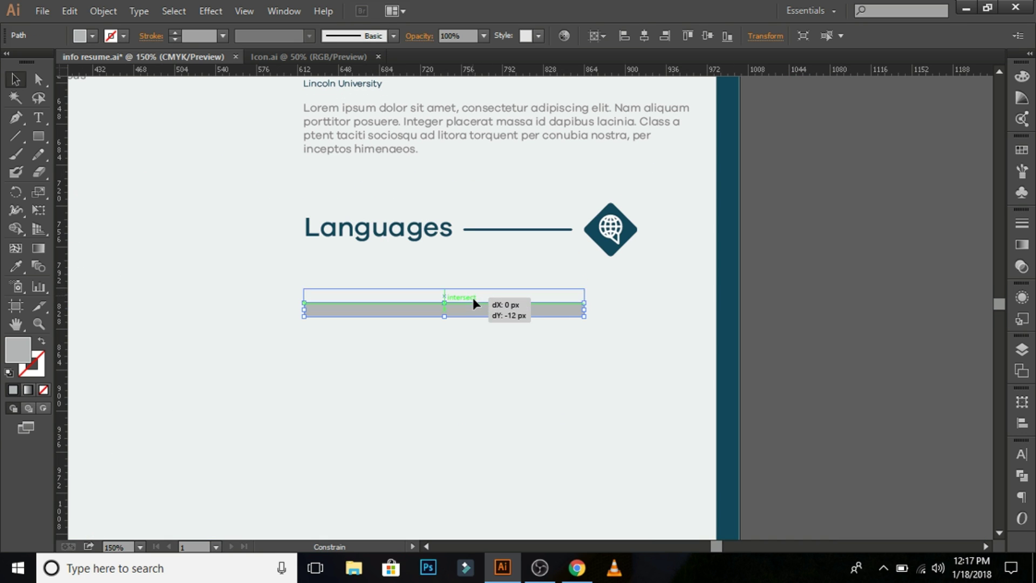
pyautogui.click(544, 342)
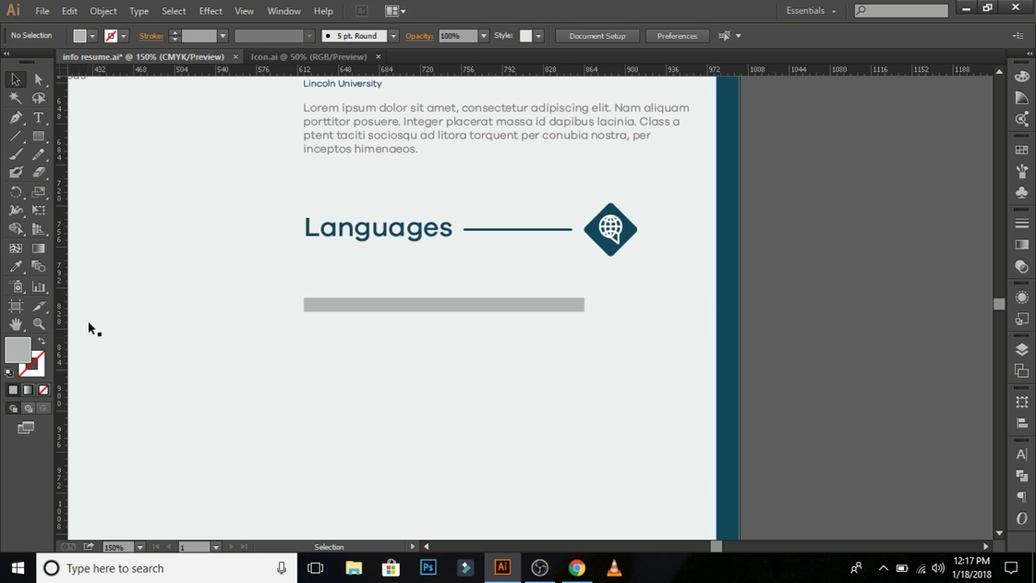
# Draw a small dark-blue block at the bar's left end and repeat copies across it.
pyautogui.moveTo(304, 298); pyautogui.dragTo(332, 308)
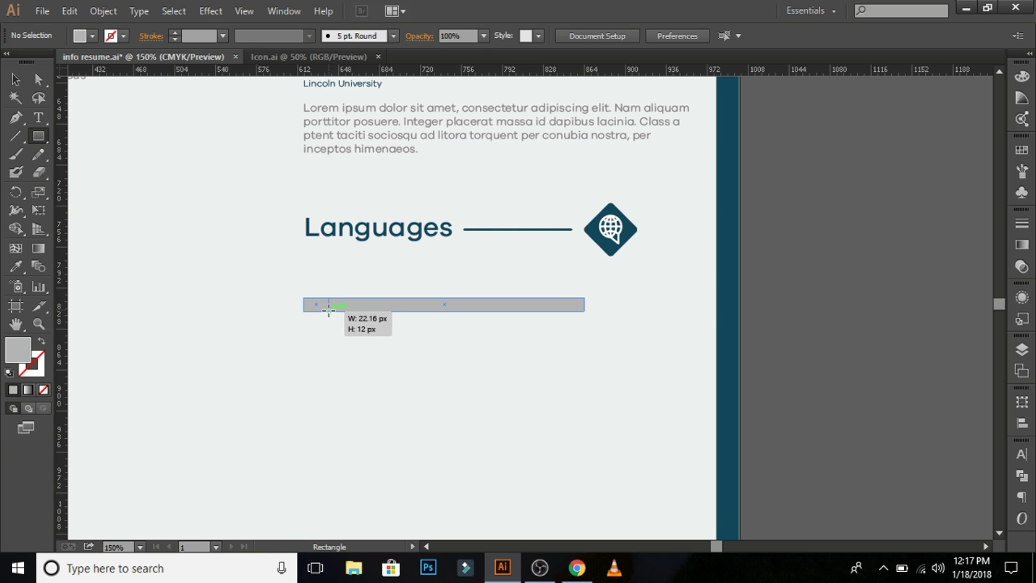
pyautogui.moveTo(330, 310); pyautogui.dragTo(330, 311)
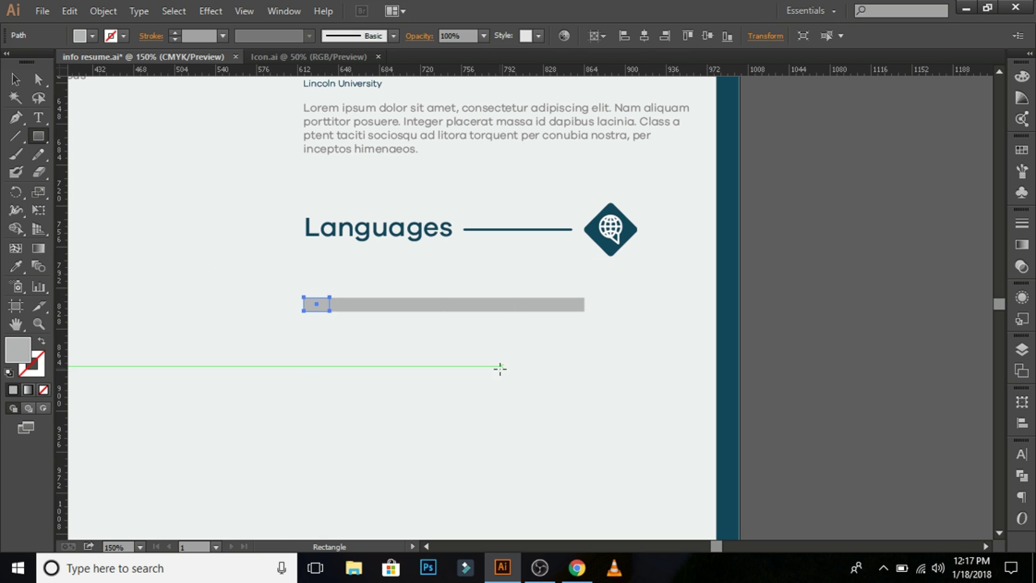
pyautogui.press('i')
pyautogui.click(607, 238)
pyautogui.moveTo(333, 307); pyautogui.dragTo(354, 308)
pyautogui.hotkey('ctrl', 'd')
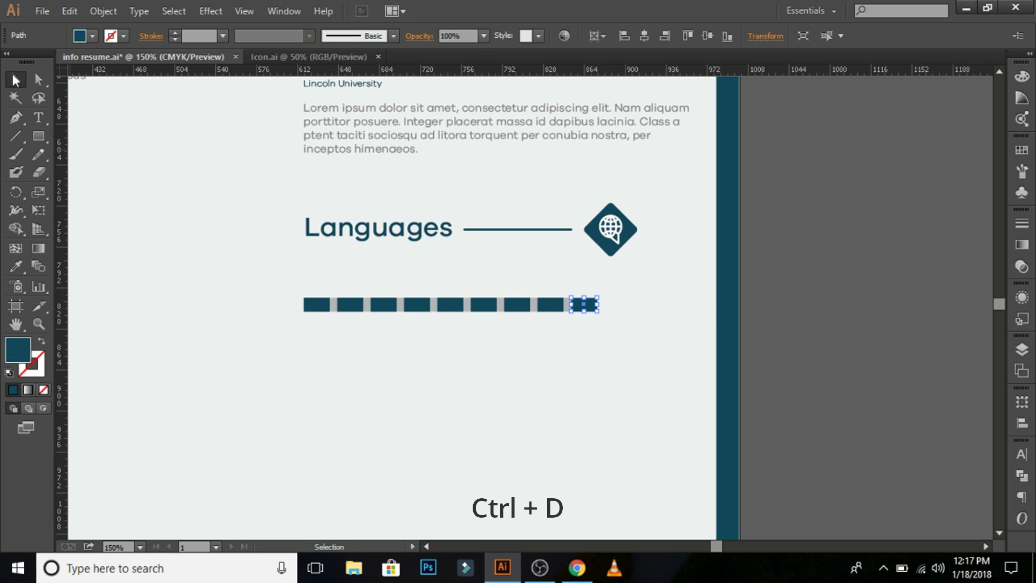
# Select the row of blocks and group them together.
pyautogui.click(533, 316)
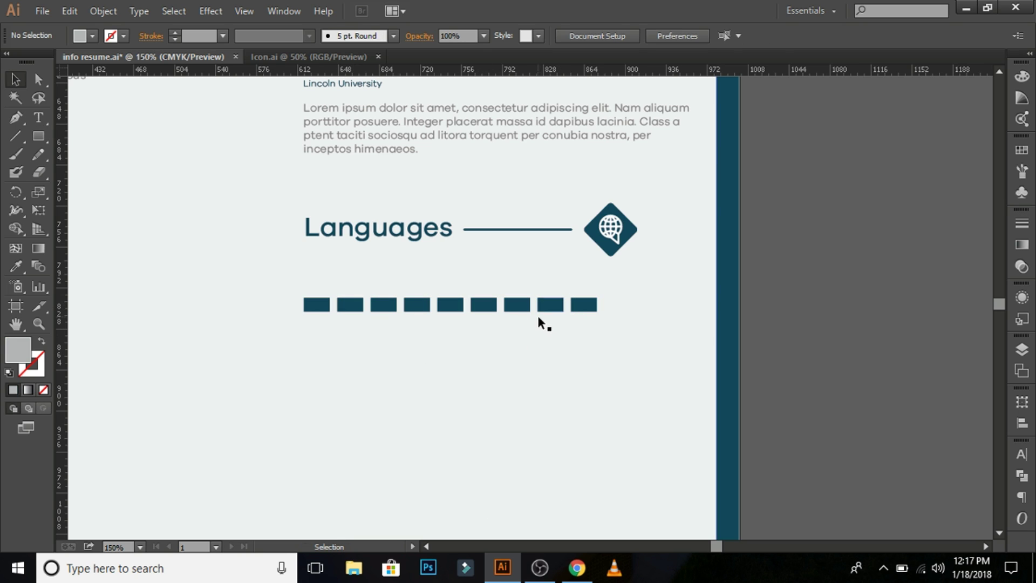
pyautogui.click(317, 305)
pyautogui.keyDown('shift'); pyautogui.click(348, 306); pyautogui.keyUp('shift')
pyautogui.keyDown('shift'); pyautogui.click(383, 306); pyautogui.keyUp('shift')
pyautogui.keyDown('shift'); pyautogui.click(417, 306); pyautogui.keyUp('shift')
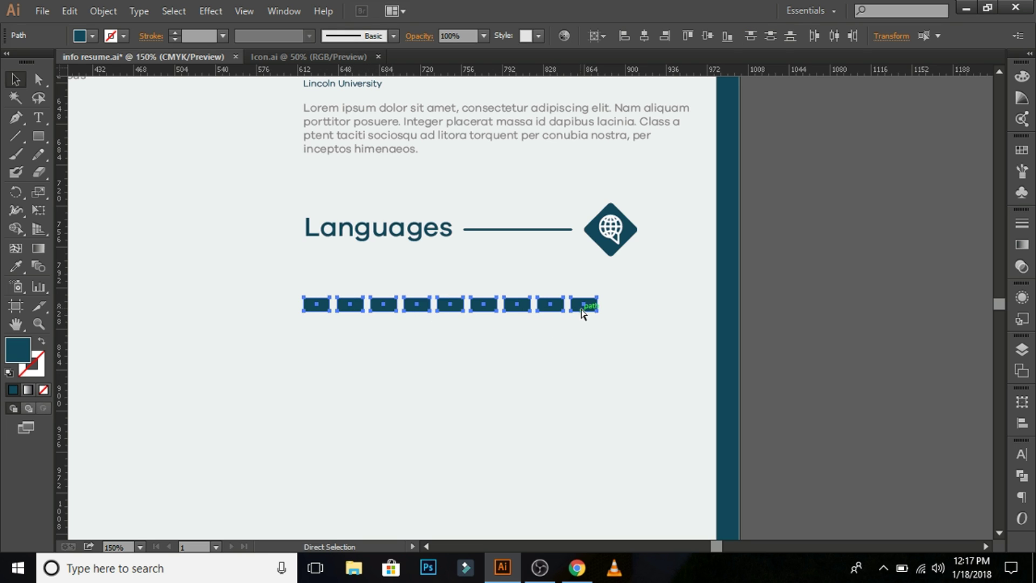
pyautogui.hotkey('ctrl', 'g')
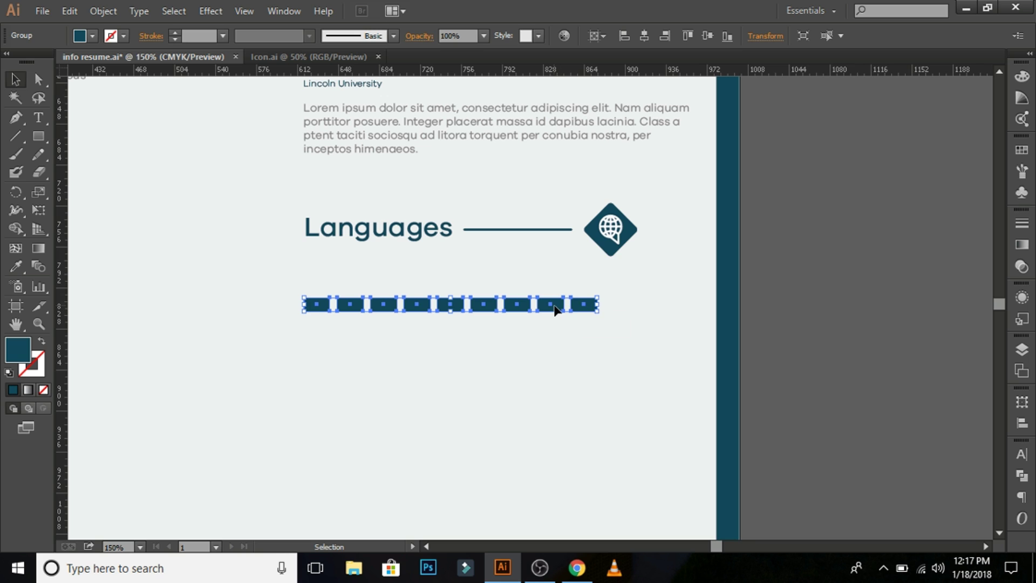
# Reselect the grouped block row and bring up the colour swatches.
pyautogui.click(829, 343)
pyautogui.click(594, 306)
pyautogui.click(1022, 151)
pyautogui.hotkey('ctrl', '-')
pyautogui.hotkey('ctrl', '-')
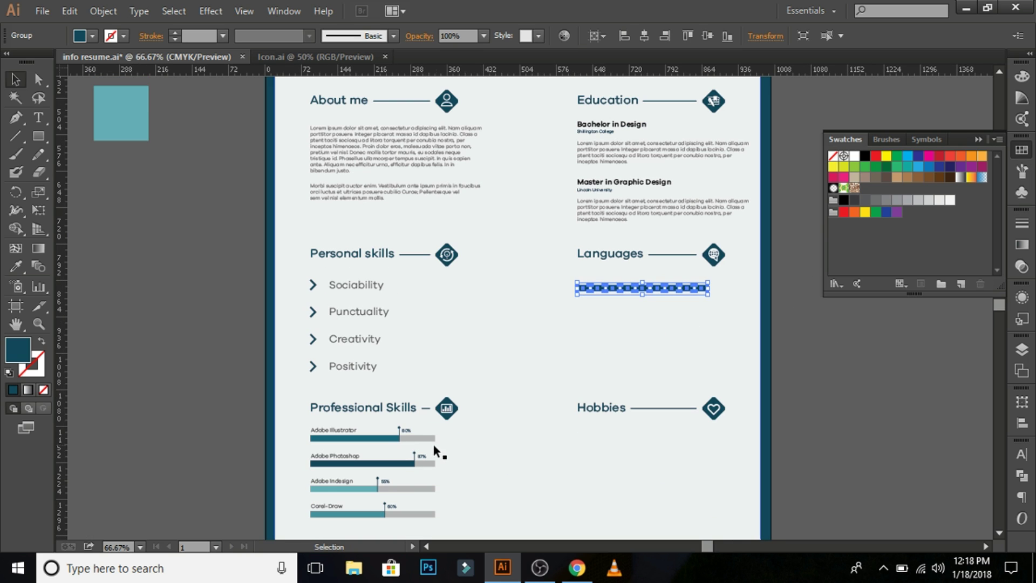
# Bring the Languages block group in front of the grey bar and ungroup it.
pyautogui.press('i')
pyautogui.click(15, 80)
pyautogui.hotkey('ctrl', '1')
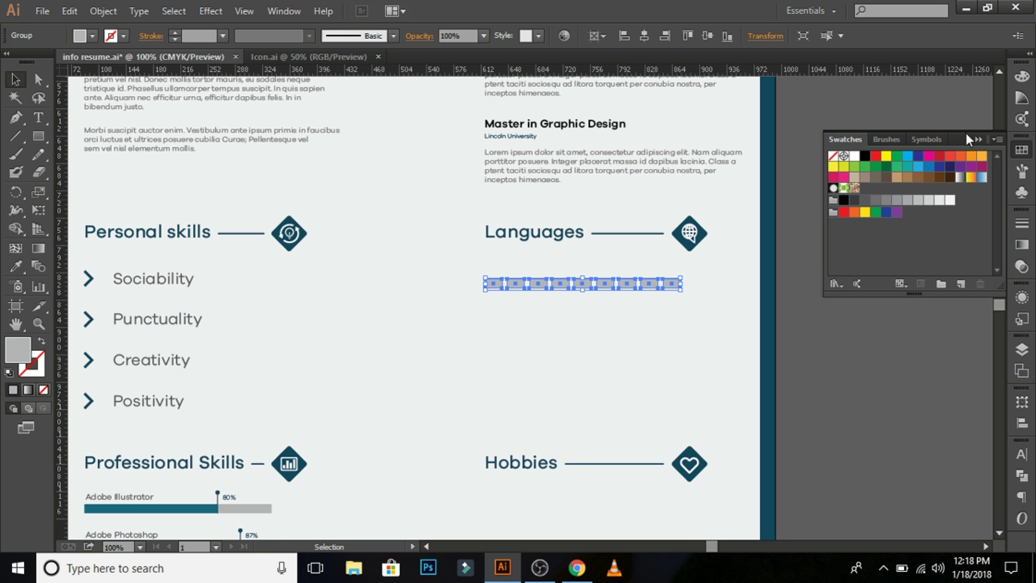
pyautogui.click(1022, 150)
pyautogui.click(814, 273)
pyautogui.moveTo(815, 273); pyautogui.dragTo(676, 322)
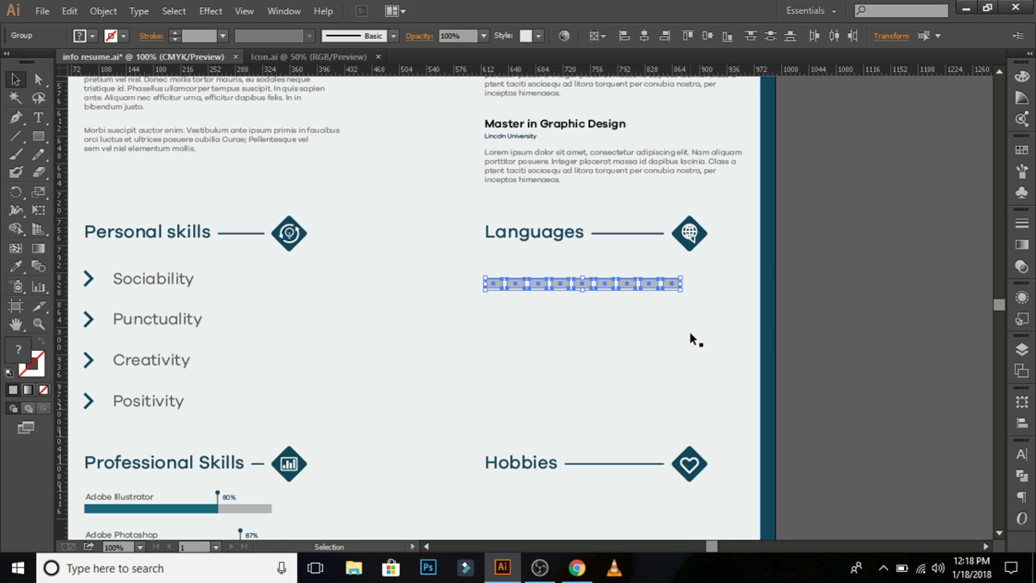
pyautogui.hotkey('ctrl', 'shift', ']')
pyautogui.click(861, 347)
pyautogui.rightClick(650, 286)
pyautogui.click(703, 372)
pyautogui.hotkey('ctrl', 'shift', 'a')
# Select all nine blocks of the first Languages row.
pyautogui.moveTo(668, 280); pyautogui.dragTo(633, 292)
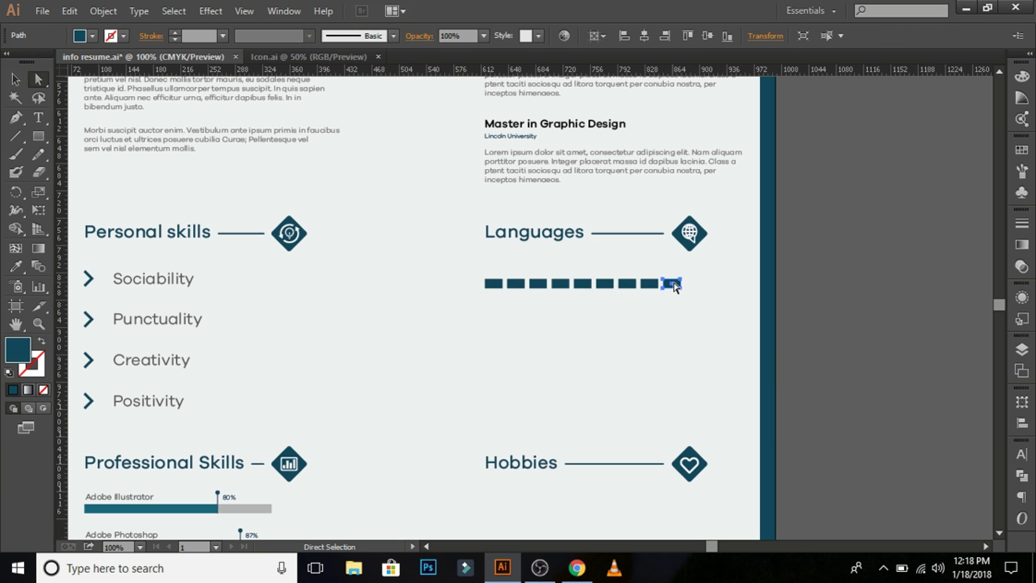
pyautogui.moveTo(538, 296); pyautogui.dragTo(504, 291)
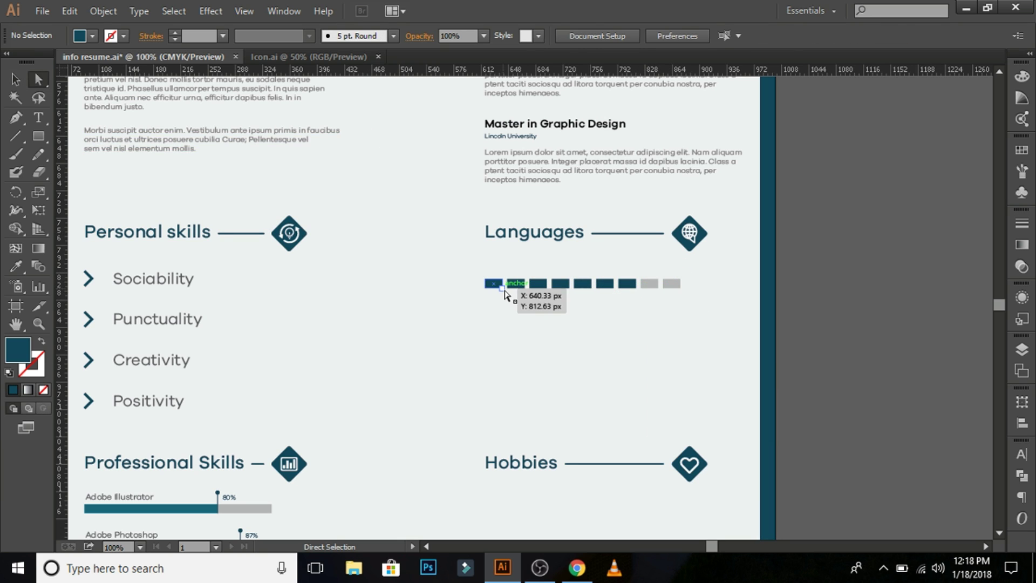
pyautogui.click(672, 284)
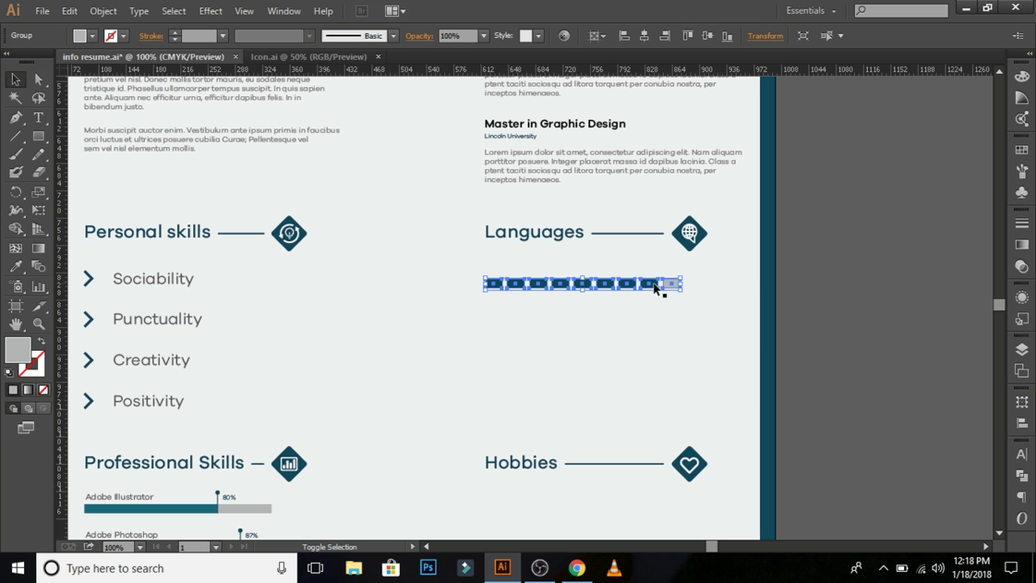
pyautogui.click(806, 327)
pyautogui.click(650, 283)
pyautogui.keyDown('shift'); pyautogui.click(606, 284); pyautogui.keyUp('shift')
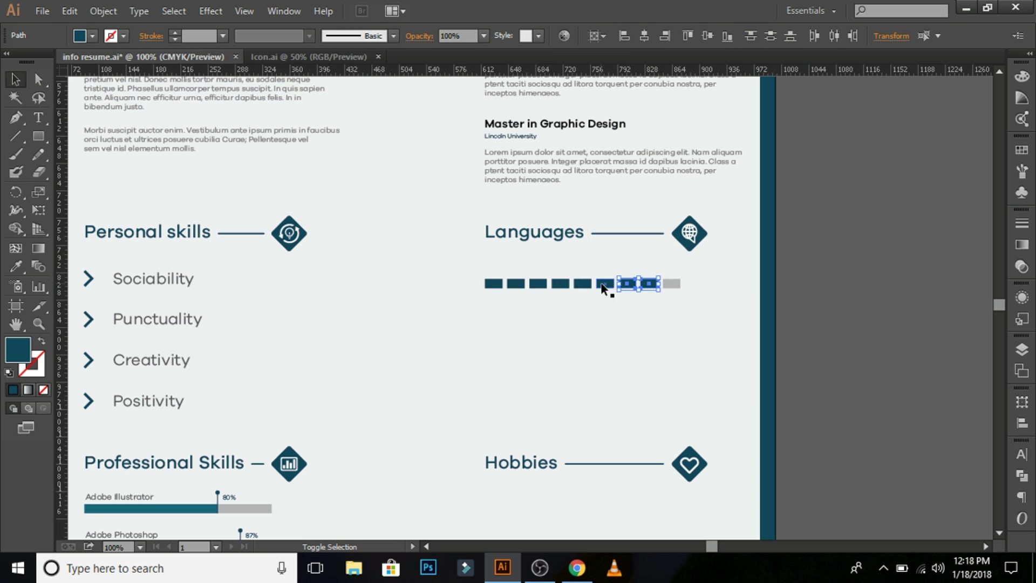
pyautogui.keyDown('shift'); pyautogui.click(562, 286); pyautogui.keyUp('shift')
pyautogui.click(727, 290)
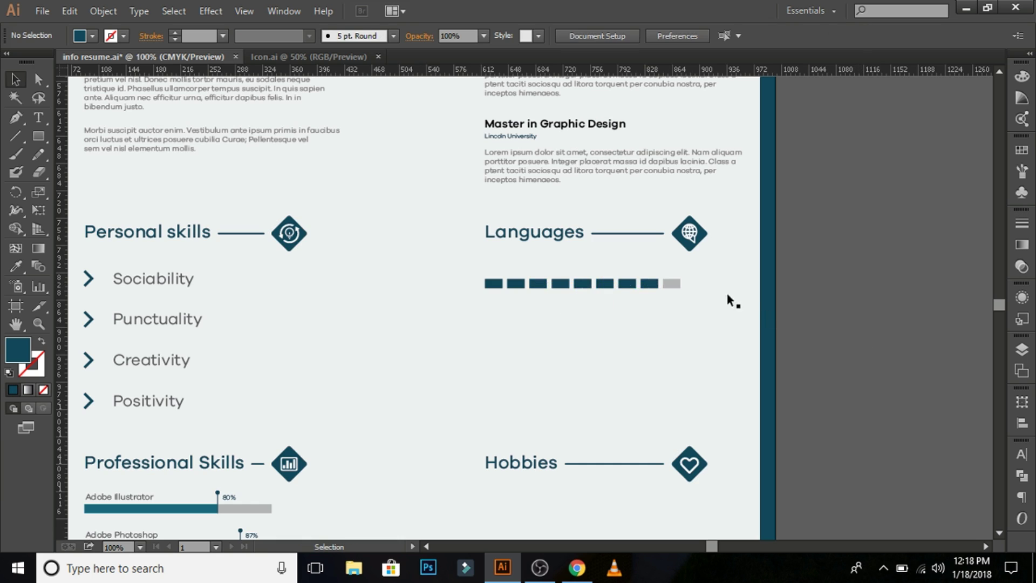
pyautogui.scroll(3, 681, 281)
pyautogui.click(118, 285)
pyautogui.keyDown('shift'); pyautogui.click(184, 285); pyautogui.keyUp('shift')
pyautogui.keyDown('shift'); pyautogui.click(252, 285); pyautogui.keyUp('shift')
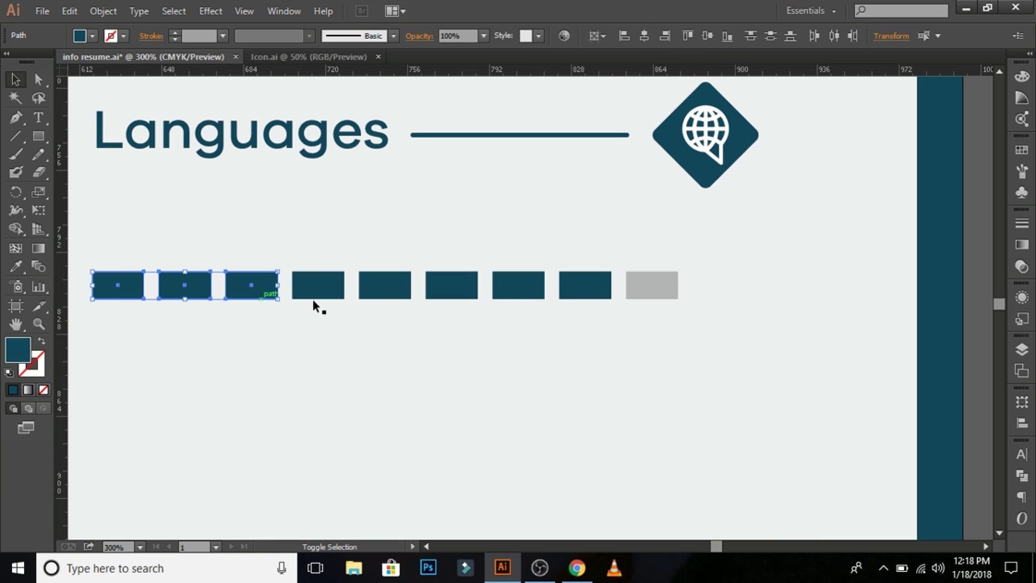
pyautogui.keyDown('shift'); pyautogui.click(435, 294); pyautogui.keyUp('shift')
pyautogui.keyDown('shift'); pyautogui.click(518, 289); pyautogui.keyUp('shift')
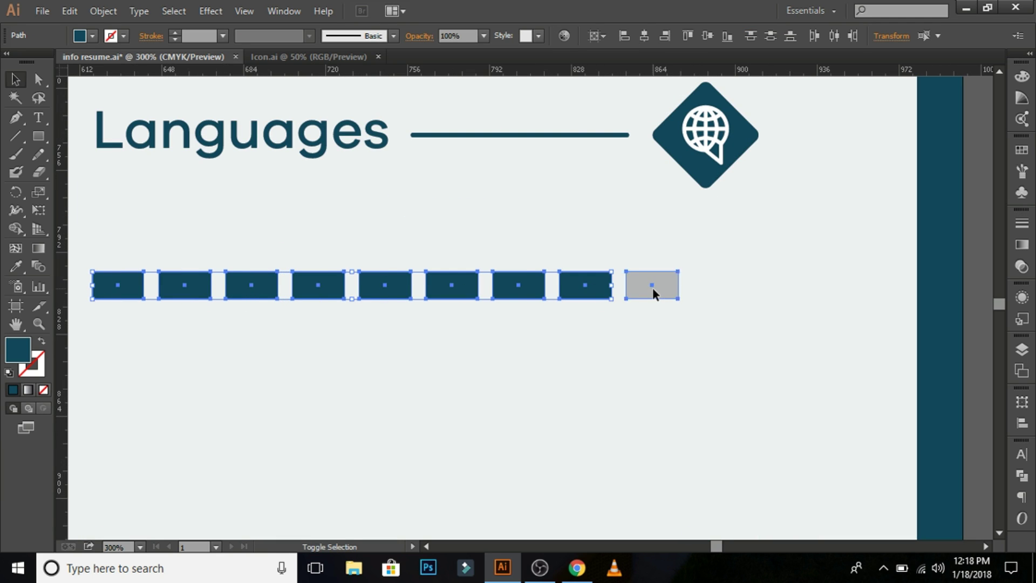
pyautogui.keyDown('shift'); pyautogui.click(653, 287); pyautogui.keyUp('shift')
pyautogui.scroll(-1, 652, 287)
# Duplicate the block row downward with Alt-drag and Ctrl+D to make four rows.
pyautogui.moveTo(646, 284)
pyautogui.mouseDown()
pyautogui.moveTo(643, 369)
pyautogui.moveTo(670, 342)
pyautogui.mouseUp()
pyautogui.scroll(-1, 642, 361)
pyautogui.hotkey('ctrl', 'd')
pyautogui.hotkey('ctrl', 'd')
pyautogui.scroll(-1, 699, 347)
pyautogui.scroll(-1, 673, 317)
pyautogui.scroll(1, 676, 320)
pyautogui.hotkey('ctrl', 'z')
pyautogui.hotkey('ctrl', 'z')
pyautogui.hotkey('ctrl', 'z')
pyautogui.moveTo(668, 253); pyautogui.dragTo(668, 284)
pyautogui.hotkey('ctrl', 'z')
pyautogui.moveTo(669, 244); pyautogui.dragTo(663, 281)
pyautogui.hotkey('ctrl', 'd')
pyautogui.hotkey('ctrl', 'd')
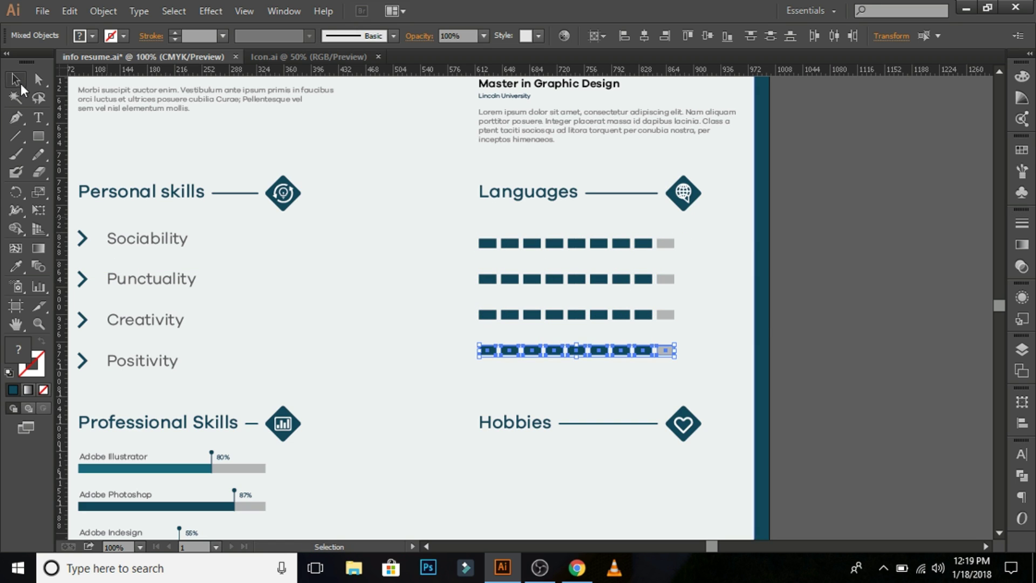
pyautogui.click(590, 262)
pyautogui.scroll(1, 626, 241)
# Turn the unfilled blocks grey so the rows read 9, 6, 4 and 2.
pyautogui.click(627, 294)
pyautogui.keyDown('shift'); pyautogui.click(596, 292); pyautogui.keyUp('shift')
pyautogui.click(572, 307)
pyautogui.click(630, 346)
pyautogui.keyDown('shift'); pyautogui.click(562, 346); pyautogui.keyUp('shift')
pyautogui.click(626, 400)
pyautogui.press('Delete')
pyautogui.click(522, 402)
pyautogui.press('Delete')
pyautogui.click(496, 401)
pyautogui.press('Delete')
pyautogui.click(465, 402)
pyautogui.press('Delete')
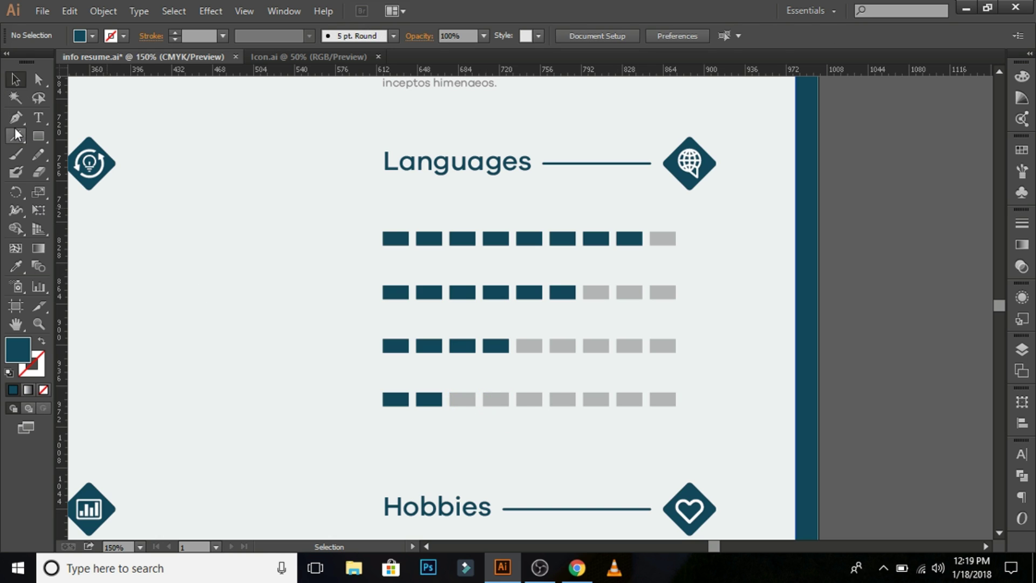
# Draw a vertical marker line at the first row's end with a 1 pt stroke.
pyautogui.scroll(2, 672, 232)
pyautogui.moveTo(612, 217)
pyautogui.mouseDown()
pyautogui.moveTo(613, 263)
pyautogui.moveTo(665, 251)
pyautogui.moveTo(674, 232)
pyautogui.mouseUp()
pyautogui.click(15, 79)
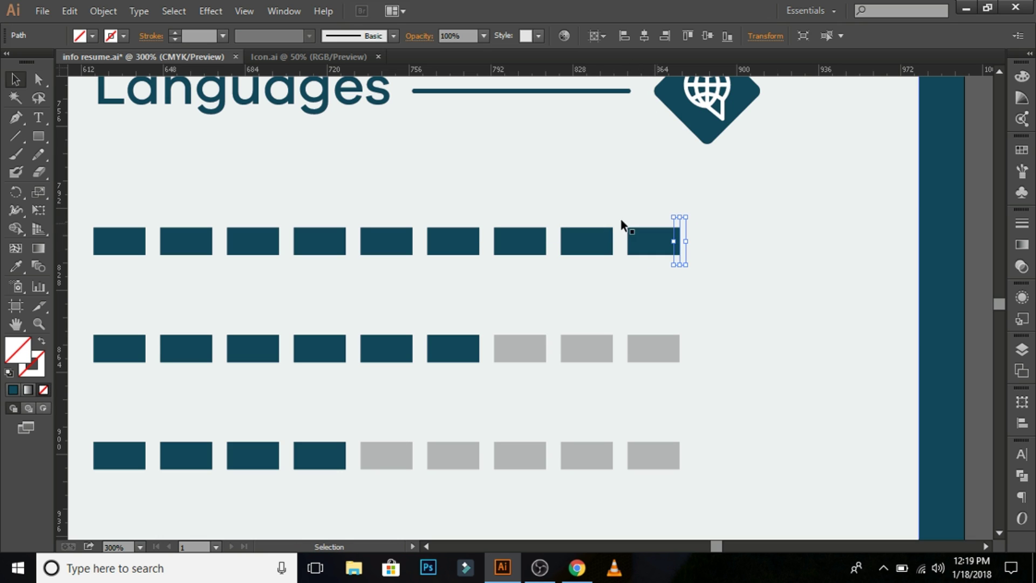
pyautogui.click(173, 34)
# Give the marker line the underline's teal stroke and copy it to row two's dark end.
pyautogui.press('i')
pyautogui.click(488, 92)
pyautogui.click(15, 81)
pyautogui.click(751, 384)
pyautogui.hotkey('ctrl', '-')
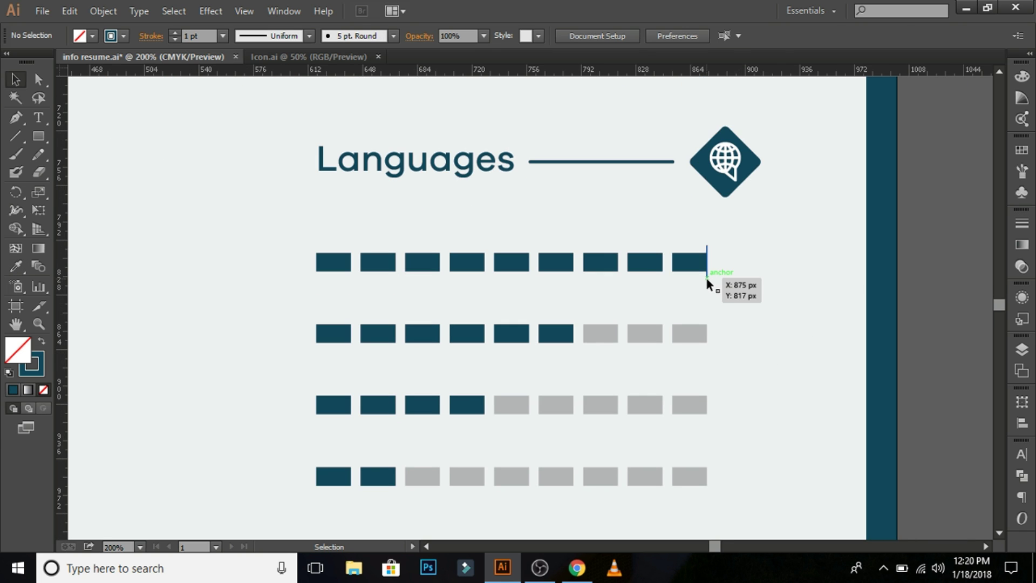
pyautogui.moveTo(708, 276)
pyautogui.mouseDown()
pyautogui.moveTo(578, 358)
pyautogui.moveTo(575, 341)
pyautogui.moveTo(484, 422)
pyautogui.moveTo(484, 404)
pyautogui.moveTo(396, 475)
pyautogui.mouseUp()
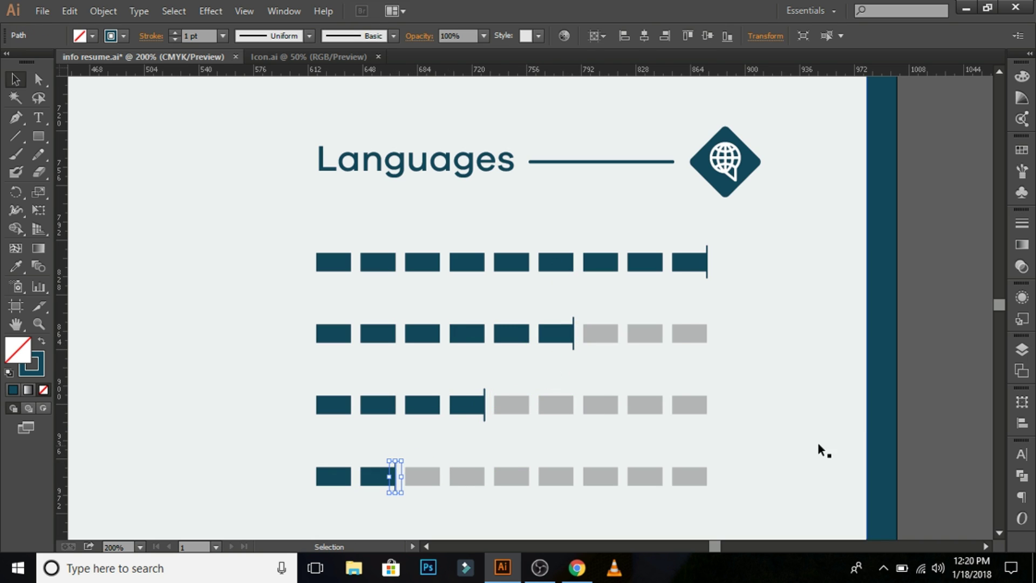
pyautogui.click(898, 433)
# Copy a skill percentage label up toward the first Languages row.
pyautogui.scroll(-1, 447, 458)
pyautogui.scroll(1, 473, 452)
pyautogui.scroll(1, 474, 453)
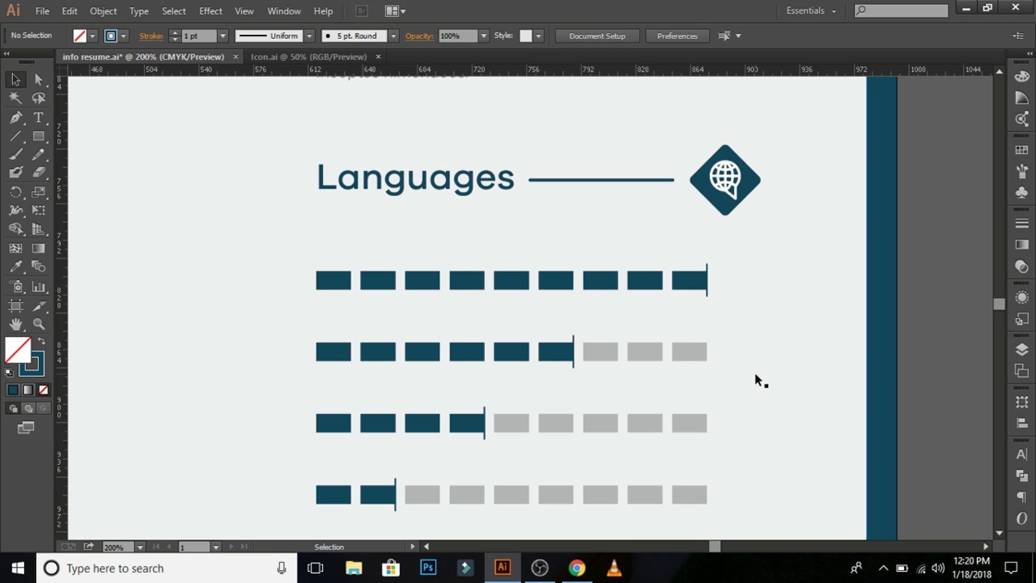
pyautogui.scroll(-2, 650, 386)
pyautogui.moveTo(229, 463); pyautogui.dragTo(682, 207)
pyautogui.scroll(1, 681, 216)
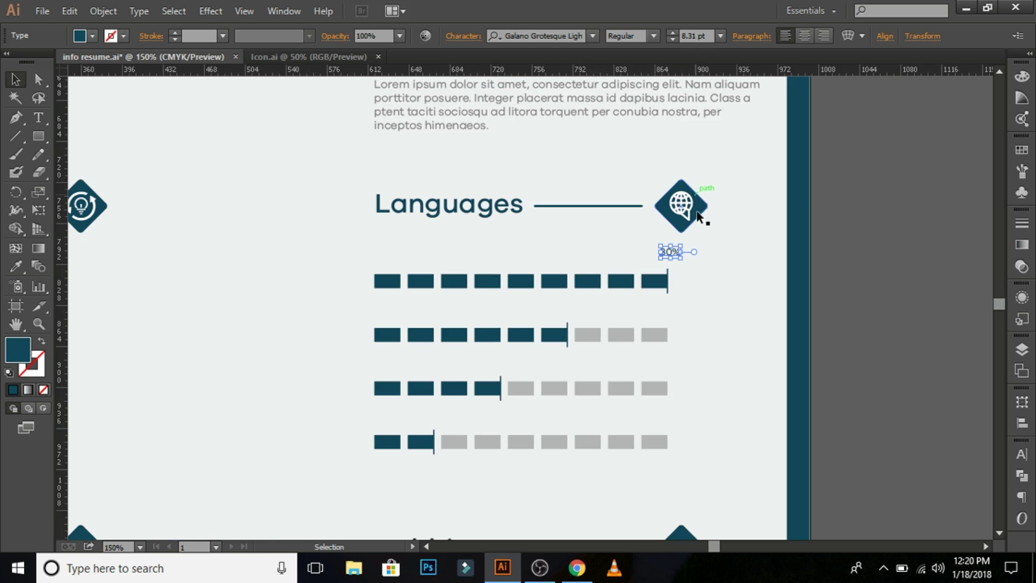
# Edit the copied percentage label and place copies over the other language rows.
pyautogui.scroll(2, 681, 227)
pyautogui.doubleClick(674, 251)
pyautogui.moveTo(681, 251)
pyautogui.mouseDown()
pyautogui.moveTo(647, 255)
pyautogui.moveTo(481, 371)
pyautogui.mouseUp()
pyautogui.click(17, 75)
pyautogui.scroll(-2, 480, 371)
pyautogui.moveTo(476, 281); pyautogui.dragTo(351, 389)
pyautogui.scroll(-2, 347, 296)
pyautogui.moveTo(346, 297); pyautogui.dragTo(215, 404)
pyautogui.scroll(2, 517, 186)
pyautogui.scroll(1, 470, 299)
pyautogui.click(469, 299)
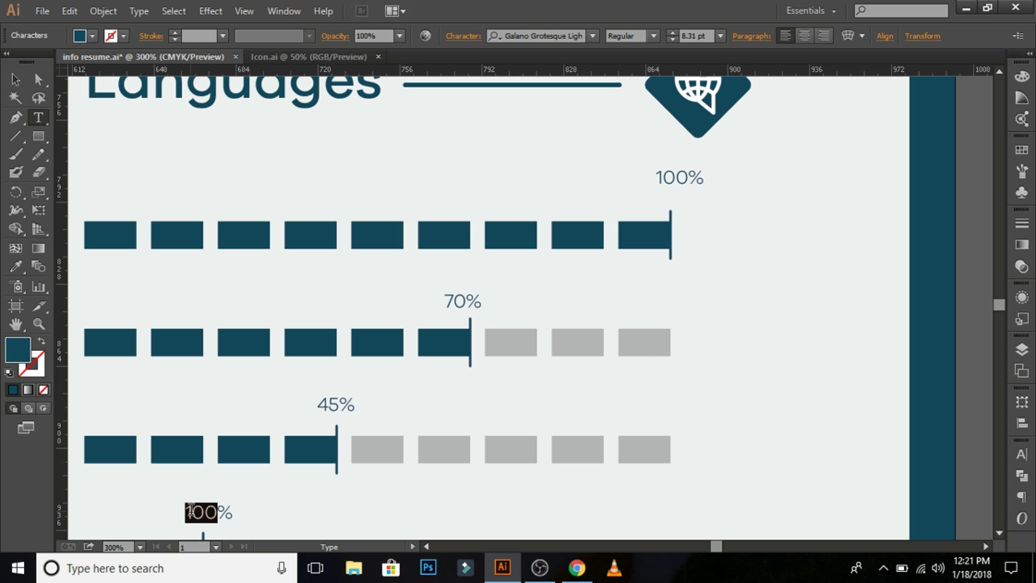
pyautogui.write('25')
pyautogui.press('Escape')
pyautogui.click(741, 367)
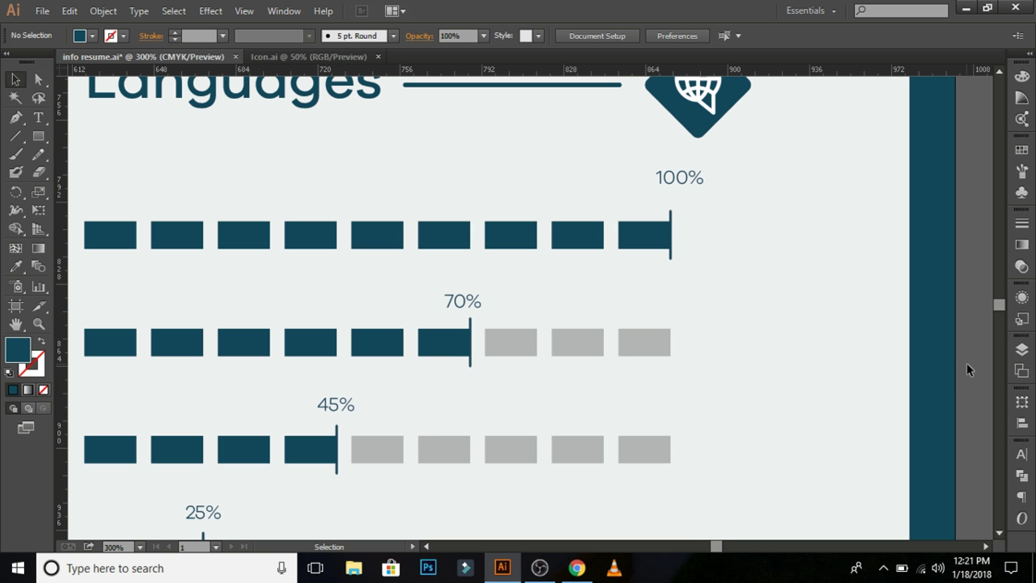
# Nudge the 100%, 70%, 45% and 25% labels slightly lower over their bars.
pyautogui.hotkey('ctrl', '-')
pyautogui.hotkey('ctrl', '-')
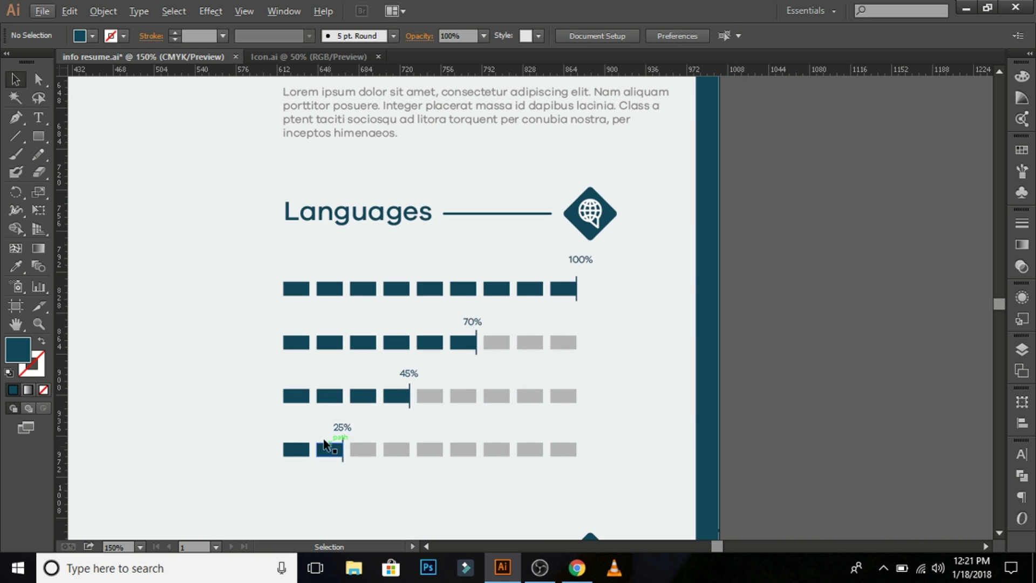
pyautogui.scroll(1, 326, 444)
pyautogui.scroll(2, 557, 305)
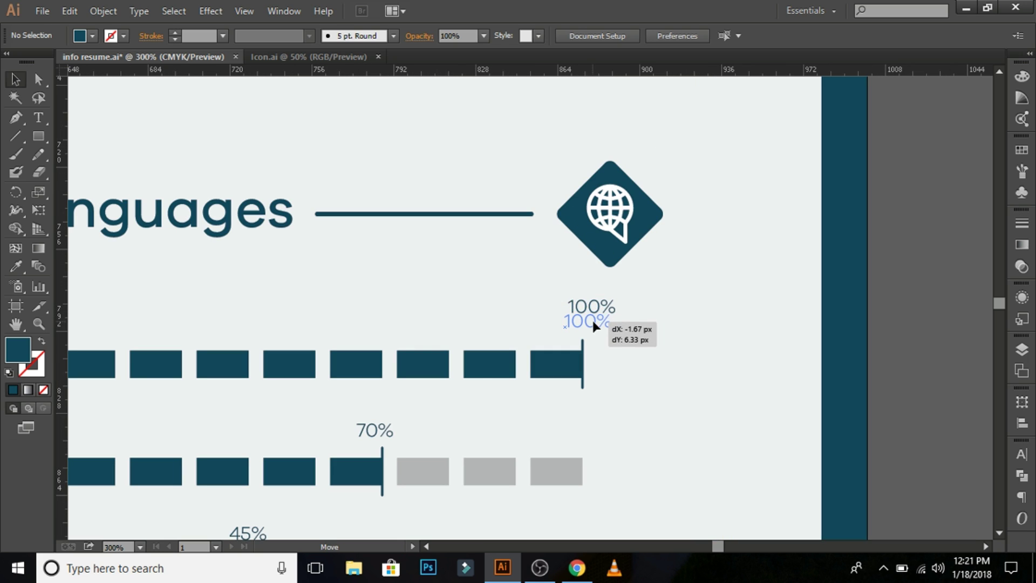
pyautogui.moveTo(593, 321); pyautogui.dragTo(592, 323)
pyautogui.moveTo(381, 427); pyautogui.dragTo(381, 428)
pyautogui.scroll(-3, 347, 440)
pyautogui.scroll(-1, 280, 440)
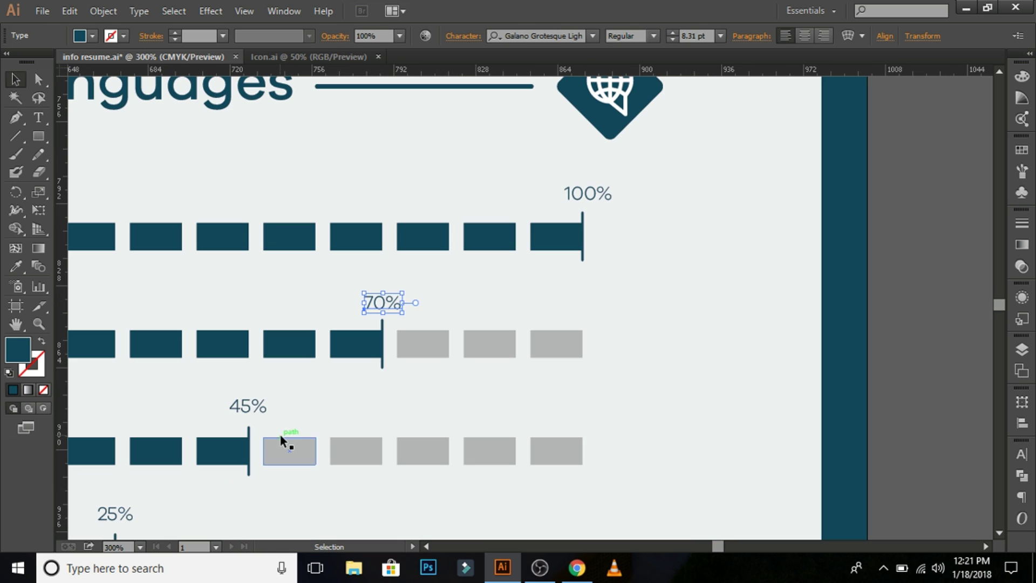
pyautogui.moveTo(257, 412); pyautogui.dragTo(254, 410)
pyautogui.scroll(-2, 253, 411)
pyautogui.moveTo(115, 442); pyautogui.dragTo(120, 441)
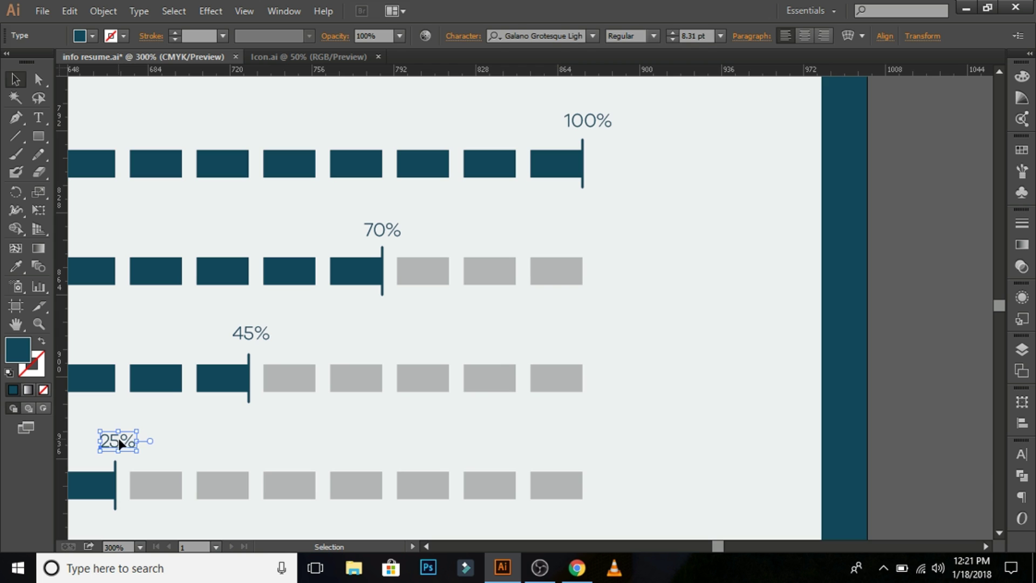
# Copy the 'Adobe Illustrator' label into Languages above the first bar.
pyautogui.click(226, 431)
pyautogui.moveTo(225, 430); pyautogui.dragTo(395, 430)
pyautogui.keyDown('alt'); pyautogui.scroll(-2, 462, 423); pyautogui.keyUp('alt')
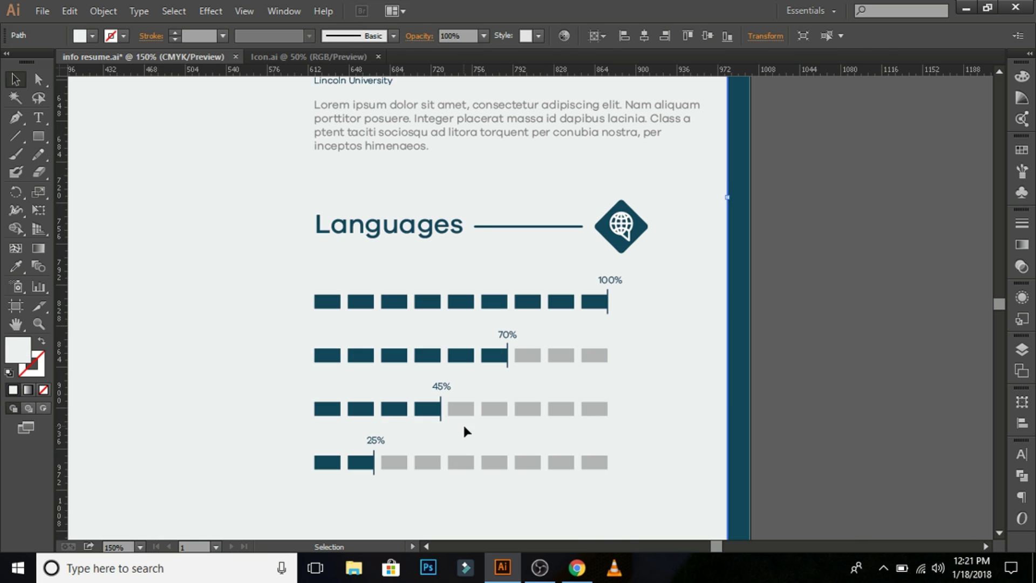
pyautogui.keyDown('alt'); pyautogui.scroll(-2, 165, 504); pyautogui.keyUp('alt')
pyautogui.hscroll(-2, 190, 453)
pyautogui.moveTo(205, 470); pyautogui.dragTo(473, 318)
pyautogui.keyDown('alt'); pyautogui.scroll(4, 474, 316); pyautogui.keyUp('alt')
pyautogui.moveTo(401, 306); pyautogui.dragTo(410, 309)
# Retype the copied label as ENG.
pyautogui.doubleClick(502, 307)
pyautogui.hotkey('ctrl', 'a')
pyautogui.click(303, 310)
pyautogui.write('ENG')
pyautogui.moveTo(354, 307); pyautogui.dragTo(549, 307)
pyautogui.press('BackSpace')
pyautogui.click(15, 79)
# Copy the ENG label down onto each remaining language row.
pyautogui.moveTo(330, 310); pyautogui.dragTo(343, 419)
pyautogui.keyDown('alt'); pyautogui.scroll(-2, 343, 420); pyautogui.keyUp('alt')
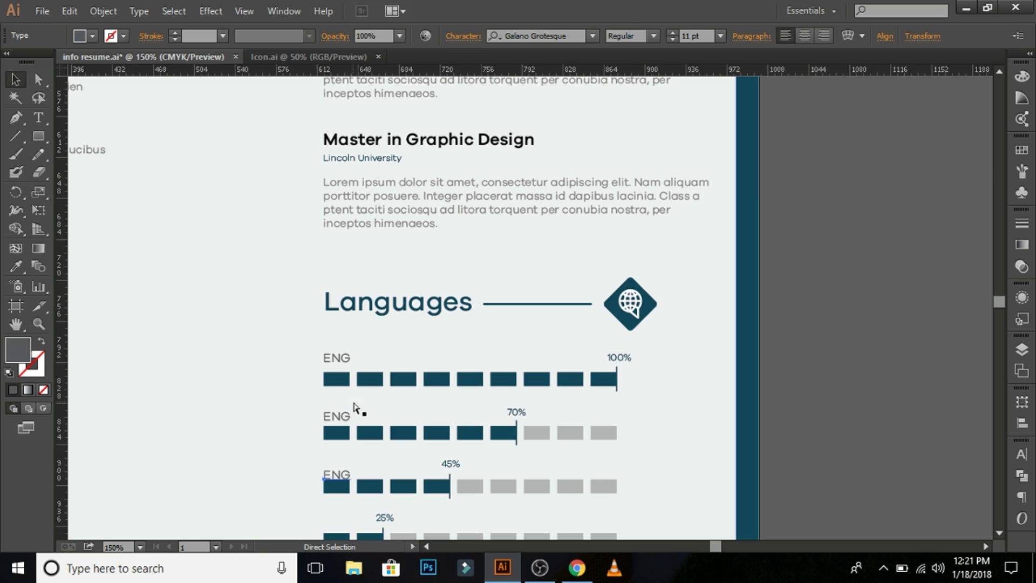
pyautogui.keyDown('alt'); pyautogui.scroll(1, 356, 405); pyautogui.keyUp('alt')
pyautogui.hotkey('ctrl', 'd')
pyautogui.hotkey('ctrl', 'd')
pyautogui.keyDown('alt'); pyautogui.scroll(2, 343, 376); pyautogui.keyUp('alt')
# Rename the copied labels FR, RU and IT.
pyautogui.click(338, 335)
pyautogui.doubleClick(363, 331)
pyautogui.write('FR')
pyautogui.press('Escape')
pyautogui.doubleClick(384, 477)
pyautogui.write('RU')
pyautogui.scroll(-4, 345, 431)
pyautogui.press('Escape')
pyautogui.click(341, 432)
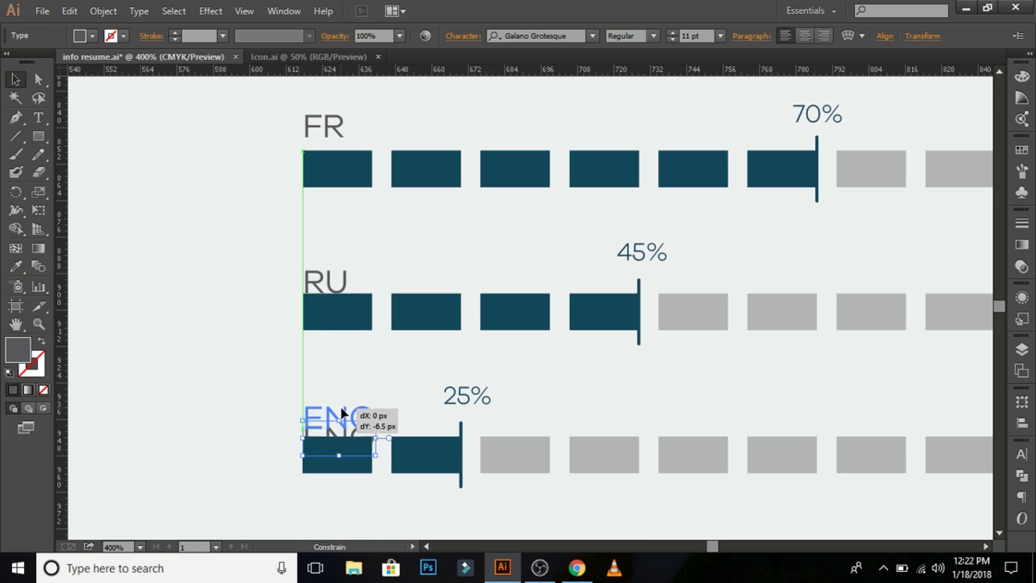
pyautogui.doubleClick(340, 419)
pyautogui.write('IT')
pyautogui.press('Escape')
# Reposition the IT, RU and FR labels so each sits above its bar.
pyautogui.moveTo(318, 427); pyautogui.dragTo(318, 412)
pyautogui.click(336, 284)
pyautogui.scroll(2, 339, 286)
pyautogui.click(327, 181)
pyautogui.scroll(4, 326, 182)
pyautogui.scroll(6, 324, 157)
pyautogui.moveTo(345, 189); pyautogui.dragTo(346, 214)
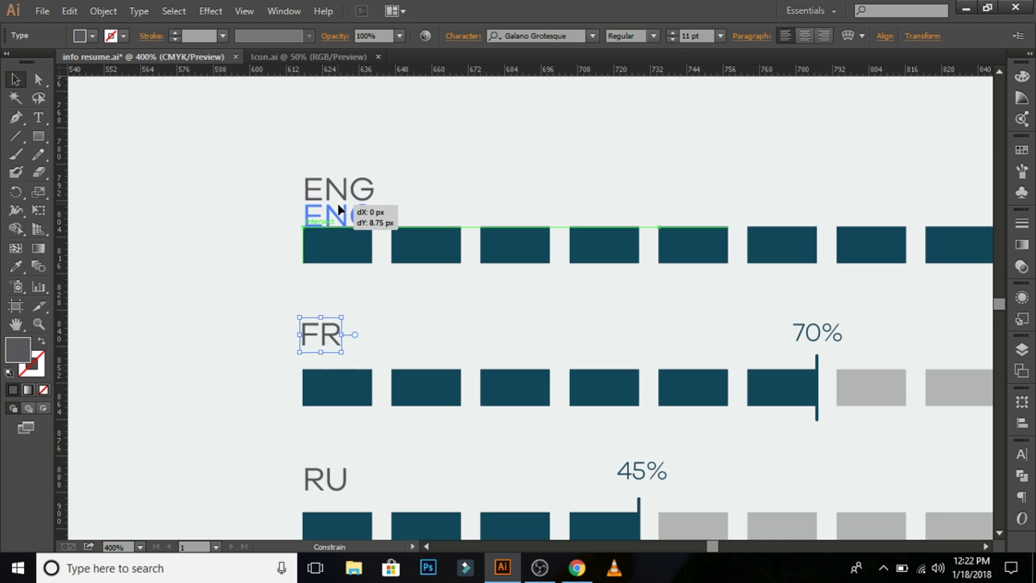
pyautogui.hotkey('ctrl', '-')
pyautogui.hotkey('ctrl', '-')
pyautogui.click(877, 321)
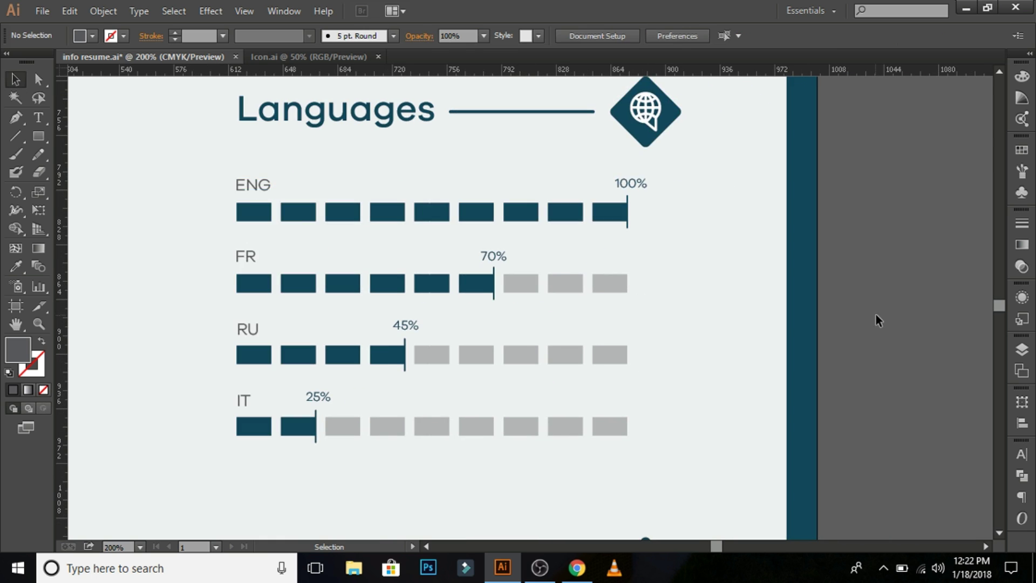
# Group the filled bars of the ENG and FR language rows.
pyautogui.scroll(-1, 877, 322)
pyautogui.click(409, 238)
pyautogui.keyDown('shift'); pyautogui.click(443, 238); pyautogui.keyUp('shift')
pyautogui.keyDown('shift'); pyautogui.click(482, 243); pyautogui.keyUp('shift')
pyautogui.hotkey('ctrl', 'g')
pyautogui.click(409, 292)
pyautogui.keyDown('shift'); pyautogui.click(443, 291); pyautogui.keyUp('shift')
pyautogui.keyDown('shift'); pyautogui.click(476, 292); pyautogui.keyUp('shift')
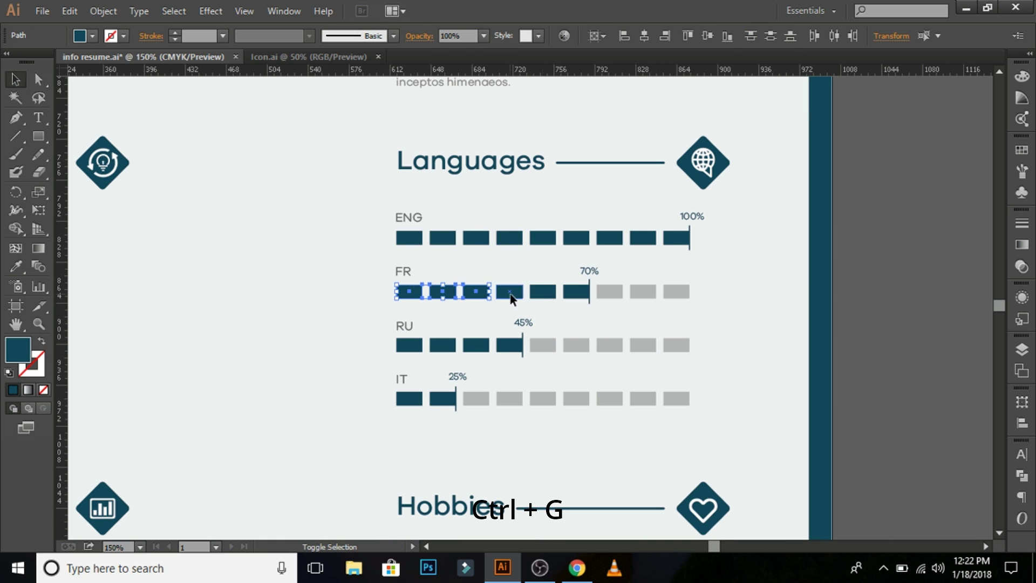
pyautogui.hotkey('ctrl', 'g')
# Group the filled bars of the RU and IT language rows.
pyautogui.click(409, 345)
pyautogui.keyDown('shift'); pyautogui.click(510, 345); pyautogui.keyUp('shift')
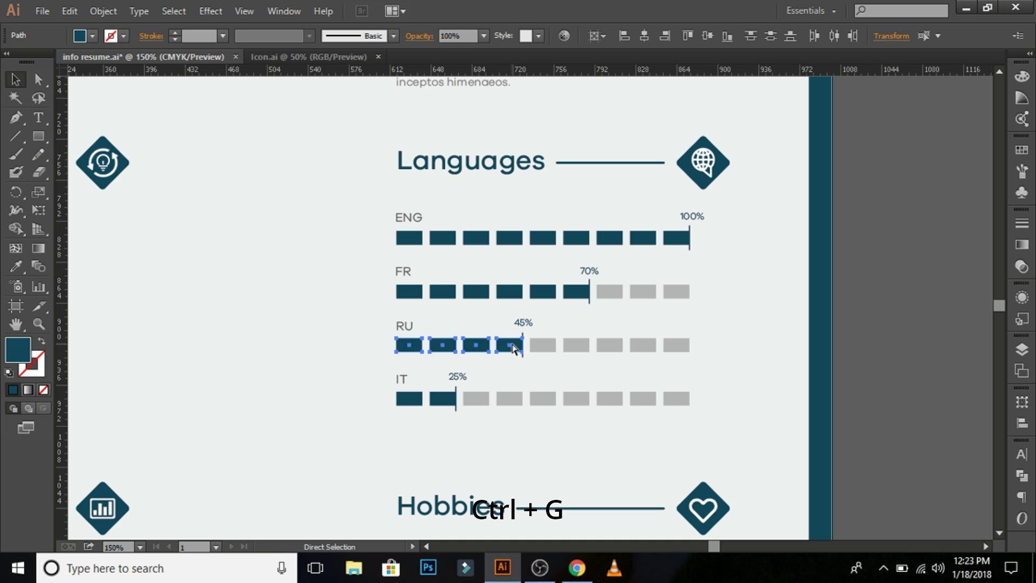
pyautogui.hotkey('ctrl', 'g')
pyautogui.click(409, 399)
pyautogui.keyDown('shift'); pyautogui.click(442, 399); pyautogui.keyUp('shift')
pyautogui.hotkey('ctrl', 'g')
# Recolour the FR, RU and IT bar groups with lighter teals sampled from the skill bars.
pyautogui.hotkey('ctrl', '-')
pyautogui.hotkey('ctrl', '-')
pyautogui.click(539, 277)
pyautogui.press('i')
pyautogui.keyDown('ctrl'); pyautogui.click(139, 189); pyautogui.keyUp('ctrl')
pyautogui.keyDown('ctrl'); pyautogui.click(532, 301); pyautogui.keyUp('ctrl')
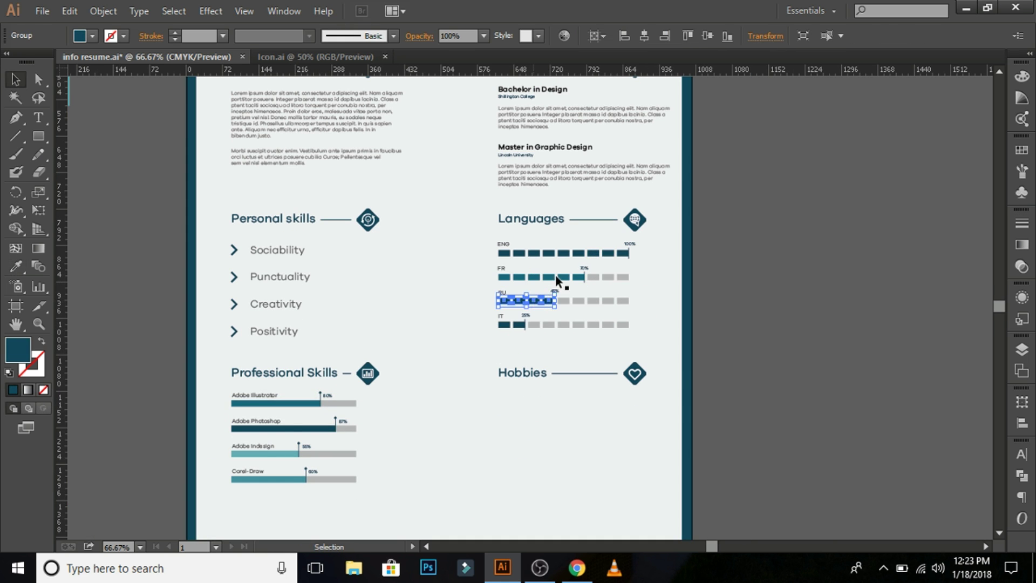
pyautogui.click(292, 478)
pyautogui.keyDown('ctrl'); pyautogui.click(507, 325); pyautogui.keyUp('ctrl')
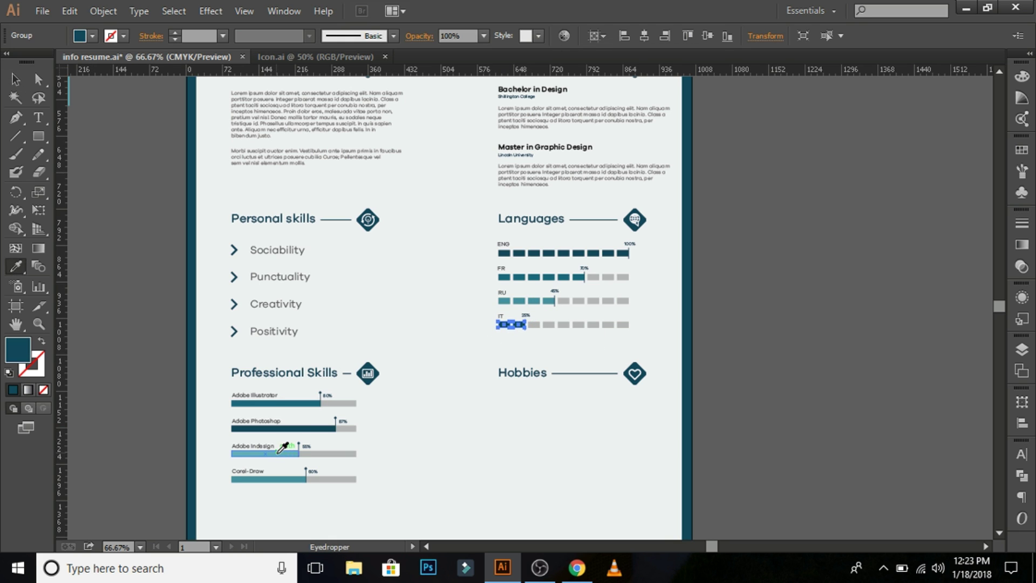
pyautogui.click(15, 79)
# Nudge the professional skill bars down and add a blank second artboard beside the resume.
pyautogui.moveTo(222, 285); pyautogui.dragTo(245, 246)
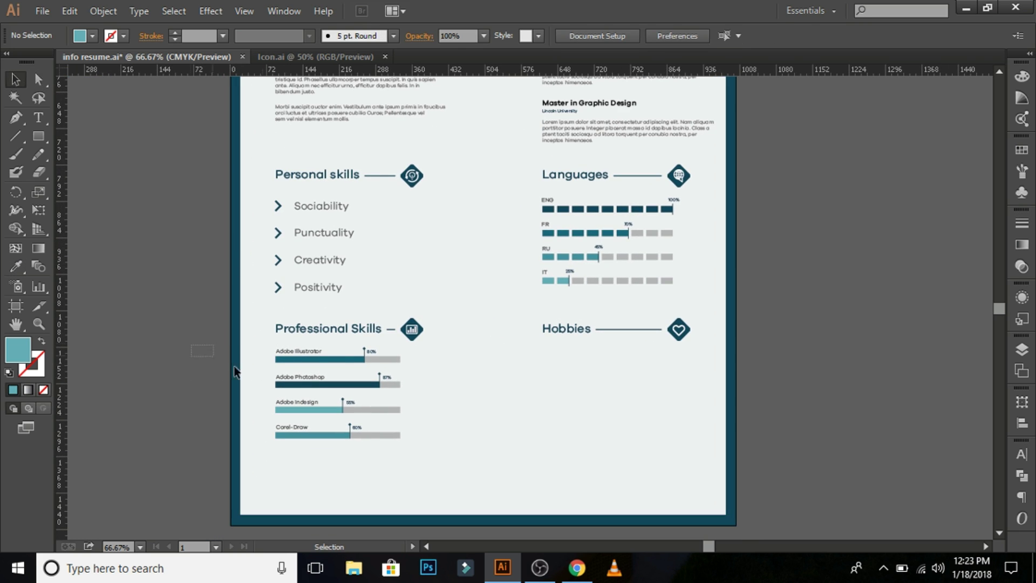
pyautogui.moveTo(209, 362); pyautogui.dragTo(280, 459)
pyautogui.keyDown('shift'); pyautogui.click(254, 490); pyautogui.keyUp('shift')
pyautogui.hotkey('shift', 'Down')
pyautogui.hotkey('shift', 'Down')
pyautogui.hotkey('shift', 'Down')
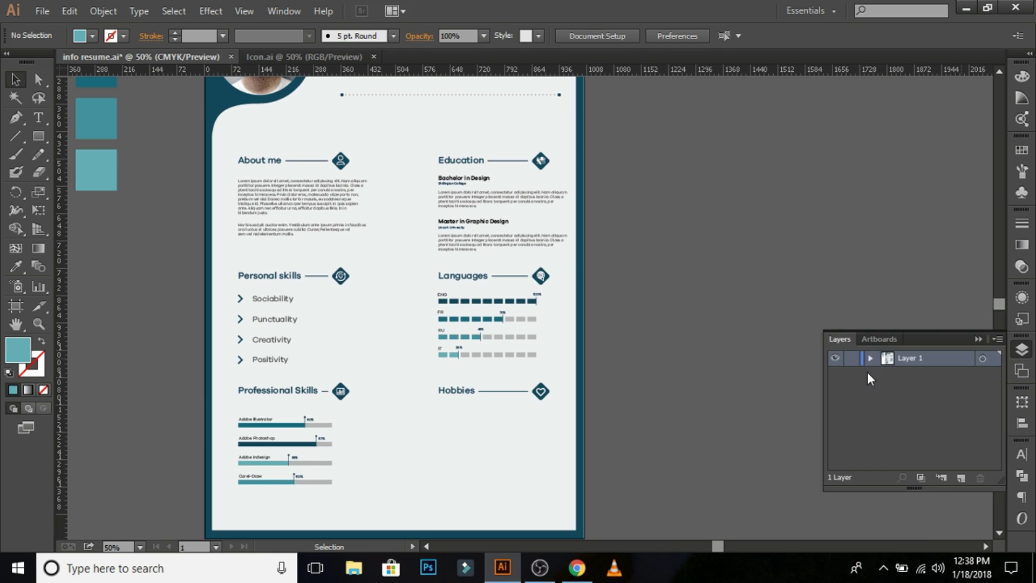
pyautogui.click(880, 339)
pyautogui.click(961, 478)
# Draw an unfilled circle on the new artboard with a 21 pt #054759 stroke.
pyautogui.press('l')
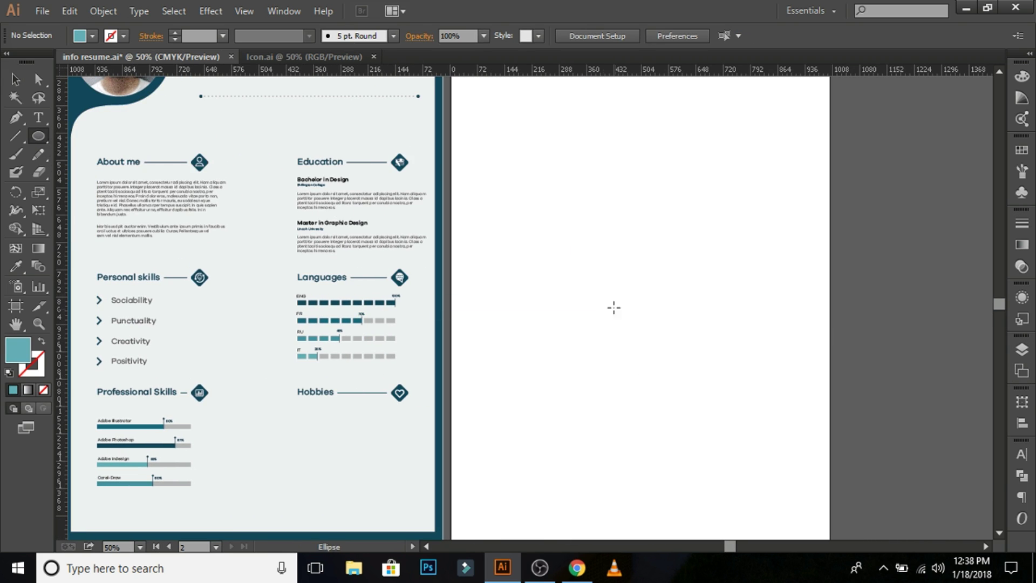
pyautogui.moveTo(582, 262); pyautogui.dragTo(628, 309)
pyautogui.press('v')
pyautogui.press('/')
pyautogui.press('F6')
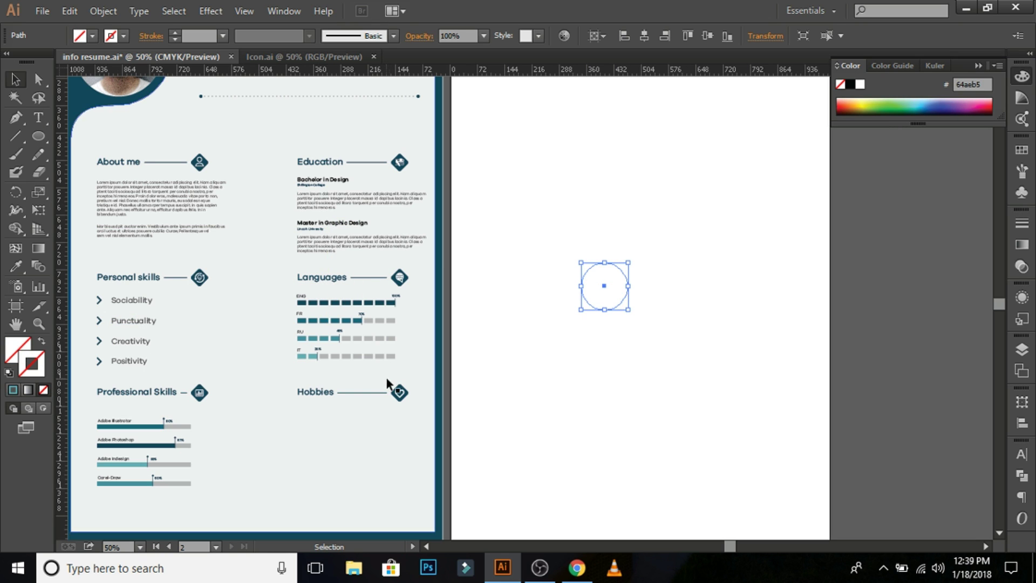
pyautogui.press('i')
pyautogui.click(384, 393)
pyautogui.click(15, 80)
pyautogui.click(175, 32)
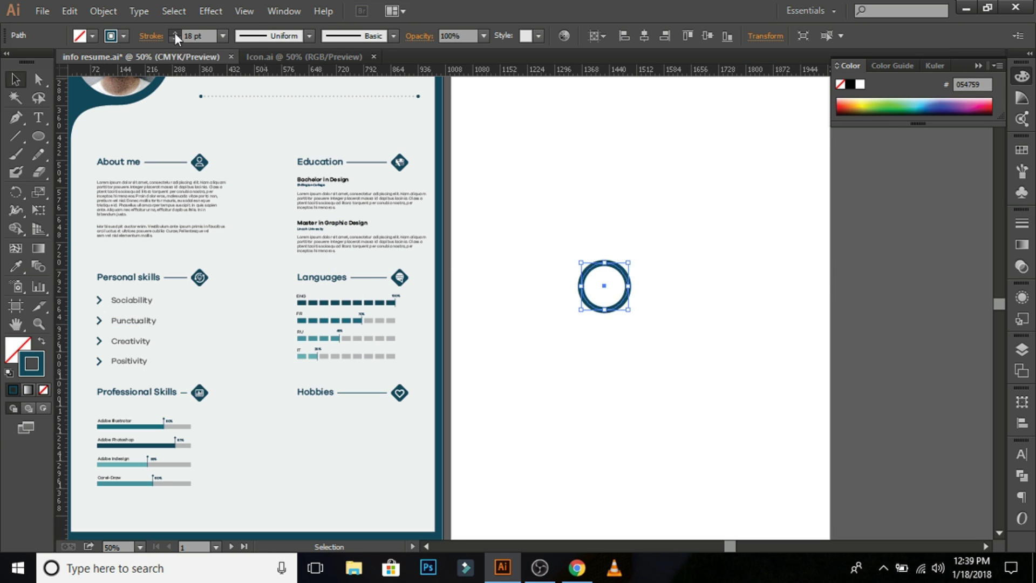
pyautogui.hotkey('ctrl', '+')
pyautogui.press('a')
# Paste three progressively enlarged copies in front to form four concentric rings.
pyautogui.hotkey('ctrl', 'c')
pyautogui.hotkey('ctrl', 'f')
pyautogui.moveTo(650, 349); pyautogui.dragTo(671, 371)
pyautogui.hotkey('ctrl', 'c')
pyautogui.hotkey('ctrl', 'f')
pyautogui.moveTo(670, 372); pyautogui.dragTo(694, 394)
pyautogui.hotkey('ctrl', '+')
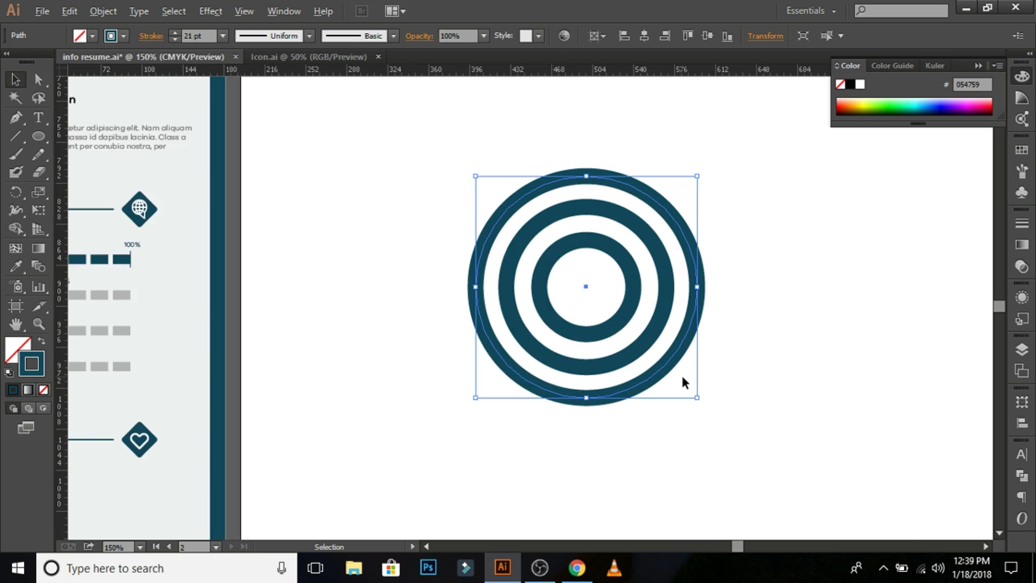
pyautogui.moveTo(707, 407); pyautogui.dragTo(756, 456)
pyautogui.click(756, 432)
pyautogui.hotkey('ctrl', '-')
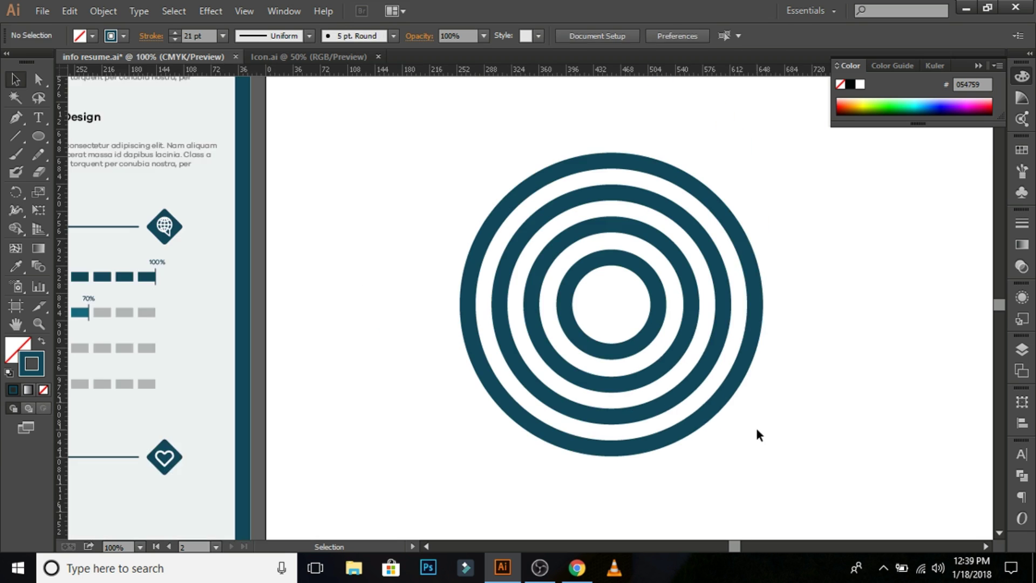
# Delete the rings' bottom anchors so each becomes a half-ring arc.
pyautogui.hotkey('ctrl', 'a')
pyautogui.press('a')
pyautogui.moveTo(365, 358); pyautogui.dragTo(638, 477)
pyautogui.press('Delete')
pyautogui.click(561, 345)
pyautogui.press('Delete')
# Give all four arcs flat butt caps.
pyautogui.press('v')
pyautogui.hotkey('ctrl', 'a')
pyautogui.click(1022, 223)
pyautogui.click(892, 252)
pyautogui.click(978, 213)
# Set the four arcs' stroke colour from the Swatches panel.
pyautogui.moveTo(426, 128); pyautogui.dragTo(571, 338)
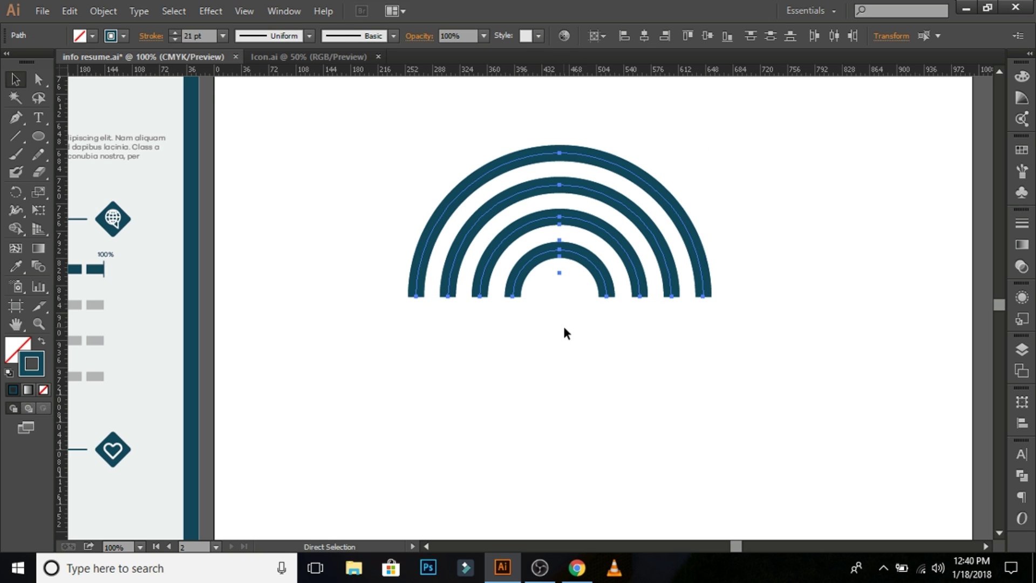
pyautogui.hotkey('ctrl', '-')
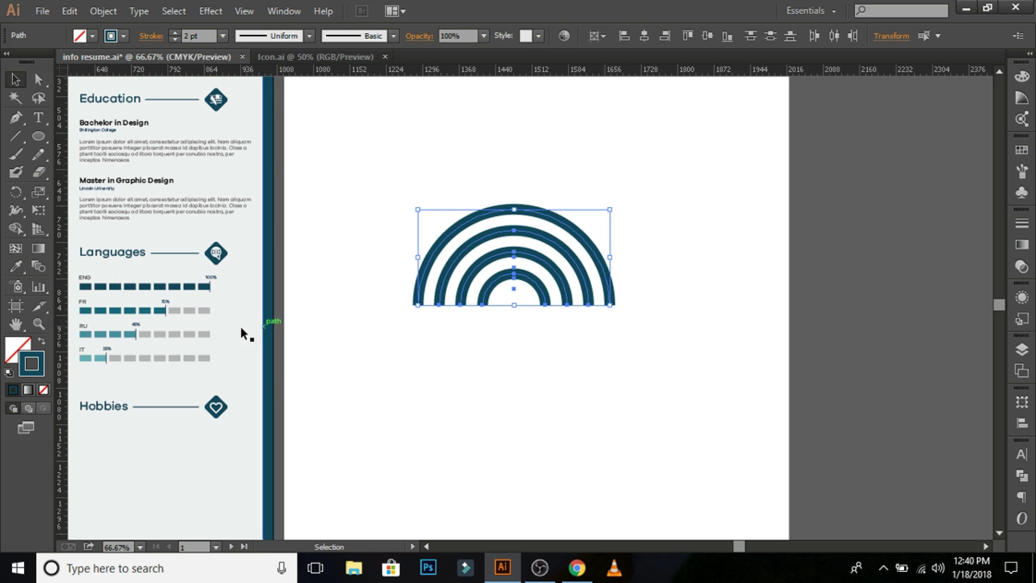
pyautogui.hotkey('ctrl', '-')
pyautogui.hscroll(-4, 592, 331)
pyautogui.click(1022, 150)
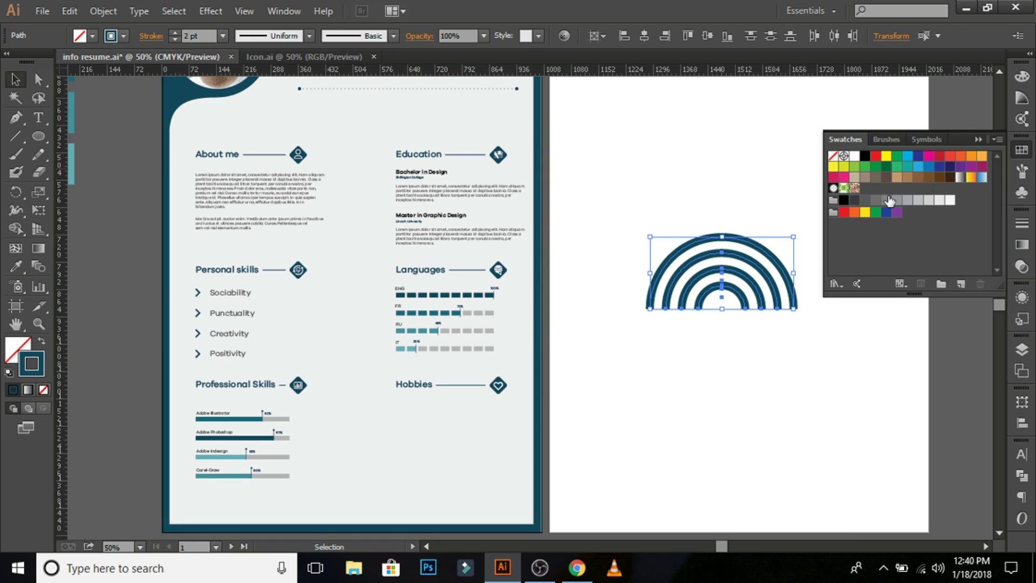
pyautogui.click(917, 203)
pyautogui.hotkey('ctrl', '+')
pyautogui.hotkey('ctrl', '+')
pyautogui.hotkey('ctrl', '+')
pyautogui.click(646, 389)
# Add anchor points on the innermost and second arcs and delete the outer arc's lower-right end.
pyautogui.click(570, 305)
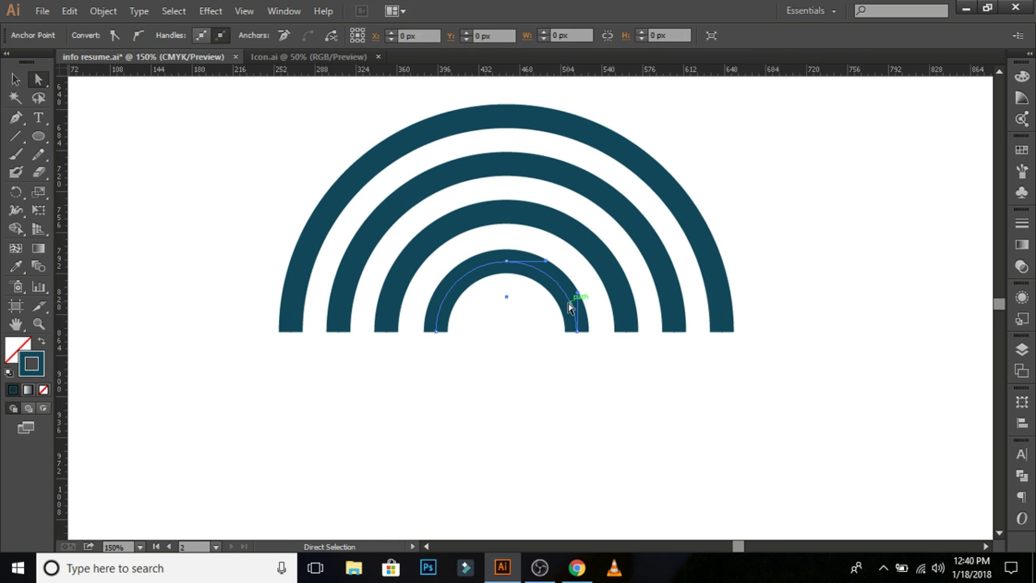
pyautogui.moveTo(16, 117); pyautogui.dragTo(67, 135)
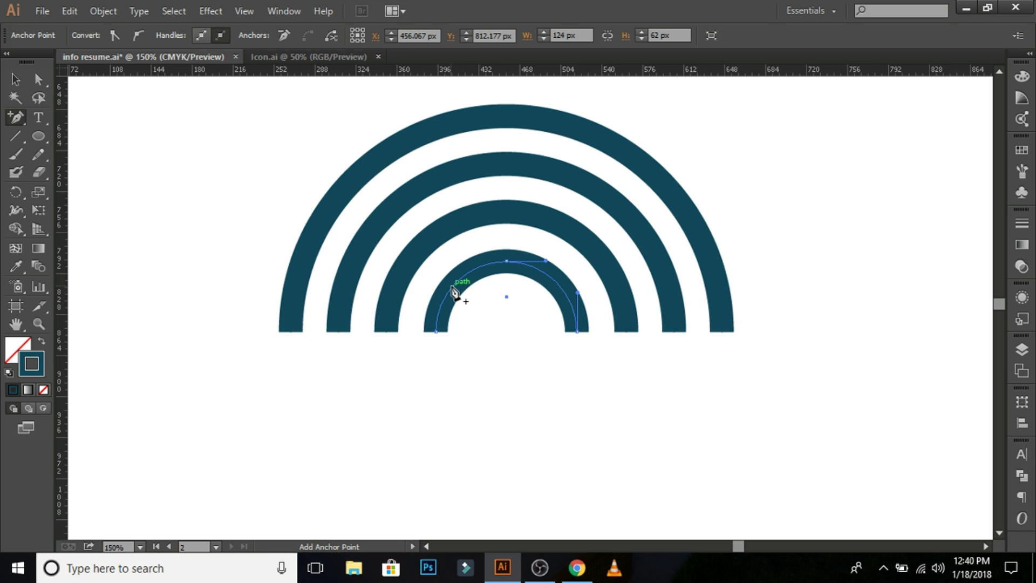
pyautogui.click(456, 282)
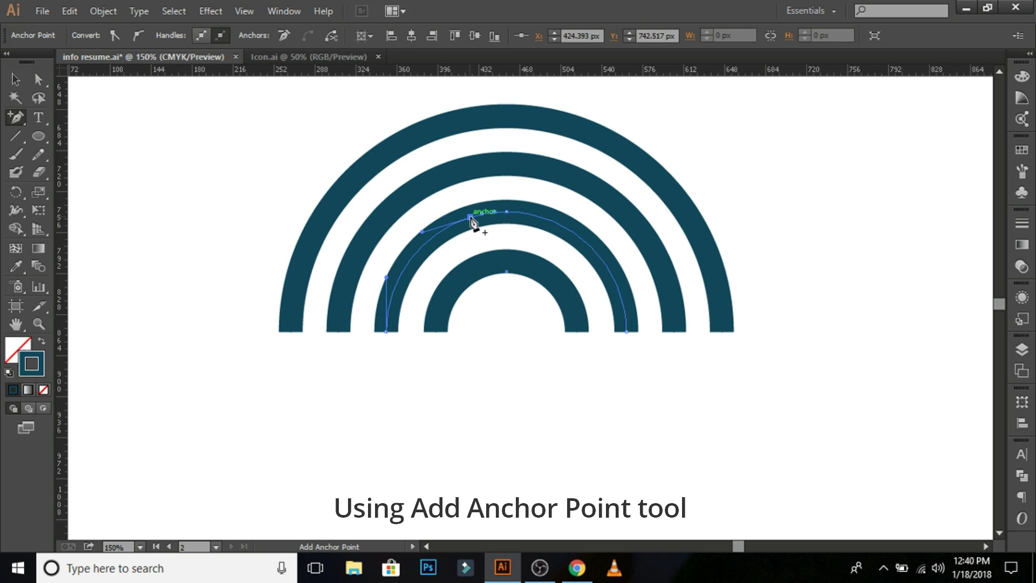
pyautogui.click(598, 190)
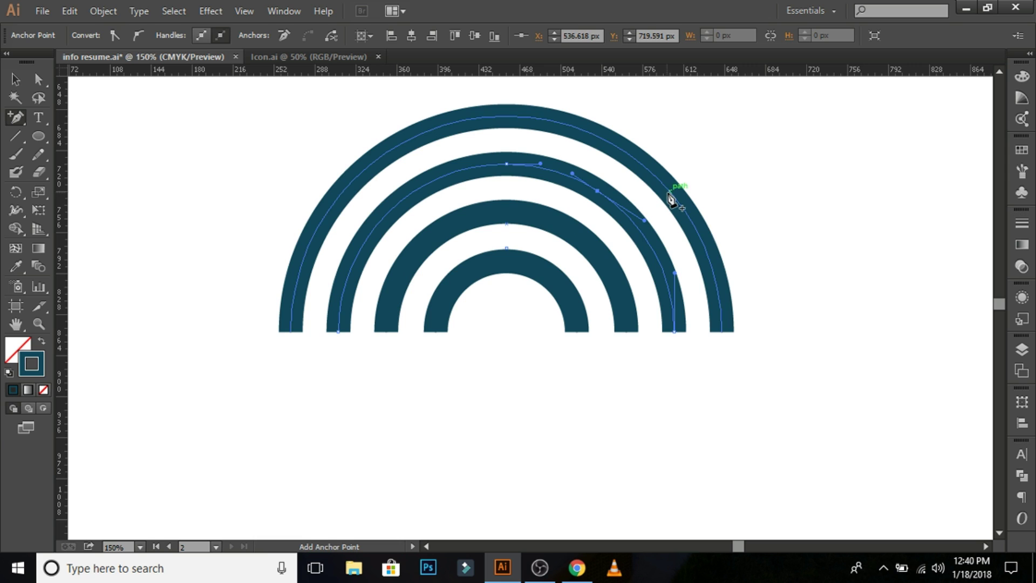
pyautogui.press('Delete')
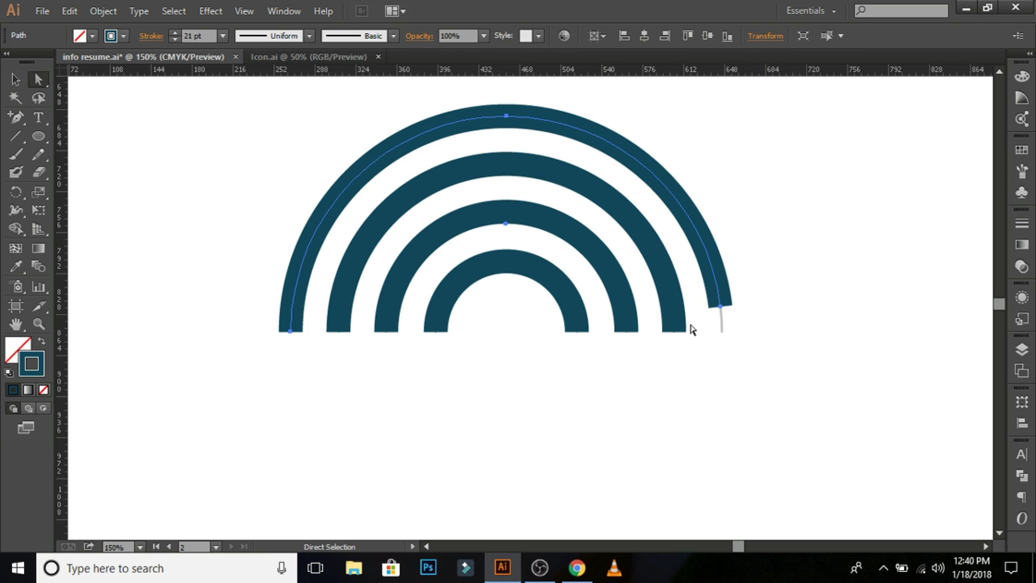
# Delete the right segments of the second, third and inner arcs to shorten them.
pyautogui.click(618, 236)
pyautogui.press('Delete')
pyautogui.click(628, 326)
pyautogui.press('Delete')
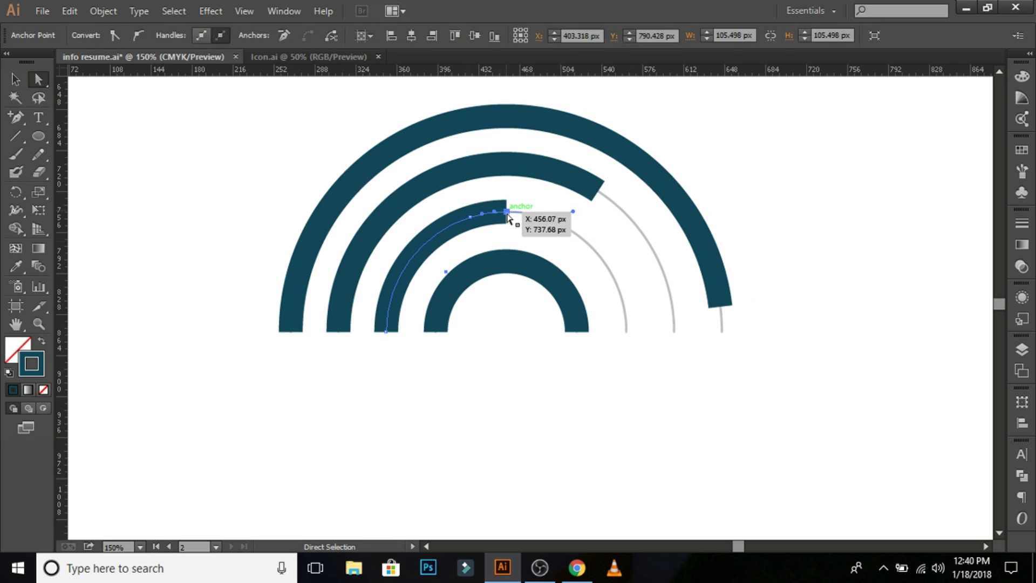
pyautogui.click(583, 328)
pyautogui.press('Delete')
pyautogui.press('v')
pyautogui.click(272, 223)
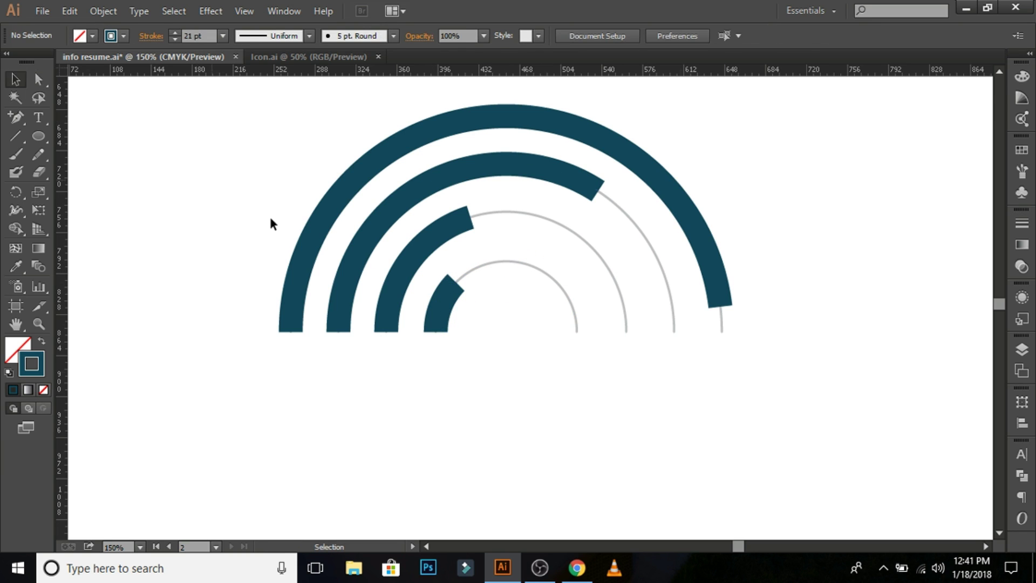
pyautogui.hotkey('ctrl', '-')
pyautogui.hotkey('ctrl', '-')
pyautogui.moveTo(412, 162); pyautogui.dragTo(700, 365)
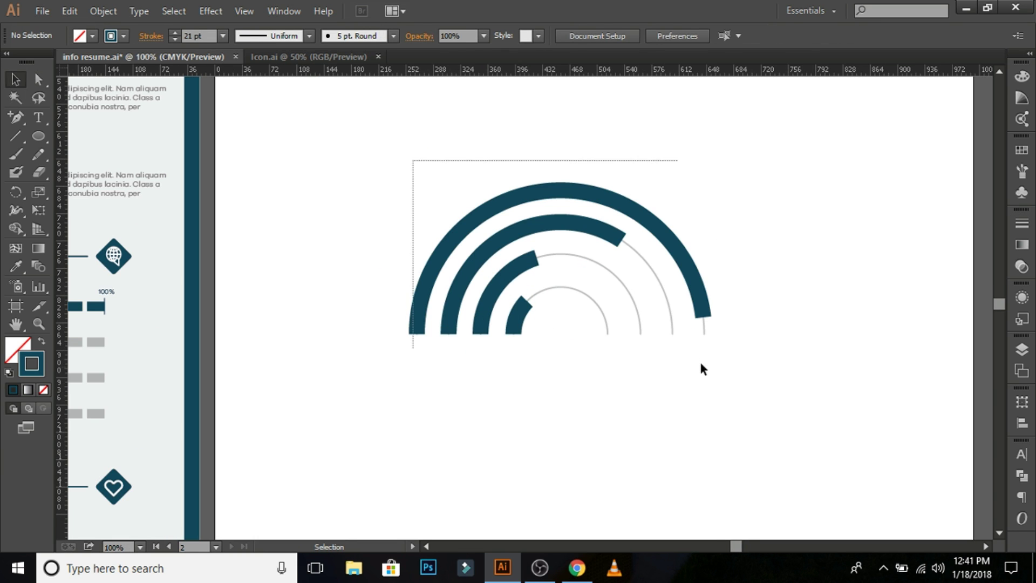
# Draw a thin 2 pt grey horizontal baseline under the arcs.
pyautogui.press('\\')
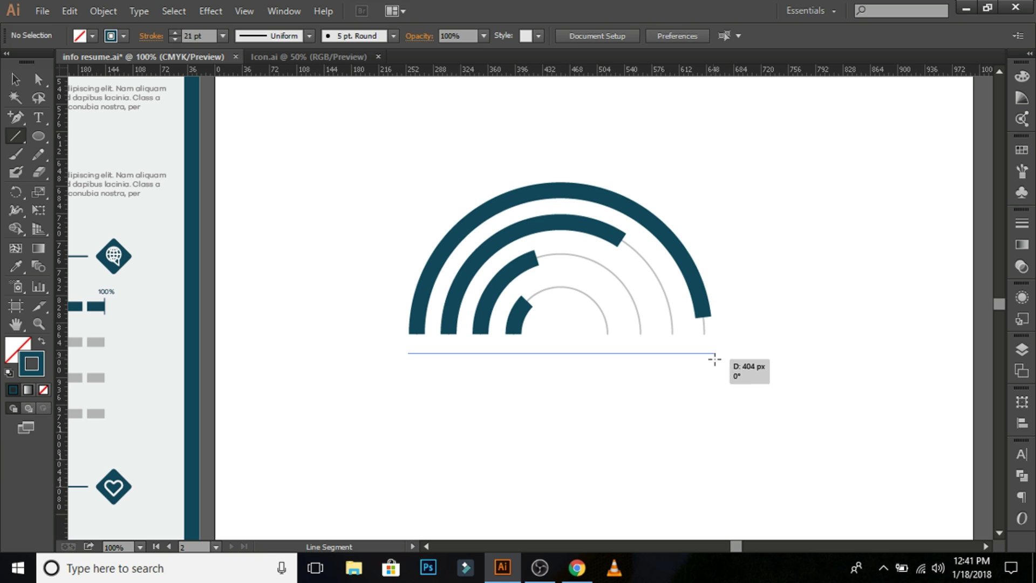
pyautogui.moveTo(660, 353); pyautogui.dragTo(714, 355)
pyautogui.press('i')
pyautogui.click(608, 324)
pyautogui.press('v')
pyautogui.click(469, 402)
pyautogui.hscroll(-2, 468, 403)
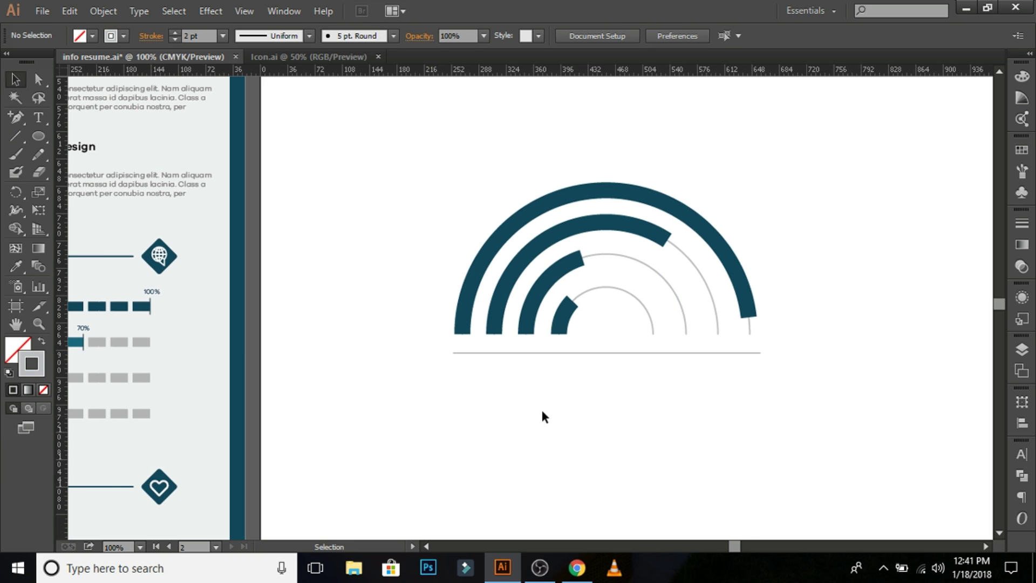
# Expand the arc artwork and place a scaled copy beneath the Hobbies heading.
pyautogui.hotkey('ctrl', 'a')
pyautogui.hotkey('ctrl', '-')
pyautogui.hotkey('ctrl', '-')
pyautogui.click(103, 11)
pyautogui.click(129, 173)
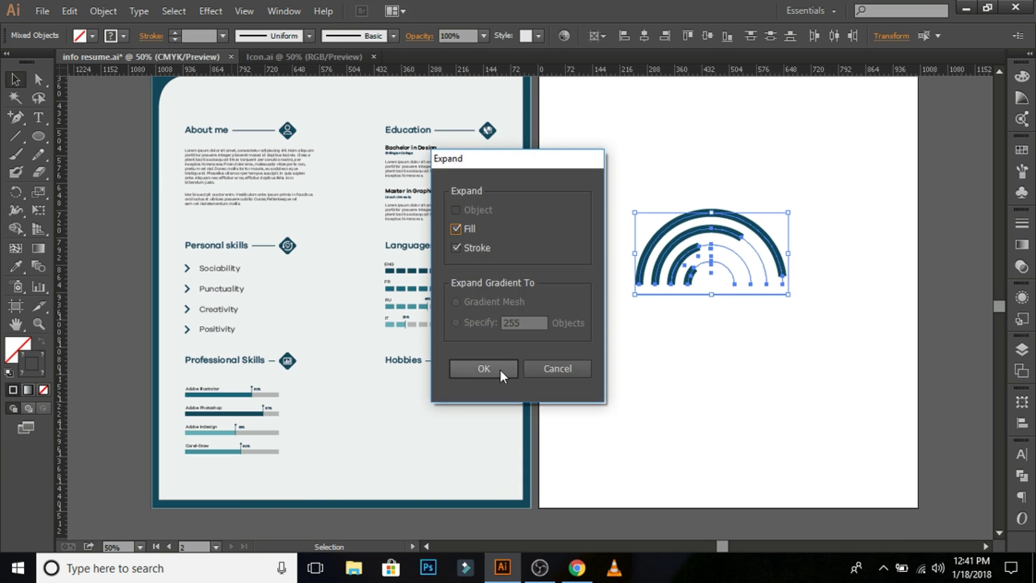
pyautogui.click(478, 368)
pyautogui.moveTo(730, 240)
pyautogui.mouseDown()
pyautogui.moveTo(473, 410)
pyautogui.moveTo(729, 240)
pyautogui.moveTo(623, 405)
pyautogui.mouseUp()
pyautogui.moveTo(710, 445)
pyautogui.mouseDown()
pyautogui.moveTo(671, 428)
pyautogui.moveTo(445, 419)
pyautogui.moveTo(441, 395)
pyautogui.mouseUp()
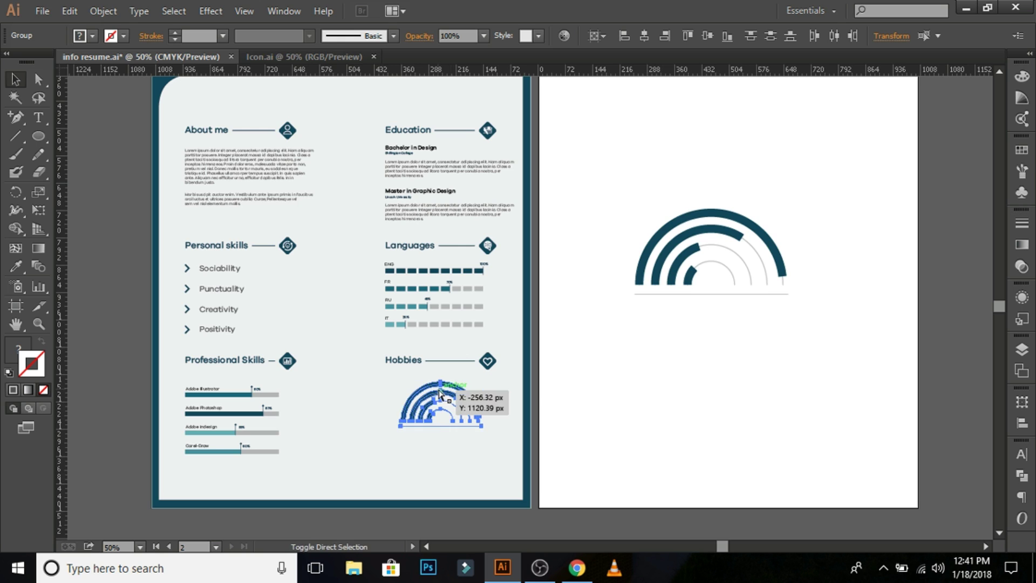
pyautogui.scroll(2, 428, 426)
pyautogui.click(495, 465)
pyautogui.scroll(-1, 497, 465)
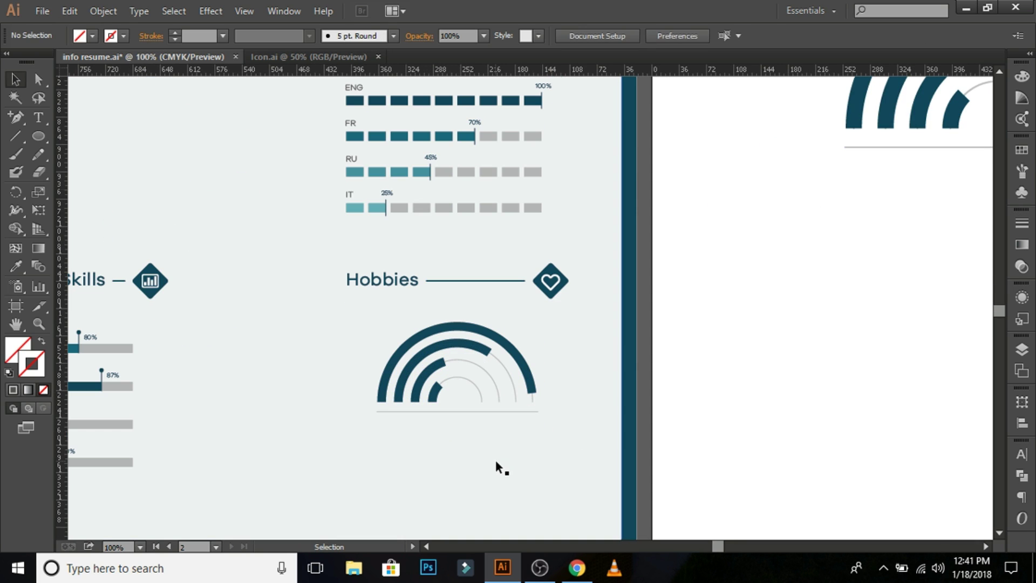
# Sample grey from a skill bar, then select the Hobbies arc group and nudge it right.
pyautogui.rightClick(526, 404)
pyautogui.press('Escape')
pyautogui.press('i')
pyautogui.click(116, 349)
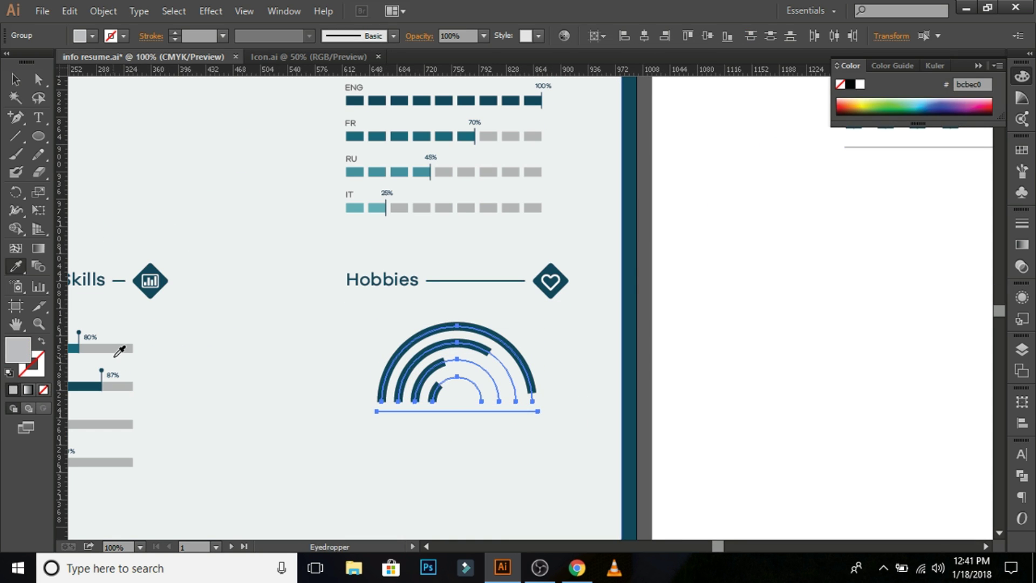
pyautogui.click(17, 81)
pyautogui.click(459, 335)
pyautogui.scroll(-1, 715, 355)
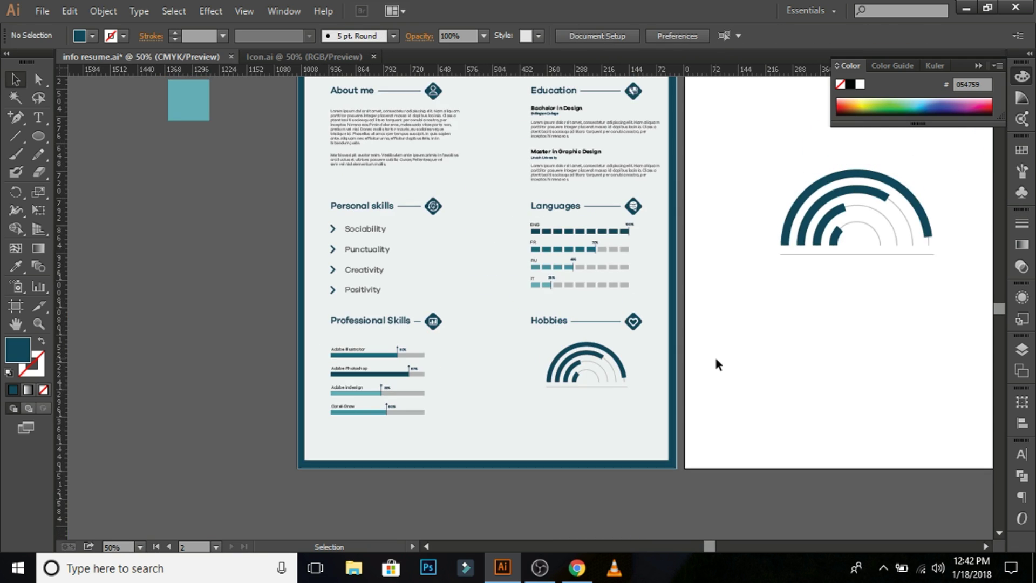
pyautogui.scroll(1, 561, 351)
pyautogui.moveTo(438, 440); pyautogui.dragTo(438, 441)
pyautogui.moveTo(624, 361); pyautogui.dragTo(635, 389)
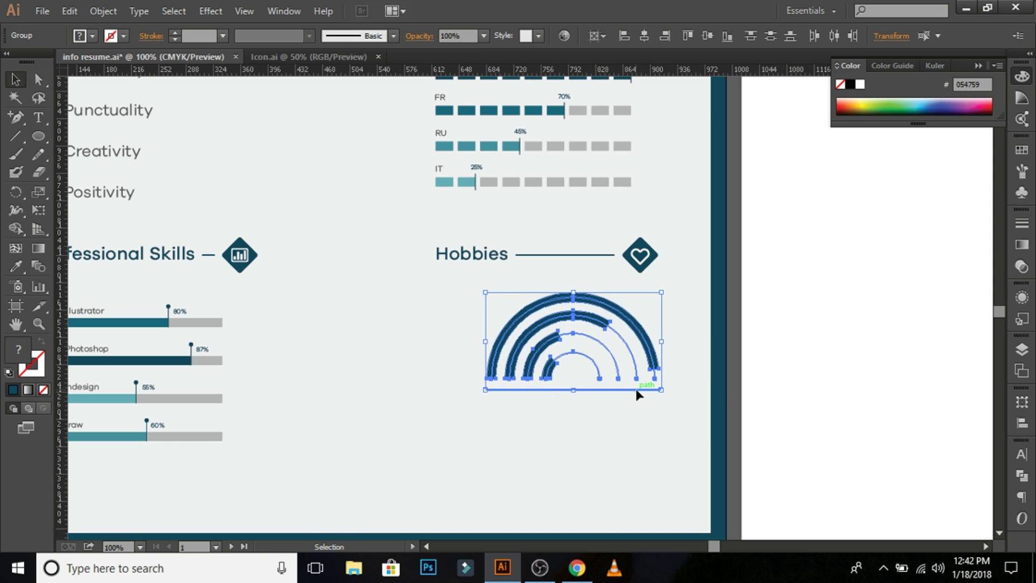
pyautogui.scroll(-1, 738, 346)
pyautogui.scroll(2, 580, 368)
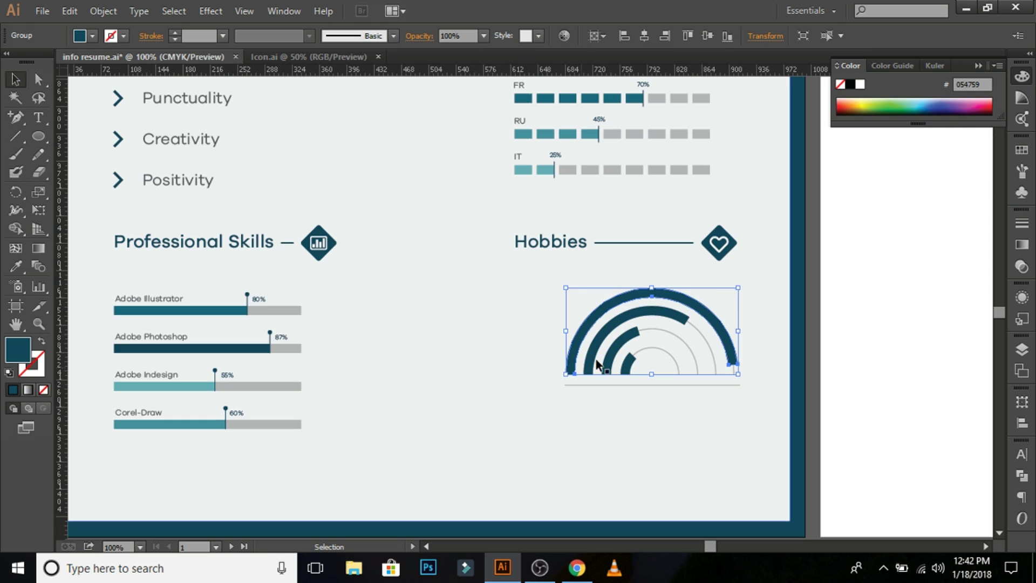
# Shade the second, third and innermost arcs from darker blue through mid teal to light teal.
pyautogui.click(613, 357)
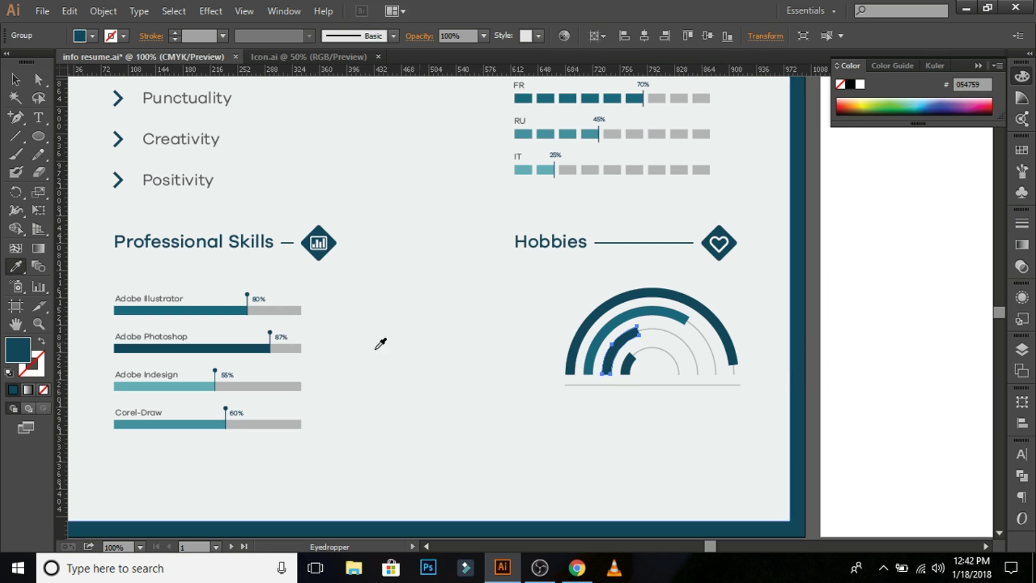
pyautogui.keyDown('ctrl'); pyautogui.click(628, 361); pyautogui.keyUp('ctrl')
pyautogui.click(162, 387)
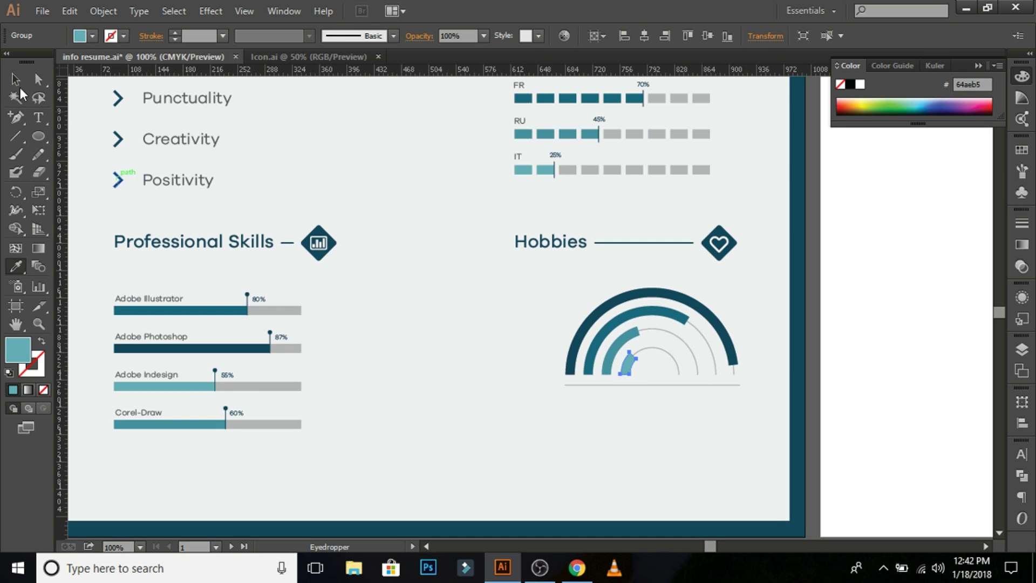
pyautogui.click(12, 79)
pyautogui.click(851, 384)
pyautogui.scroll(2, 531, 378)
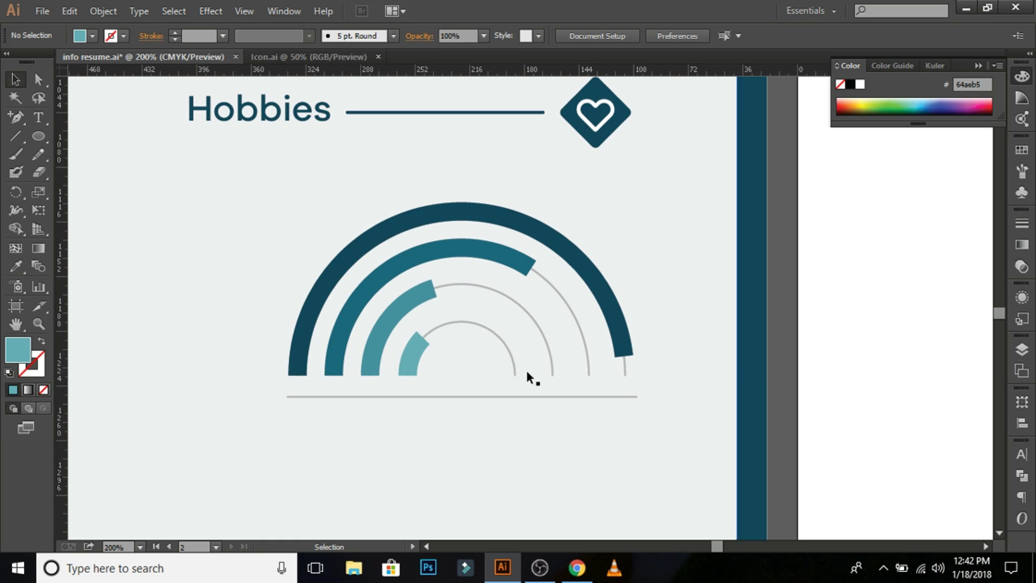
pyautogui.scroll(-1, 526, 365)
pyautogui.scroll(-1, 686, 366)
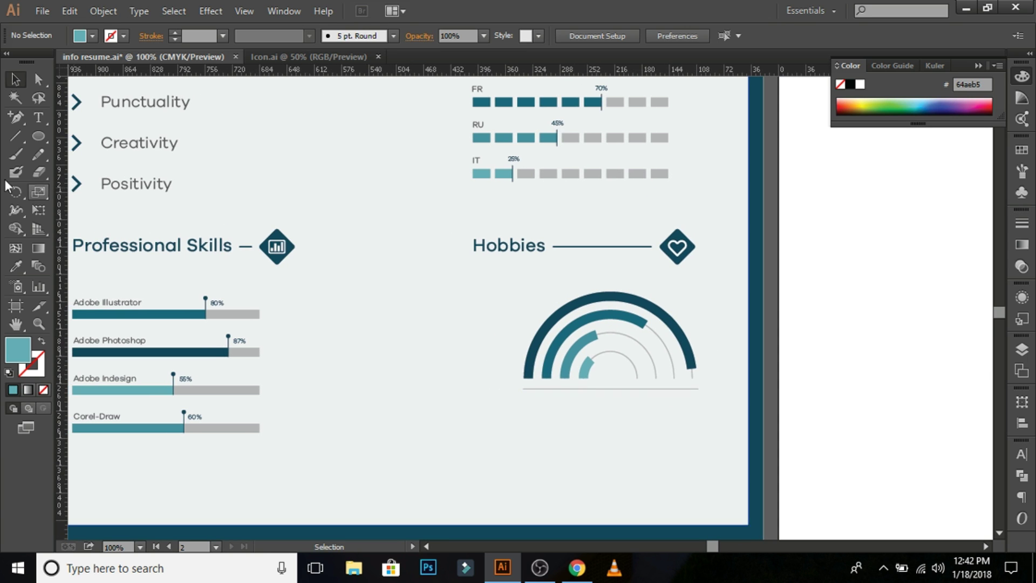
# Draw a short horizontal leader line to the left of the outer arc.
pyautogui.scroll(1, 595, 373)
pyautogui.moveTo(549, 277); pyautogui.dragTo(459, 275)
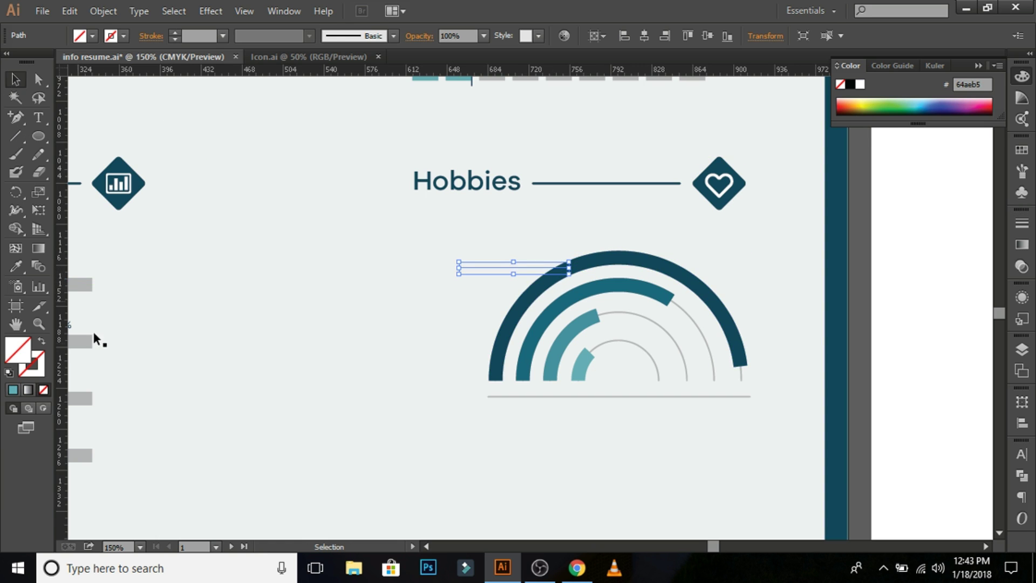
pyautogui.scroll(-2, 378, 415)
pyautogui.scroll(3, 766, 377)
pyautogui.press('i')
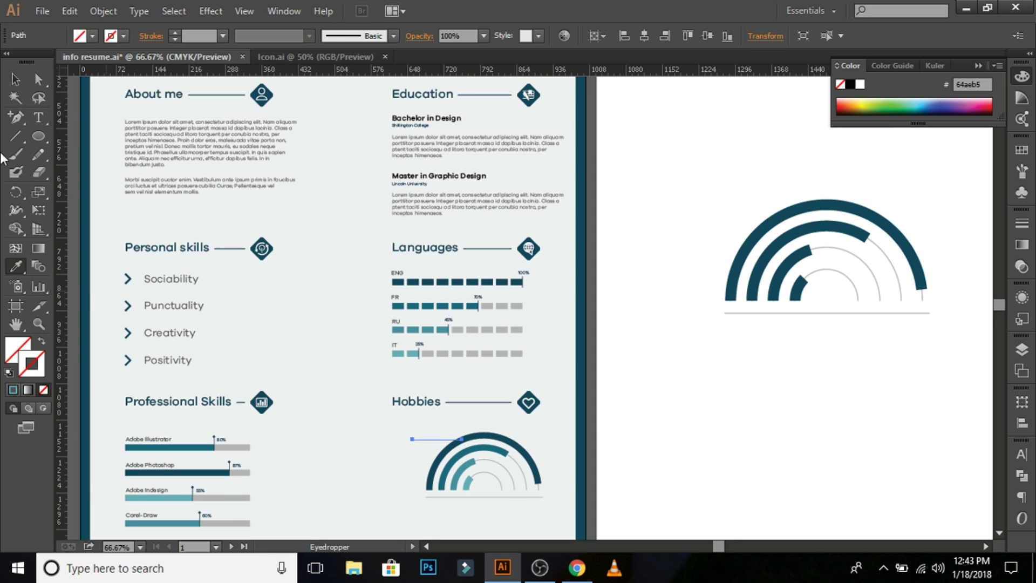
pyautogui.scroll(1, 409, 478)
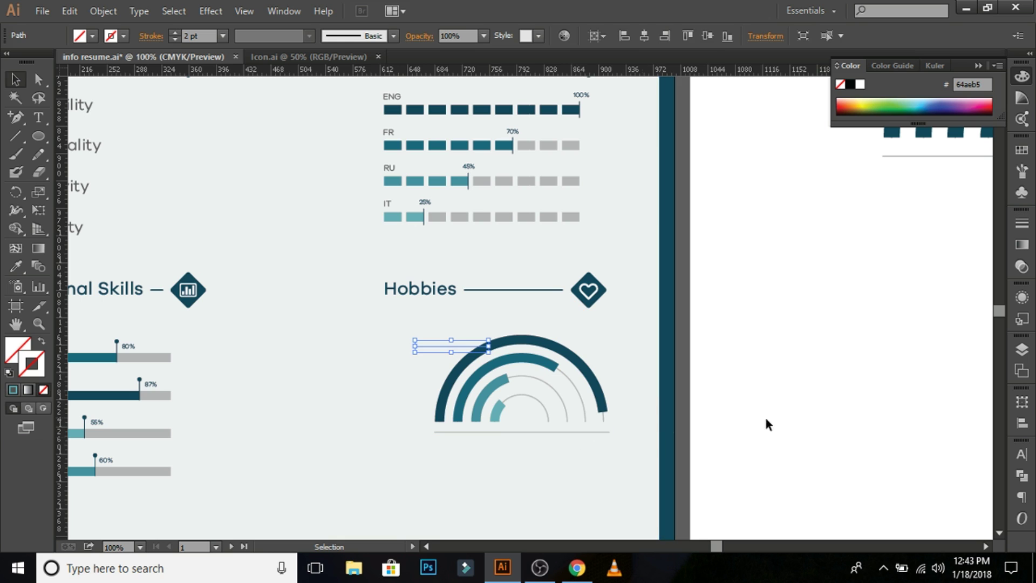
# Expand the leader line's stroke and copy it down to each remaining arc.
pyautogui.click(674, 432)
pyautogui.click(458, 345)
pyautogui.click(103, 11)
pyautogui.click(167, 173)
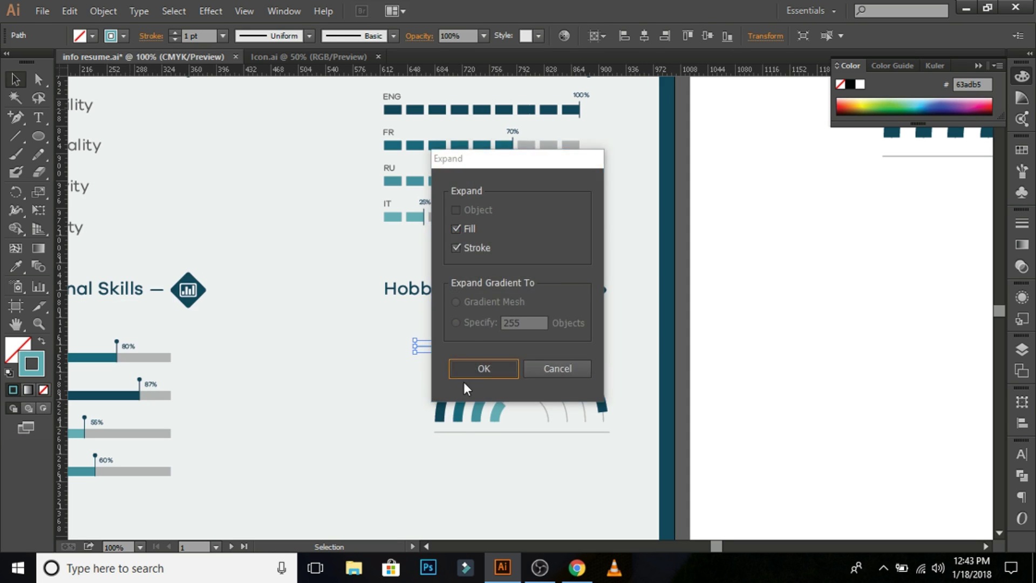
pyautogui.press('Return')
pyautogui.scroll(1, 481, 436)
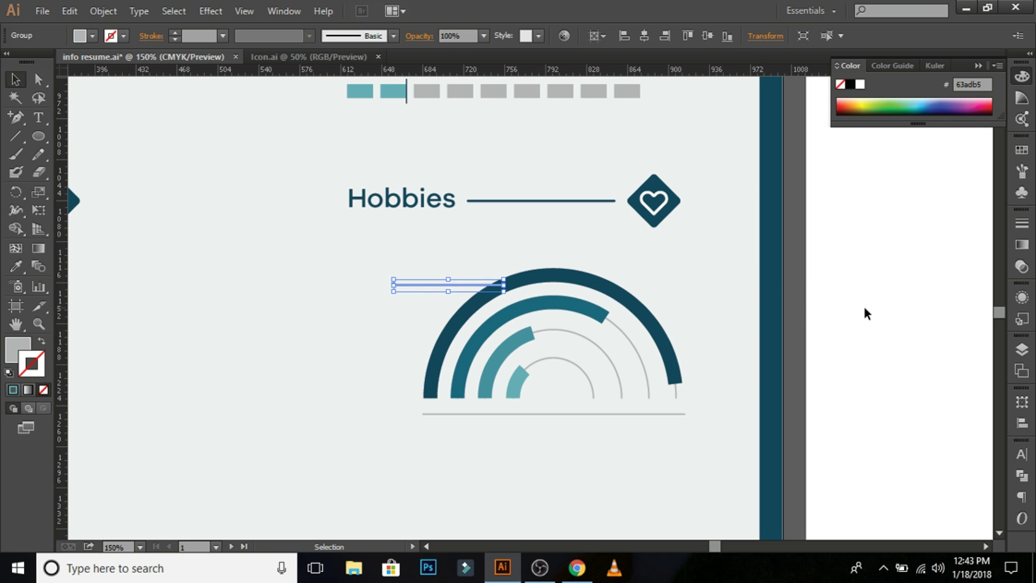
pyautogui.click(866, 314)
pyautogui.moveTo(478, 320); pyautogui.dragTo(477, 321)
pyautogui.scroll(3, 488, 346)
pyautogui.moveTo(441, 240); pyautogui.dragTo(435, 427)
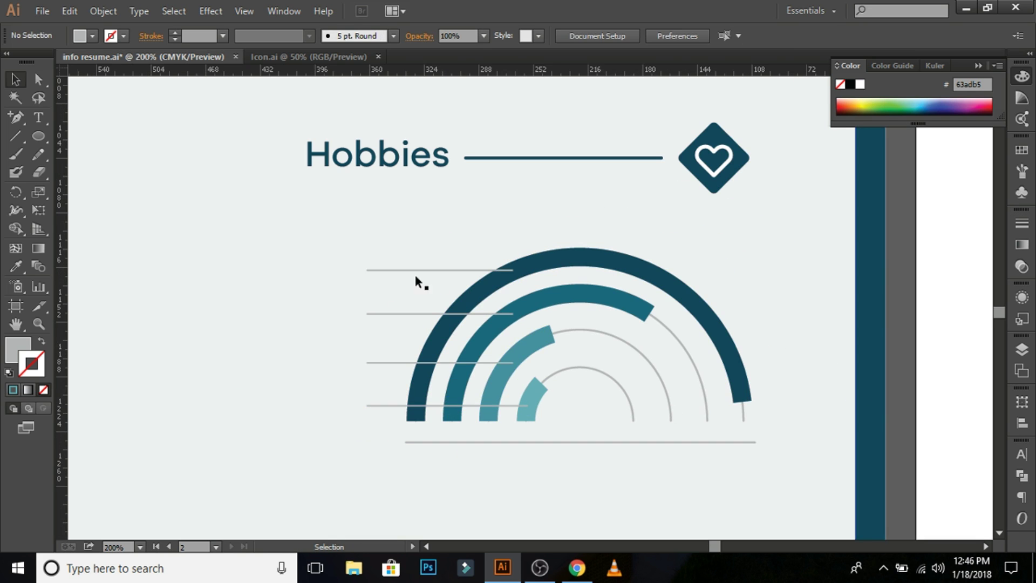
# Add the Read label left of the top Hobbies line in Galano Grotesque.
pyautogui.press('t')
pyautogui.click(311, 266)
pyautogui.write('Read')
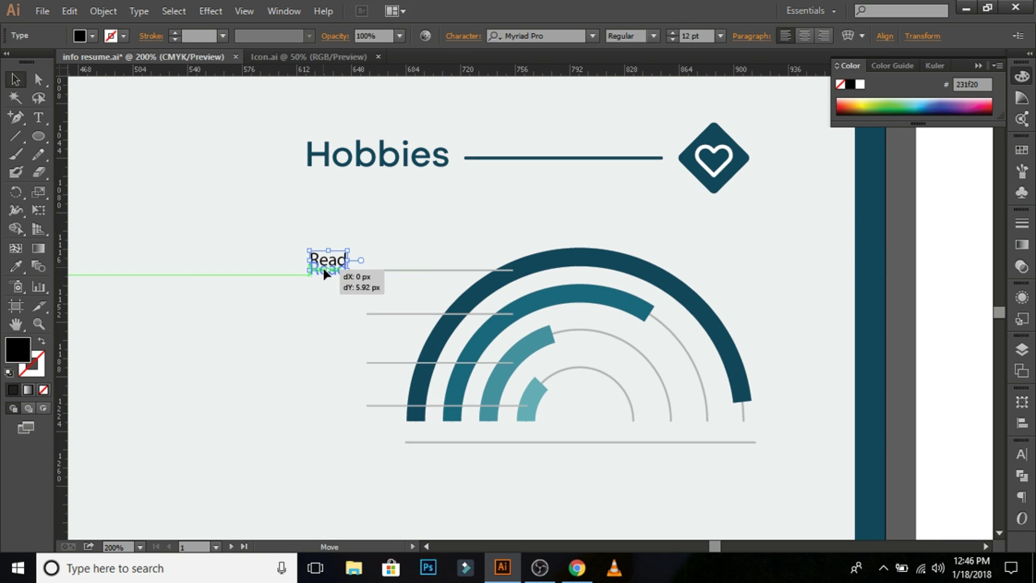
pyautogui.write('Galano')
pyautogui.press('Return')
pyautogui.click(435, 215)
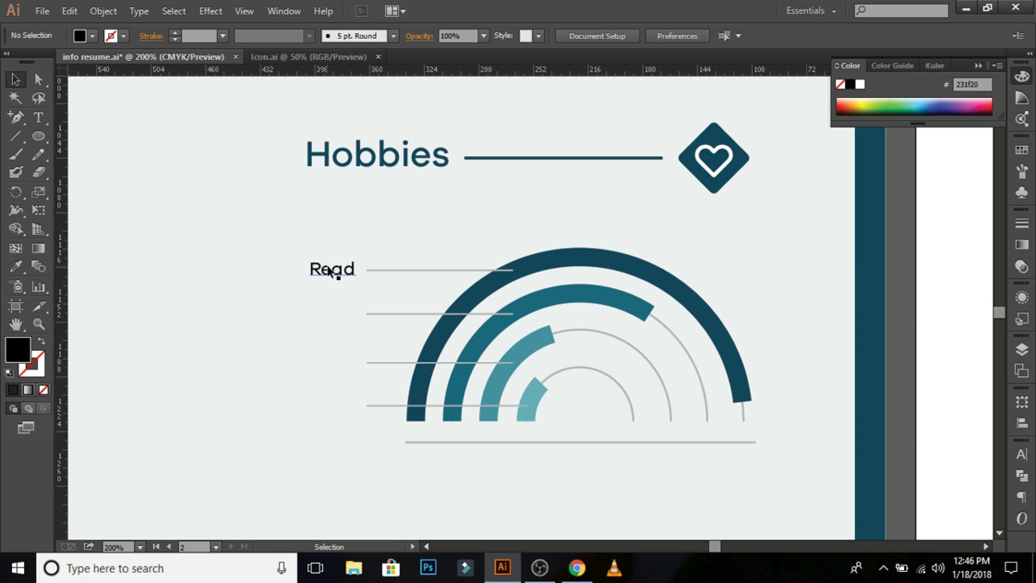
# Copy the label down the leader lines for Draw, Sport and Music, nudging them left.
pyautogui.moveTo(335, 314); pyautogui.dragTo(335, 313)
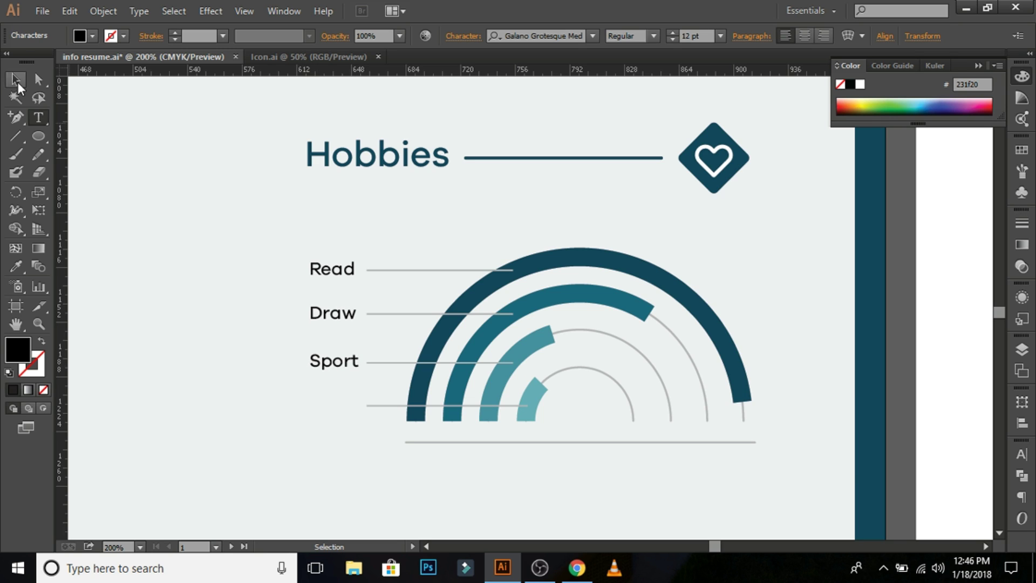
pyautogui.moveTo(338, 402); pyautogui.dragTo(303, 400)
pyautogui.press('t')
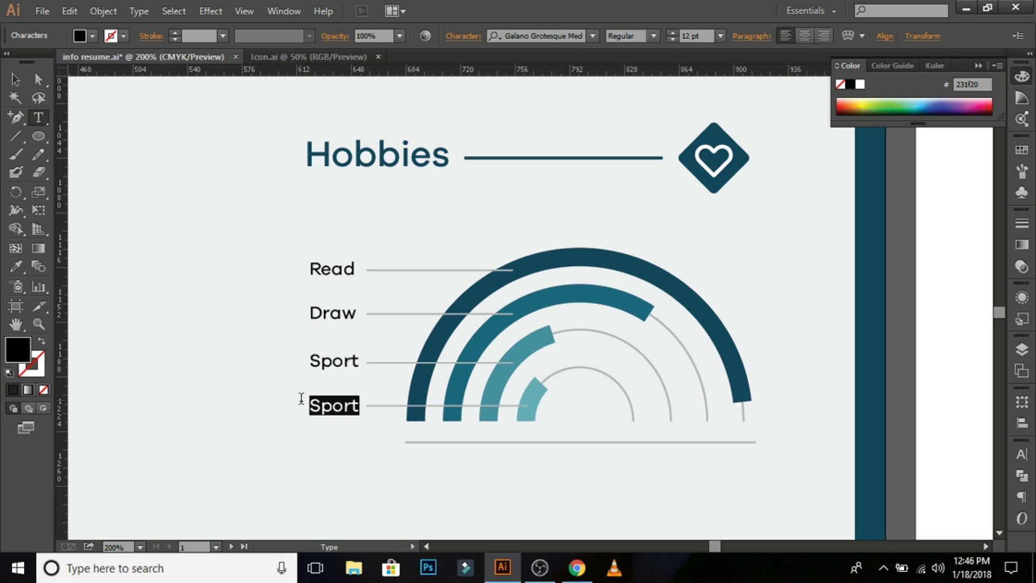
pyautogui.keyDown('shift'); pyautogui.click(335, 318); pyautogui.keyUp('shift')
pyautogui.keyDown('shift'); pyautogui.click(324, 268); pyautogui.keyUp('shift')
pyautogui.moveTo(324, 268); pyautogui.dragTo(323, 269)
# Drag a vertical guide and snap all four hobby labels to its left edge.
pyautogui.moveTo(305, 169); pyautogui.dragTo(308, 169)
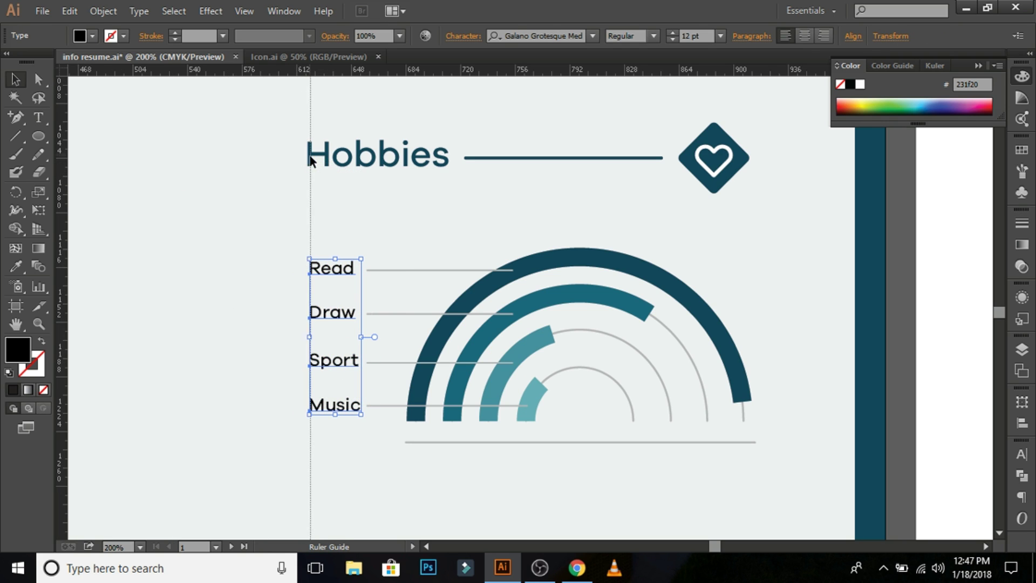
pyautogui.moveTo(336, 409); pyautogui.dragTo(310, 405)
pyautogui.click(309, 213)
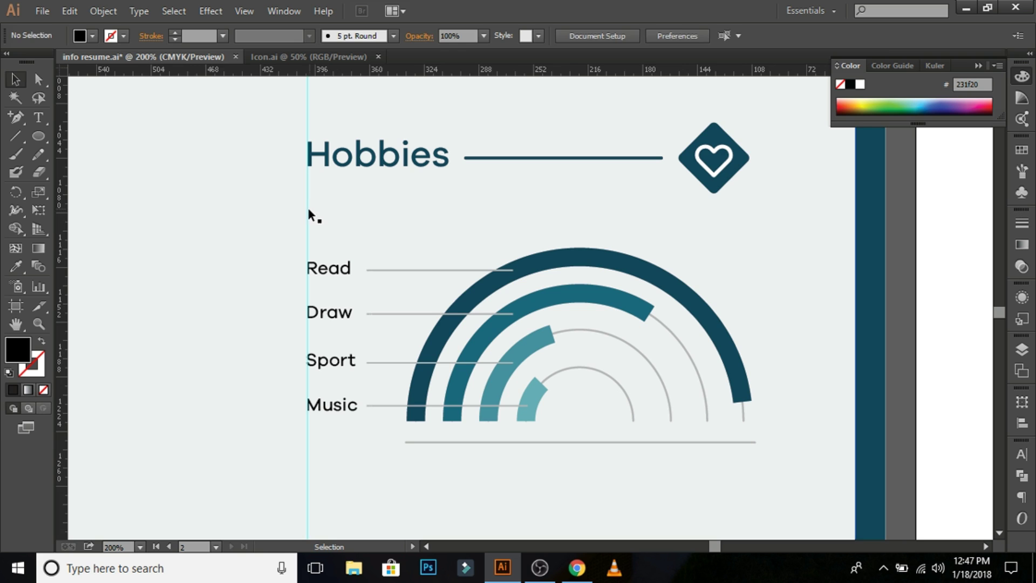
pyautogui.click(343, 413)
pyautogui.hotkey('ctrl', '-')
pyautogui.hotkey('ctrl', '-')
pyautogui.hotkey('ctrl', '-')
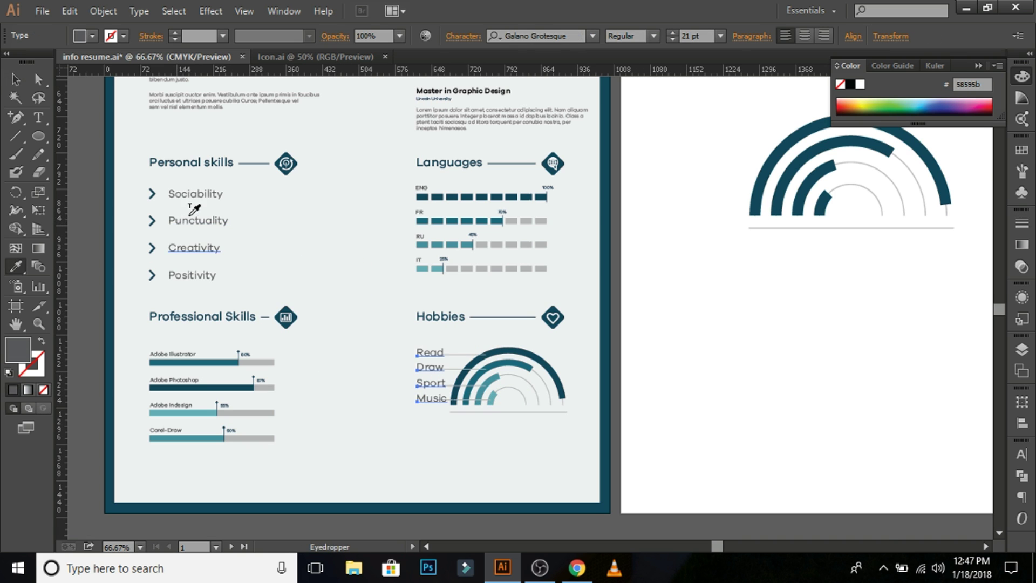
# Set the hobby labels to 12 pt Galano Grotesque Med.
pyautogui.scroll(2, 438, 411)
pyautogui.scroll(2, 457, 367)
pyautogui.scroll(-1, 457, 367)
pyautogui.click(721, 36)
pyautogui.click(739, 173)
pyautogui.click(593, 35)
pyautogui.click(578, 133)
# Group the whole Hobbies chart into one object with Ctrl+G.
pyautogui.keyDown('shift'); pyautogui.click(490, 392); pyautogui.keyUp('shift')
pyautogui.hotkey('ctrl', '-')
pyautogui.hotkey('ctrl', '-')
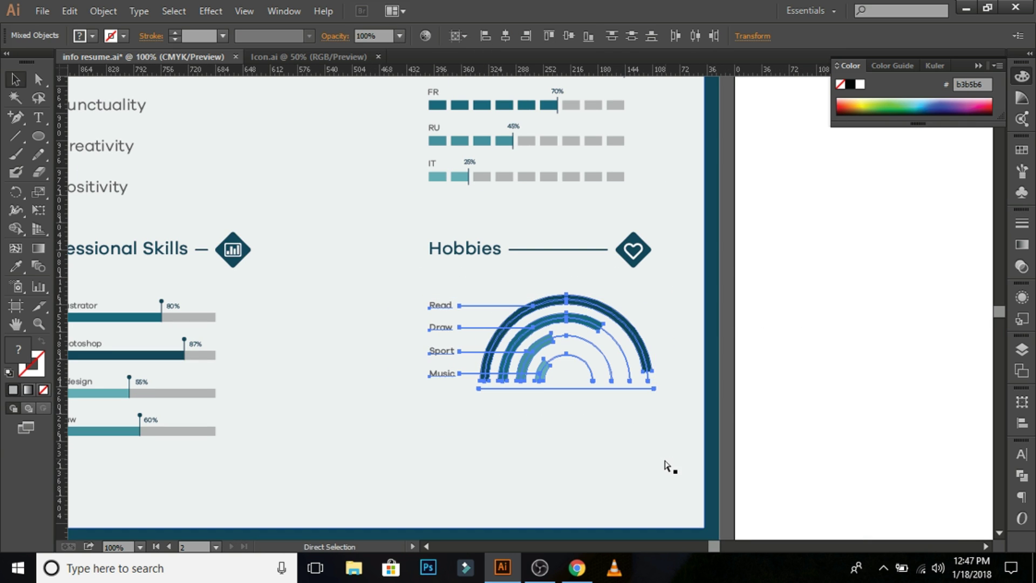
pyautogui.hotkey('ctrl', 'g')
pyautogui.hotkey('ctrl', 'shift', 'a')
pyautogui.hotkey('ctrl', '-')
pyautogui.moveTo(580, 351); pyautogui.dragTo(502, 441)
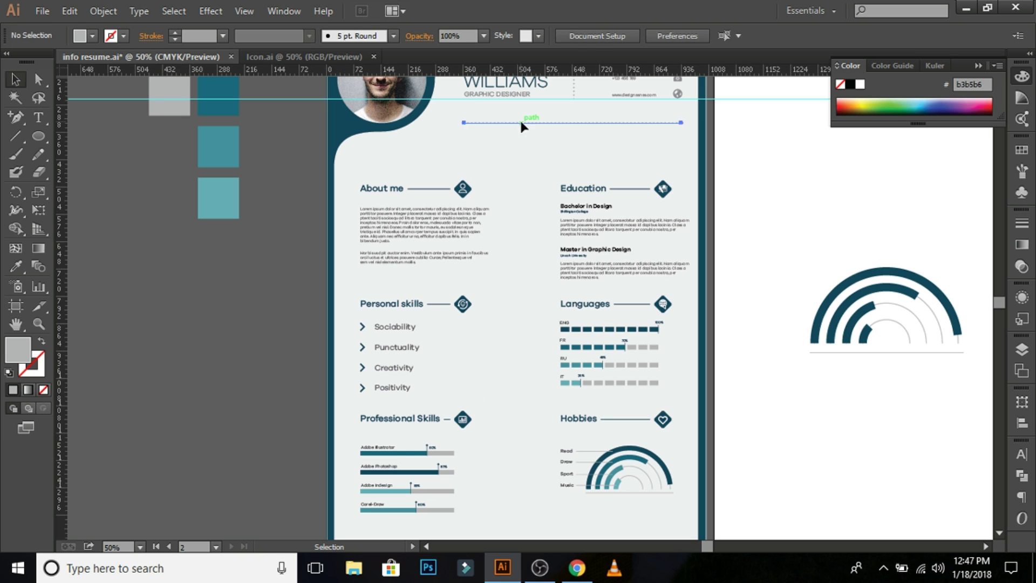
# Rotate the header's dotted line 90° and place it between the two columns.
pyautogui.click(536, 274)
pyautogui.moveTo(672, 278)
pyautogui.mouseDown()
pyautogui.moveTo(556, 184)
pyautogui.moveTo(524, 186)
pyautogui.mouseUp()
pyautogui.moveTo(523, 380); pyautogui.dragTo(523, 529)
pyautogui.click(525, 185)
pyautogui.scroll(3, 524, 185)
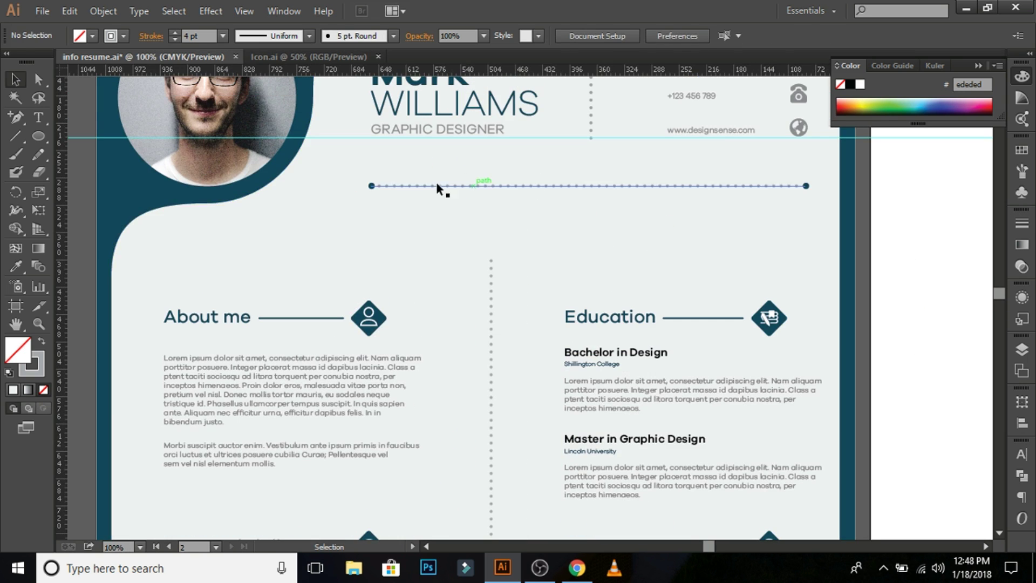
pyautogui.scroll(5, 353, 213)
pyautogui.scroll(-3, 299, 270)
pyautogui.scroll(-2, 426, 329)
# Extend the vertical dotted divider so it runs up toward the header.
pyautogui.moveTo(257, 291); pyautogui.dragTo(689, 322)
pyautogui.scroll(-3, 371, 278)
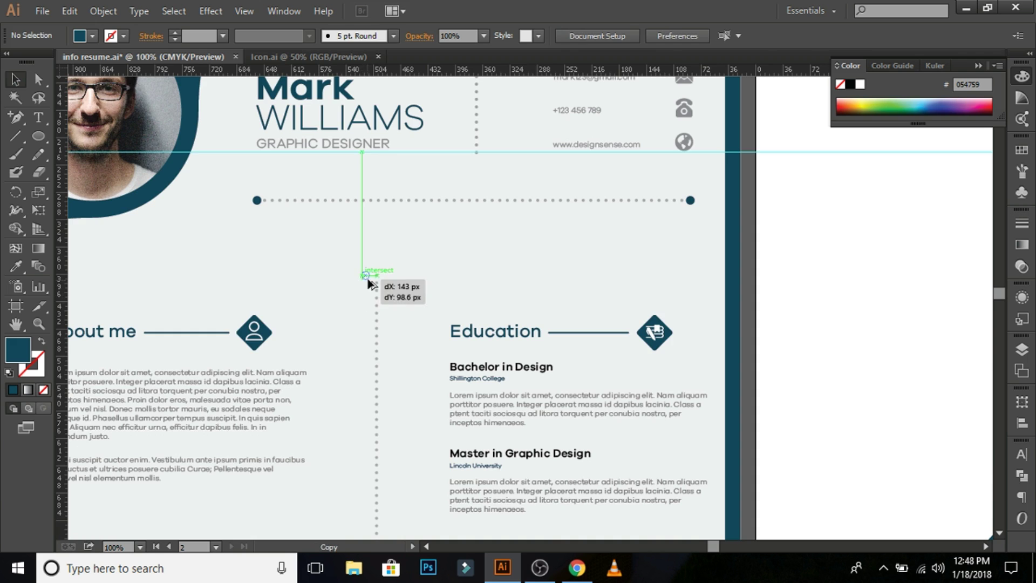
pyautogui.scroll(-3, 377, 181)
pyautogui.keyDown('alt'); pyautogui.scroll(-1, 407, 162); pyautogui.keyUp('alt')
pyautogui.moveTo(407, 162); pyautogui.dragTo(404, 503)
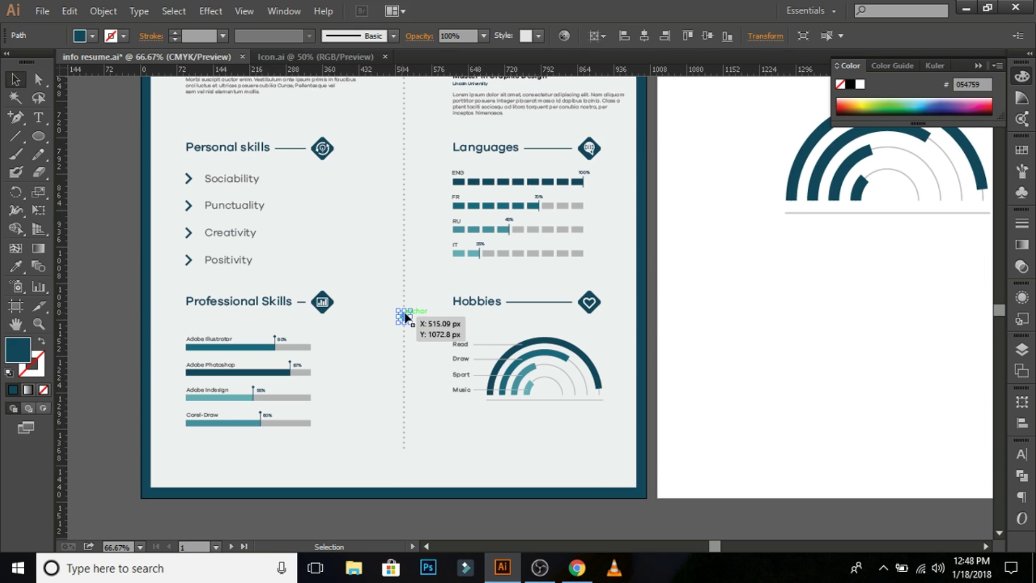
pyautogui.moveTo(417, 413); pyautogui.dragTo(405, 296)
pyautogui.keyDown('alt'); pyautogui.scroll(-1, 730, 387); pyautogui.keyUp('alt')
pyautogui.scroll(1, 699, 157)
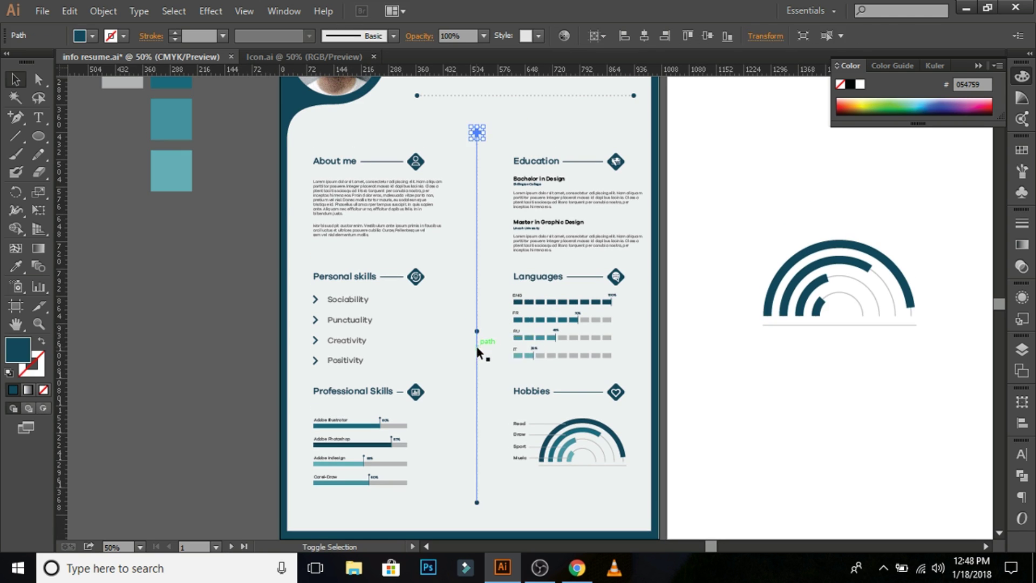
# Select all résumé sections together with the new vertical divider.
pyautogui.click(306, 211)
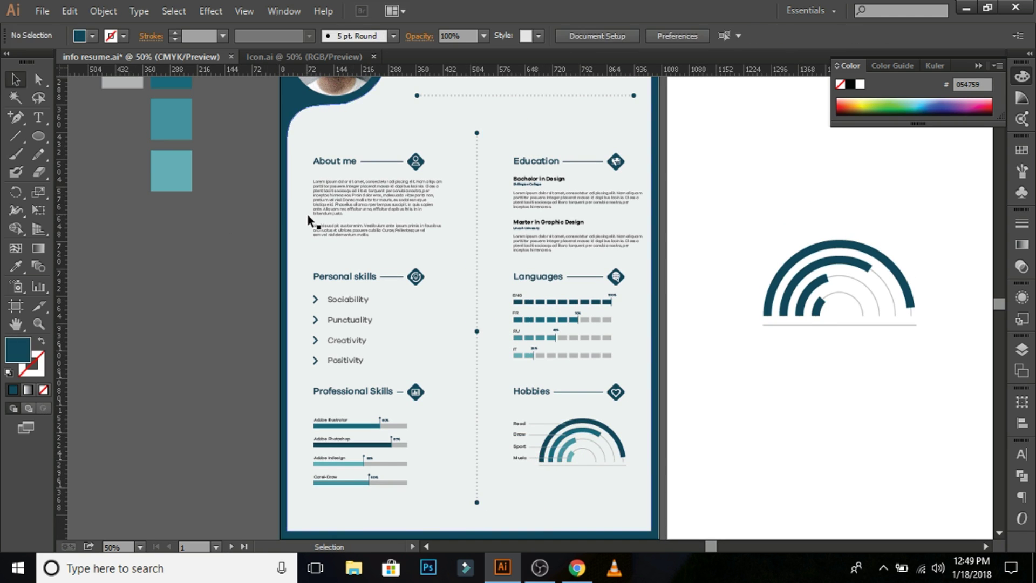
pyautogui.moveTo(244, 147); pyautogui.dragTo(688, 497)
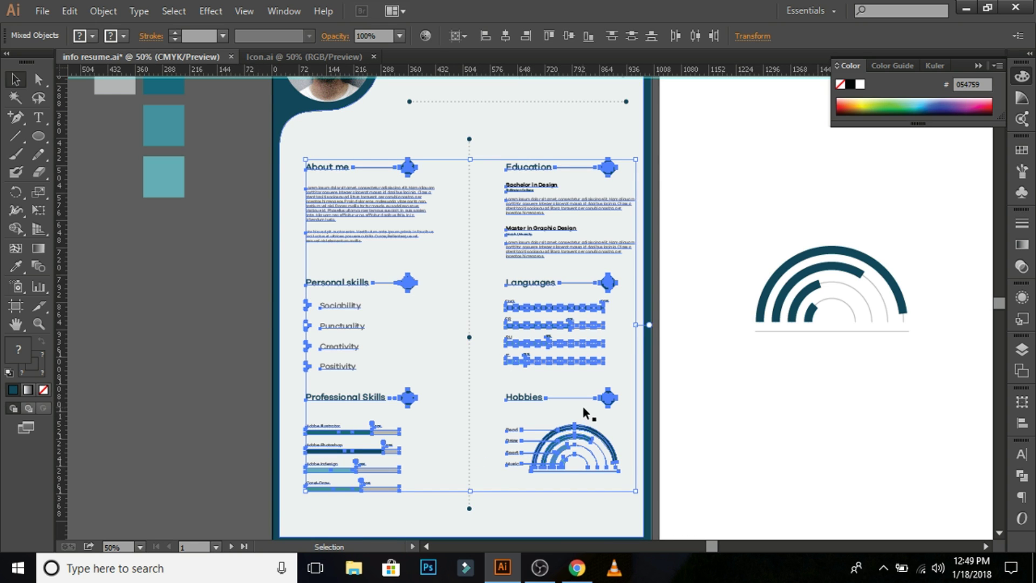
pyautogui.click(711, 387)
pyautogui.moveTo(481, 335); pyautogui.dragTo(552, 321)
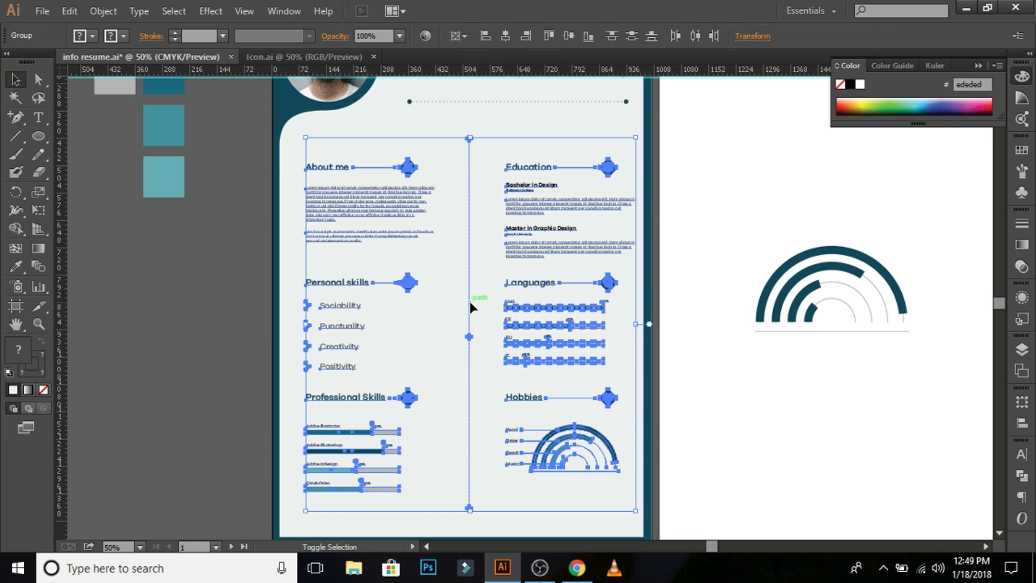
pyautogui.click(695, 207)
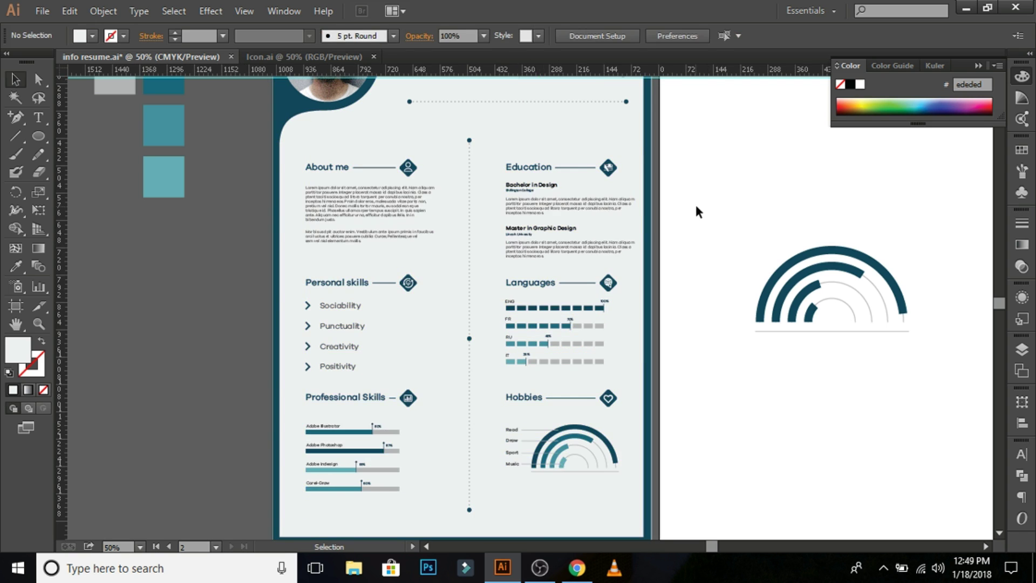
pyautogui.moveTo(696, 208); pyautogui.dragTo(642, 205)
pyautogui.hotkey('ctrl', '-')
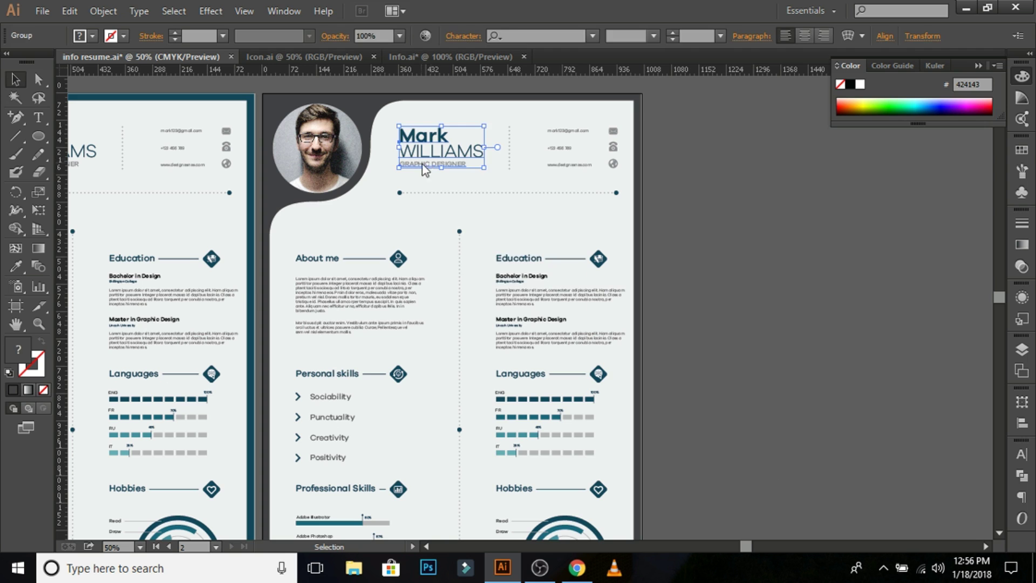
# Recolour the heading divider lines on artboard 2 dark with the Eyedropper.
pyautogui.scroll(-1, 768, 245)
pyautogui.click(375, 237)
pyautogui.hotkey('ctrl', '+')
pyautogui.keyDown('shift'); pyautogui.click(544, 489); pyautogui.keyUp('shift')
pyautogui.press('i')
# Ungroup the Education heading icon.
pyautogui.click(94, 180)
pyautogui.click(653, 180)
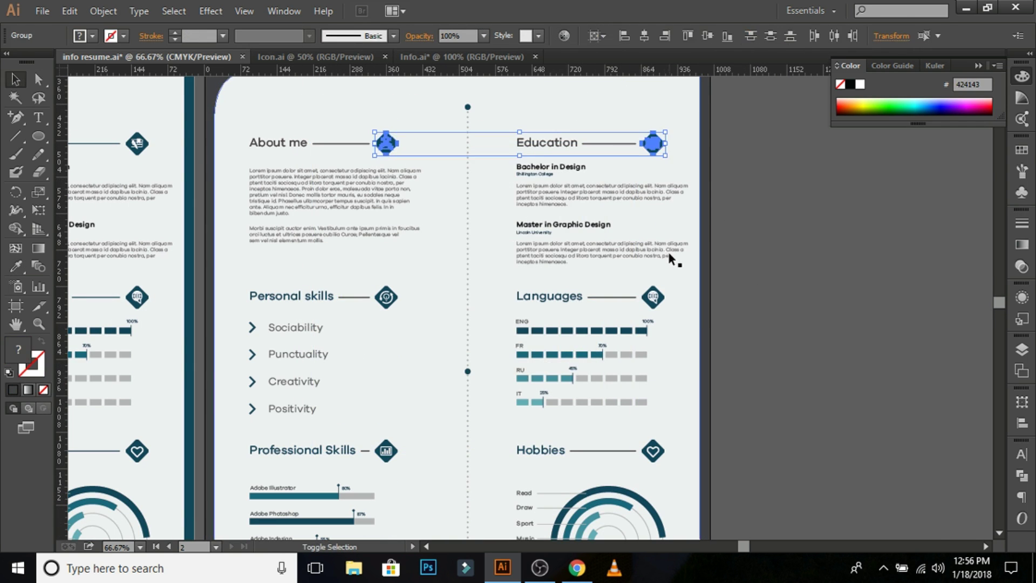
pyautogui.scroll(3, 595, 193)
pyautogui.rightClick(748, 154)
pyautogui.click(793, 241)
pyautogui.hotkey('ctrl', '-')
pyautogui.hotkey('ctrl', '-')
# Make the Education and other section headings grey.
pyautogui.click(38, 79)
pyautogui.click(744, 367)
pyautogui.press('i')
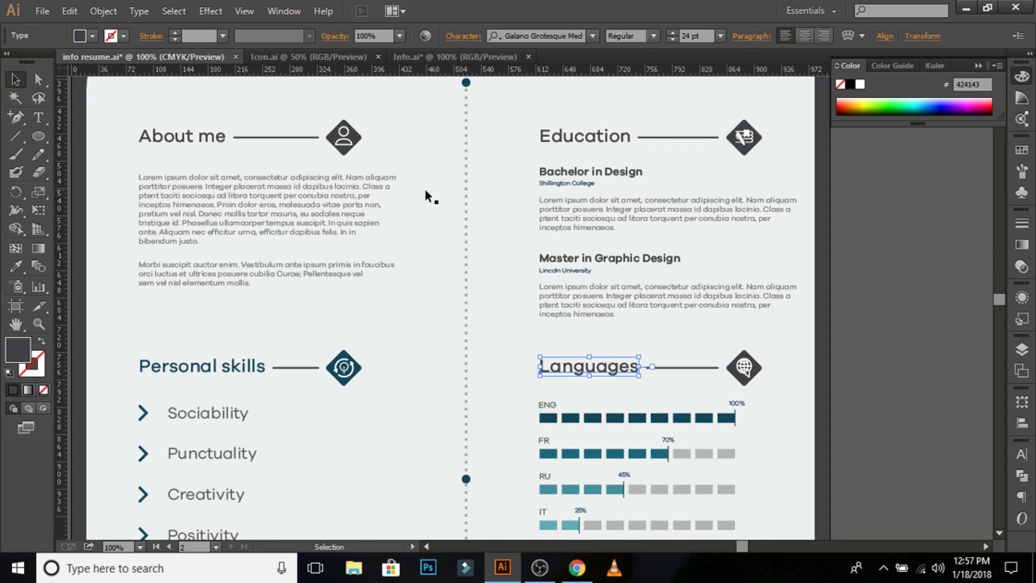
pyautogui.hotkey('ctrl', '-')
pyautogui.click(539, 309)
pyautogui.press('v')
# Make the ENG and FR language bars dark grey.
pyautogui.scroll(-2, 540, 351)
pyautogui.click(643, 410)
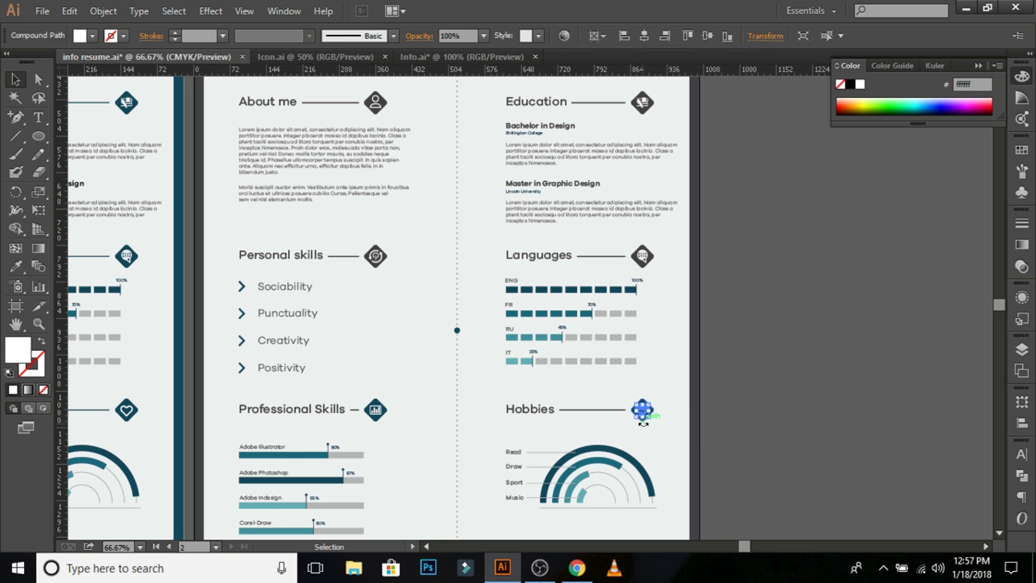
pyautogui.scroll(-2, 590, 231)
pyautogui.hotkey('ctrl', '+')
pyautogui.hotkey('ctrl', '+')
pyautogui.click(655, 247)
pyautogui.click(576, 300)
pyautogui.click(1022, 149)
pyautogui.click(855, 200)
# Make the RU language bars medium grey and the IT bars grey.
pyautogui.click(487, 351)
pyautogui.click(1022, 150)
pyautogui.click(886, 200)
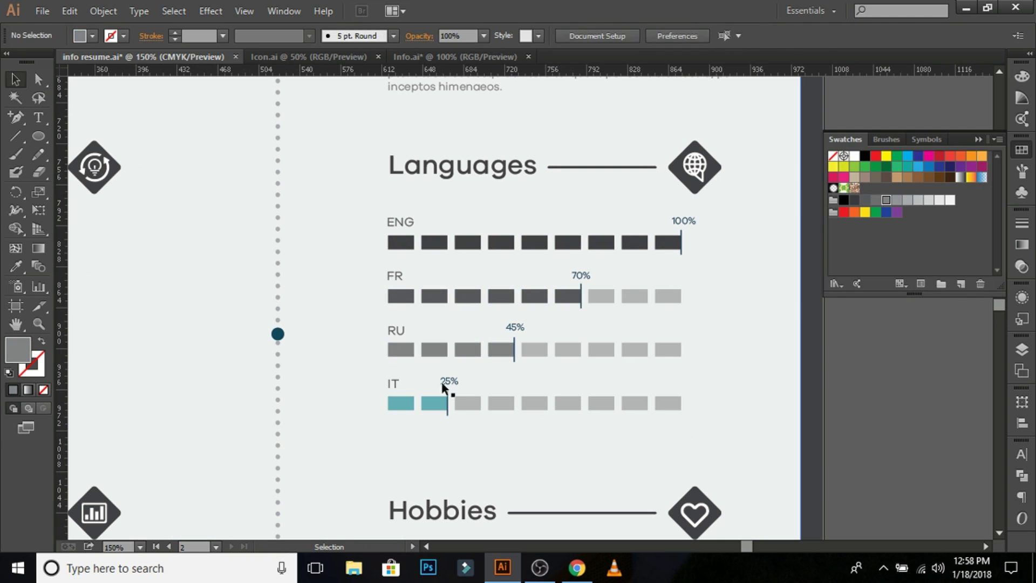
pyautogui.click(427, 403)
pyautogui.press('i')
pyautogui.click(487, 351)
pyautogui.hotkey('ctrl', '-')
# Turn the Photoshop, Illustrator, Indesign and Corel-Draw skill bars grey.
pyautogui.scroll(-5, 248, 432)
pyautogui.keyDown('ctrl'); pyautogui.click(247, 404); pyautogui.keyUp('ctrl')
pyautogui.click(659, 123)
pyautogui.keyDown('ctrl'); pyautogui.click(236, 366); pyautogui.keyUp('ctrl')
pyautogui.click(623, 189)
pyautogui.keyDown('ctrl'); pyautogui.click(216, 442); pyautogui.keyUp('ctrl')
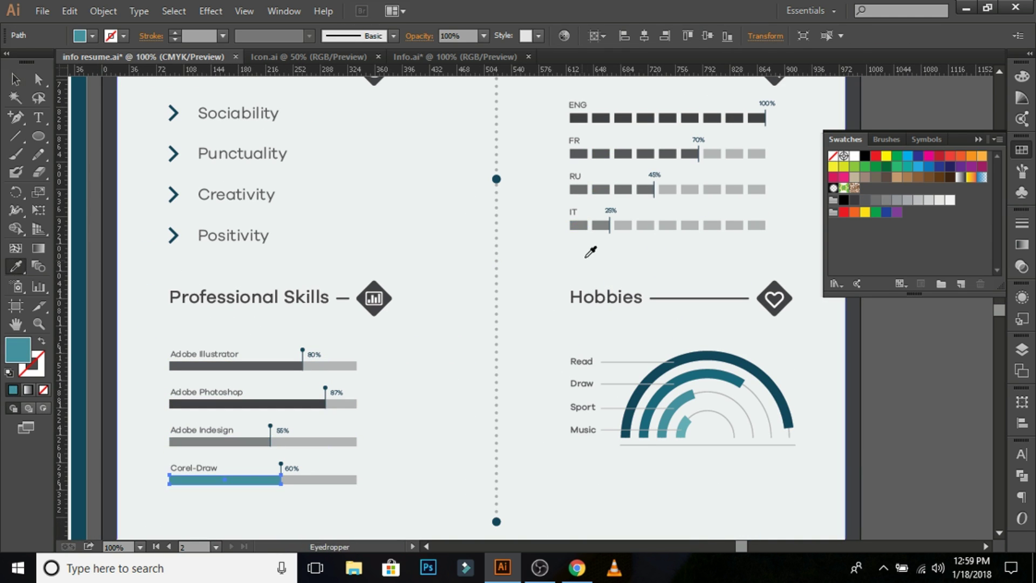
pyautogui.keyDown('ctrl'); pyautogui.click(224, 480); pyautogui.keyUp('ctrl')
pyautogui.click(312, 391)
pyautogui.click(775, 375)
pyautogui.moveTo(775, 375); pyautogui.dragTo(661, 367)
# Recolour the Hobbies arcs and the dotted divider lines grey.
pyautogui.click(626, 373)
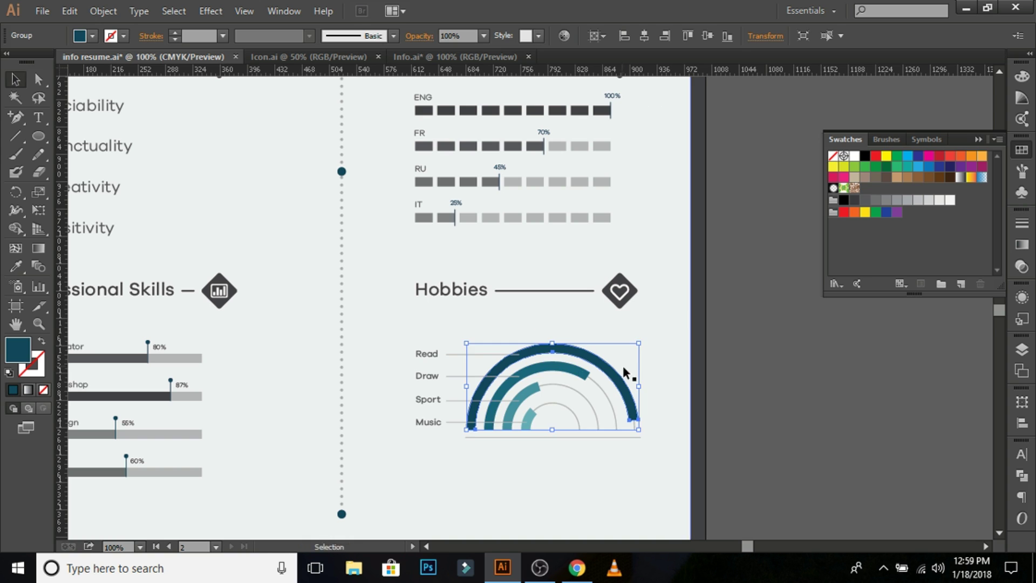
pyautogui.click(492, 180)
pyautogui.hotkey('ctrl', '-')
pyautogui.hotkey('ctrl', '-')
pyautogui.keyDown('ctrl'); pyautogui.click(625, 417); pyautogui.keyUp('ctrl')
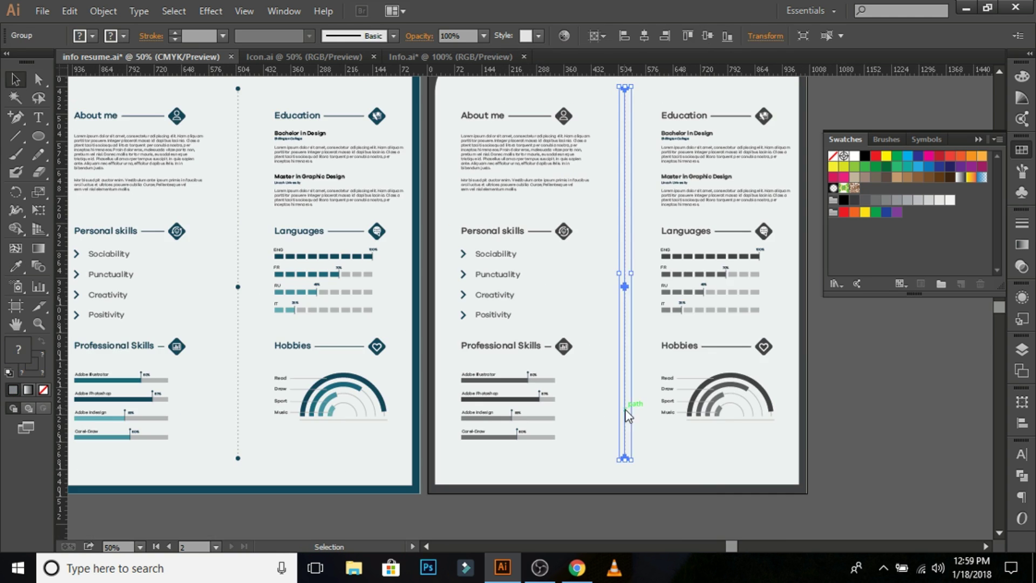
pyautogui.moveTo(625, 416); pyautogui.dragTo(503, 493)
pyautogui.scroll(5, 523, 284)
pyautogui.press('v')
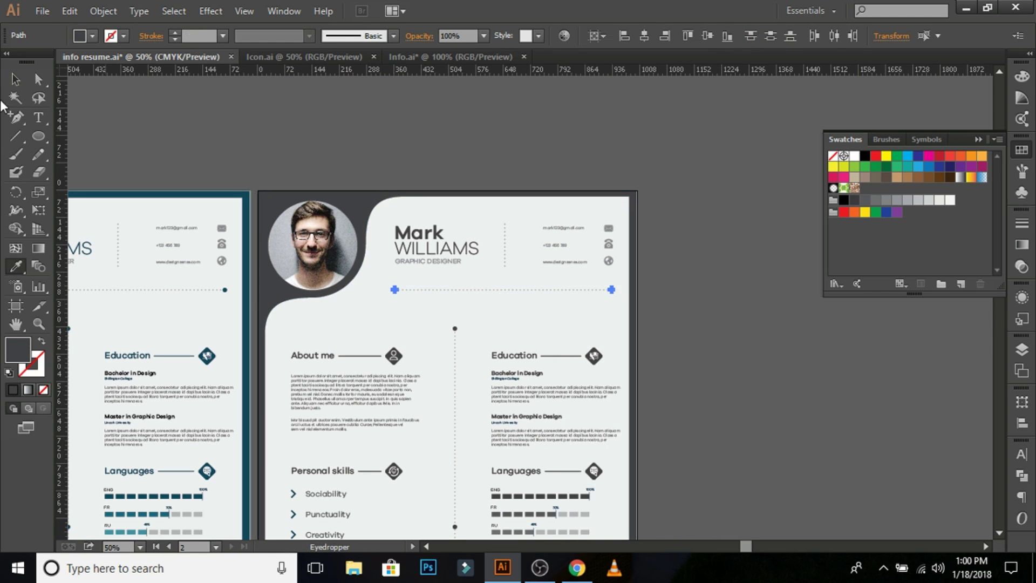
pyautogui.keyDown('shift'); pyautogui.click(343, 449); pyautogui.keyUp('shift')
pyautogui.keyDown('shift'); pyautogui.click(343, 470); pyautogui.keyUp('shift')
# Rasterize the profile photo as Grayscale.
pyautogui.keyDown('shift'); pyautogui.click(342, 490); pyautogui.keyUp('shift')
pyautogui.click(363, 200)
pyautogui.click(197, 11)
pyautogui.click(224, 157)
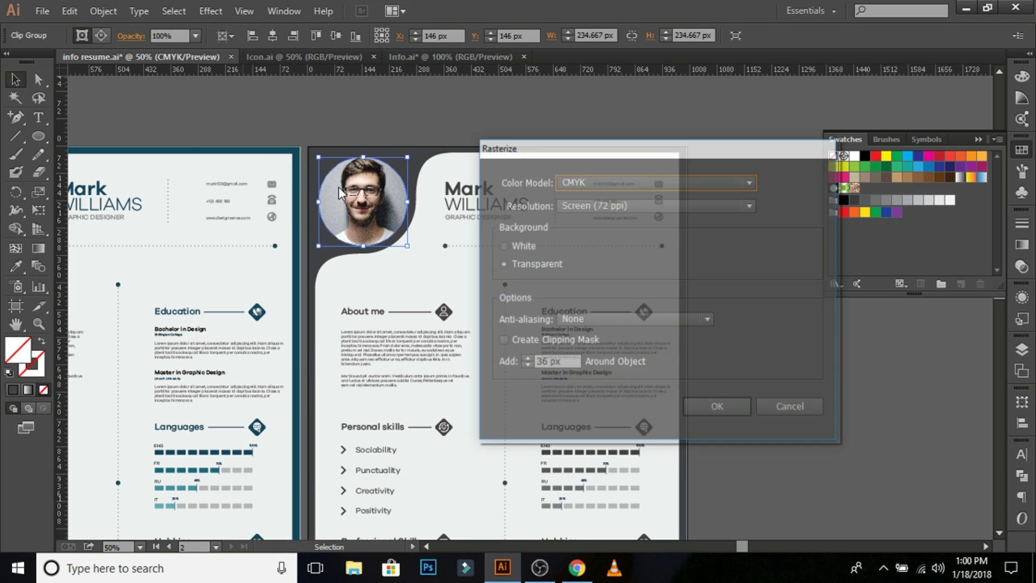
pyautogui.press('Down')
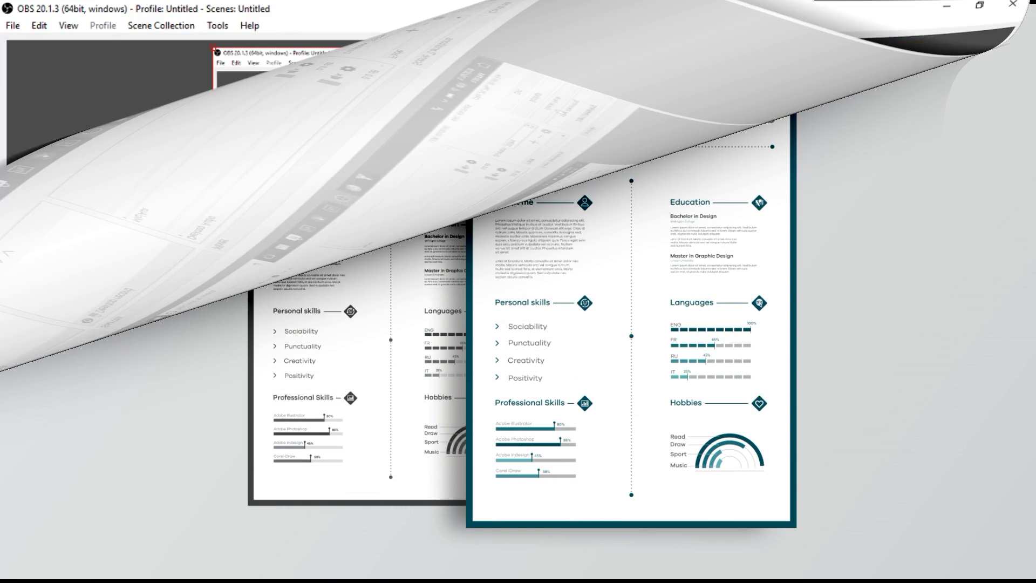